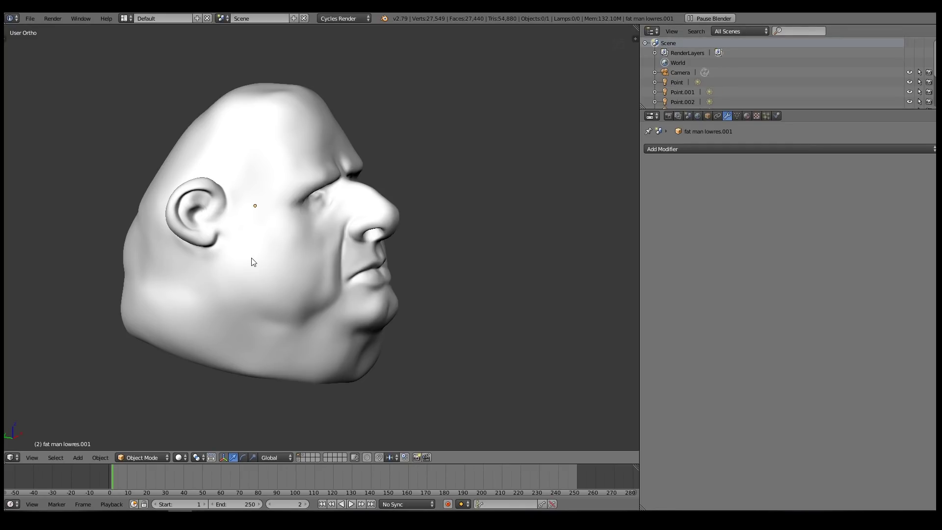
# Add a plane mesh and, in edit mode, delete every vertex except one corner vertex.
pyautogui.moveTo(254, 247)
pyautogui.mouseDown(button='middle')
pyautogui.moveTo(237, 249)
pyautogui.moveTo(246, 257)
pyautogui.mouseUp(button='middle')
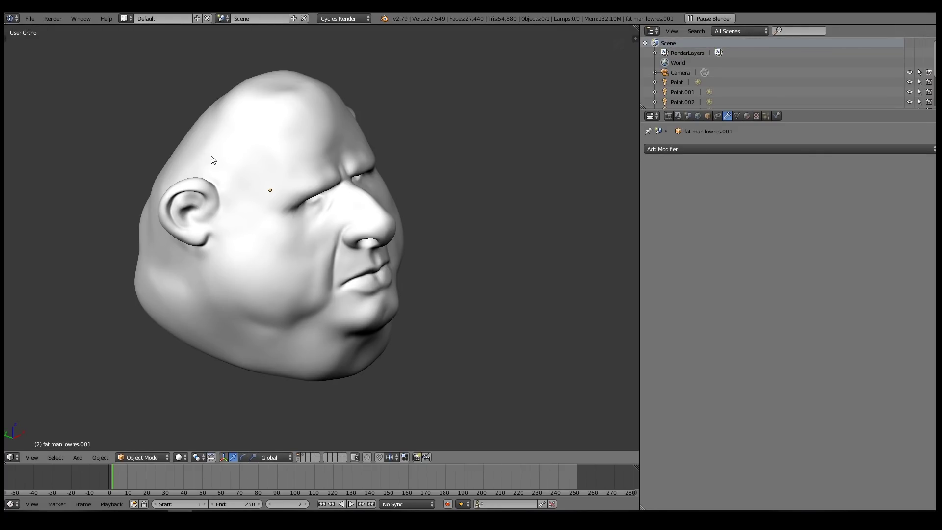
pyautogui.hotkey('shift', 'a')
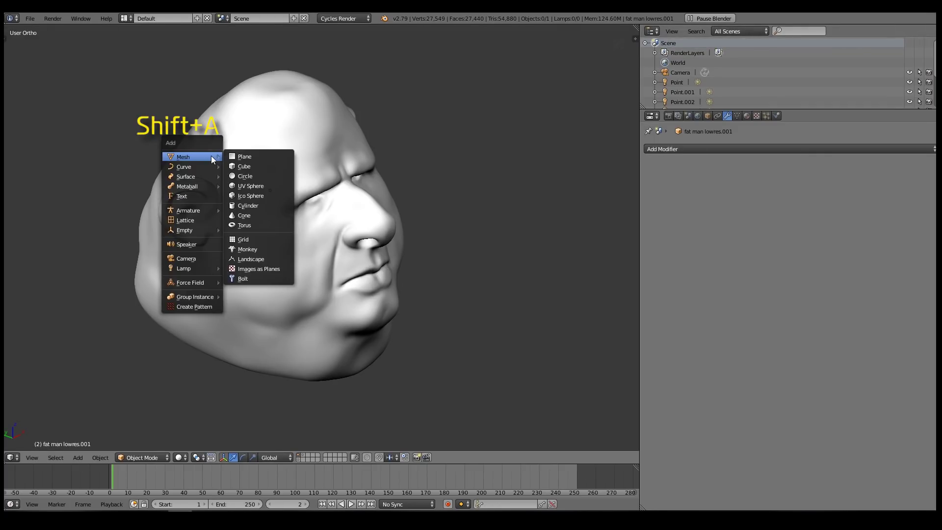
pyautogui.click(251, 158)
pyautogui.scroll(-7, 337, 252)
pyautogui.scroll(1, 330, 268)
pyautogui.press('Tab')
pyautogui.rightClick(334, 406)
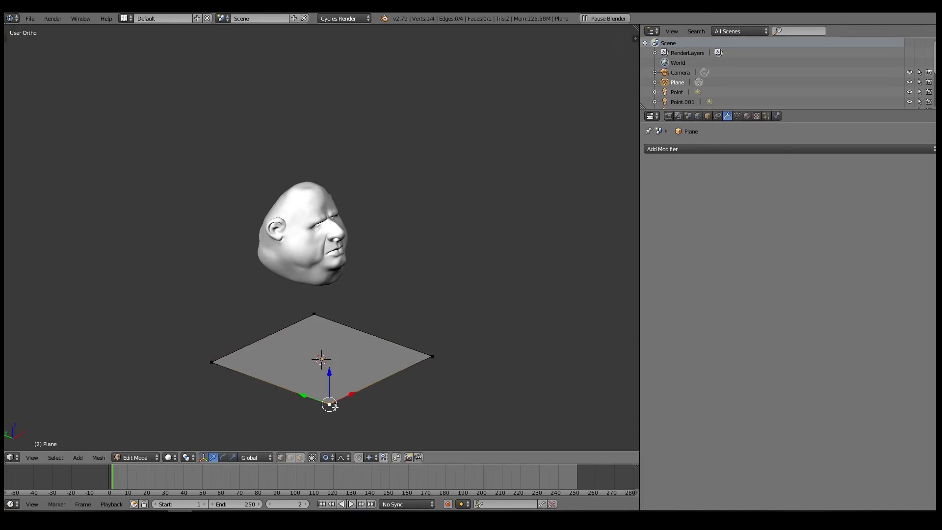
pyautogui.hotkey('ctrl', 'i')
pyautogui.press('x')
pyautogui.click(335, 406)
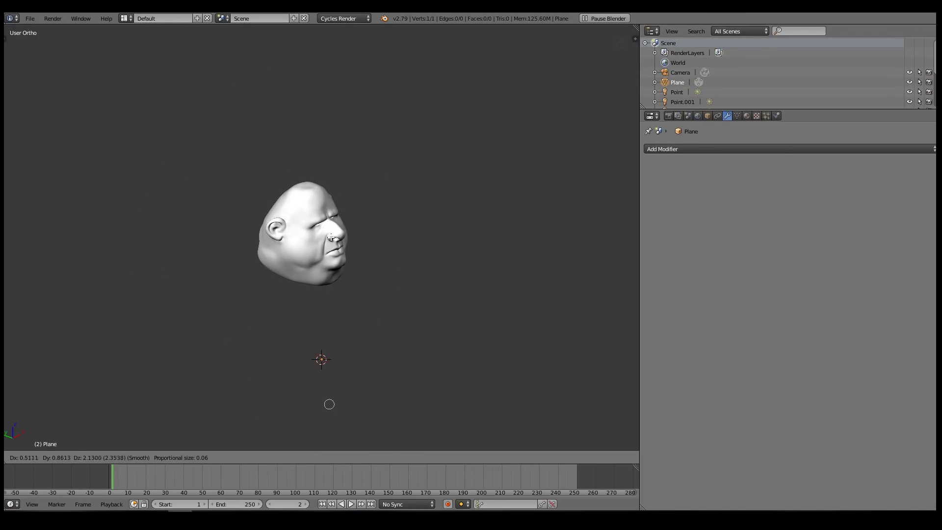
# Turn on snapping for transforms and set the snap element to Face.
pyautogui.scroll(4, 324, 235)
pyautogui.keyDown('shift'); pyautogui.moveTo(270, 215); pyautogui.dragTo(337, 273, button='middle'); pyautogui.keyUp('shift')
pyautogui.scroll(4, 338, 273)
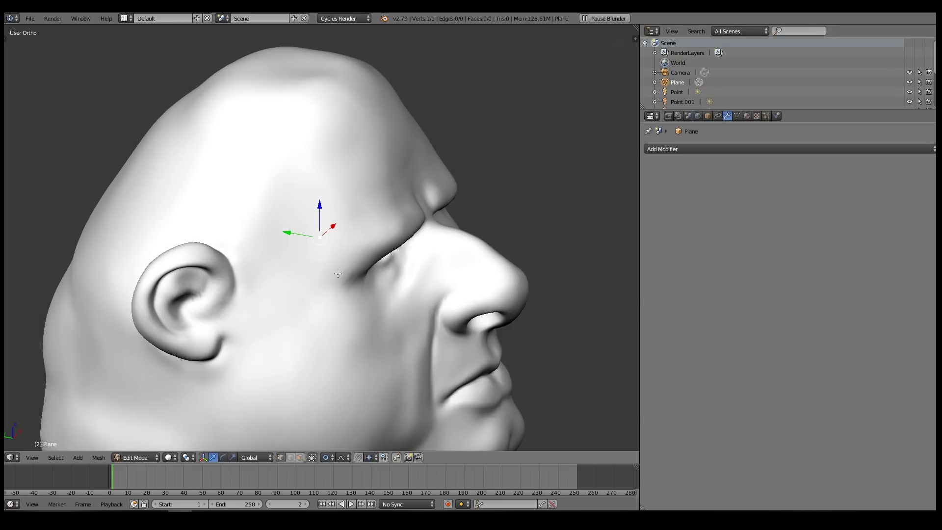
pyautogui.click(358, 457)
pyautogui.click(372, 457)
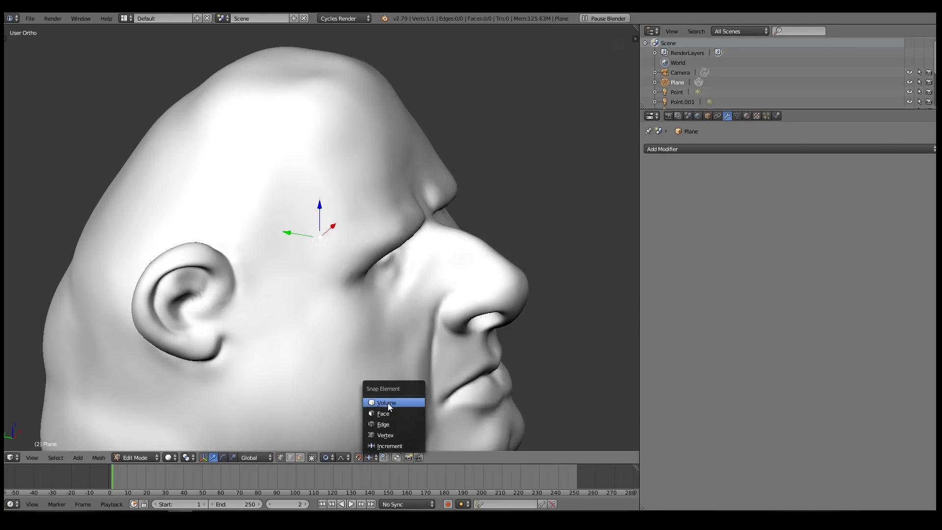
pyautogui.click(388, 415)
# Snap the remaining vertex onto the temple between the ear and eye and extrude it upward.
pyautogui.press('g')
pyautogui.click(331, 382)
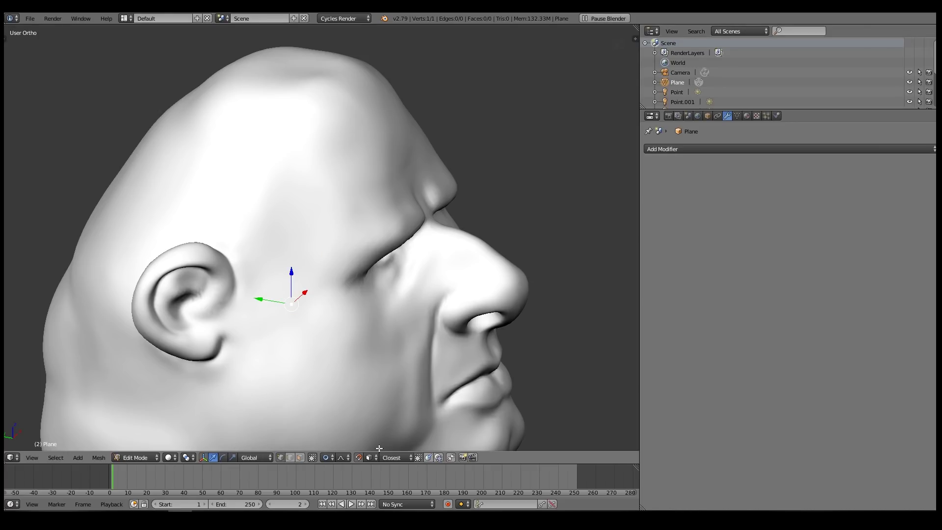
pyautogui.press('e')
pyautogui.click(286, 229)
# Add a Mirror modifier across the X axis and apply it to the editing cage.
pyautogui.click(786, 149)
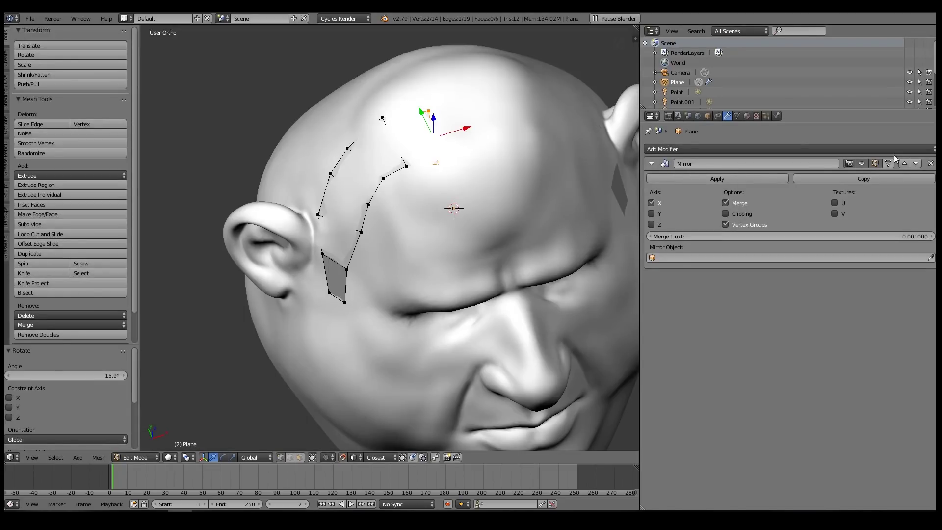
pyautogui.click(893, 163)
# Extrude, rotate and reposition the hairline strip's end edge toward the head's midline and enable Clipping on the Mirror modifier.
pyautogui.keyDown('shift'); pyautogui.moveTo(478, 145); pyautogui.dragTo(438, 192, button='middle'); pyautogui.keyUp('shift')
pyautogui.press('e')
pyautogui.click(463, 189)
pyautogui.press('r')
pyautogui.click(466, 173)
pyautogui.press('g')
pyautogui.click(468, 192)
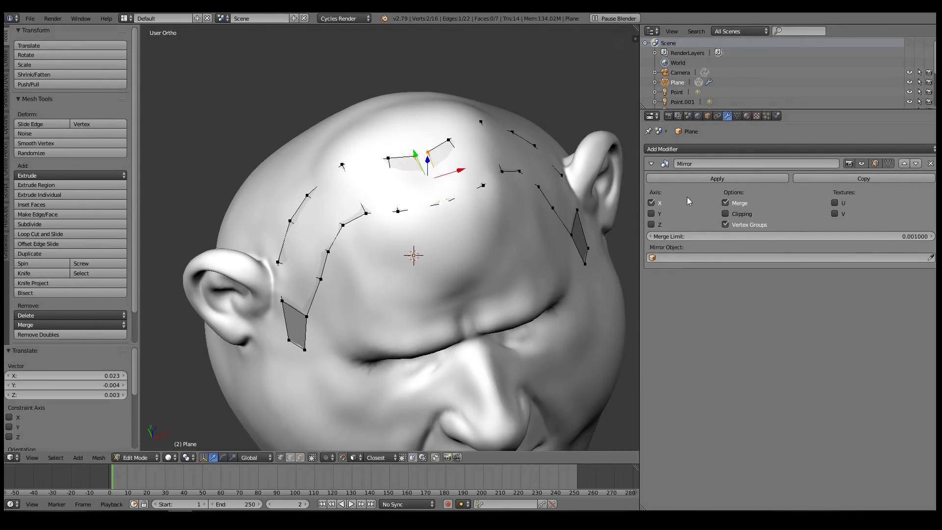
pyautogui.click(725, 214)
# Extrude the scalp mesh above the ear toward the back of the head, rotating the new geometry to follow the skull.
pyautogui.moveTo(389, 162); pyautogui.dragTo(451, 216, button='middle')
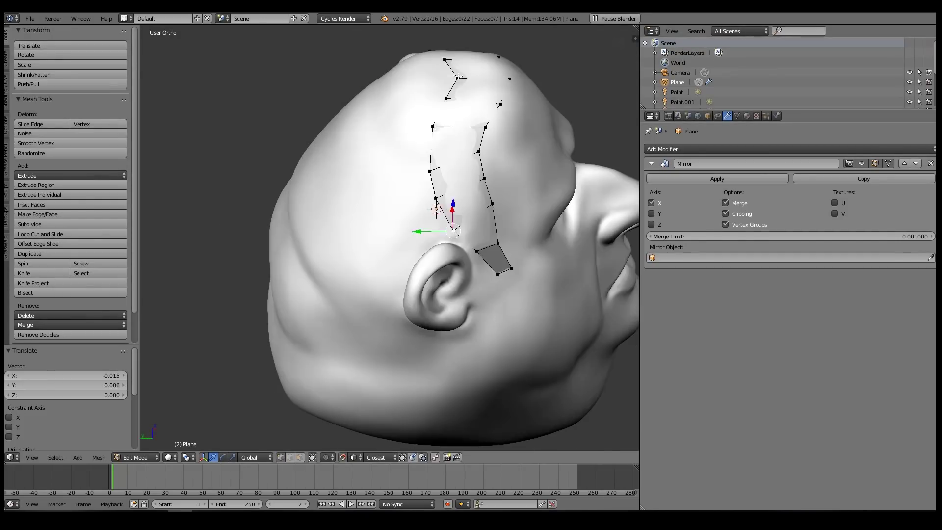
pyautogui.press('e')
pyautogui.click(400, 196)
pyautogui.press('r')
pyautogui.click(398, 189)
pyautogui.press('e')
pyautogui.click(351, 211)
# Reposition the extruded vertex at the back of the scalp and fill a face there.
pyautogui.moveTo(350, 211); pyautogui.dragTo(392, 236, button='middle')
pyautogui.press('g')
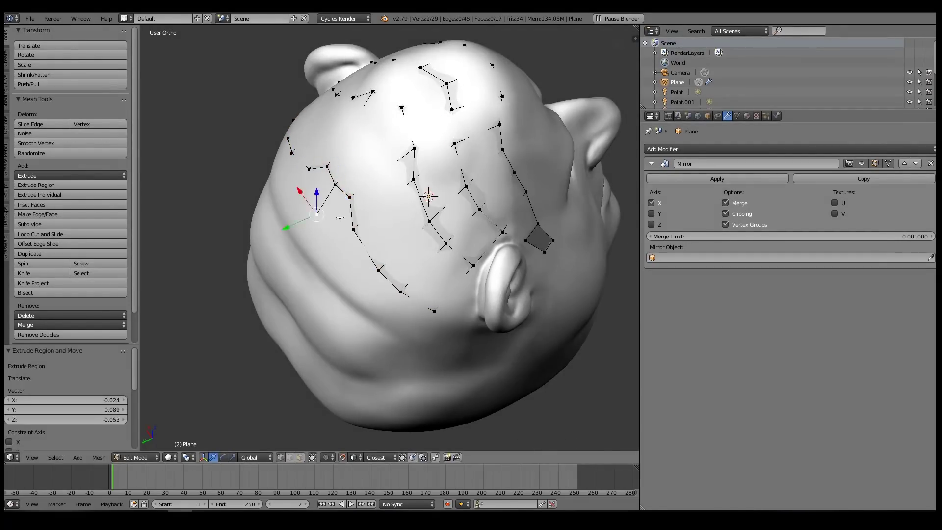
pyautogui.click(354, 190)
pyautogui.press('f')
pyautogui.moveTo(354, 190); pyautogui.dragTo(371, 157, button='middle')
# Extrude the scalp mesh's lower edge behind the ear, flatten it along Z and merge the overlapping vertices.
pyautogui.keyDown('ctrl'); pyautogui.rightClick(460, 264); pyautogui.keyUp('ctrl')
pyautogui.press('e')
pyautogui.click(452, 298)
pyautogui.press('s')
pyautogui.press('z')
pyautogui.keyDown('shift'); pyautogui.rightClick(460, 263); pyautogui.keyUp('shift')
pyautogui.hotkey('alt', 'm')
# Move the two vertices at the lower end of the back scalp mesh closer to the ear.
pyautogui.press('g')
pyautogui.click(485, 254)
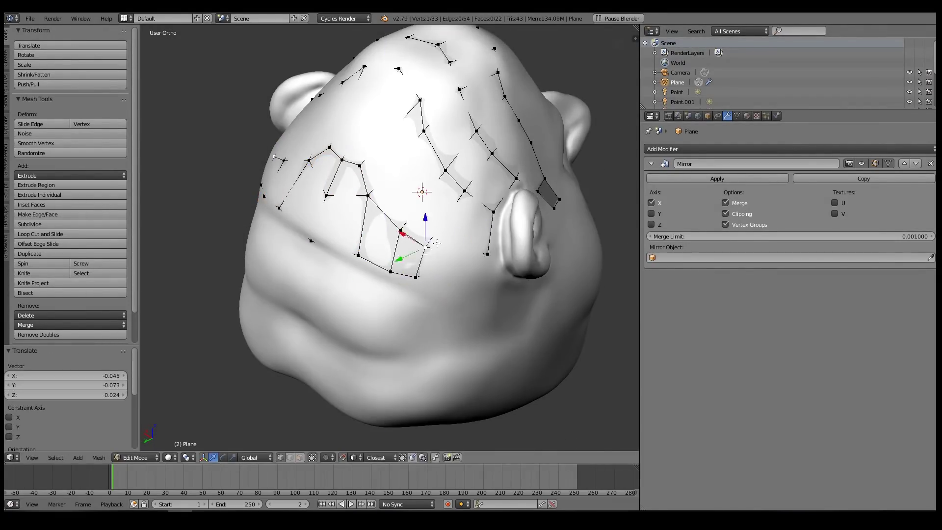
pyautogui.rightClick(415, 277)
pyautogui.press('g')
pyautogui.click(431, 274)
# Build a moustache patch above the upper lip by filling faces and extruding its outer edge.
pyautogui.moveTo(505, 272); pyautogui.dragTo(437, 258, button='middle')
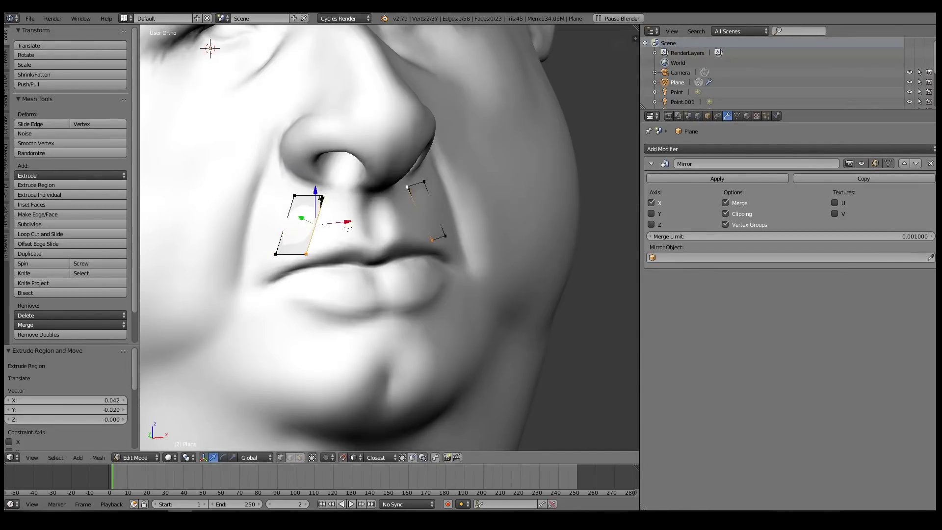
pyautogui.press('f')
pyautogui.press('f')
pyautogui.scroll(-8, 300, 192)
pyautogui.scroll(8, 314, 226)
pyautogui.press('e')
pyautogui.click(314, 231)
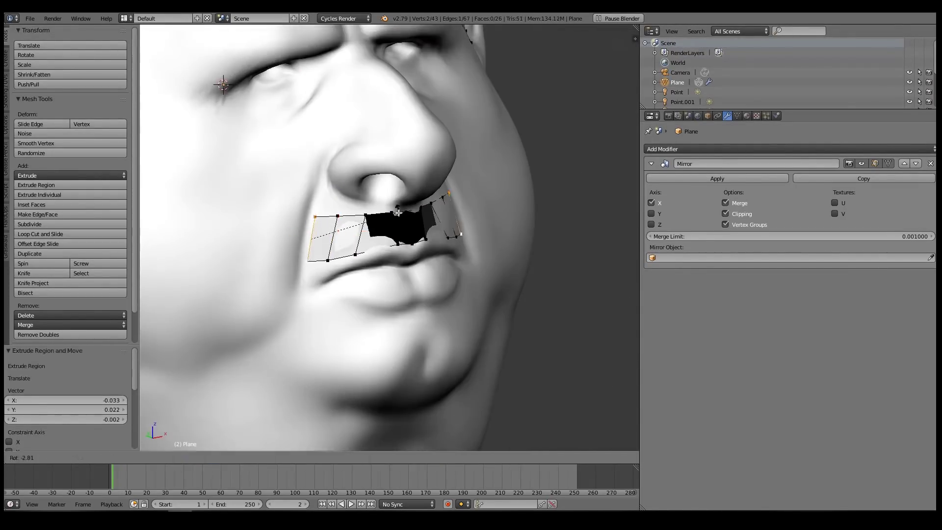
# Duplicate geometry from the moustache onto the chin, extrude it into a goatee patch and adjust its vertices.
pyautogui.scroll(-5, 313, 231)
pyautogui.scroll(5, 346, 226)
pyautogui.hotkey('shift', 'd')
pyautogui.click(361, 308)
pyautogui.press('e')
pyautogui.click(360, 343)
pyautogui.press('e')
pyautogui.click(323, 326)
pyautogui.scroll(-6, 338, 294)
pyautogui.scroll(7, 339, 295)
pyautogui.rightClick(316, 391)
pyautogui.press('g')
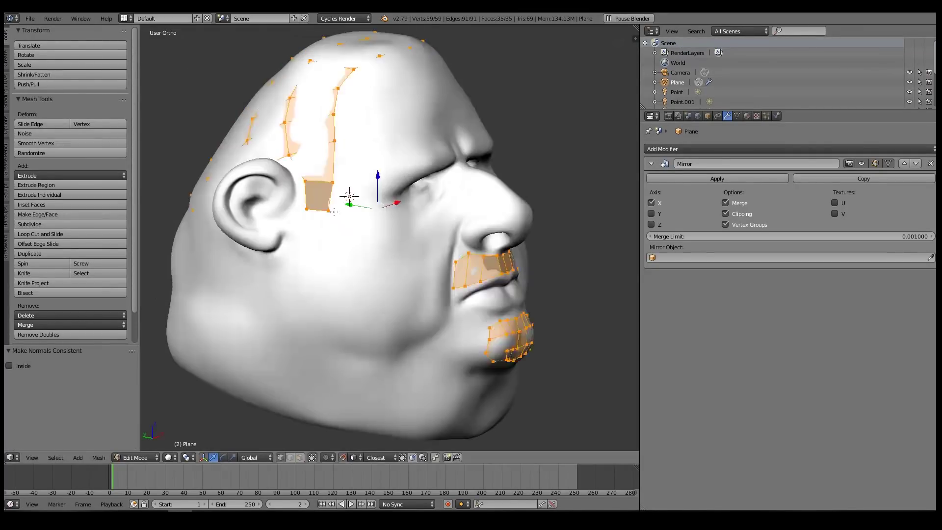
# Extrude the sideburn strip down the cheek toward the moustache, then scale and reposition its row of vertices.
pyautogui.press('e')
pyautogui.click(343, 269)
pyautogui.press('s')
pyautogui.press('g')
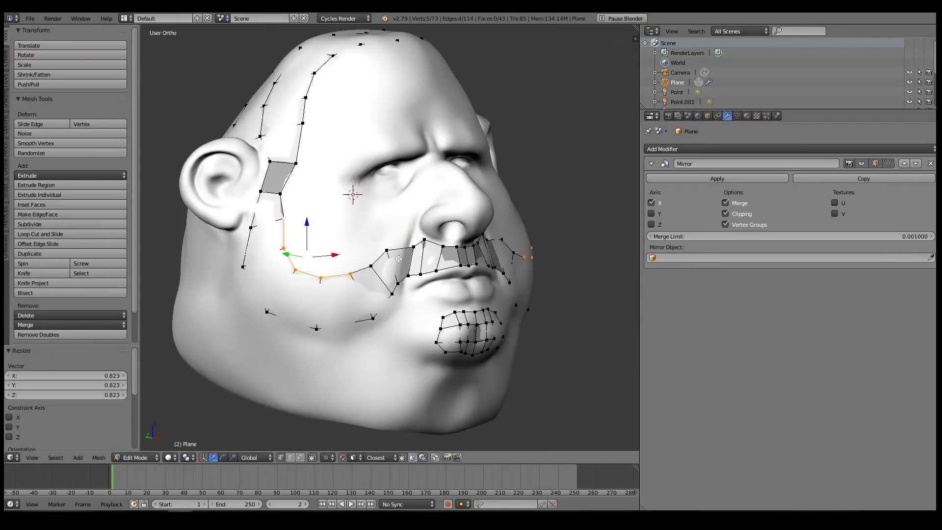
pyautogui.click(404, 258)
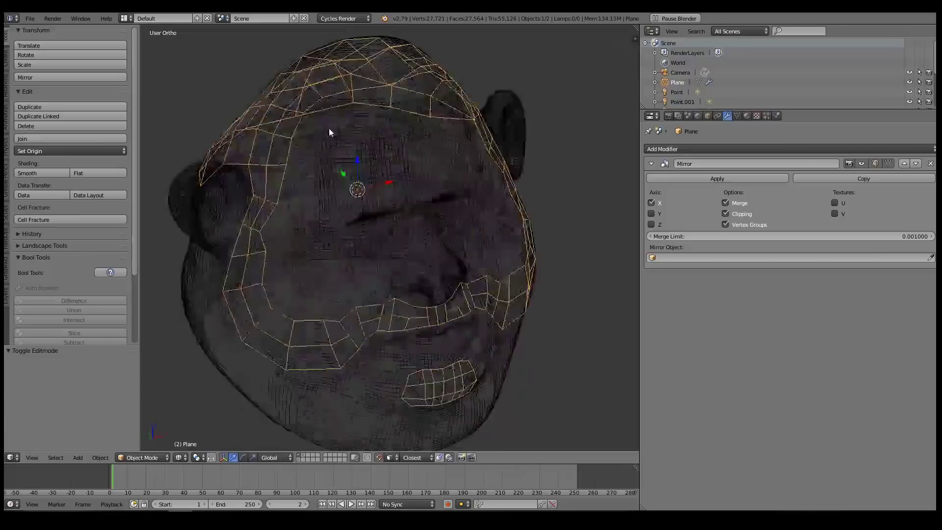
# Add a Subdivision Surface modifier to the hair-cap mesh.
pyautogui.moveTo(329, 132); pyautogui.dragTo(373, 235, button='middle')
pyautogui.click(699, 149)
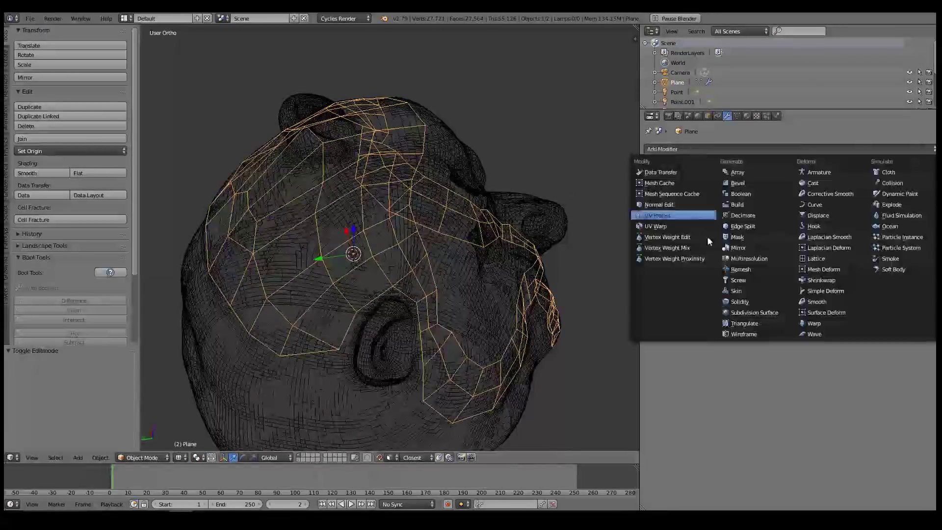
pyautogui.click(747, 313)
pyautogui.moveTo(525, 246); pyautogui.dragTo(399, 185, button='middle')
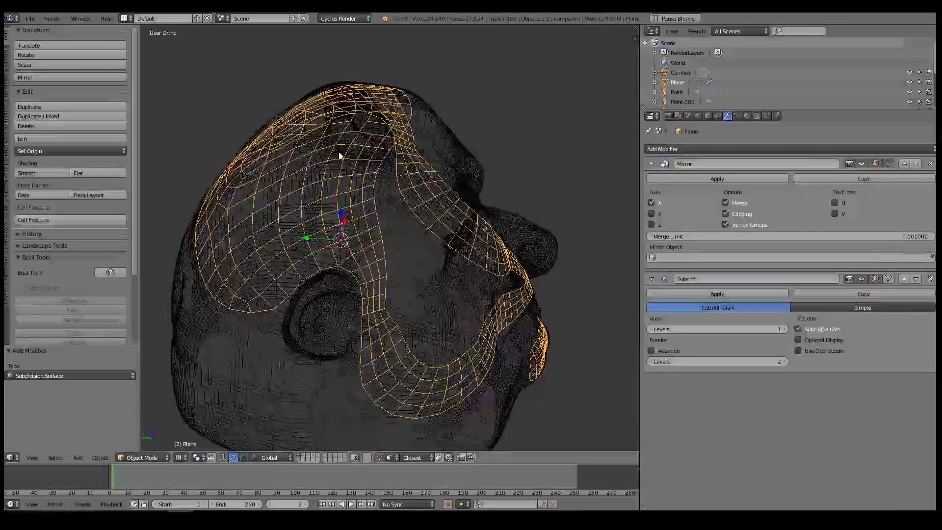
# Add a Shrinkwrap modifier to the hair-cap mesh with fat man lowres.001 as its target.
pyautogui.click(743, 149)
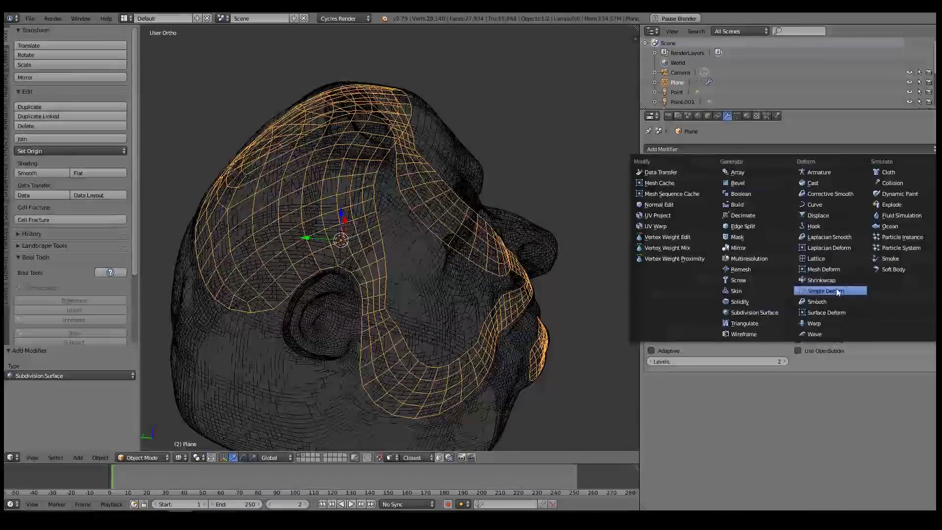
pyautogui.click(821, 280)
pyautogui.moveTo(473, 190); pyautogui.dragTo(456, 211, button='middle')
pyautogui.click(784, 411)
pyautogui.click(495, 390)
pyautogui.moveTo(353, 132); pyautogui.dragTo(328, 92, button='middle')
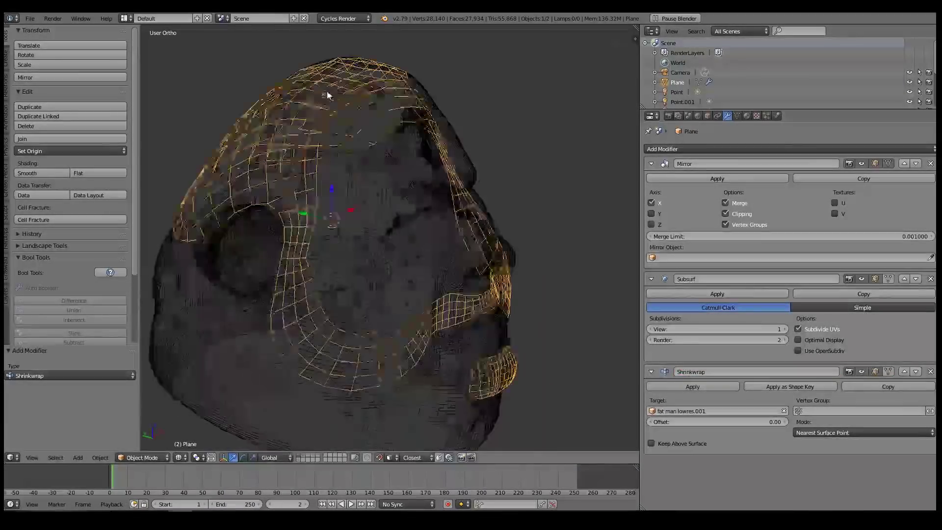
# Set the Shrinkwrap offset to -0.01 and enable Keep Above Surface.
pyautogui.press('z')
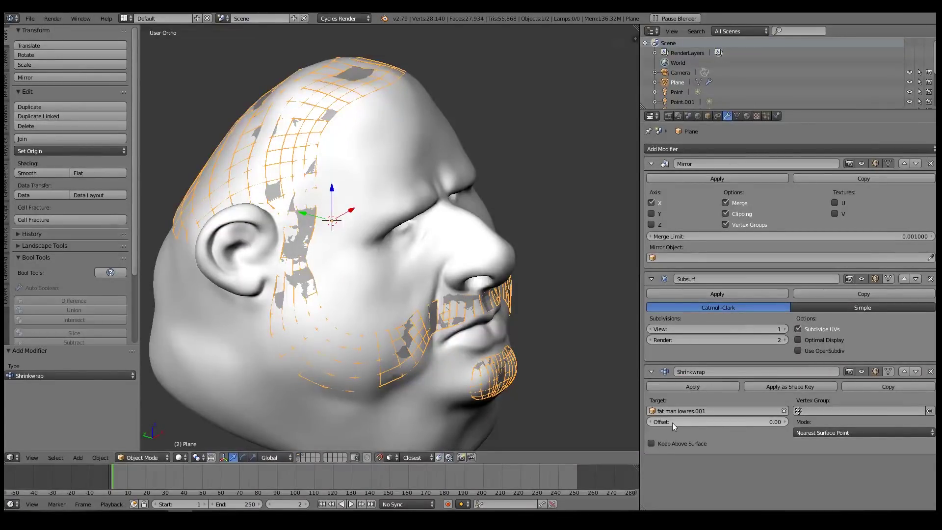
pyautogui.click(783, 422)
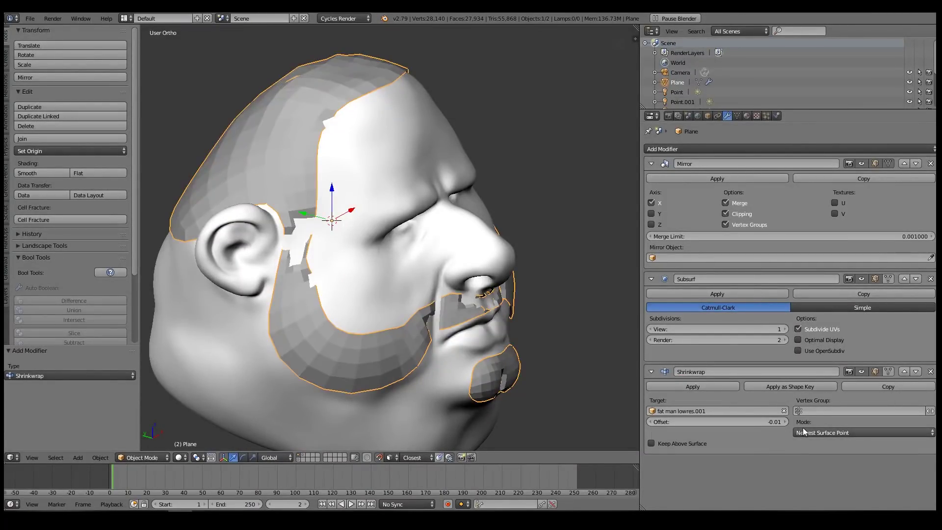
pyautogui.click(654, 443)
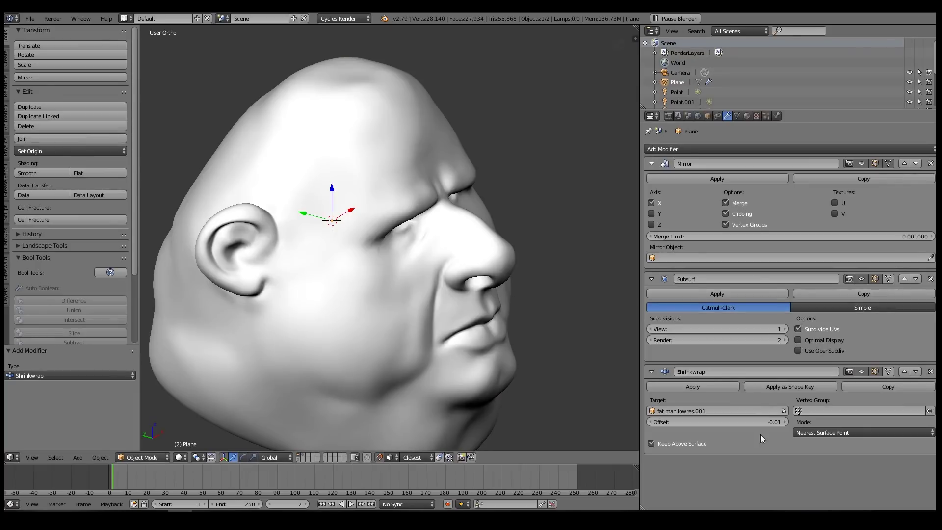
pyautogui.press('z')
pyautogui.moveTo(343, 245)
pyautogui.mouseDown(button='middle')
pyautogui.moveTo(349, 166)
pyautogui.moveTo(386, 85)
pyautogui.mouseUp(button='middle')
# Set the Shrinkwrap offset to -0.005 and check the fit against the head in solid view.
pyautogui.click(783, 422)
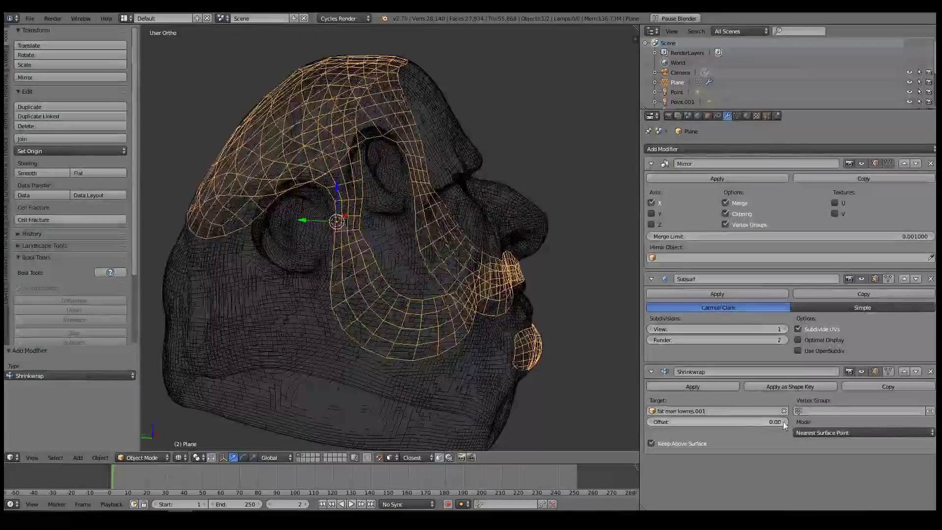
pyautogui.click(757, 422)
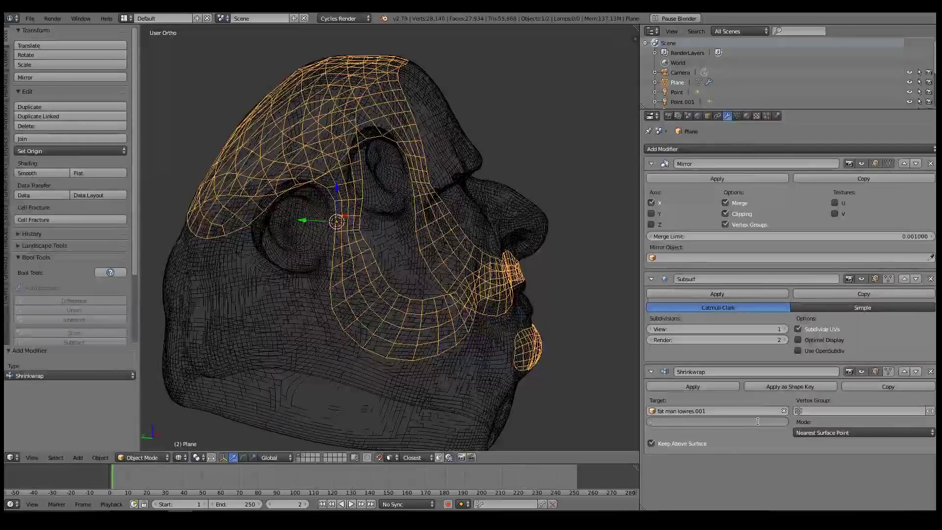
pyautogui.write('-.005')
pyautogui.press('Return')
pyautogui.press('z')
pyautogui.moveTo(361, 152)
pyautogui.mouseDown(button='middle')
pyautogui.moveTo(323, 147)
pyautogui.moveTo(363, 149)
pyautogui.mouseUp(button='middle')
# Raise the Subdivision Surface viewport level to 2 and inspect the denser mesh in wireframe.
pyautogui.click(785, 329)
pyautogui.press('z')
pyautogui.moveTo(375, 149)
pyautogui.mouseDown(button='middle')
pyautogui.moveTo(396, 130)
pyautogui.moveTo(289, 132)
pyautogui.moveTo(349, 141)
pyautogui.moveTo(314, 145)
pyautogui.mouseUp(button='middle')
pyautogui.press('z')
# Apply the Mirror, Subdivision Surface and Shrinkwrap modifiers on the hair-cap mesh.
pyautogui.click(695, 175)
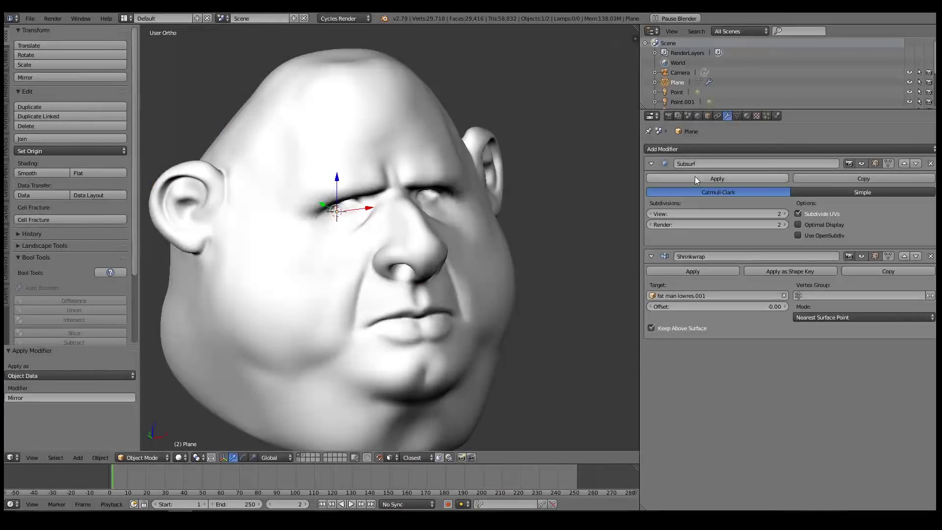
pyautogui.click(695, 176)
pyautogui.click(694, 176)
pyautogui.press('z')
pyautogui.moveTo(380, 160)
pyautogui.mouseDown(button='middle')
pyautogui.moveTo(290, 151)
pyautogui.moveTo(370, 154)
pyautogui.mouseUp(button='middle')
pyautogui.press('z')
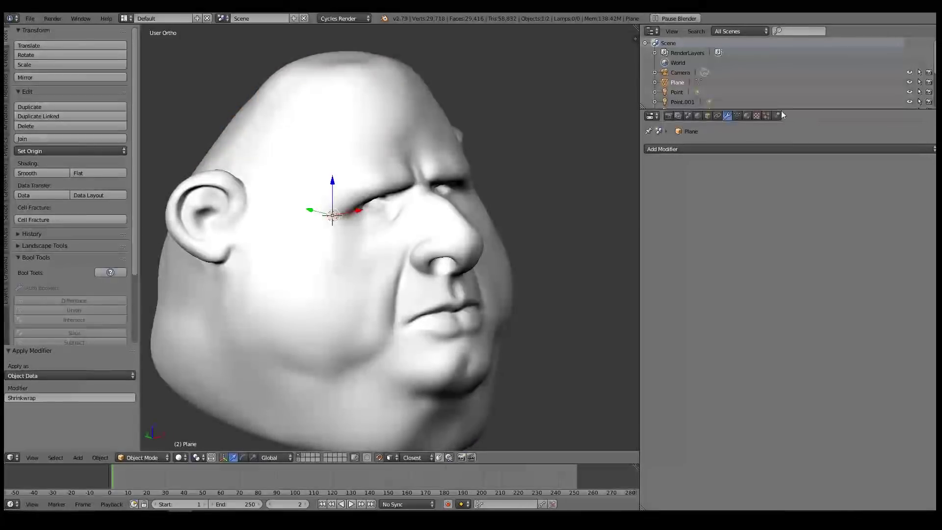
# Add a particle system to the hair-cap mesh and set its type to Hair.
pyautogui.click(767, 115)
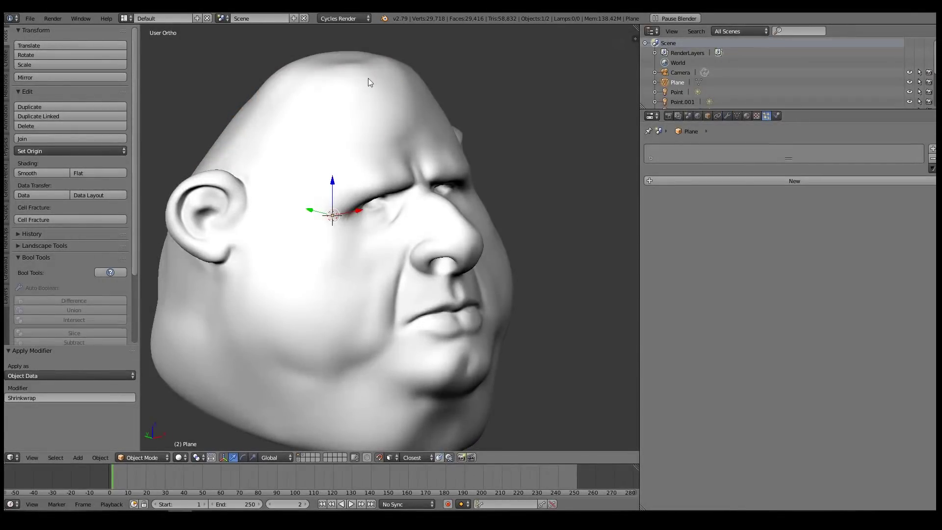
pyautogui.press('z')
pyautogui.click(771, 182)
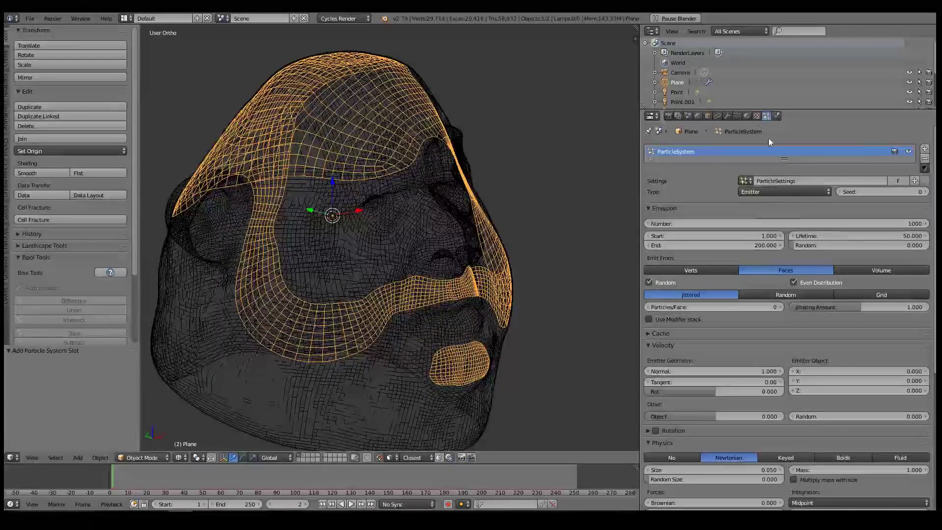
pyautogui.click(775, 196)
pyautogui.click(758, 170)
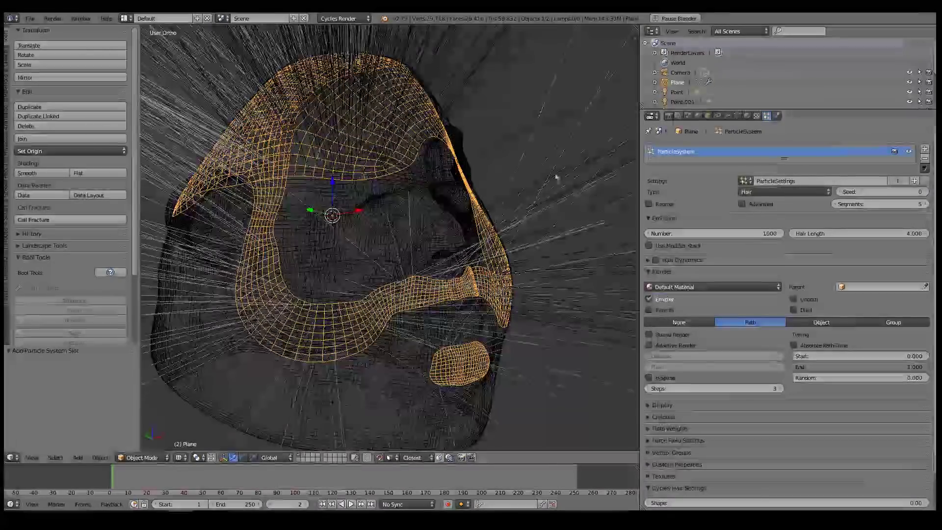
# Enable the advanced hair options and set the particle number to 500 and the hair length to 0.240.
pyautogui.scroll(-4, 556, 182)
pyautogui.moveTo(556, 182); pyautogui.dragTo(605, 185, button='middle')
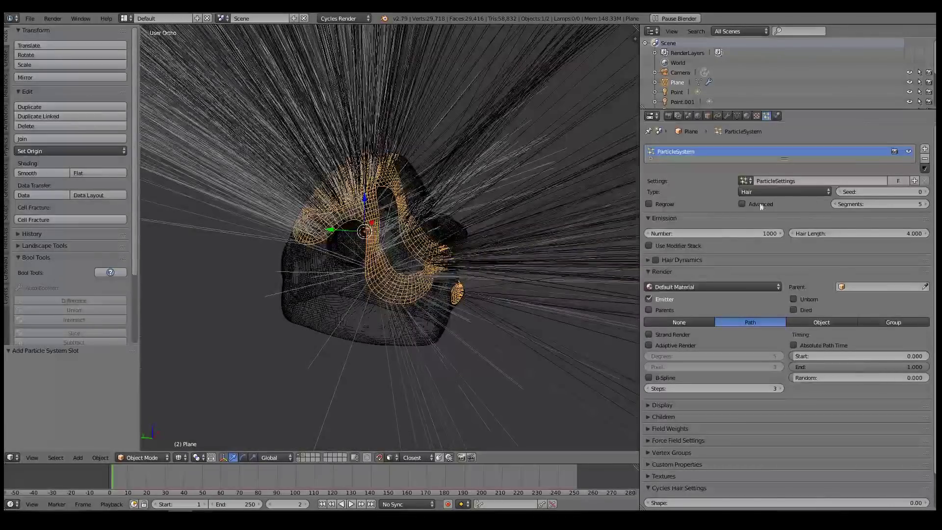
pyautogui.click(743, 204)
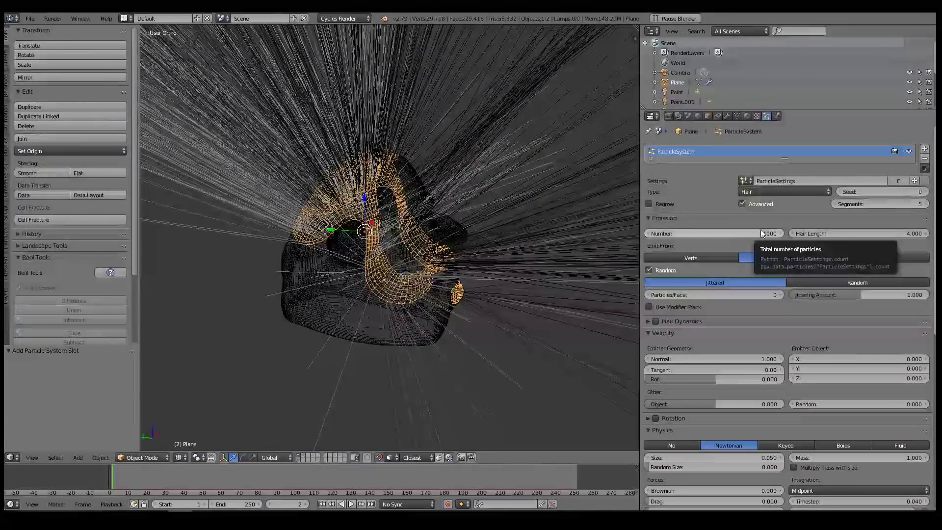
pyautogui.moveTo(752, 230); pyautogui.dragTo(669, 233)
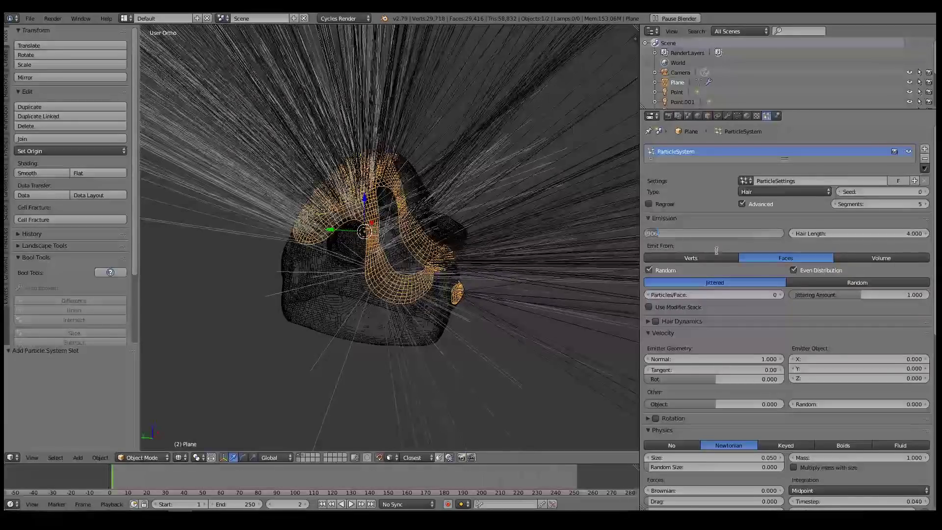
pyautogui.write('500')
pyautogui.press('Return')
pyautogui.moveTo(858, 233); pyautogui.dragTo(835, 233)
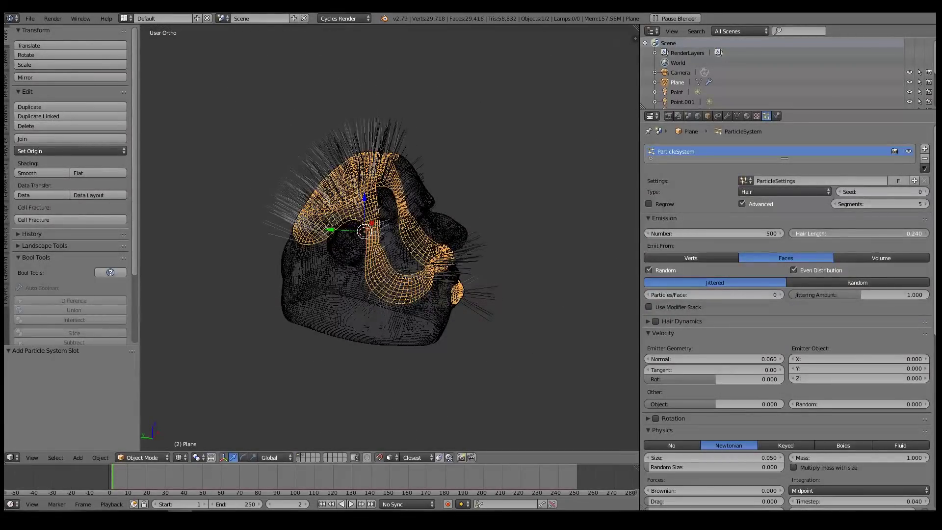
# Switch the viewport to solid shading and view the hair on the head from the opposite front angle.
pyautogui.moveTo(517, 217)
pyautogui.mouseDown(button='middle')
pyautogui.moveTo(360, 236)
pyautogui.moveTo(417, 242)
pyautogui.moveTo(377, 287)
pyautogui.mouseUp(button='middle')
pyautogui.scroll(2, 343, 250)
pyautogui.press('z')
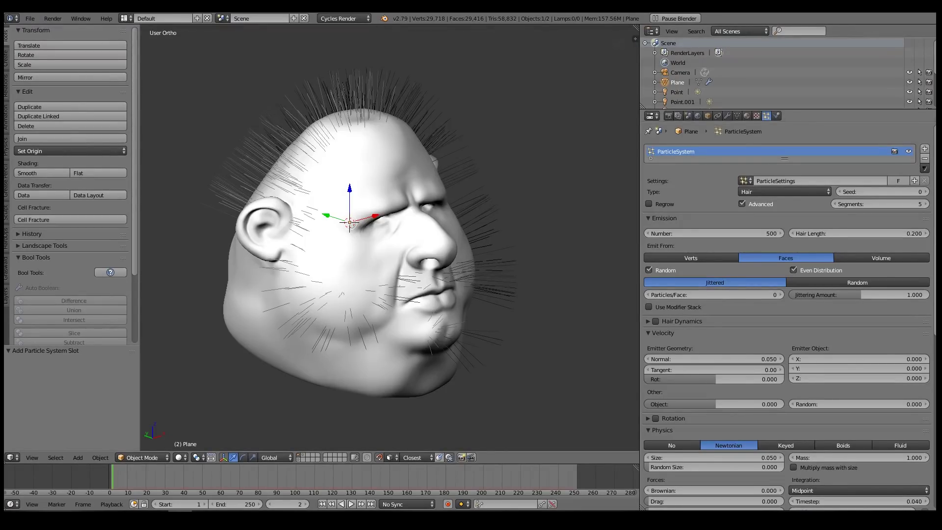
# Review the particle system's Physics, Render, Display and Cycles hair settings and examine the hair from both sides of the head.
pyautogui.scroll(-12, 787, 314)
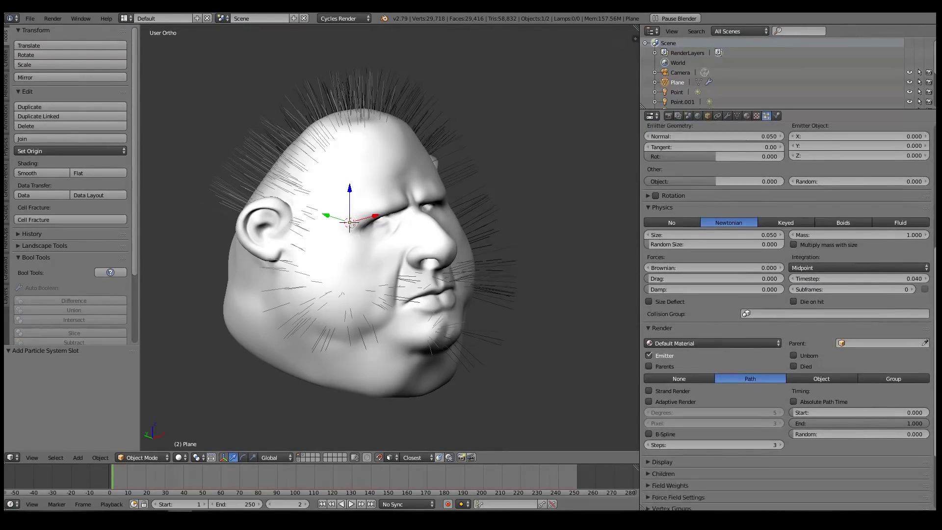
pyautogui.scroll(-1, 891, 362)
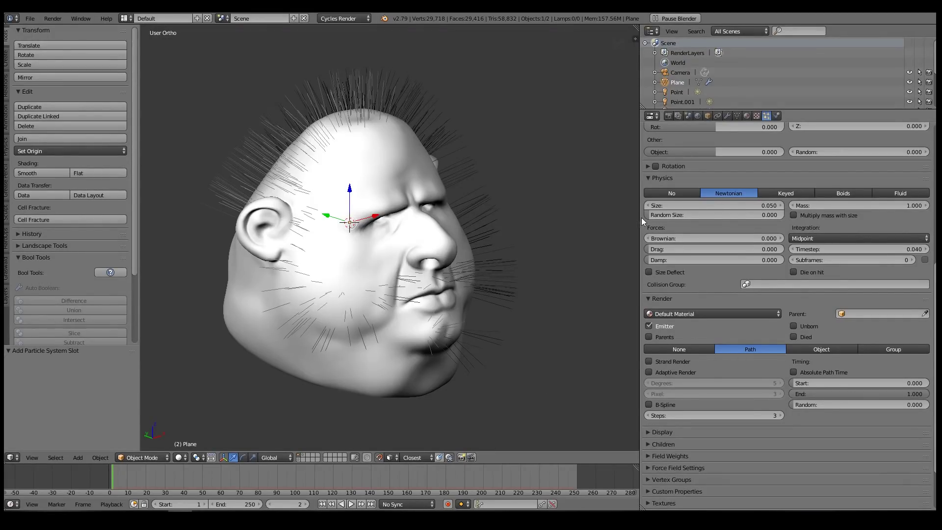
pyautogui.moveTo(640, 216); pyautogui.dragTo(623, 217)
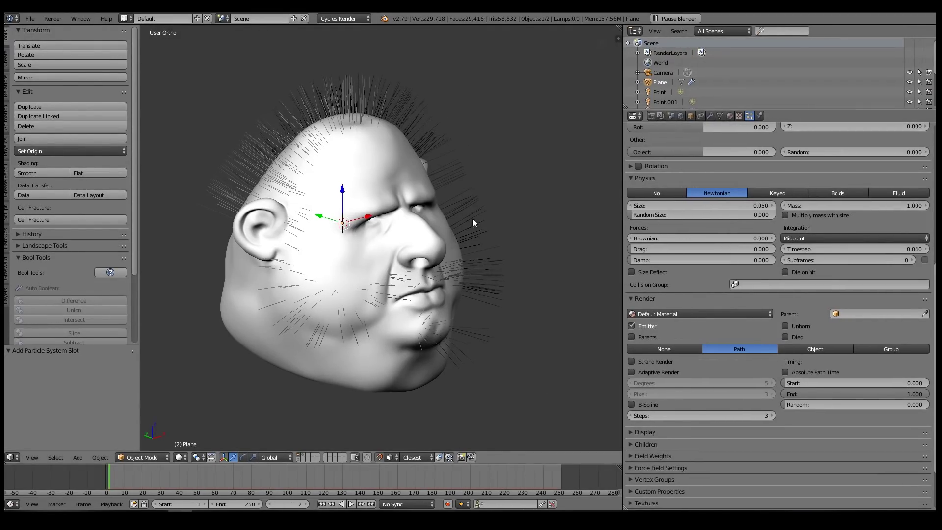
pyautogui.moveTo(576, 266); pyautogui.dragTo(361, 168, button='middle')
pyautogui.moveTo(460, 182); pyautogui.dragTo(290, 172, button='middle')
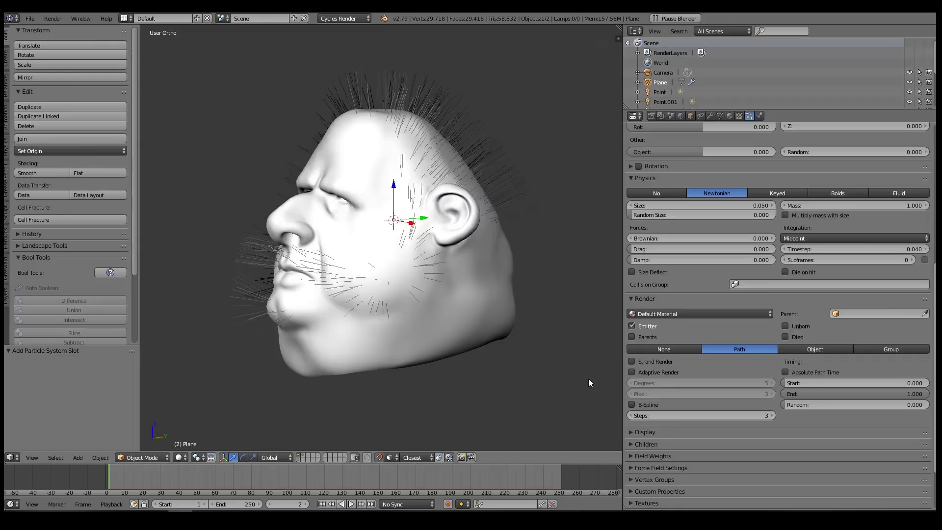
pyautogui.click(632, 433)
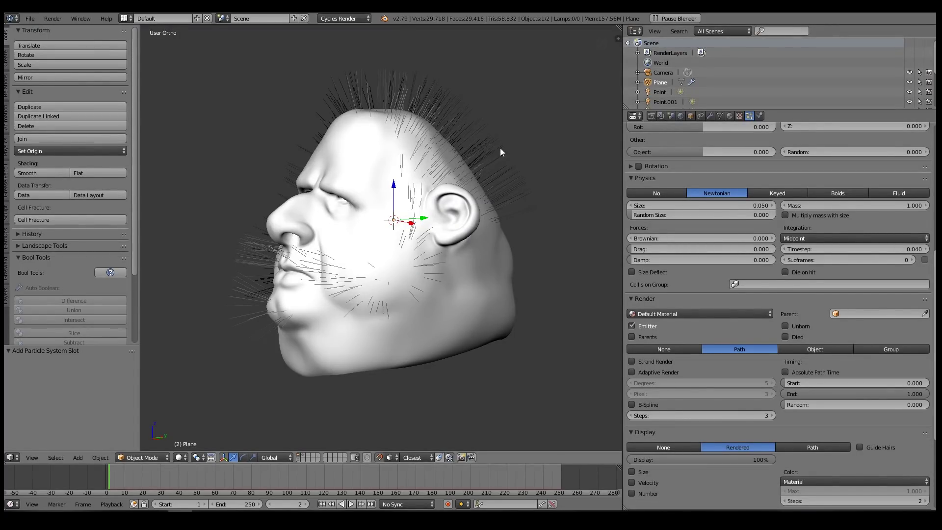
pyautogui.scroll(-5, 768, 341)
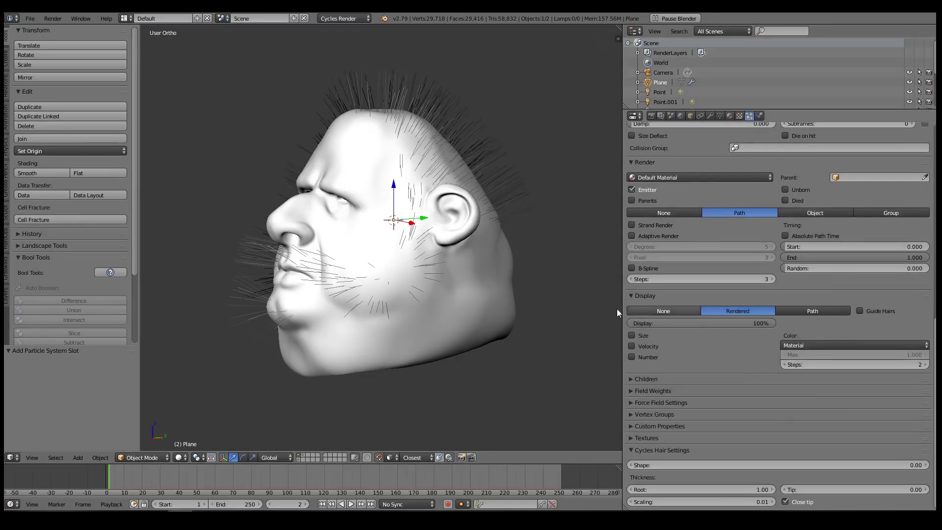
pyautogui.moveTo(379, 224); pyautogui.dragTo(430, 240, button='middle')
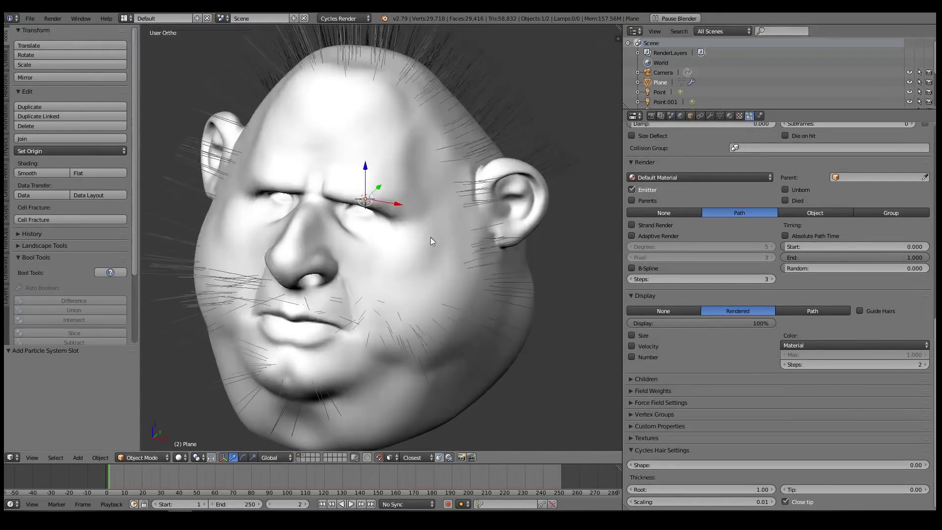
# Switch the hair-cap mesh to Particle Edit mode and activate the Length brush with a radius of 132 px.
pyautogui.click(154, 459)
pyautogui.click(146, 381)
pyautogui.moveTo(319, 187); pyautogui.dragTo(368, 166, button='middle')
pyautogui.click(27, 84)
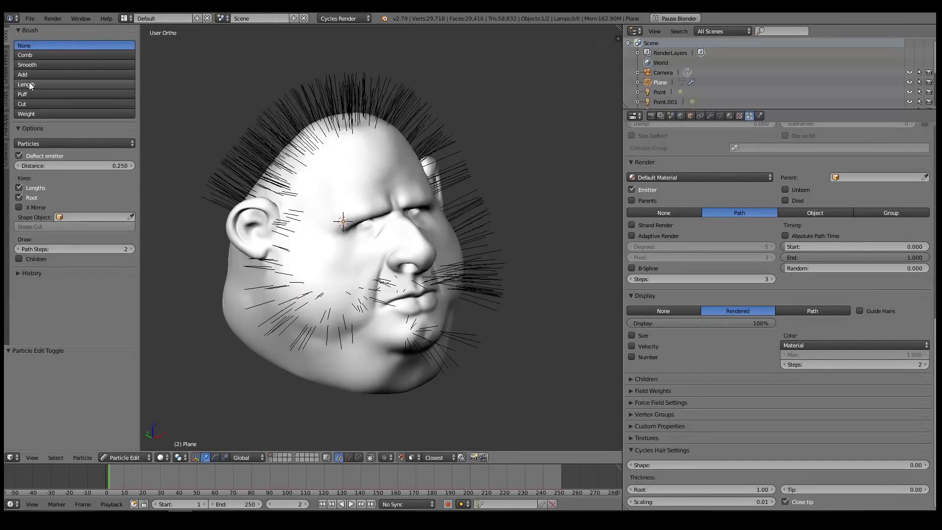
pyautogui.press('f')
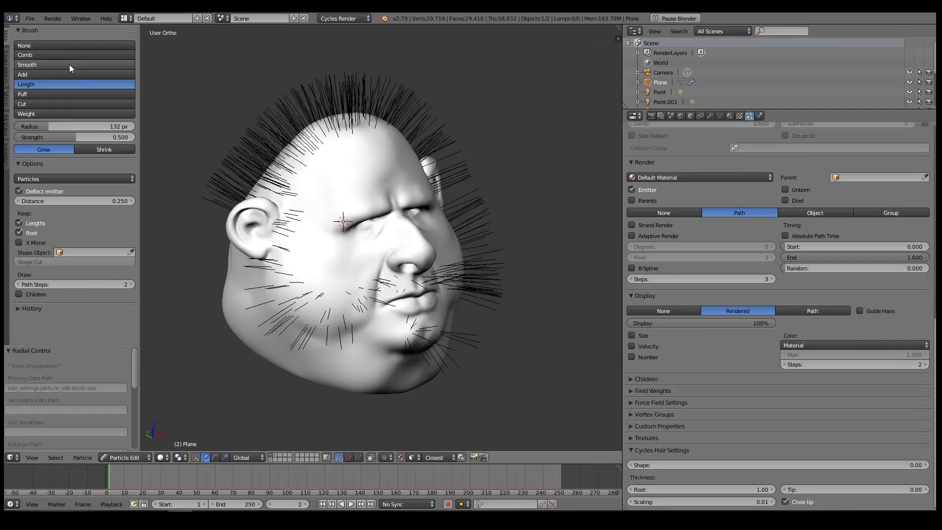
# Comb the hair on the top and sides of the scalp backwards with the Comb brush.
pyautogui.click(74, 55)
pyautogui.moveTo(294, 159); pyautogui.dragTo(426, 143, button='middle')
pyautogui.moveTo(393, 98)
pyautogui.mouseDown()
pyautogui.moveTo(311, 102)
pyautogui.moveTo(255, 179)
pyautogui.moveTo(255, 199)
pyautogui.mouseUp()
pyautogui.moveTo(255, 199)
pyautogui.mouseDown(button='middle')
pyautogui.moveTo(230, 206)
pyautogui.moveTo(236, 214)
pyautogui.moveTo(164, 208)
pyautogui.mouseUp(button='middle')
pyautogui.moveTo(323, 185); pyautogui.dragTo(440, 180, button='middle')
pyautogui.moveTo(456, 137); pyautogui.dragTo(403, 147, button='middle')
pyautogui.press('KP_3')
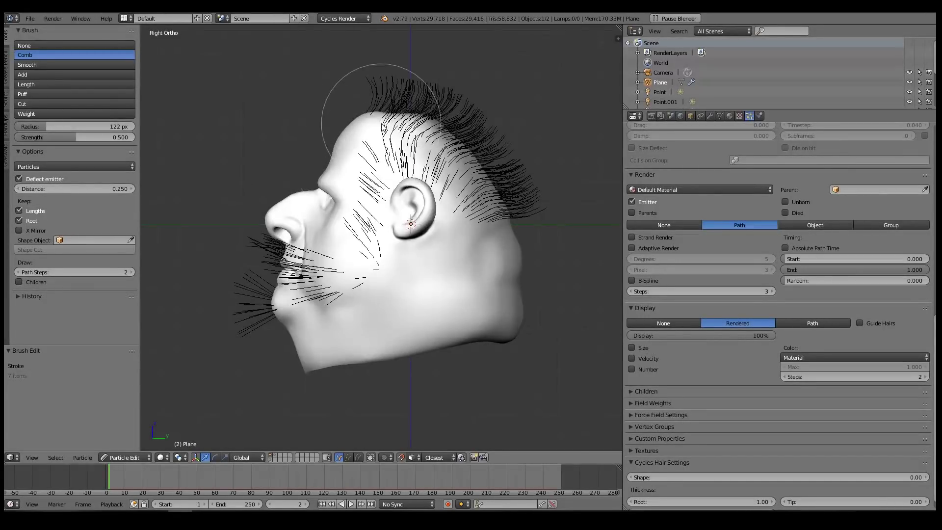
# Comb the crown and back hair further back and down in a wireframe side view.
pyautogui.press('z')
pyautogui.moveTo(381, 87)
pyautogui.mouseDown()
pyautogui.moveTo(429, 83)
pyautogui.moveTo(471, 108)
pyautogui.mouseUp()
pyautogui.moveTo(515, 147)
pyautogui.mouseDown()
pyautogui.moveTo(525, 195)
pyautogui.moveTo(549, 221)
pyautogui.mouseUp()
# Comb the facial hair from the right side view and switch to point selection so the hair points are displayed.
pyautogui.scroll(3, 432, 208)
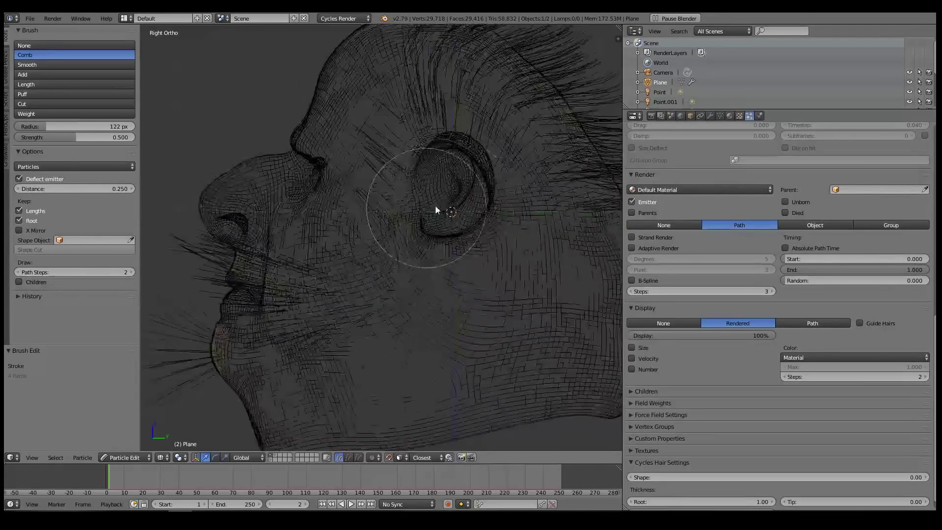
pyautogui.moveTo(273, 351); pyautogui.dragTo(330, 210)
pyautogui.moveTo(330, 211)
pyautogui.mouseDown(button='middle')
pyautogui.moveTo(483, 239)
pyautogui.moveTo(451, 243)
pyautogui.moveTo(431, 233)
pyautogui.mouseUp(button='middle')
pyautogui.press('KP_3')
pyautogui.click(348, 457)
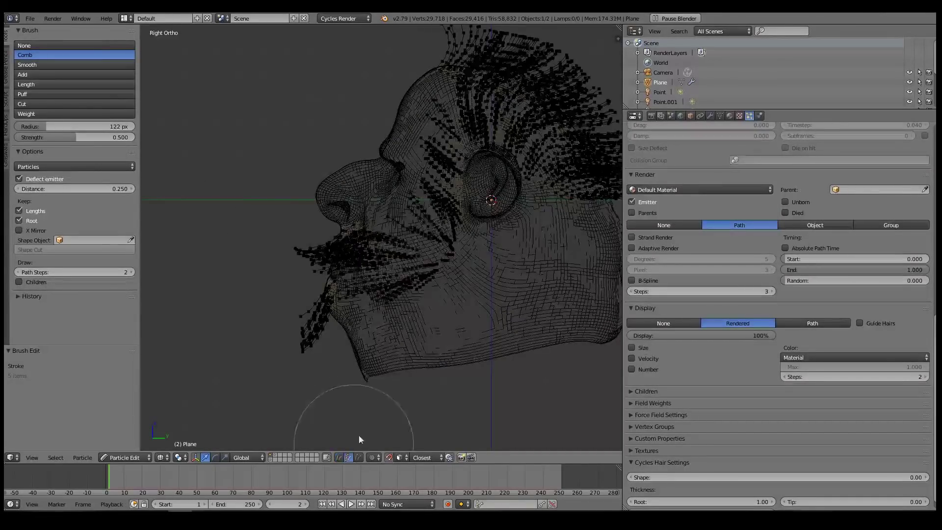
# Comb the chin beard and moustache from the front and side, returning the viewport to solid shading.
pyautogui.moveTo(412, 198); pyautogui.dragTo(436, 214, button='middle')
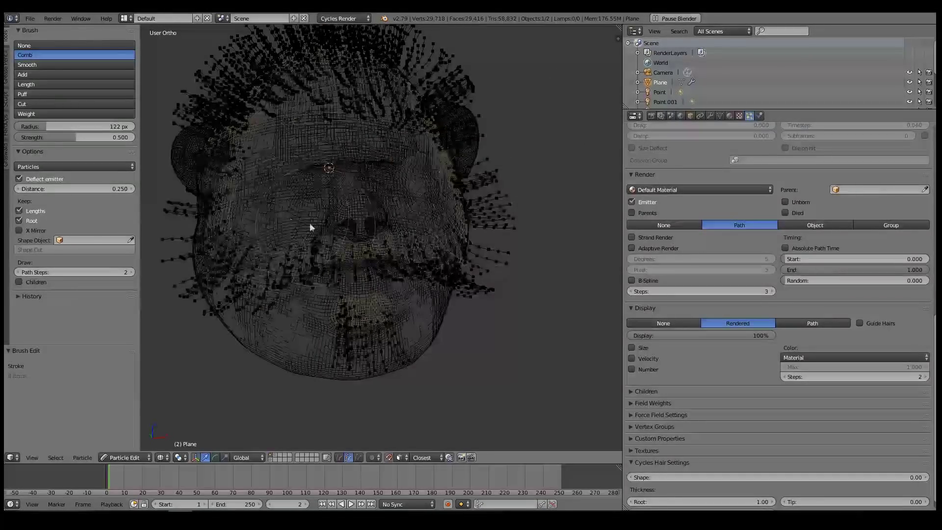
pyautogui.moveTo(223, 218); pyautogui.dragTo(323, 269, button='middle')
pyautogui.moveTo(322, 269); pyautogui.dragTo(357, 353)
pyautogui.moveTo(321, 220)
pyautogui.mouseDown(button='middle')
pyautogui.moveTo(264, 228)
pyautogui.moveTo(275, 221)
pyautogui.mouseUp(button='middle')
pyautogui.press('z')
pyautogui.scroll(3, 294, 226)
pyautogui.moveTo(267, 250); pyautogui.dragTo(342, 255)
pyautogui.moveTo(343, 258); pyautogui.dragTo(323, 256, button='middle')
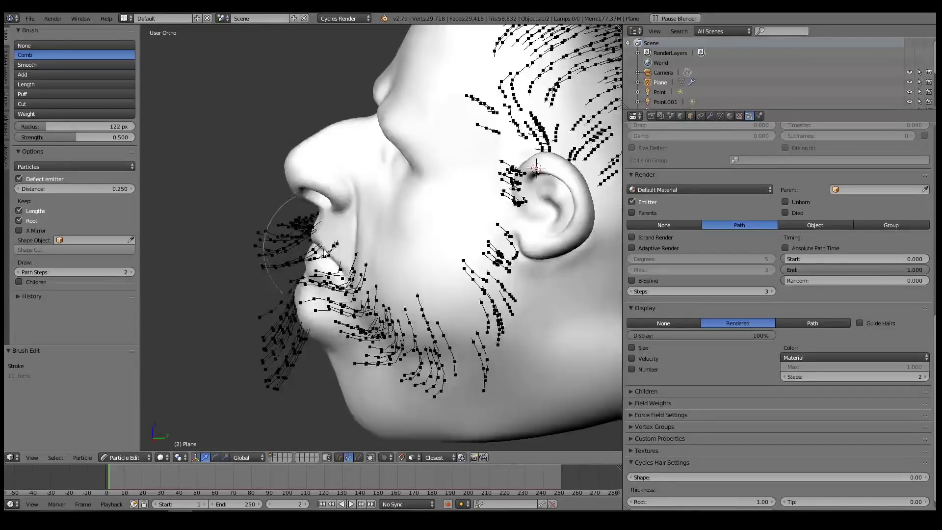
# Comb the protruding moustache hairs downward over the mouth in the right side view.
pyautogui.press('KP_3')
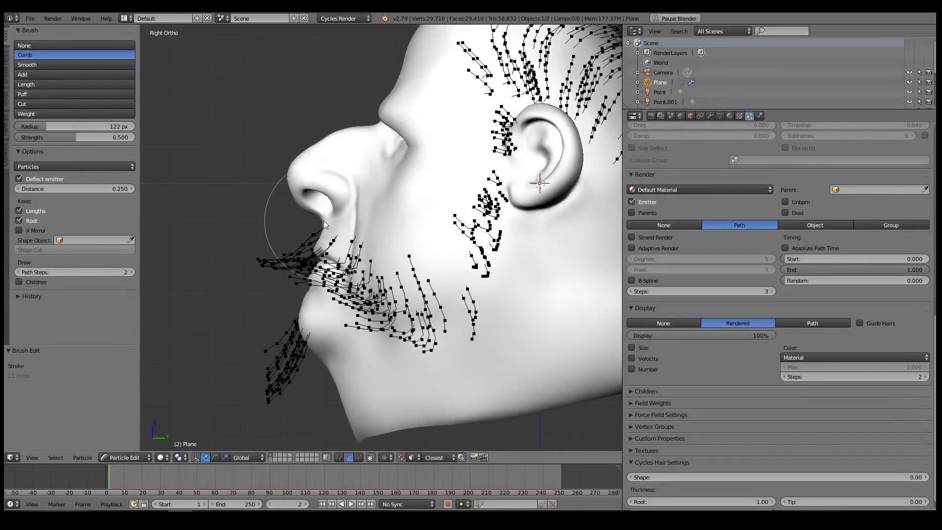
pyautogui.press('z')
pyautogui.moveTo(321, 246)
pyautogui.mouseDown()
pyautogui.moveTo(289, 291)
pyautogui.moveTo(282, 338)
pyautogui.mouseUp()
pyautogui.keyDown('shift'); pyautogui.moveTo(246, 407); pyautogui.dragTo(522, 242, button='middle'); pyautogui.keyUp('shift')
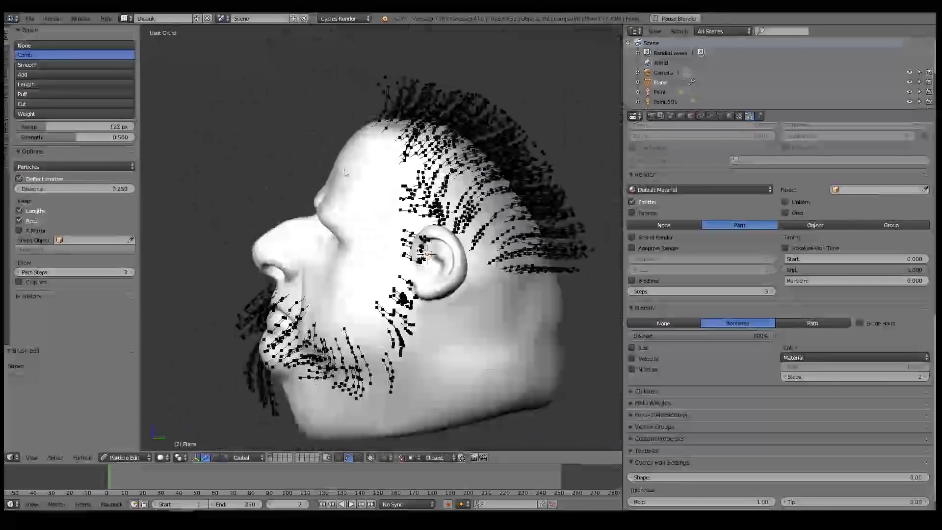
pyautogui.press('z')
pyautogui.moveTo(522, 245); pyautogui.dragTo(361, 120, button='middle')
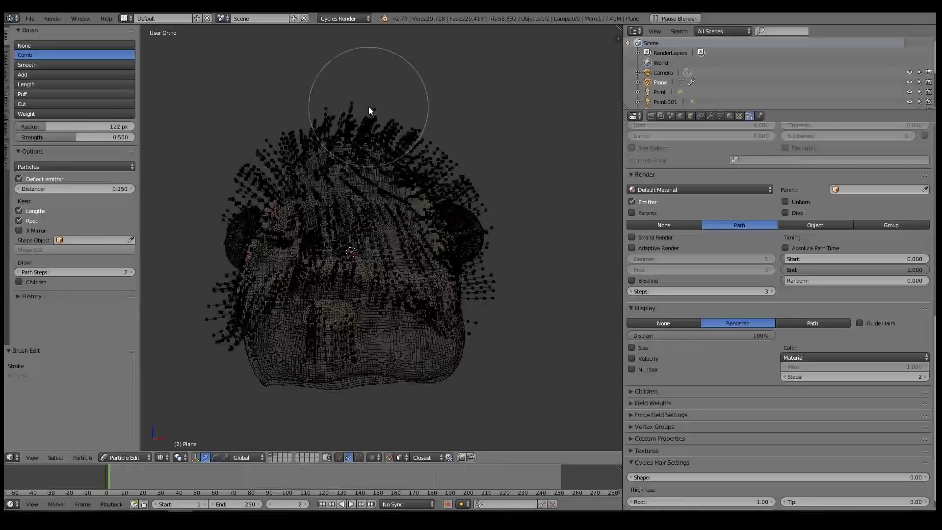
# Grow and trim the hair around both ears and the facial hair with the Length brush from the front view.
pyautogui.press('z')
pyautogui.click(30, 83)
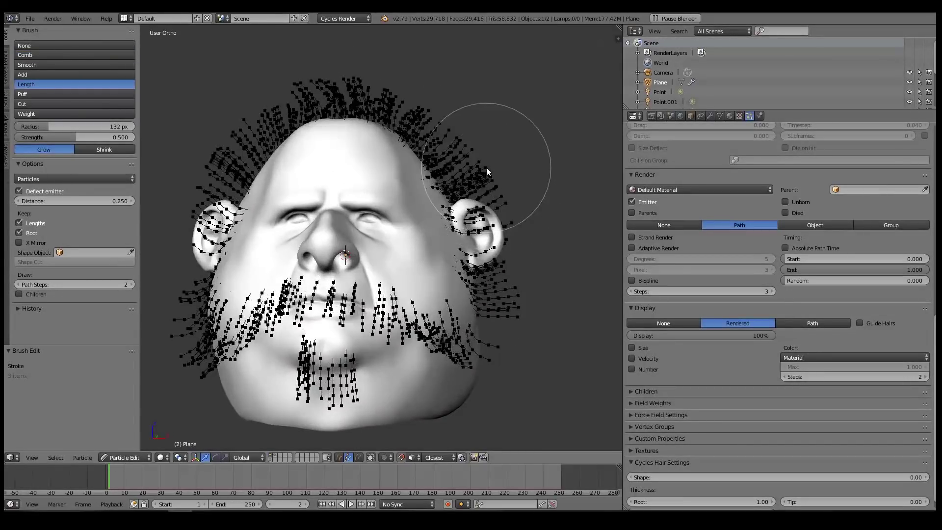
pyautogui.press('KP_1')
pyautogui.press('z')
pyautogui.moveTo(531, 167)
pyautogui.mouseDown()
pyautogui.moveTo(552, 155)
pyautogui.moveTo(534, 189)
pyautogui.mouseUp()
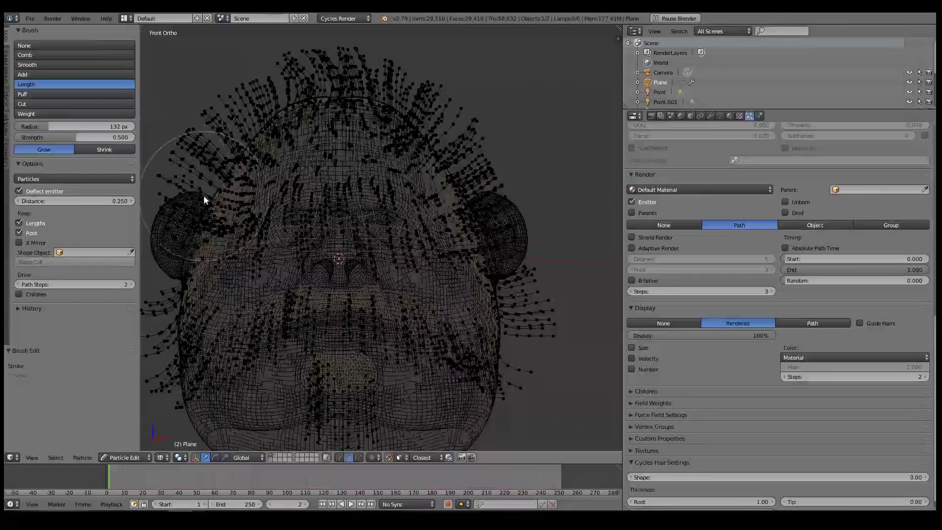
pyautogui.keyDown('shift'); pyautogui.moveTo(203, 200); pyautogui.dragTo(261, 201, button='middle'); pyautogui.keyUp('shift')
pyautogui.keyDown('shift'); pyautogui.moveTo(245, 191); pyautogui.dragTo(231, 161); pyautogui.keyUp('shift')
pyautogui.keyDown('shift'); pyautogui.moveTo(591, 170); pyautogui.dragTo(564, 187); pyautogui.keyUp('shift')
pyautogui.keyDown('shift'); pyautogui.moveTo(255, 152); pyautogui.dragTo(221, 131); pyautogui.keyUp('shift')
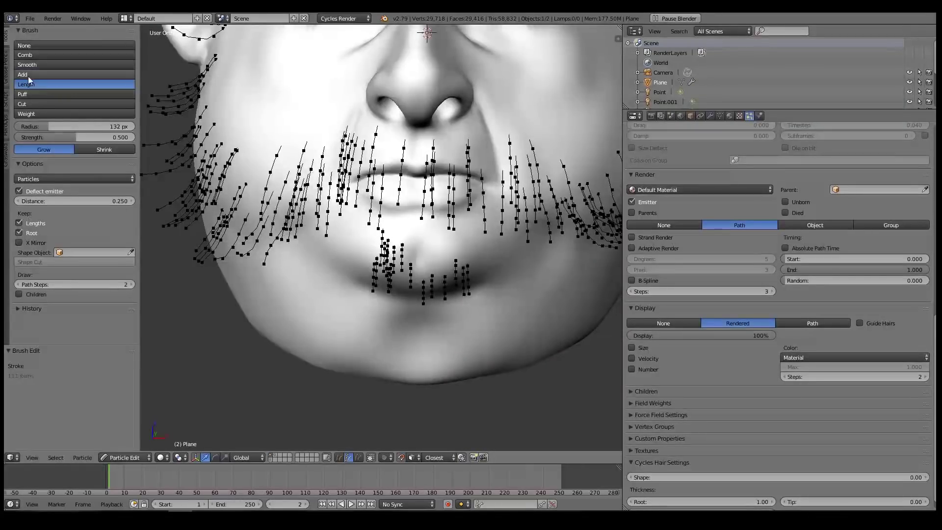
# Thicken the chin beard using the Add brush with Interpolate enabled and a count of 10, and undo the last stroke.
pyautogui.click(28, 75)
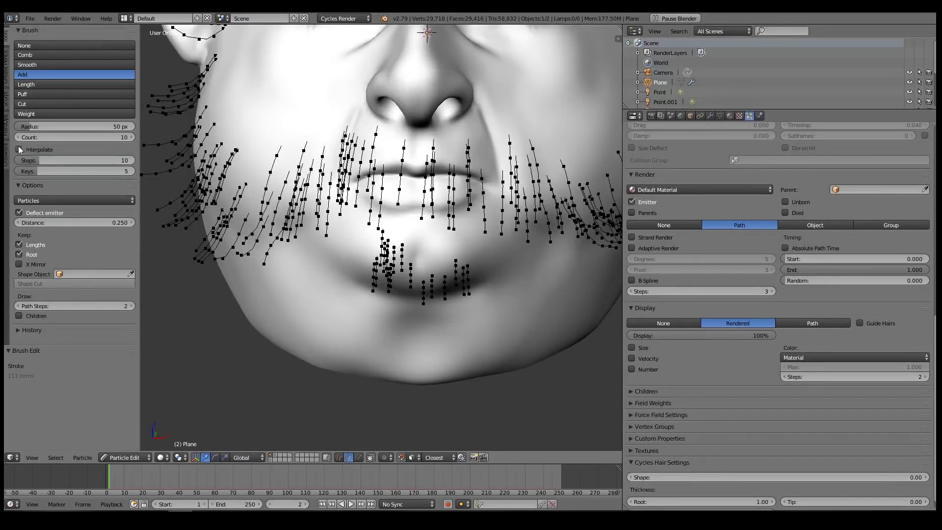
pyautogui.scroll(2, 456, 243)
pyautogui.click(465, 259)
pyautogui.click(435, 256)
pyautogui.click(491, 251)
pyautogui.scroll(-4, 358, 260)
pyautogui.moveTo(420, 234); pyautogui.dragTo(389, 243, button='middle')
pyautogui.scroll(3, 388, 243)
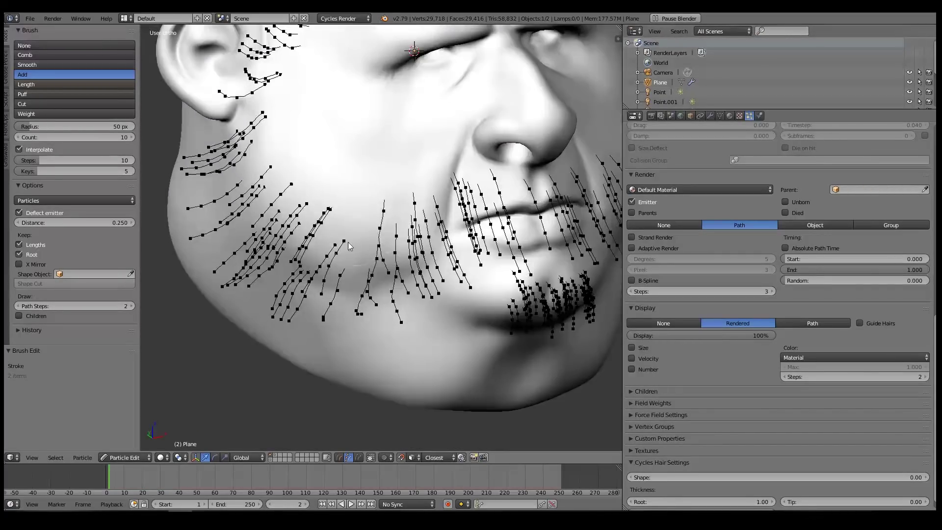
pyautogui.hotkey('ctrl', 'z')
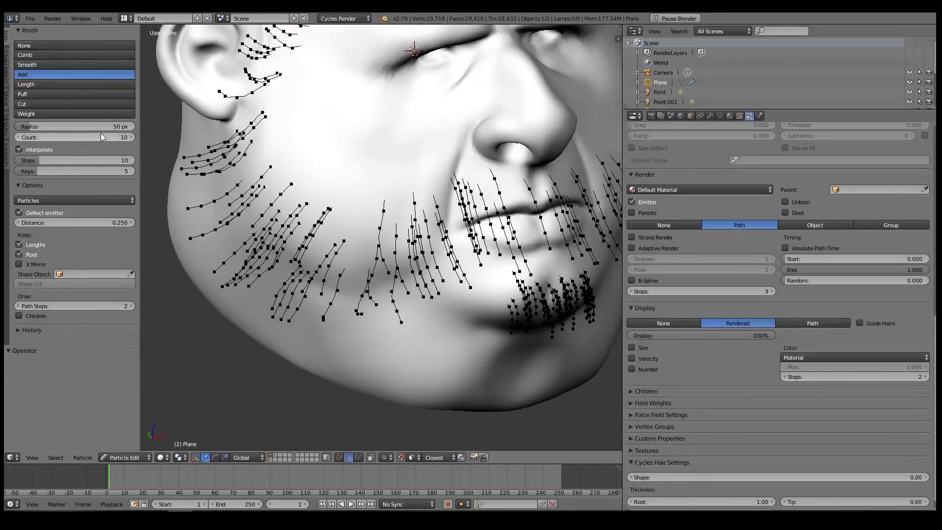
# Set the Add brush count to 3 and add hairs to the sparse part of the cheek beard.
pyautogui.moveTo(84, 137); pyautogui.dragTo(61, 137)
pyautogui.click(131, 138)
pyautogui.click(131, 138)
pyautogui.click(355, 224)
pyautogui.click(378, 212)
pyautogui.click(361, 190)
pyautogui.moveTo(359, 205); pyautogui.dragTo(477, 250, button='middle')
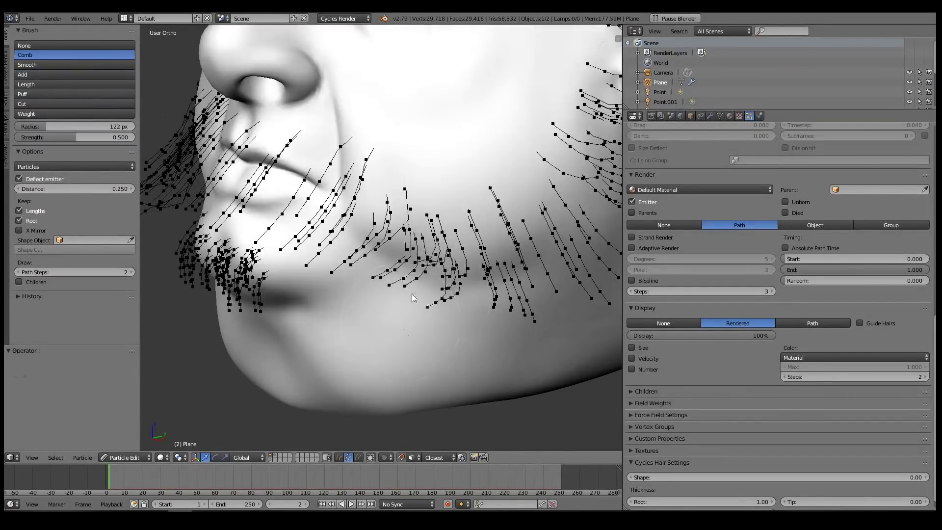
# Fill the thin areas of the moustache with the Add brush at a count of 3 and comb the hairs outward.
pyautogui.press('KP_3')
pyautogui.scroll(3, 345, 205)
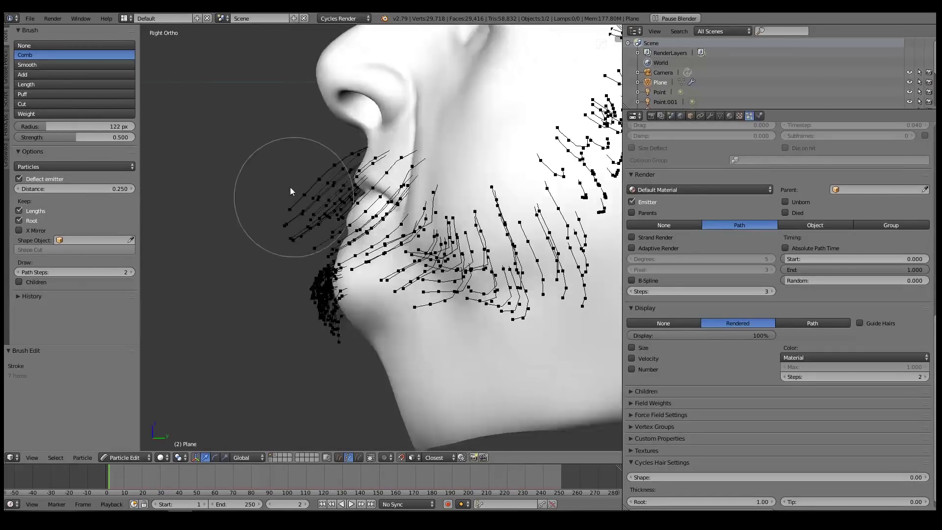
pyautogui.press('z')
pyautogui.click(93, 84)
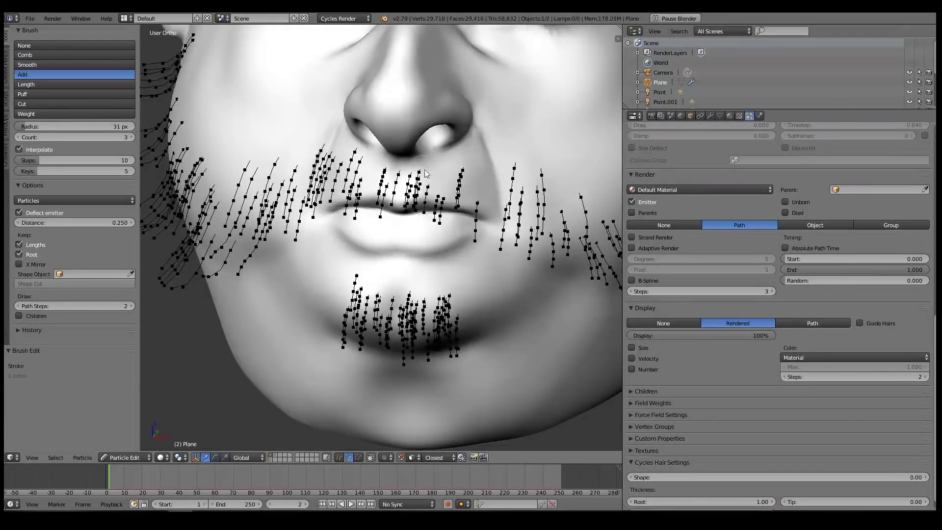
pyautogui.moveTo(426, 173); pyautogui.dragTo(495, 186)
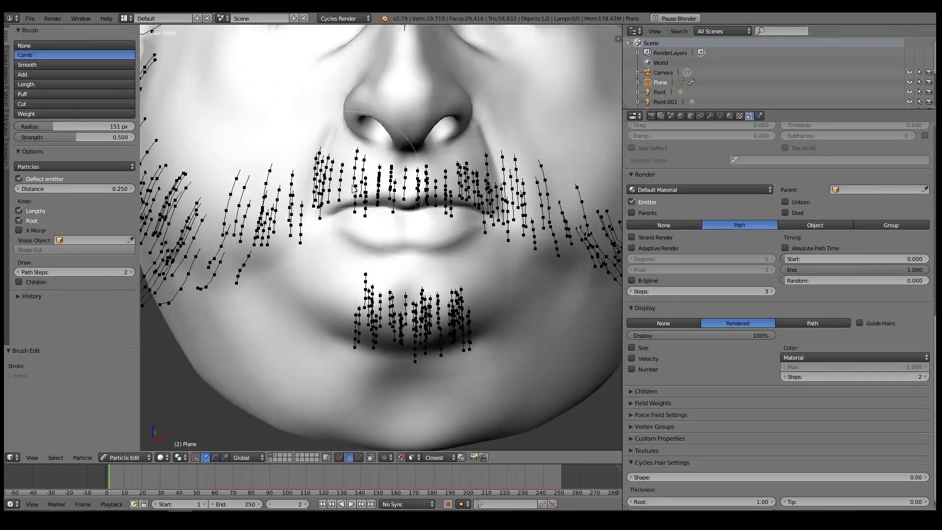
pyautogui.moveTo(319, 211); pyautogui.dragTo(460, 194)
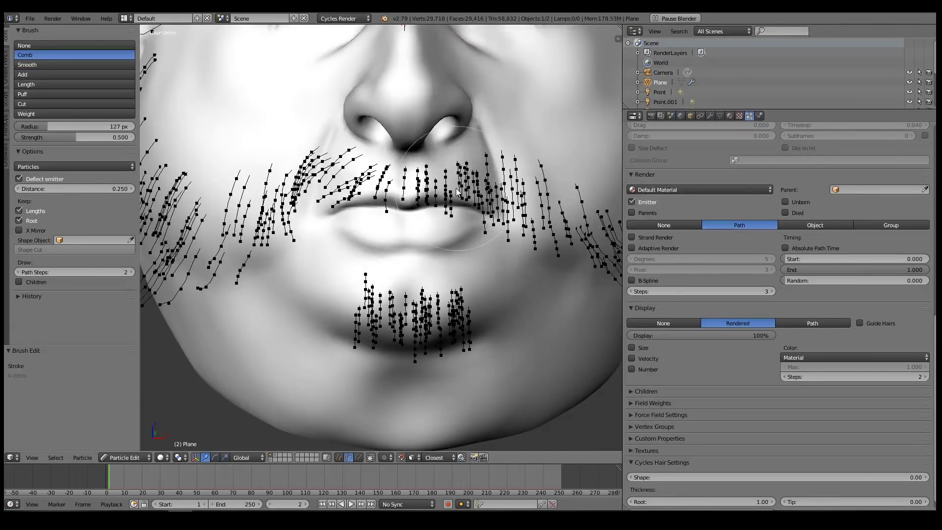
# Comb the nape hair inward from both sides of the back of the head and lengthen it with the Length brush.
pyautogui.click(73, 94)
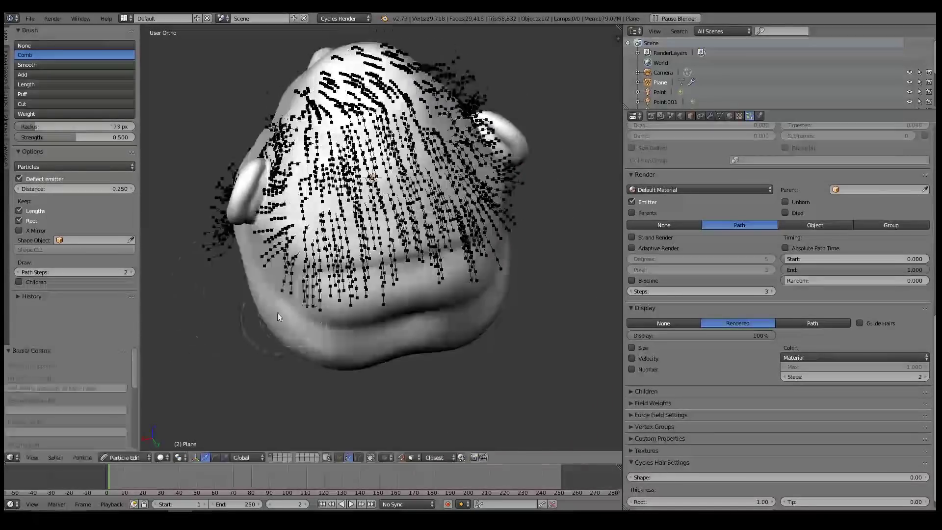
pyautogui.moveTo(278, 312); pyautogui.dragTo(375, 299)
pyautogui.moveTo(510, 284); pyautogui.dragTo(454, 274)
pyautogui.click(73, 85)
pyautogui.moveTo(395, 286); pyautogui.dragTo(439, 282)
pyautogui.click(74, 55)
pyautogui.click(64, 84)
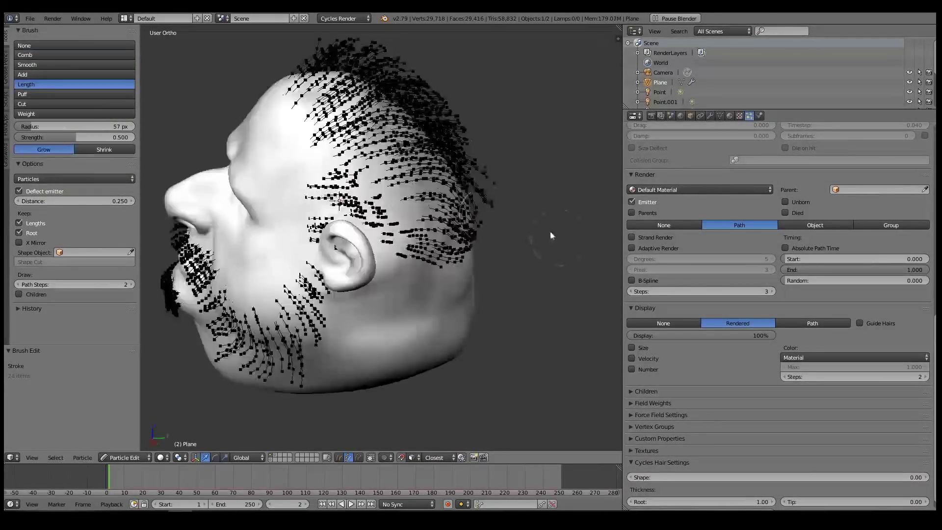
# Return the hair-cap mesh to Object Mode and inspect the groomed hair, moustache and beard from both sides.
pyautogui.moveTo(549, 230); pyautogui.dragTo(406, 212, button='middle')
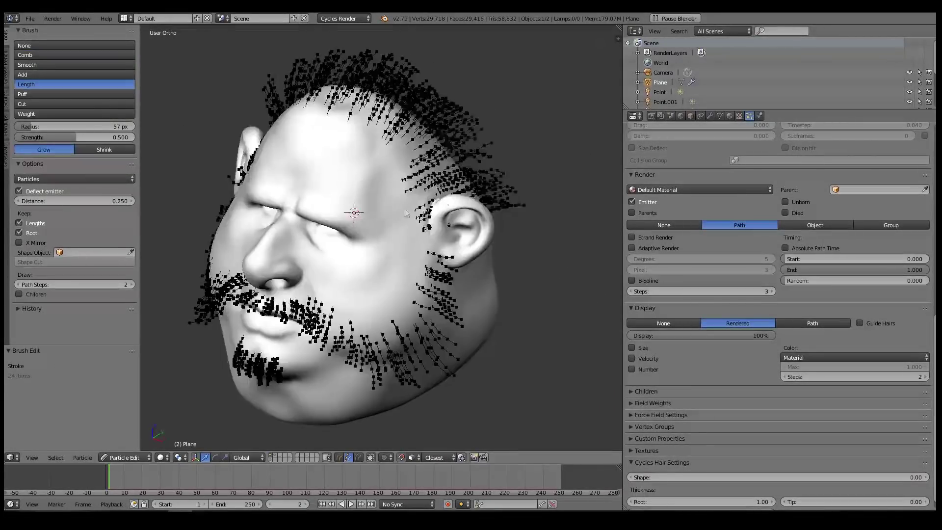
pyautogui.click(125, 457)
pyautogui.click(128, 446)
pyautogui.moveTo(373, 258); pyautogui.dragTo(329, 165, button='middle')
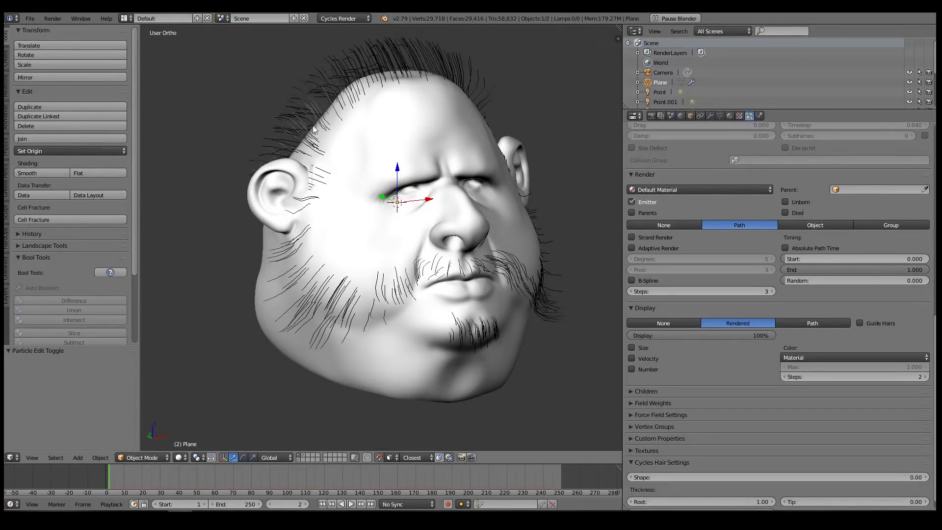
pyautogui.moveTo(420, 242); pyautogui.dragTo(390, 205, button='middle')
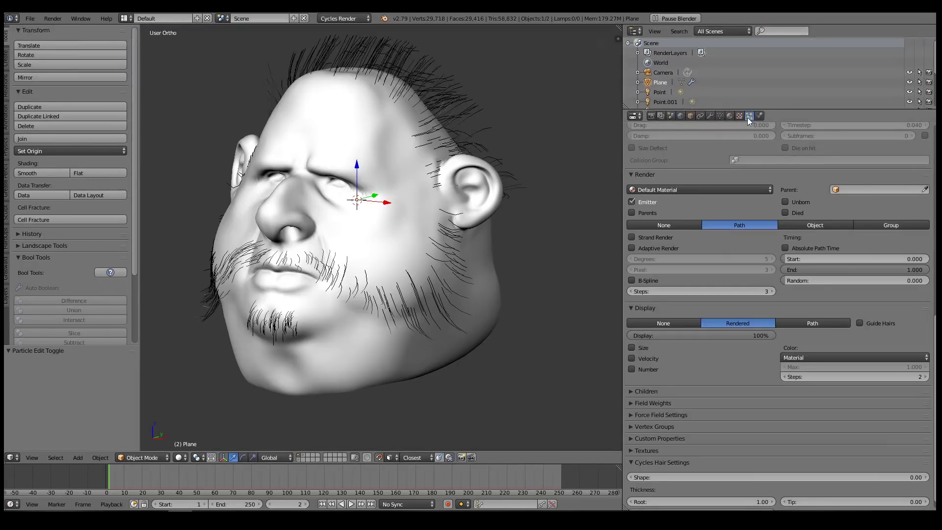
pyautogui.scroll(-1, 720, 313)
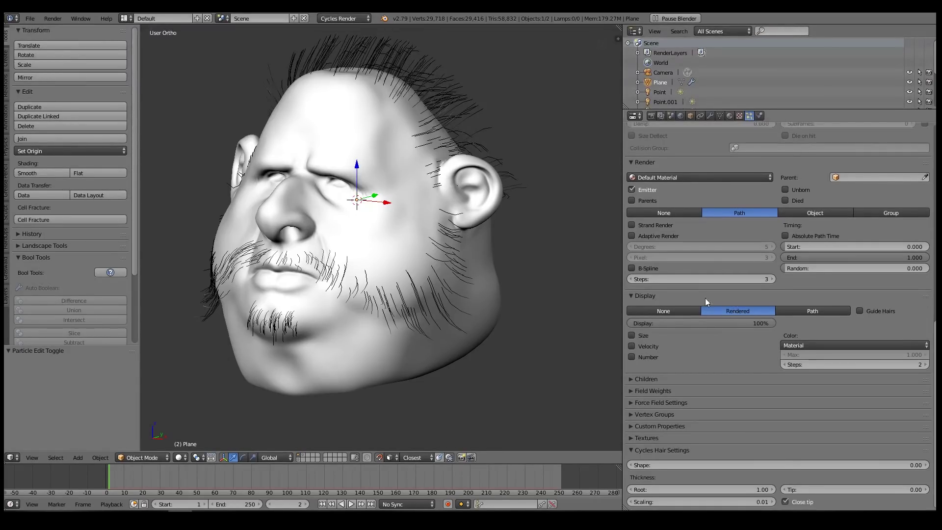
# Set the hair's display steps to 5, enable B-Spline interpolation and set the render steps to 5.
pyautogui.click(631, 379)
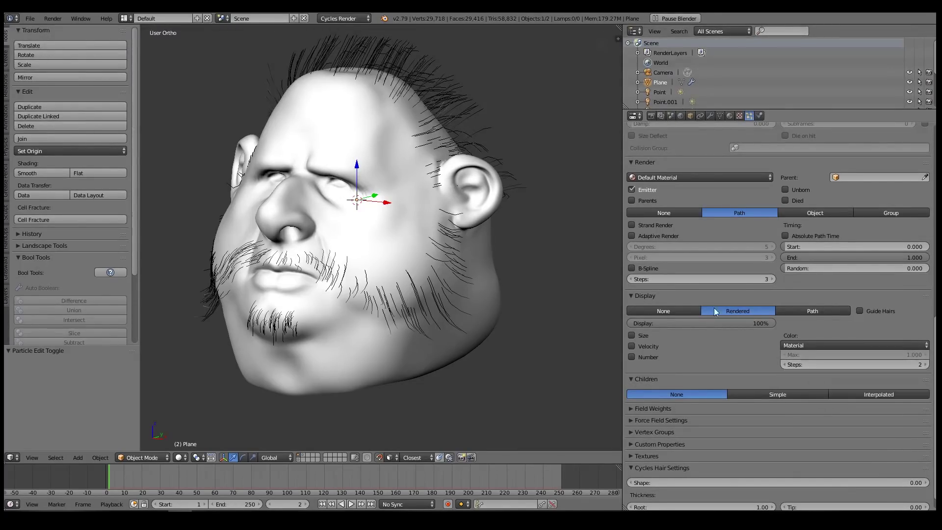
pyautogui.click(924, 365)
pyautogui.click(924, 365)
pyautogui.click(923, 364)
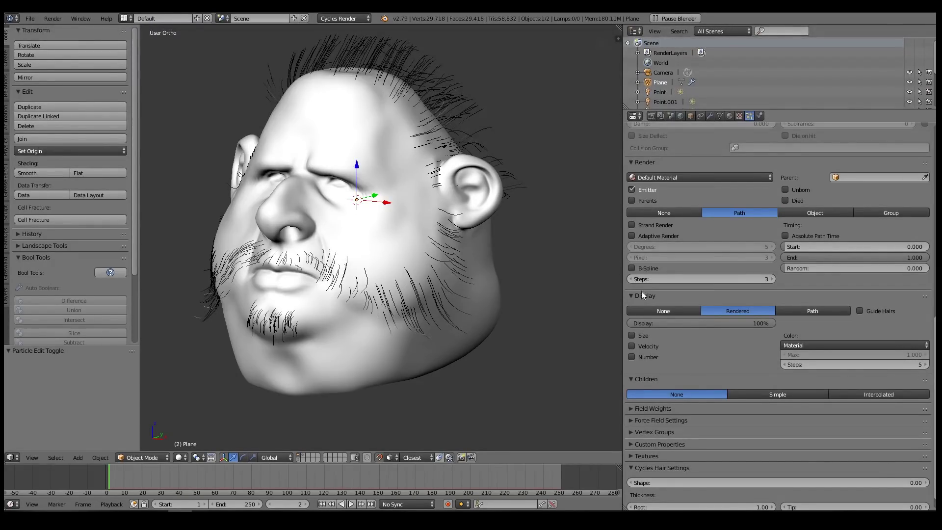
pyautogui.click(631, 268)
pyautogui.click(715, 278)
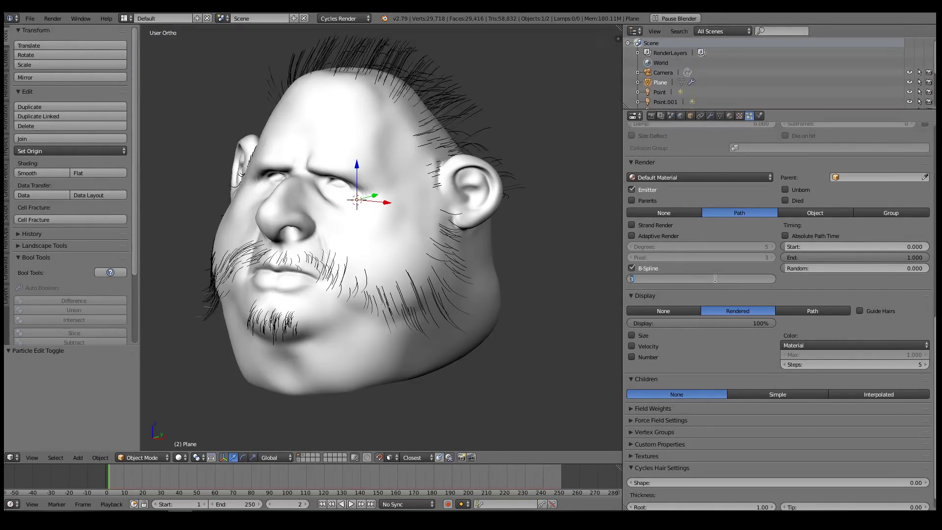
pyautogui.write('5')
pyautogui.press('Return')
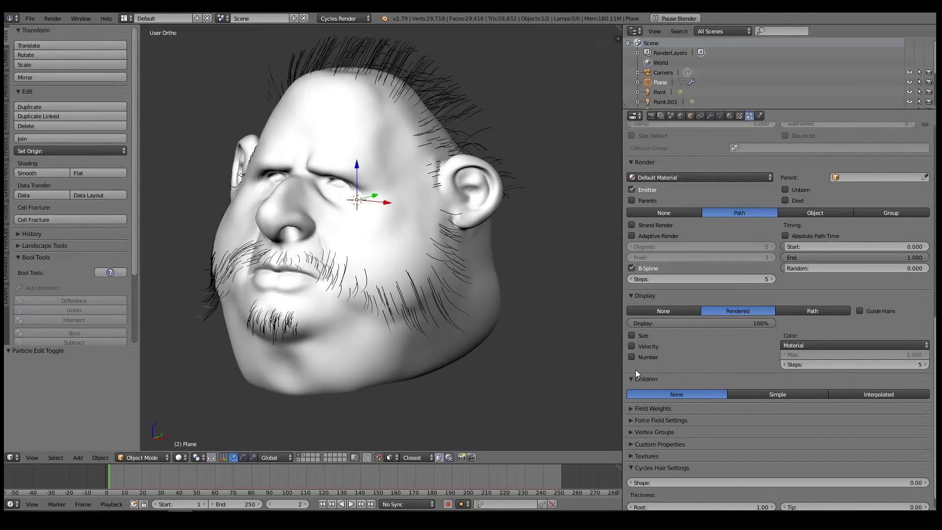
# Add interpolated children to the hair particles and give them a Curl kink.
pyautogui.click(872, 396)
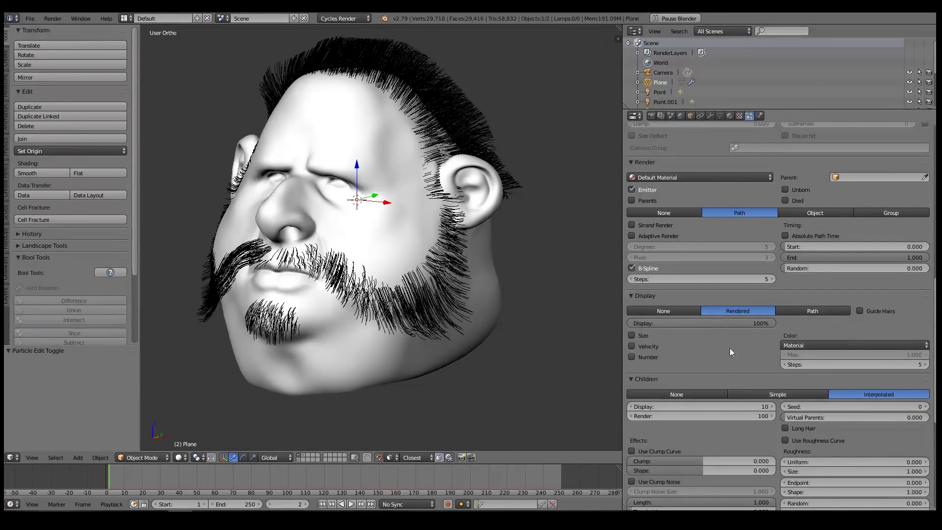
pyautogui.scroll(-4, 729, 344)
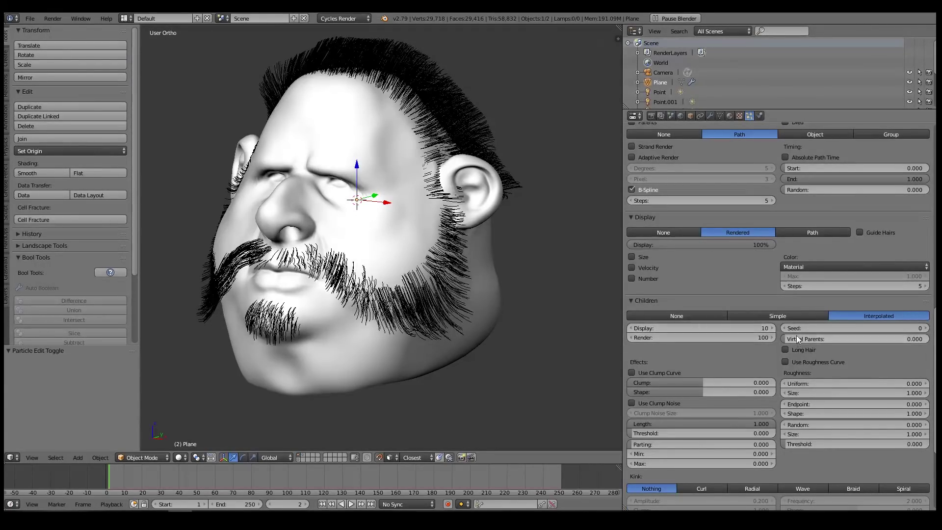
pyautogui.scroll(-7, 772, 310)
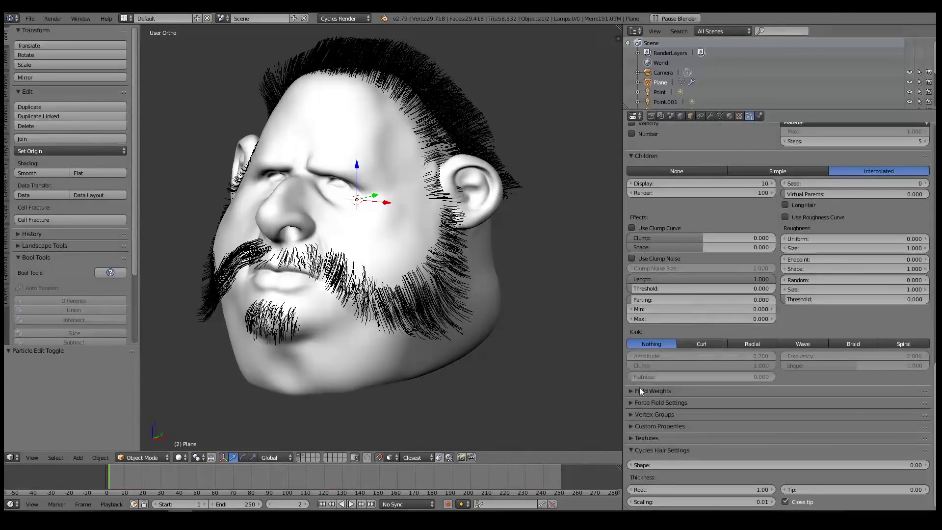
pyautogui.click(705, 343)
pyautogui.moveTo(466, 295); pyautogui.dragTo(509, 307, button='middle')
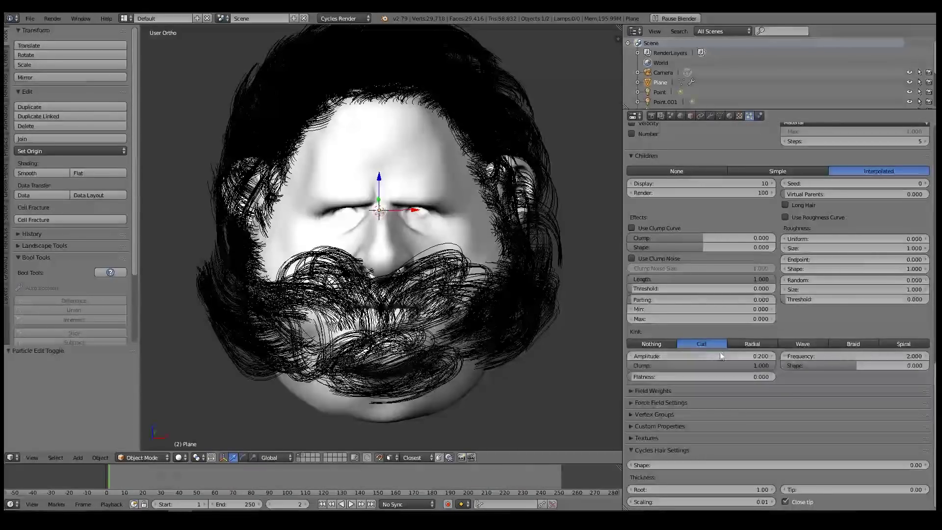
# Try a Curl kink frequency of 7 with an amplitude of 0.02.
pyautogui.click(881, 357)
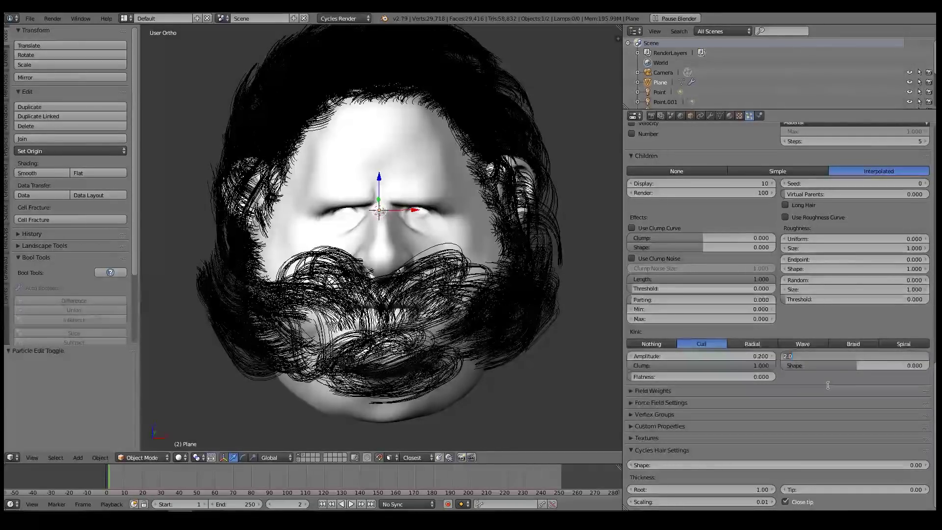
pyautogui.write('7')
pyautogui.press('Return')
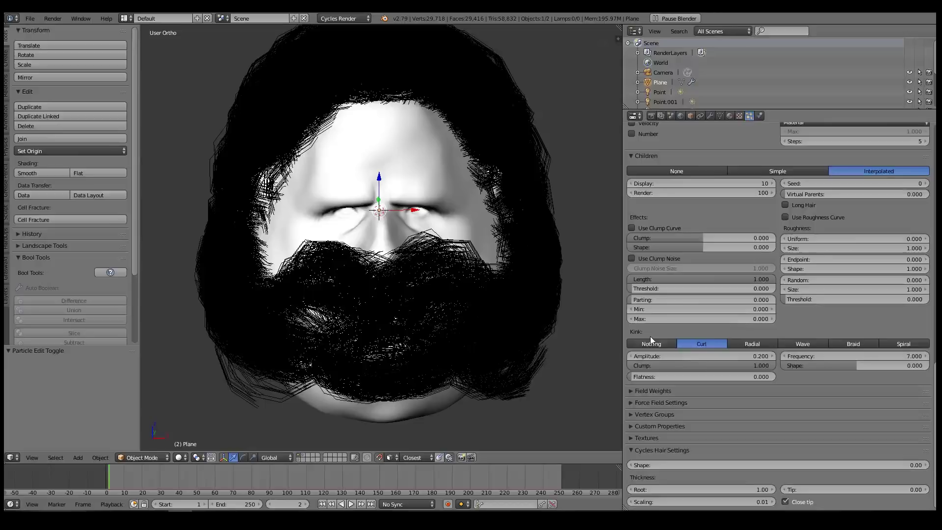
pyautogui.click(758, 355)
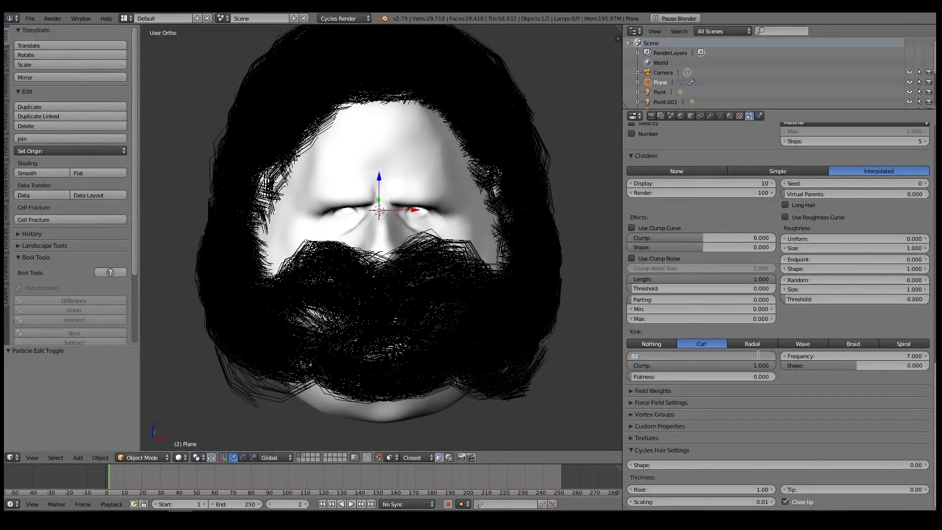
pyautogui.write('.02')
pyautogui.press('Return')
# Examine the curled hair, moustache and beard up close from the side and the front.
pyautogui.moveTo(478, 316); pyautogui.dragTo(480, 287, button='middle')
pyautogui.scroll(3, 385, 308)
pyautogui.scroll(2, 485, 400)
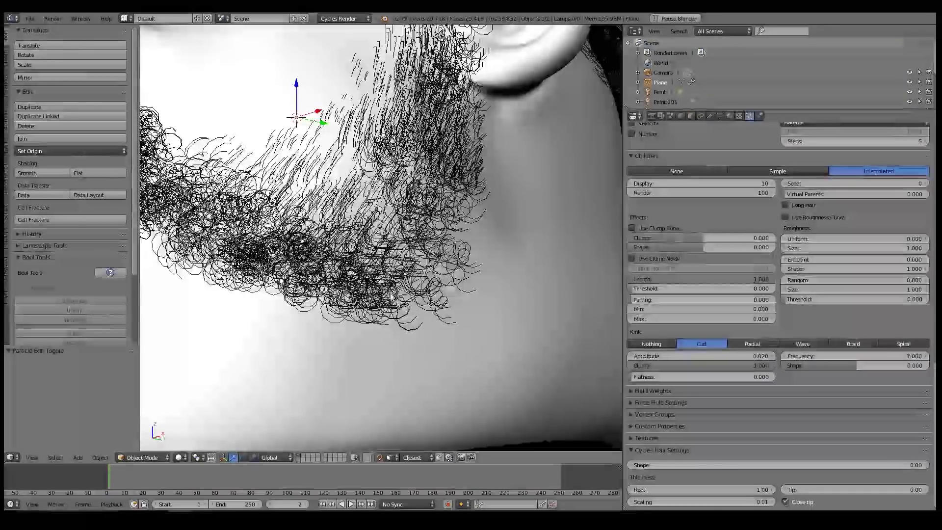
pyautogui.scroll(-4, 476, 290)
pyautogui.press('KP_1')
pyautogui.moveTo(466, 297); pyautogui.dragTo(414, 301, button='middle')
pyautogui.scroll(3, 422, 297)
pyautogui.scroll(-2, 375, 294)
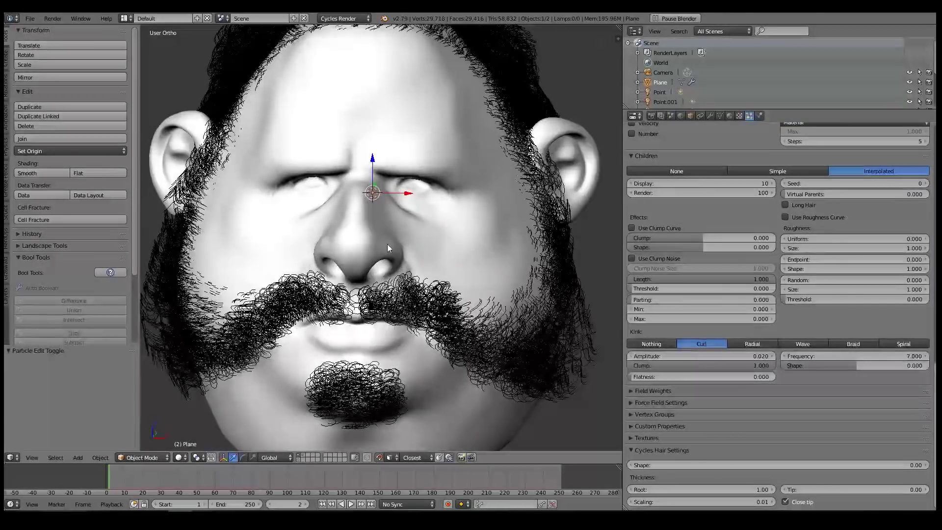
pyautogui.scroll(-2, 386, 243)
pyautogui.keyDown('shift'); pyautogui.moveTo(410, 136); pyautogui.dragTo(661, 356, button='middle'); pyautogui.keyUp('shift')
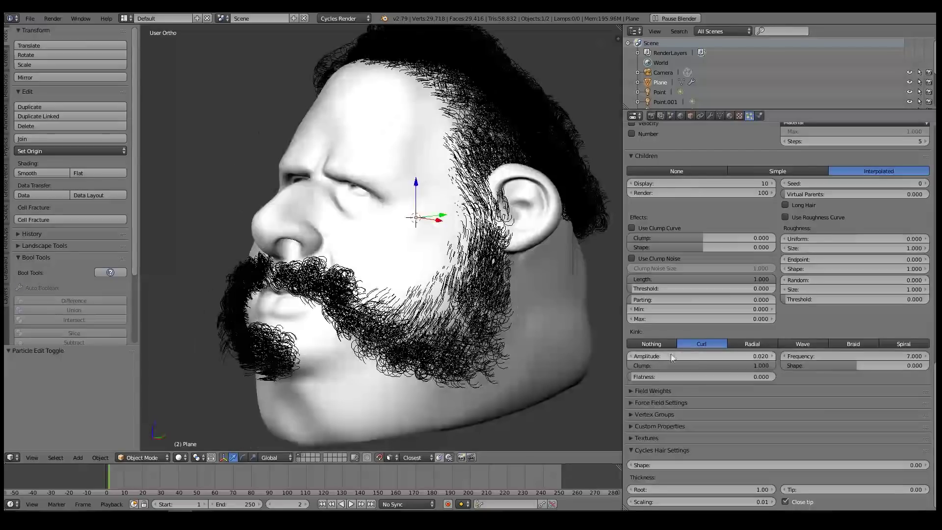
# Set the Curl kink's amplitude to 0.04, try a frequency of 5 and settle on a frequency of 4.
pyautogui.click(718, 355)
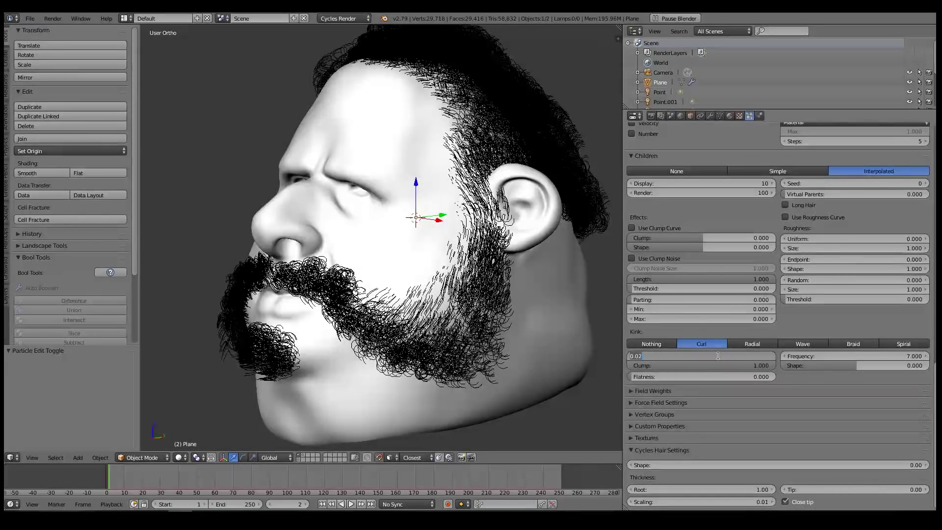
pyautogui.write('0.04')
pyautogui.press('Return')
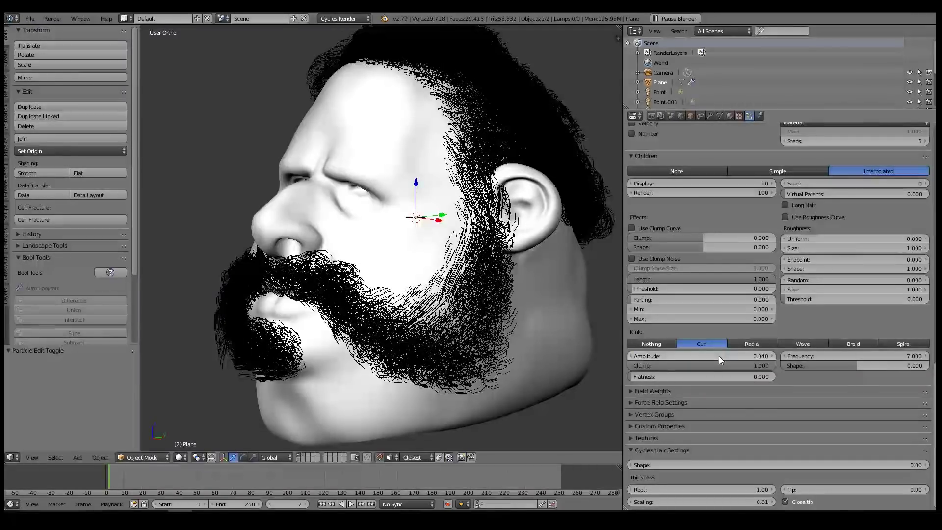
pyautogui.click(890, 355)
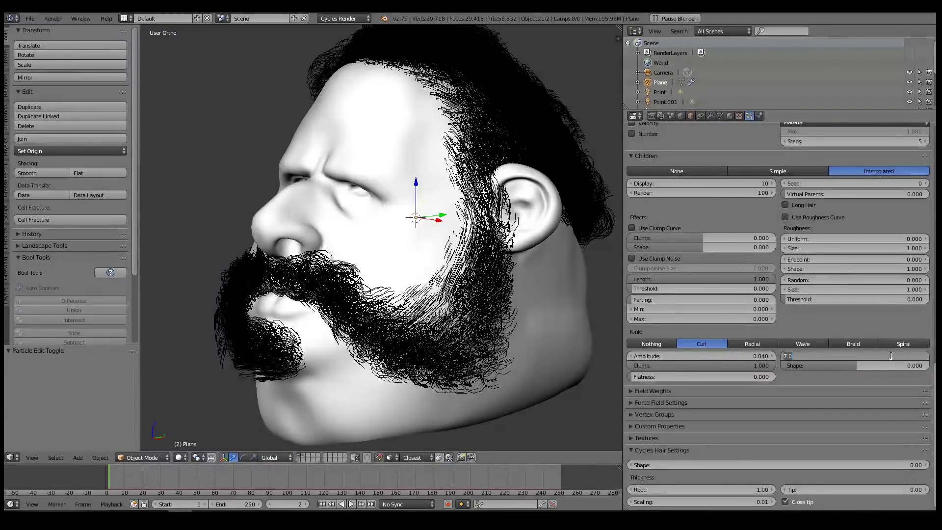
pyautogui.write('5')
pyautogui.press('Return')
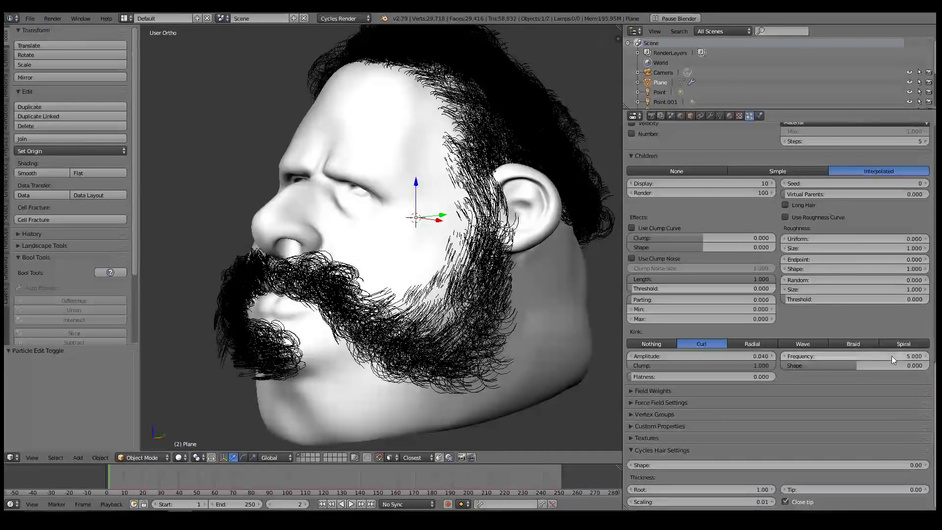
pyautogui.click(890, 356)
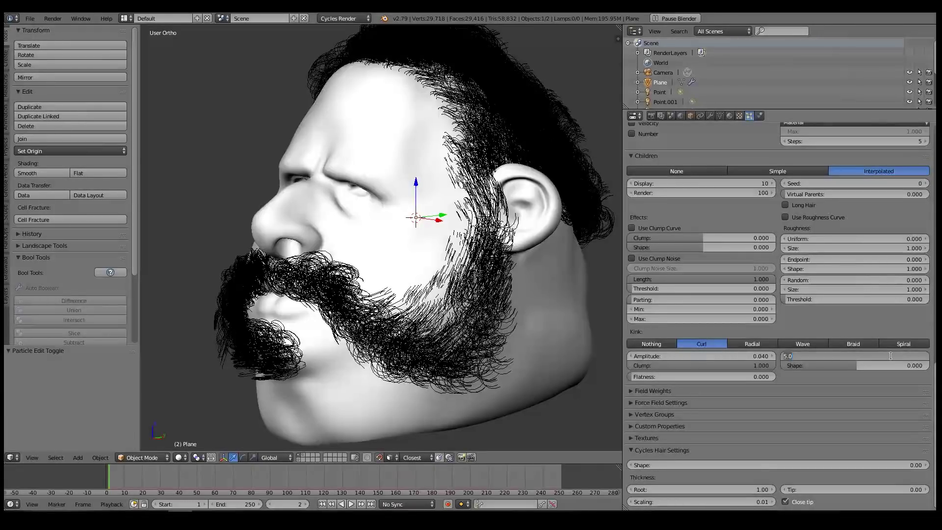
pyautogui.write('4')
pyautogui.press('Return')
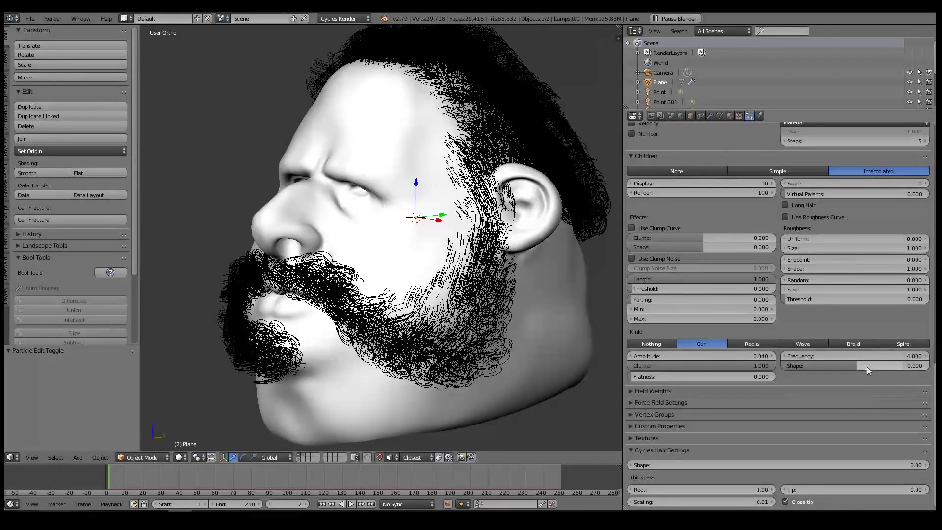
# Raise the Curl kink's shape to about 0.433, increase it to about 0.542 and check the beard from the other side.
pyautogui.moveTo(854, 364); pyautogui.dragTo(886, 366)
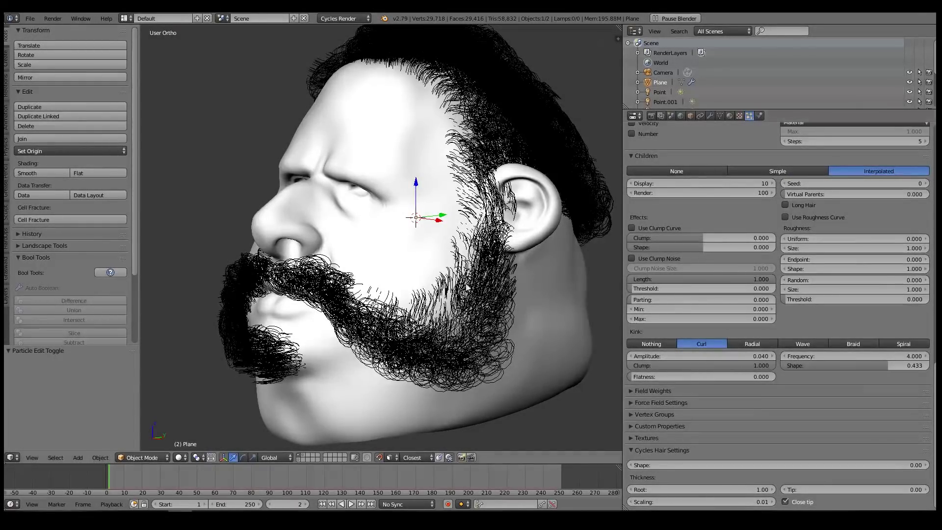
pyautogui.scroll(1, 439, 317)
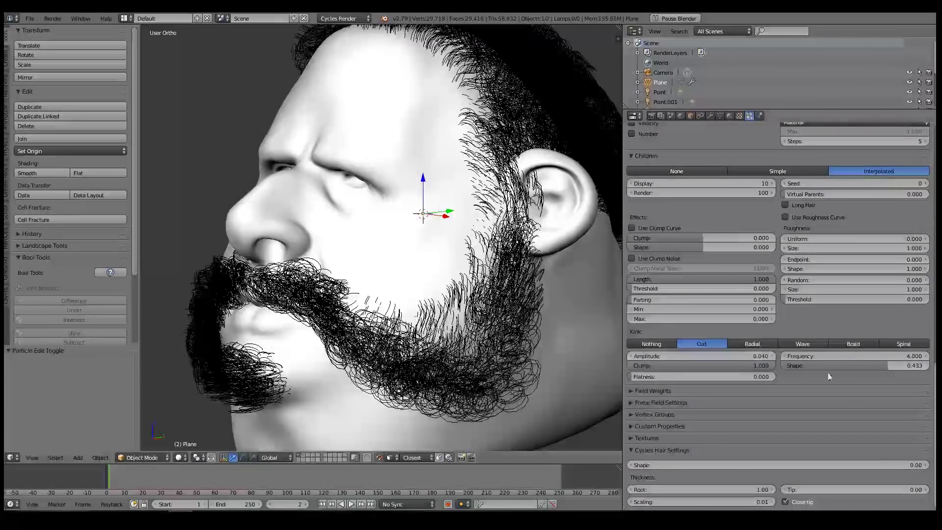
pyautogui.moveTo(875, 368)
pyautogui.mouseDown()
pyautogui.moveTo(903, 368)
pyautogui.moveTo(893, 368)
pyautogui.mouseUp()
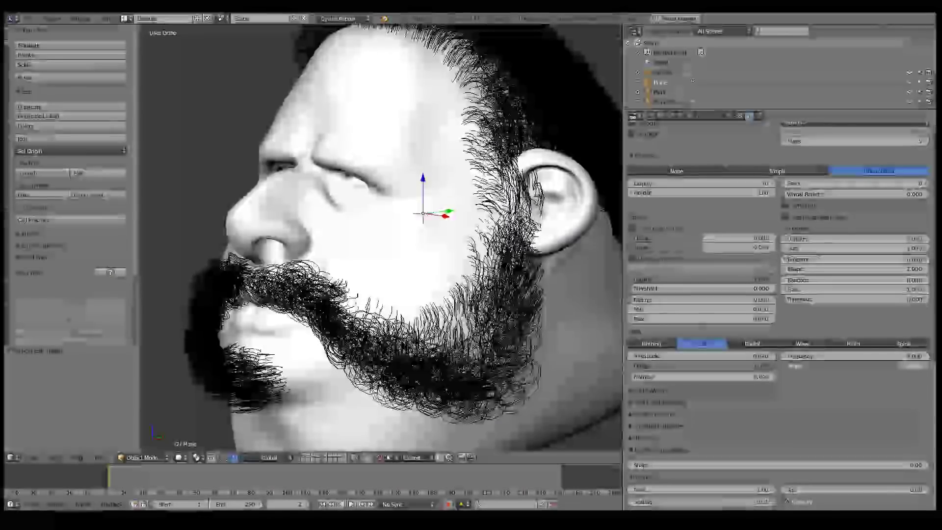
pyautogui.scroll(-4, 319, 285)
pyautogui.moveTo(317, 283); pyautogui.dragTo(438, 293, button='middle')
pyautogui.scroll(3, 435, 207)
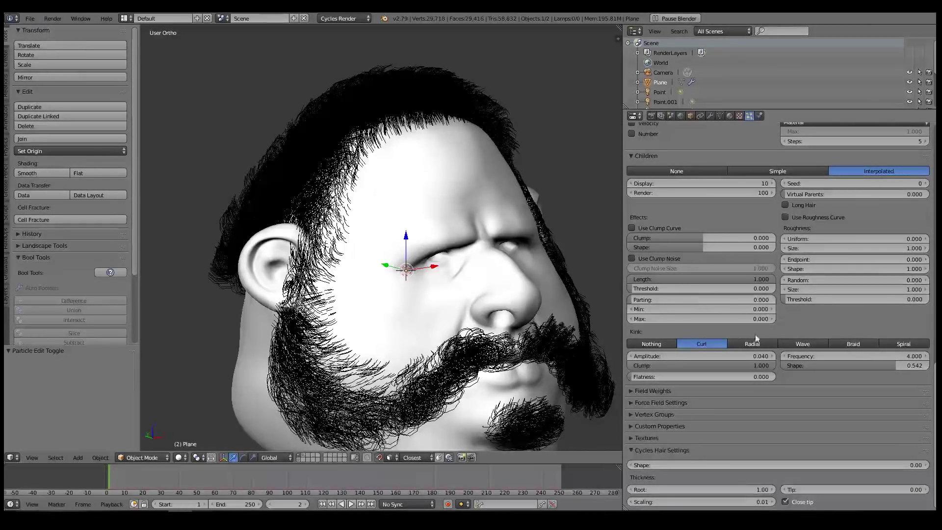
# Set the children's clump to about 0.475 and their random roughness to 0.1.
pyautogui.moveTo(693, 238); pyautogui.dragTo(740, 239)
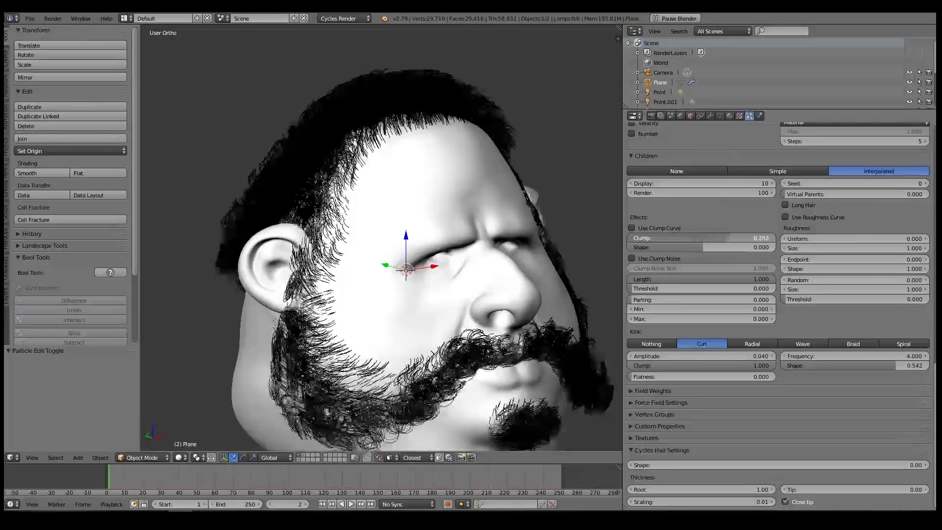
pyautogui.click(815, 280)
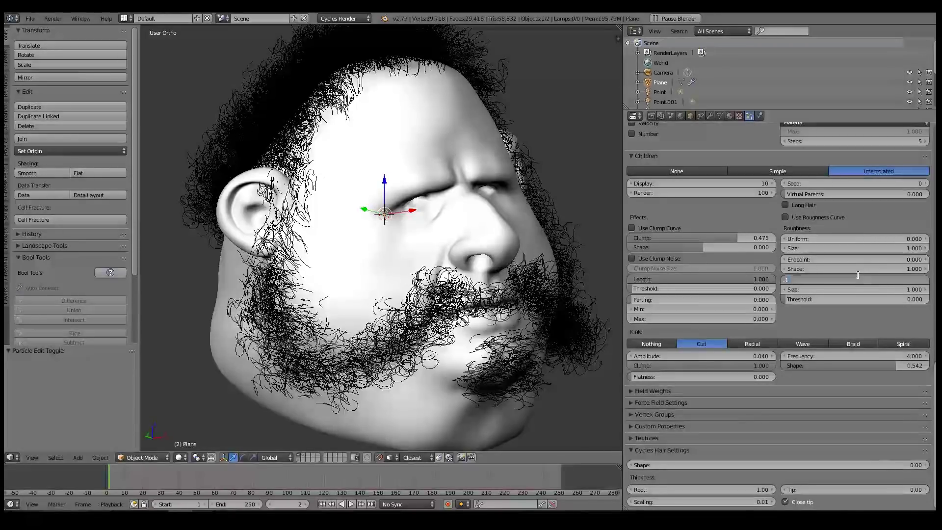
pyautogui.press('Return')
# Try different thresholds for the children's random roughness, settle on about 0.159 and check the face from the front.
pyautogui.moveTo(791, 302); pyautogui.dragTo(829, 302)
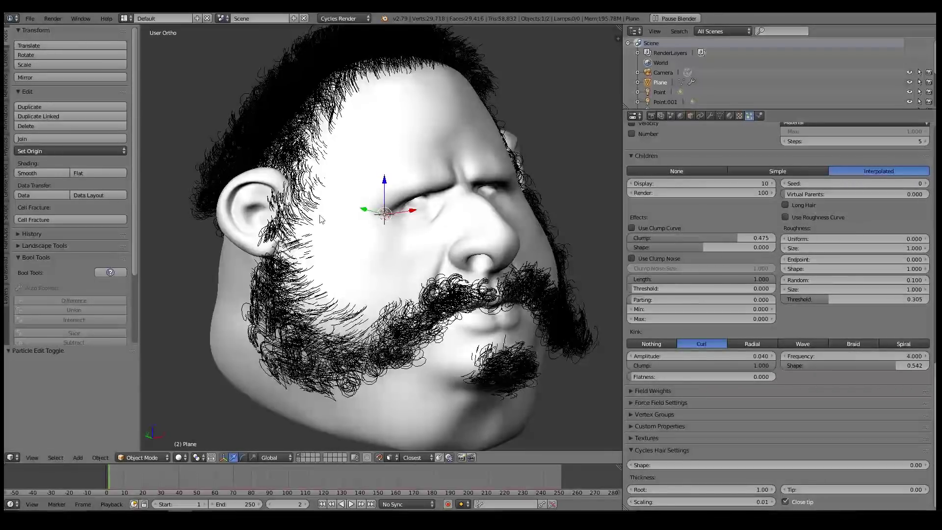
pyautogui.moveTo(886, 302); pyautogui.dragTo(931, 302)
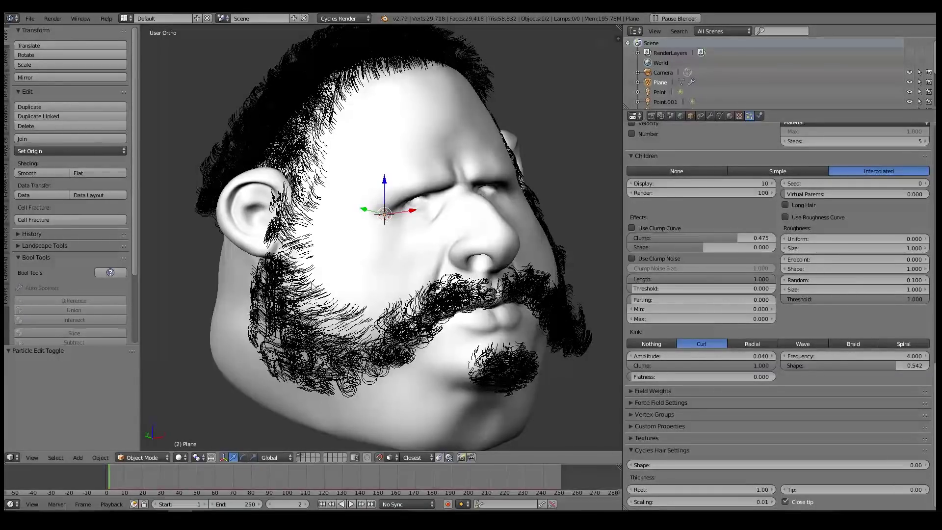
pyautogui.moveTo(863, 299); pyautogui.dragTo(813, 299)
pyautogui.moveTo(461, 221); pyautogui.dragTo(453, 278, button='middle')
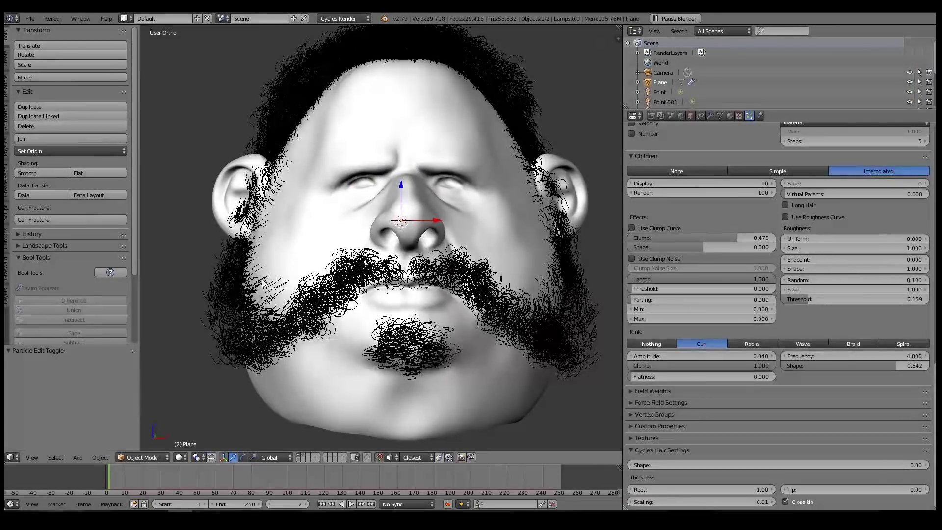
pyautogui.moveTo(438, 280); pyautogui.dragTo(396, 391, button='middle')
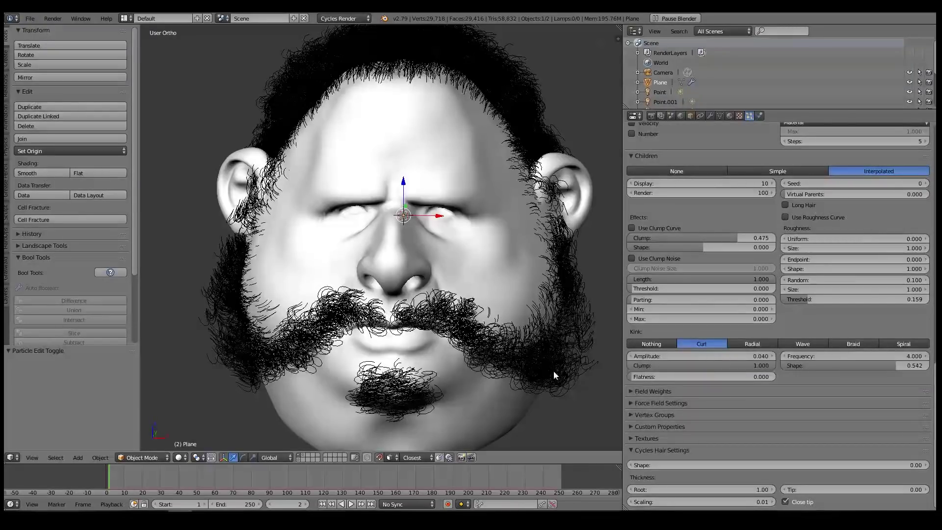
pyautogui.moveTo(367, 276); pyautogui.dragTo(287, 338, button='middle')
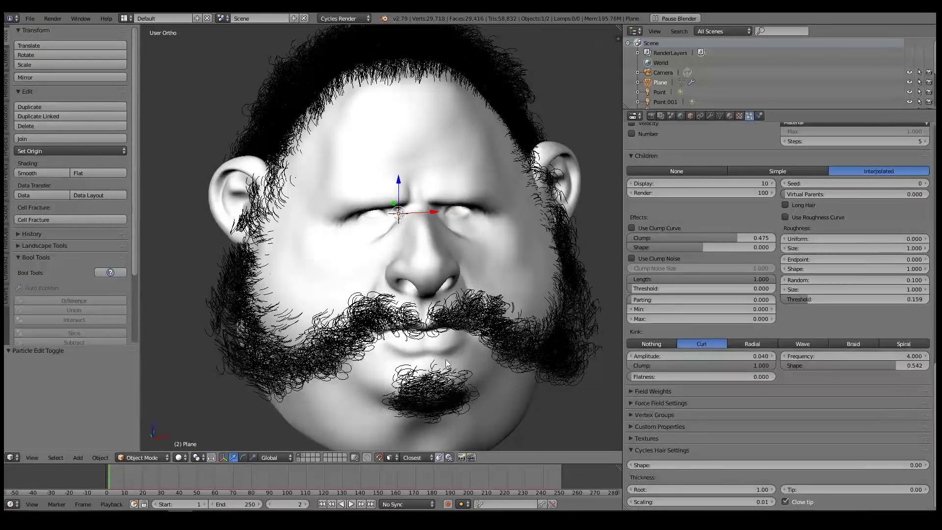
# Show the hair system's vertex group settings and add a vertex group named "Curl mask" to the cap mesh.
pyautogui.click(631, 415)
pyautogui.scroll(-4, 787, 392)
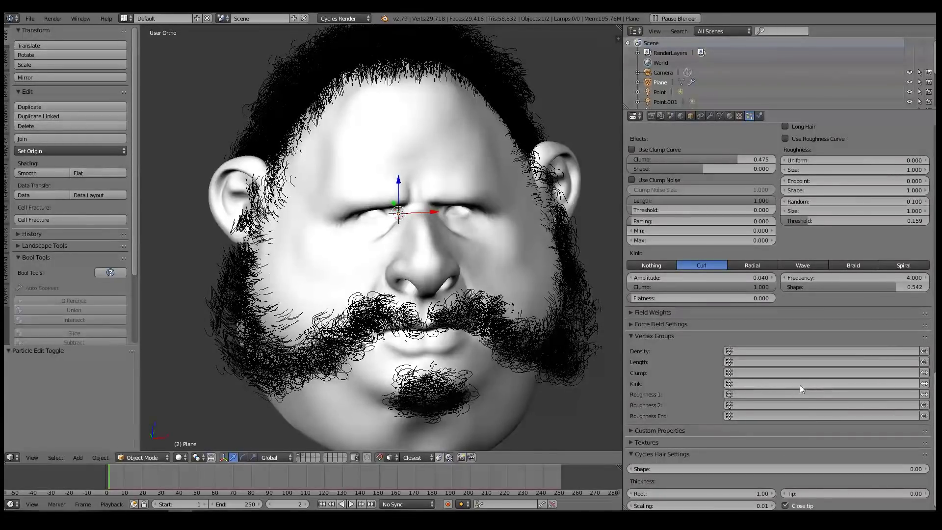
pyautogui.click(773, 383)
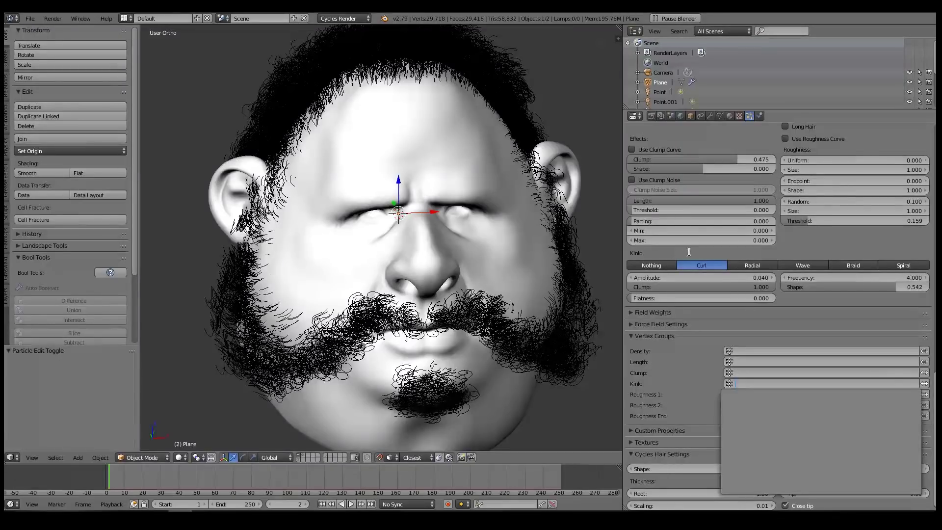
pyautogui.click(573, 312)
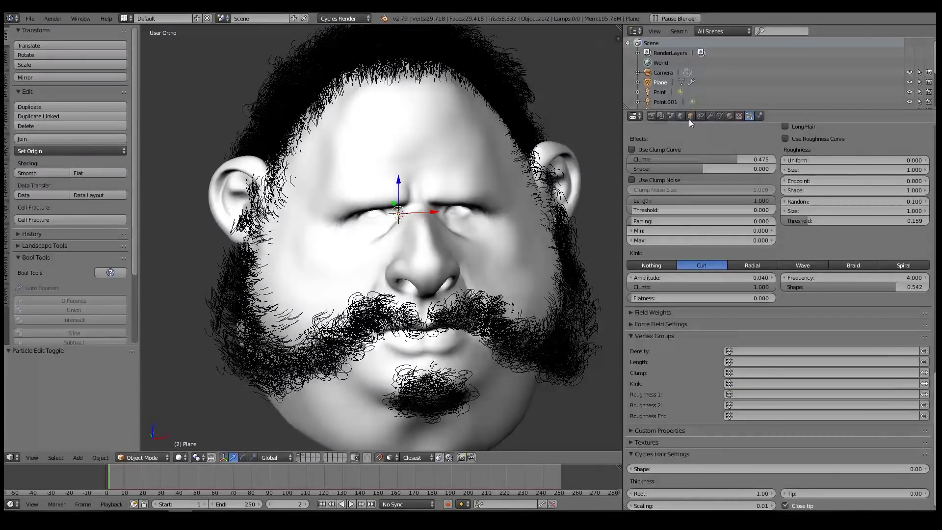
pyautogui.click(719, 116)
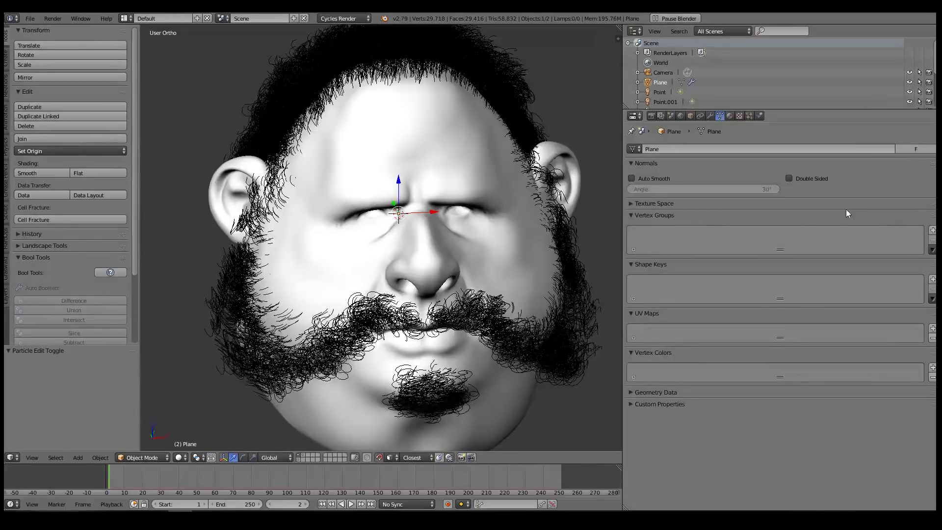
pyautogui.click(932, 230)
pyautogui.doubleClick(649, 233)
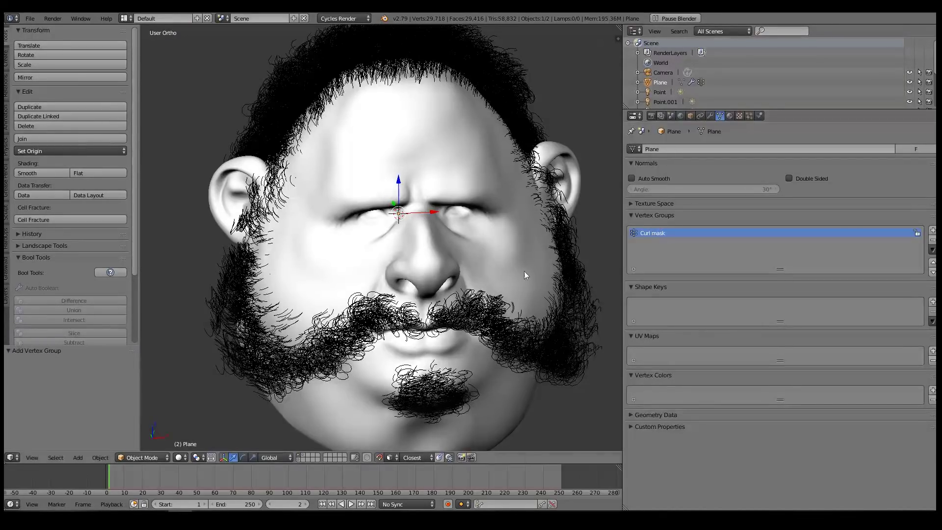
# Switch the cap mesh to Weight Paint in wireframe display and paint full weight on one half of the moustache.
pyautogui.click(140, 457)
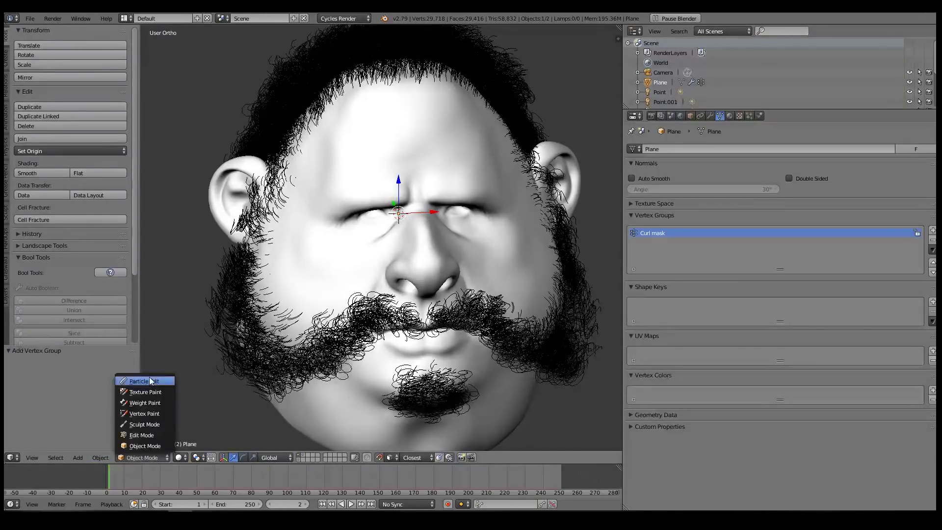
pyautogui.click(152, 417)
pyautogui.scroll(3, 344, 319)
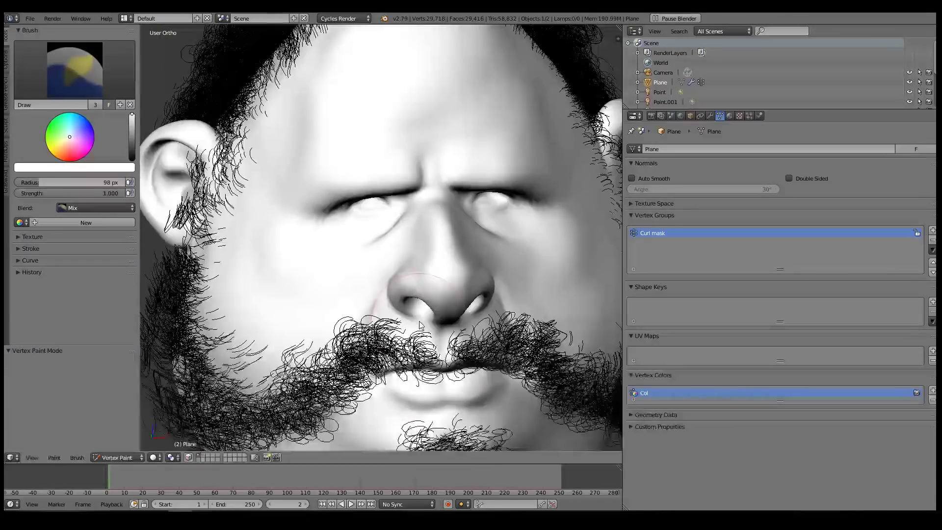
pyautogui.click(118, 457)
pyautogui.click(120, 402)
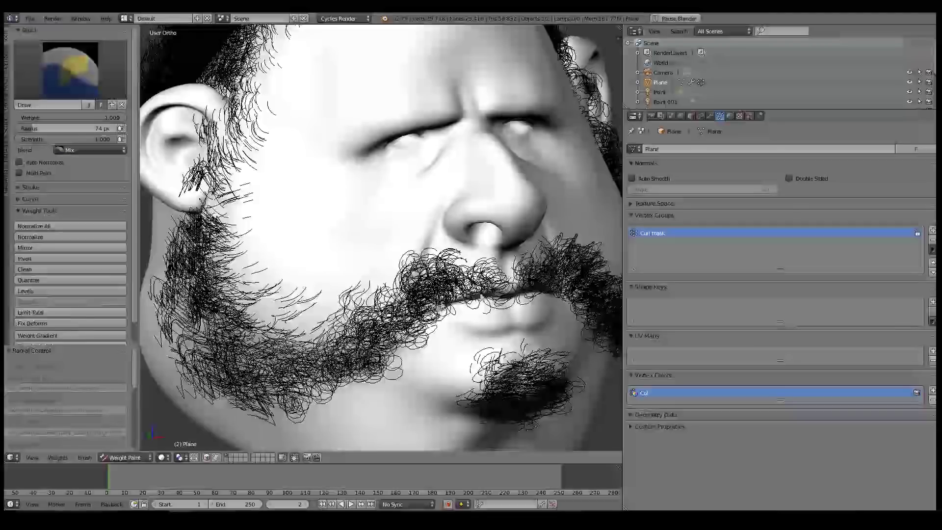
pyautogui.moveTo(382, 236); pyautogui.dragTo(402, 231, button='middle')
pyautogui.press('z')
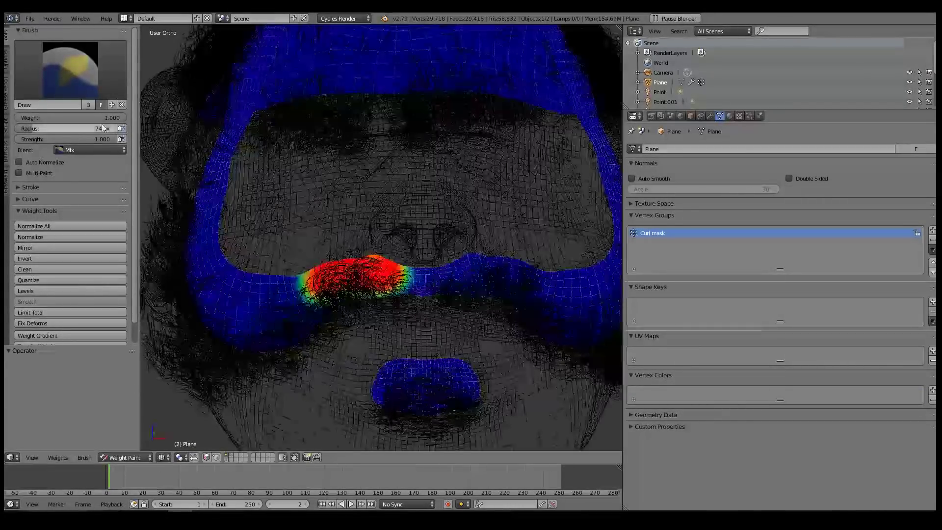
# Clear the trial weight from the moustache and set the brush's weight to 1 and its strength to 0.244.
pyautogui.moveTo(98, 118); pyautogui.dragTo(20, 118)
pyautogui.moveTo(408, 286)
pyautogui.mouseDown()
pyautogui.moveTo(314, 287)
pyautogui.moveTo(433, 262)
pyautogui.moveTo(414, 292)
pyautogui.mouseUp()
pyautogui.moveTo(29, 118)
pyautogui.mouseDown()
pyautogui.moveTo(125, 118)
pyautogui.moveTo(39, 139)
pyautogui.mouseUp()
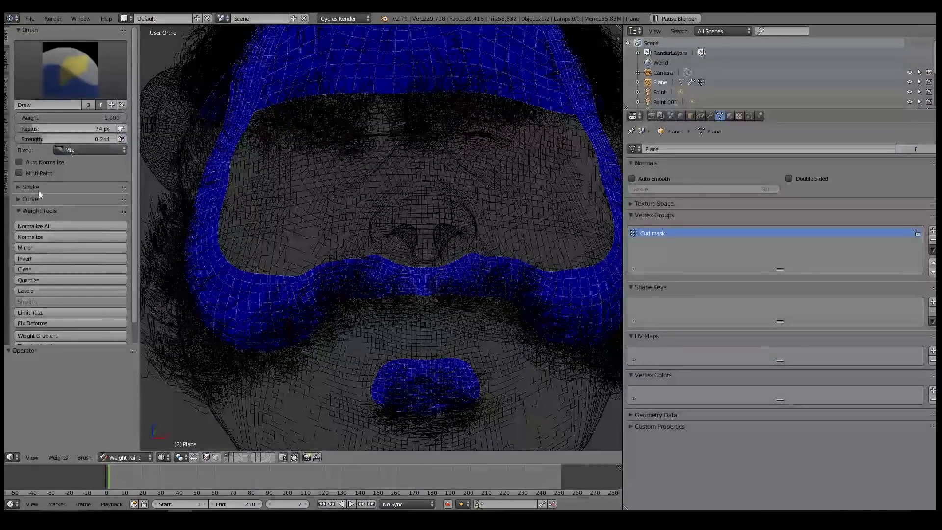
# Try mirroring the Curl mask weights painted on one half of the moustache to the other half, and undo the attempts.
pyautogui.scroll(-2, 33, 210)
pyautogui.click(40, 226)
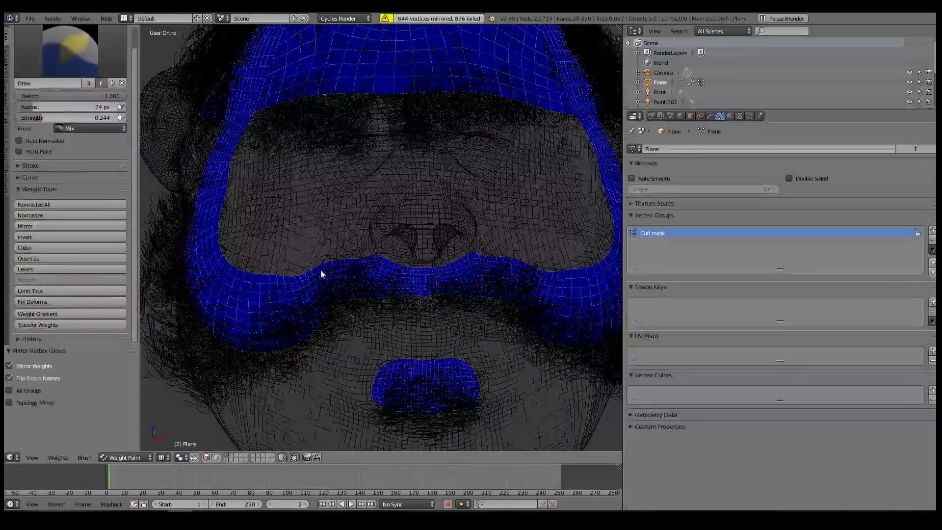
pyautogui.moveTo(386, 274)
pyautogui.mouseDown()
pyautogui.moveTo(353, 276)
pyautogui.moveTo(395, 268)
pyautogui.mouseUp()
pyautogui.hotkey('ctrl', 'z')
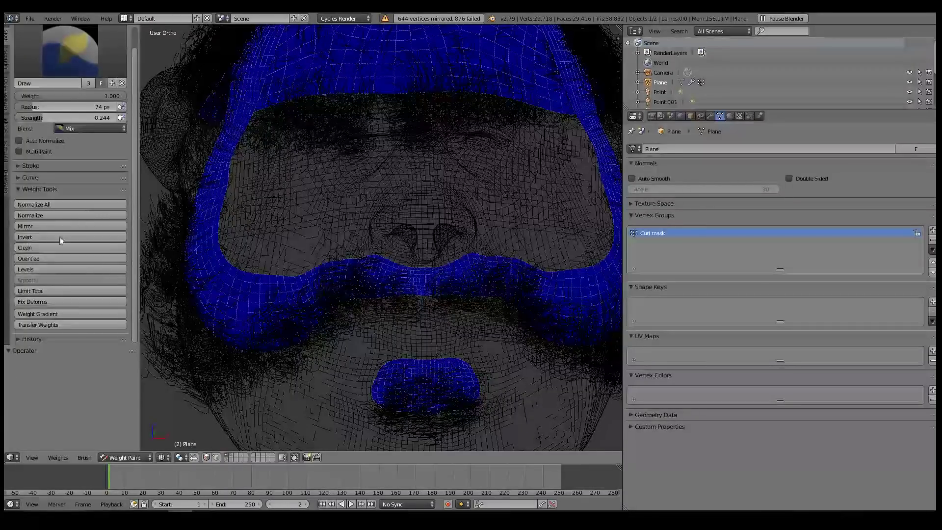
pyautogui.click(35, 227)
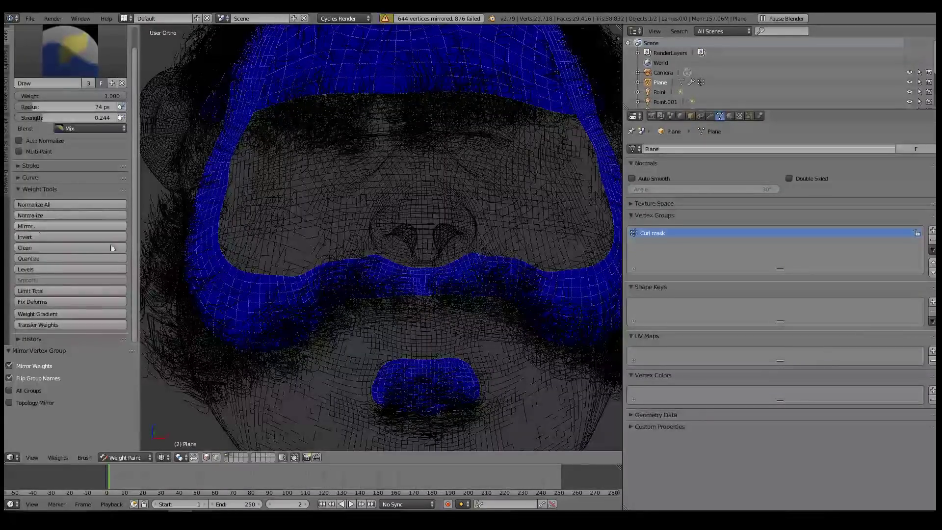
pyautogui.moveTo(389, 274); pyautogui.dragTo(343, 277)
pyautogui.click(27, 227)
pyautogui.hotkey('ctrl', 'z')
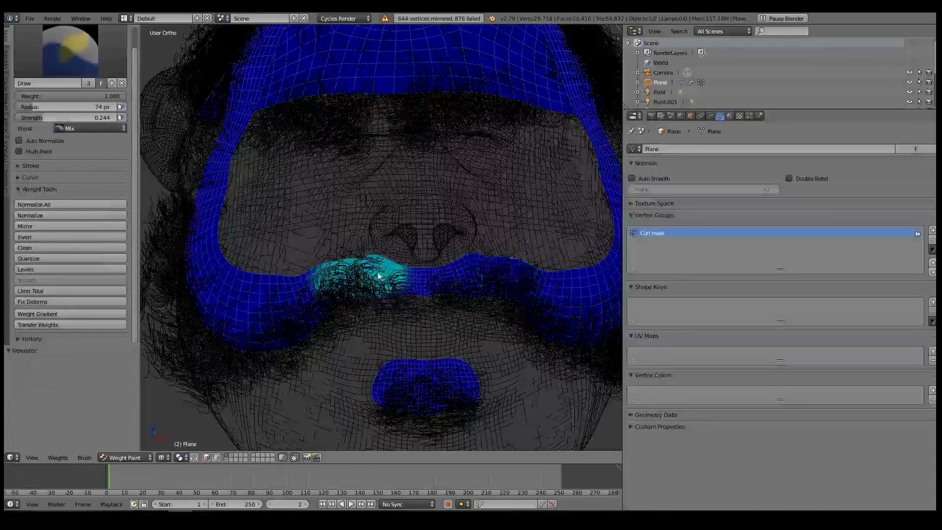
pyautogui.hotkey('ctrl', 'z')
# Enable X Mirror and paint Curl mask weight over the moustache, both cheeks and the gap under the nose.
pyautogui.click(7, 58)
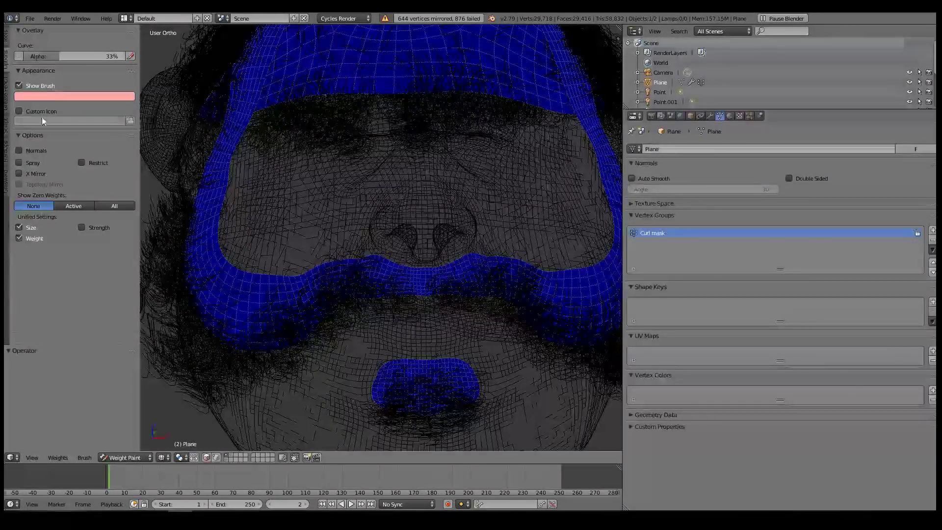
pyautogui.click(22, 174)
pyautogui.moveTo(410, 279)
pyautogui.mouseDown()
pyautogui.moveTo(362, 269)
pyautogui.moveTo(470, 270)
pyautogui.moveTo(446, 273)
pyautogui.moveTo(507, 293)
pyautogui.moveTo(528, 281)
pyautogui.moveTo(524, 289)
pyautogui.mouseUp()
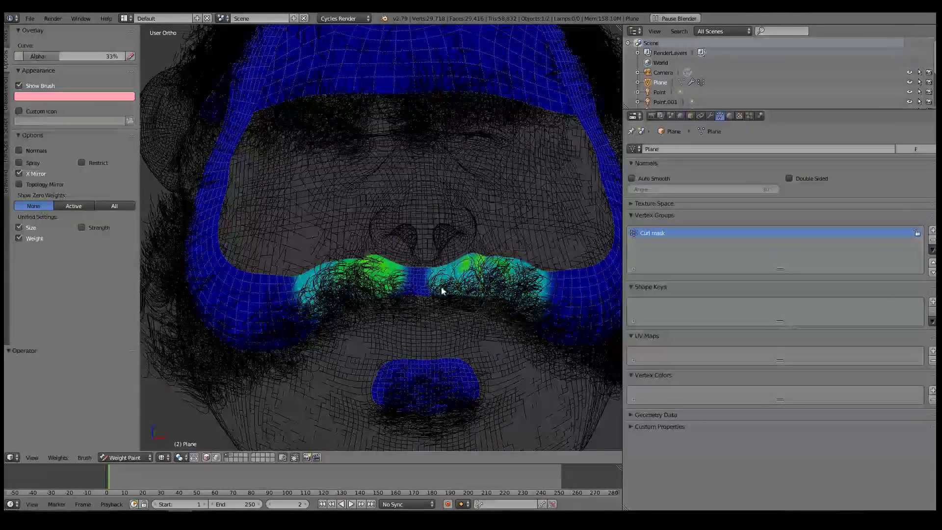
pyautogui.moveTo(300, 301)
pyautogui.mouseDown()
pyautogui.moveTo(262, 314)
pyautogui.moveTo(299, 302)
pyautogui.moveTo(281, 335)
pyautogui.moveTo(262, 297)
pyautogui.mouseUp()
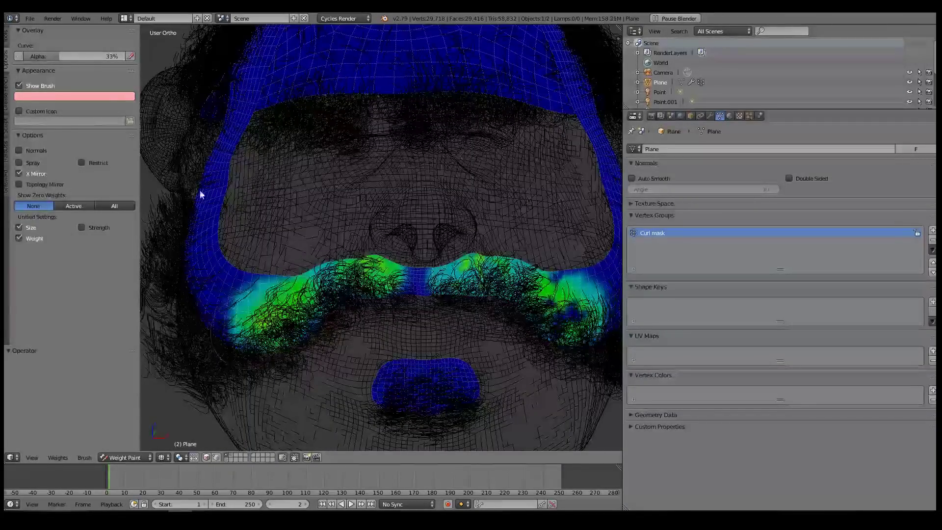
pyautogui.click(7, 36)
pyautogui.click(71, 70)
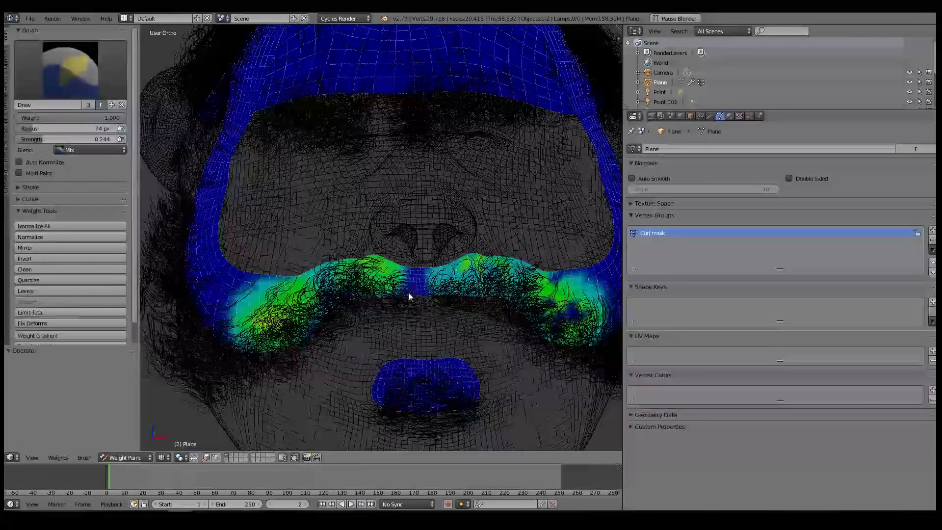
pyautogui.moveTo(408, 290); pyautogui.dragTo(419, 288)
# Smooth the painted weights along the moustache and cheeks with the Blur brush.
pyautogui.click(70, 70)
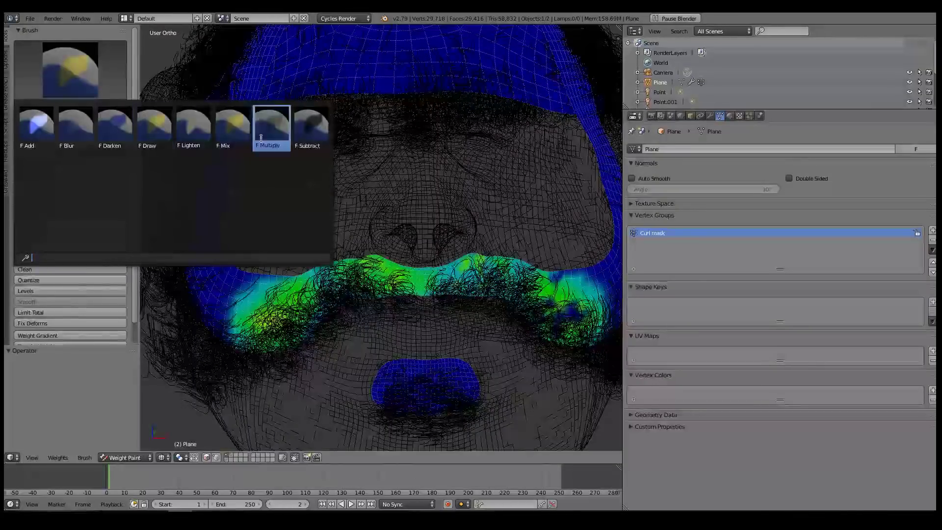
pyautogui.click(76, 125)
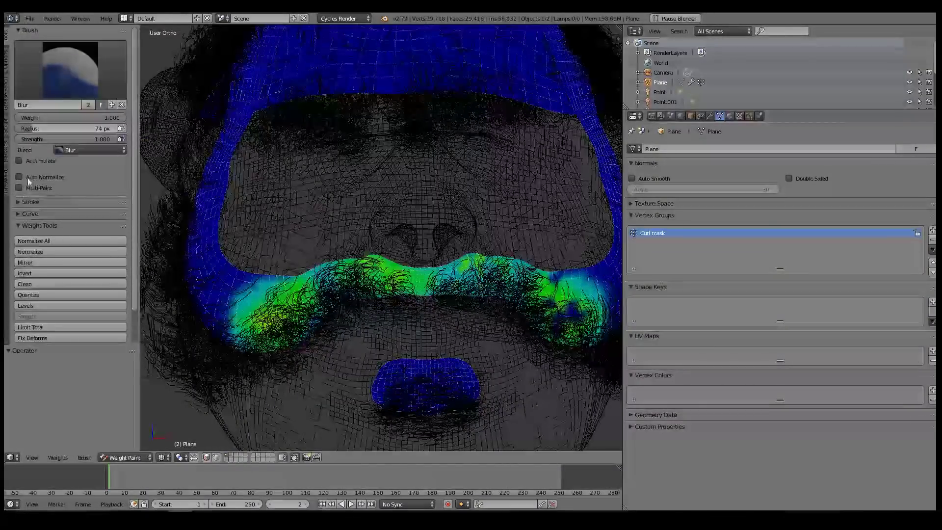
pyautogui.moveTo(287, 328)
pyautogui.mouseDown()
pyautogui.moveTo(311, 294)
pyautogui.moveTo(456, 280)
pyautogui.mouseUp()
pyautogui.moveTo(523, 297)
pyautogui.mouseDown()
pyautogui.moveTo(581, 325)
pyautogui.moveTo(559, 322)
pyautogui.moveTo(566, 319)
pyautogui.moveTo(553, 289)
pyautogui.mouseUp()
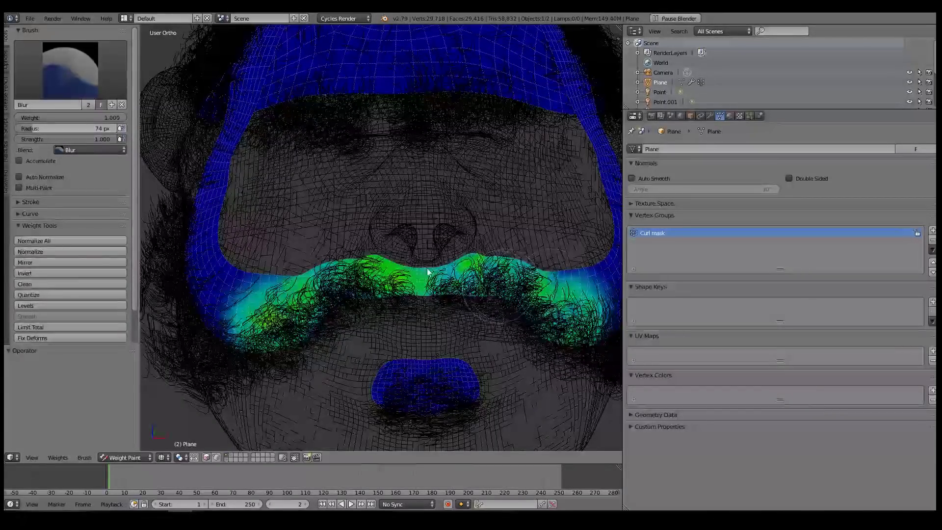
# Fade the weights at the outer ends of the moustache area using the Draw brush with weight 0 and strength 0.075.
pyautogui.moveTo(351, 294); pyautogui.dragTo(373, 262, button='middle')
pyautogui.scroll(1, 373, 261)
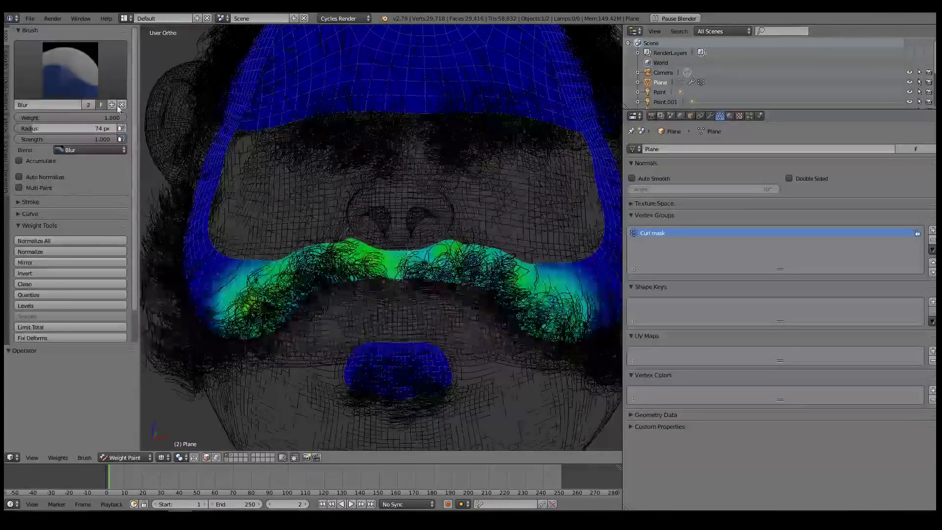
pyautogui.moveTo(81, 118); pyautogui.dragTo(17, 118)
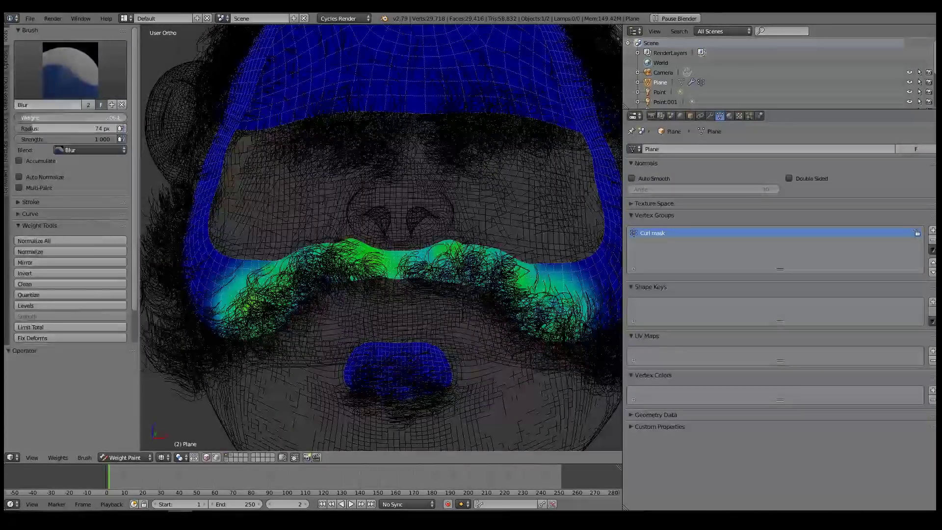
pyautogui.click(80, 81)
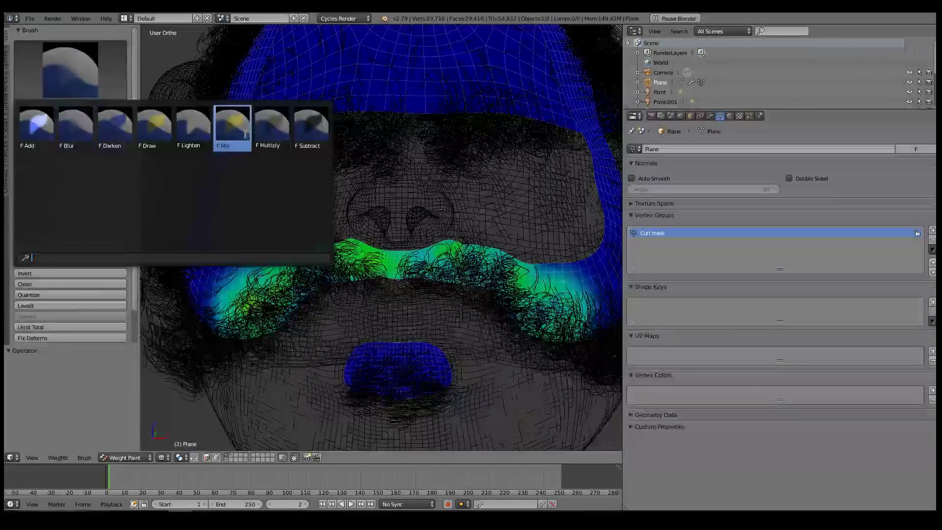
pyautogui.click(153, 127)
pyautogui.moveTo(81, 118); pyautogui.dragTo(25, 139)
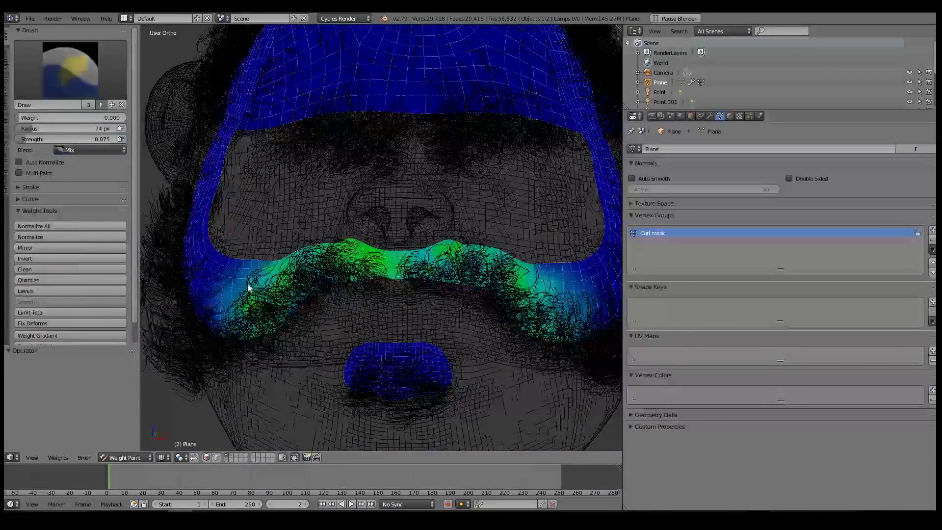
# Return to Object Mode in solid display and assign the Curl mask group to the hair particles' Kink.
pyautogui.click(125, 457)
pyautogui.click(130, 444)
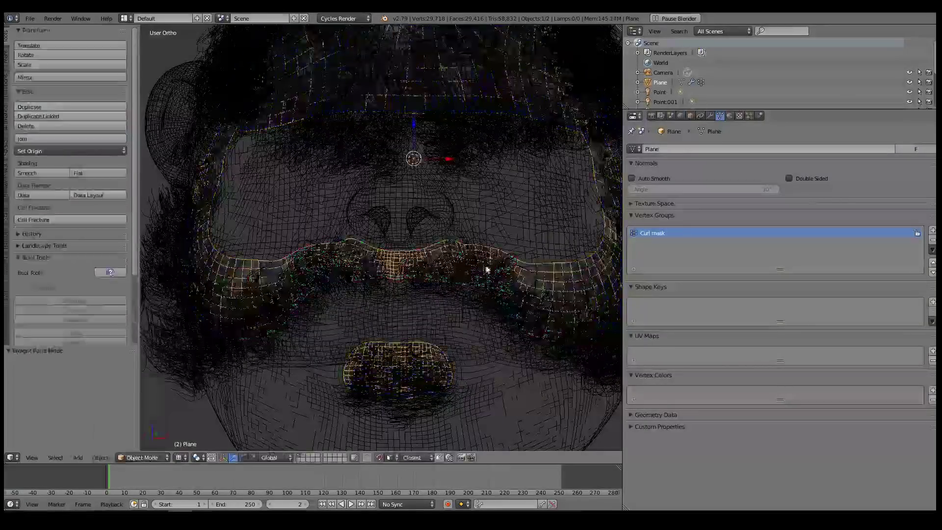
pyautogui.press('z')
pyautogui.moveTo(530, 159); pyautogui.dragTo(490, 169, button='middle')
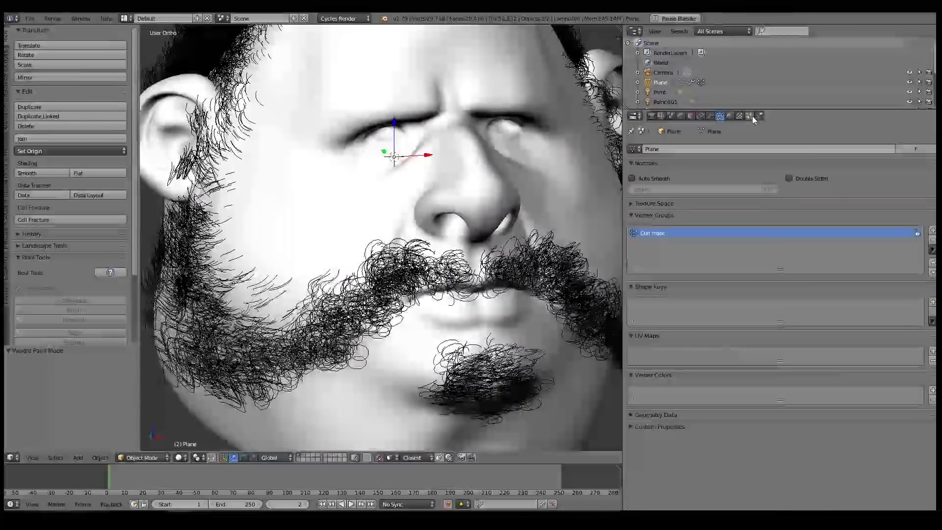
pyautogui.click(749, 115)
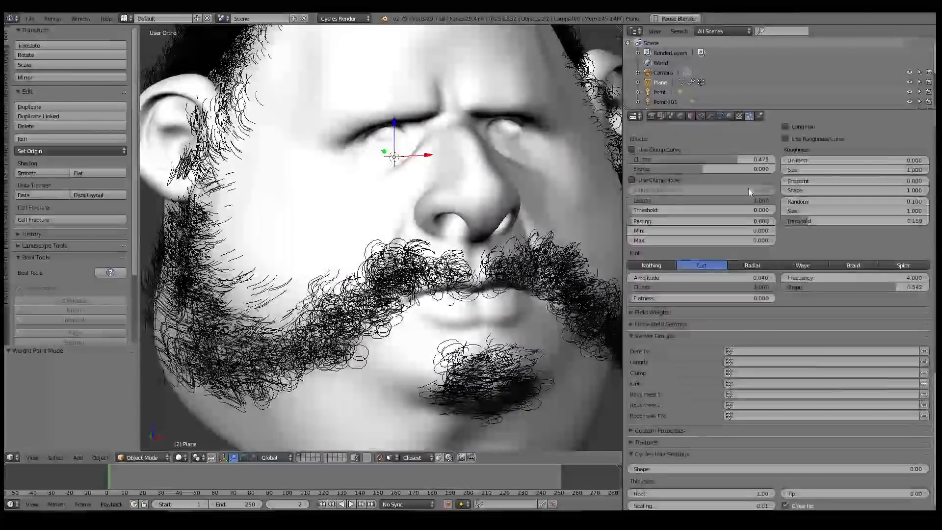
pyautogui.click(741, 383)
pyautogui.click(745, 395)
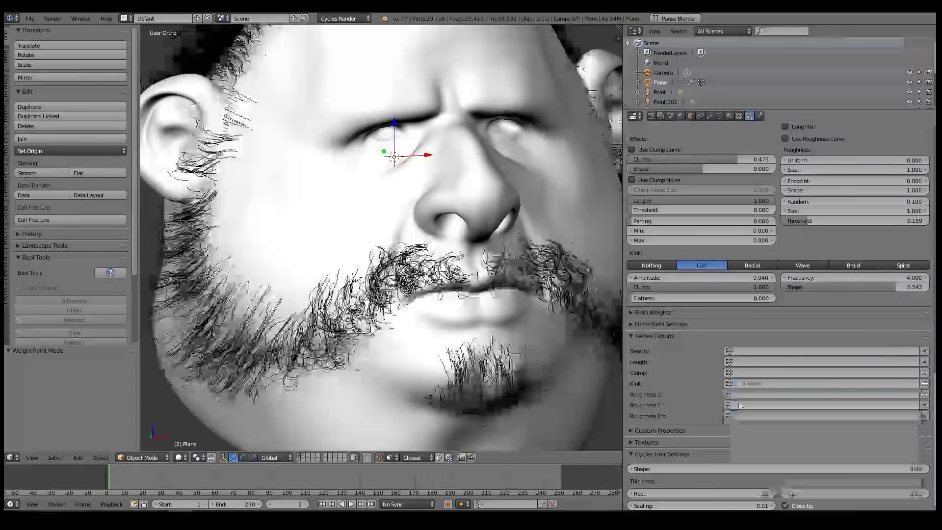
# Invert the Curl mask's effect on the kink and inspect the moustache and beard from several angles.
pyautogui.scroll(-4, 480, 299)
pyautogui.moveTo(480, 299); pyautogui.dragTo(434, 309, button='middle')
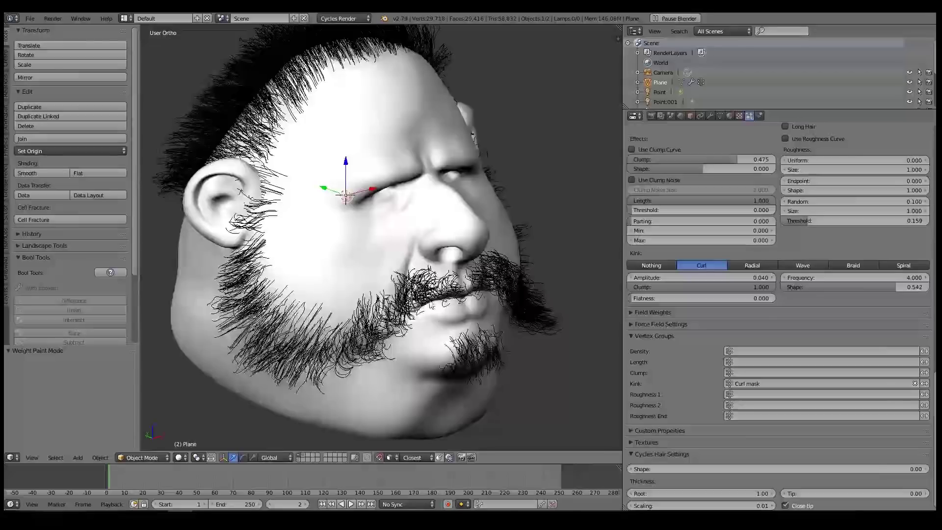
pyautogui.scroll(2, 464, 283)
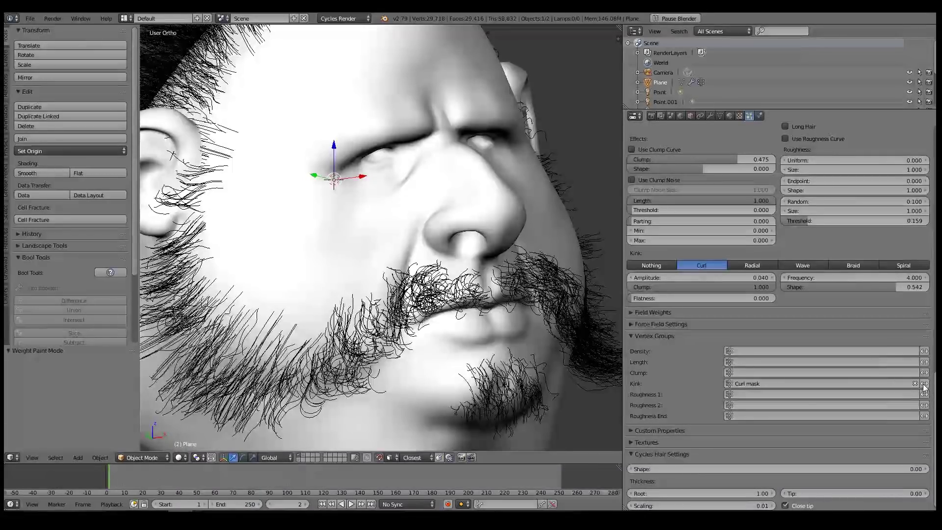
pyautogui.moveTo(564, 275); pyautogui.dragTo(470, 273, button='middle')
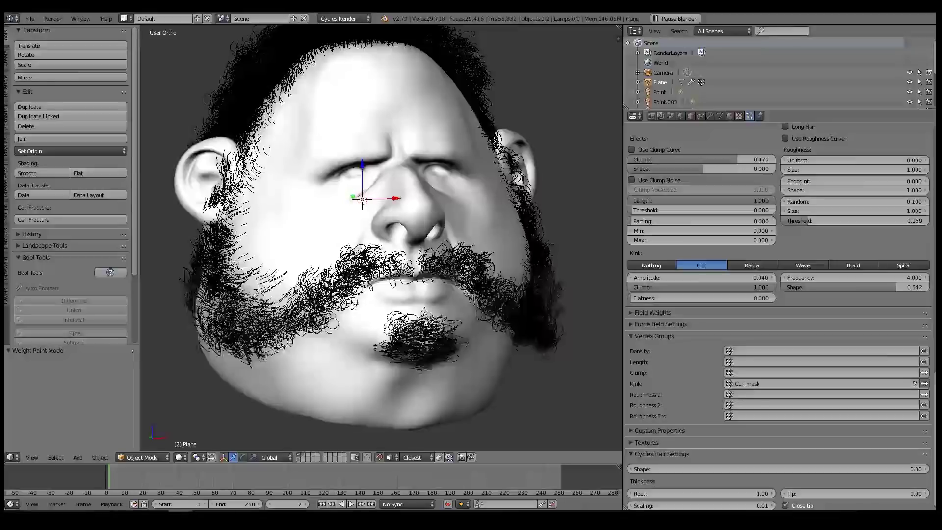
# Return the hair-cap mesh to Weight Paint mode and set the Draw brush to weight 1 and radius 47 px.
pyautogui.click(158, 457)
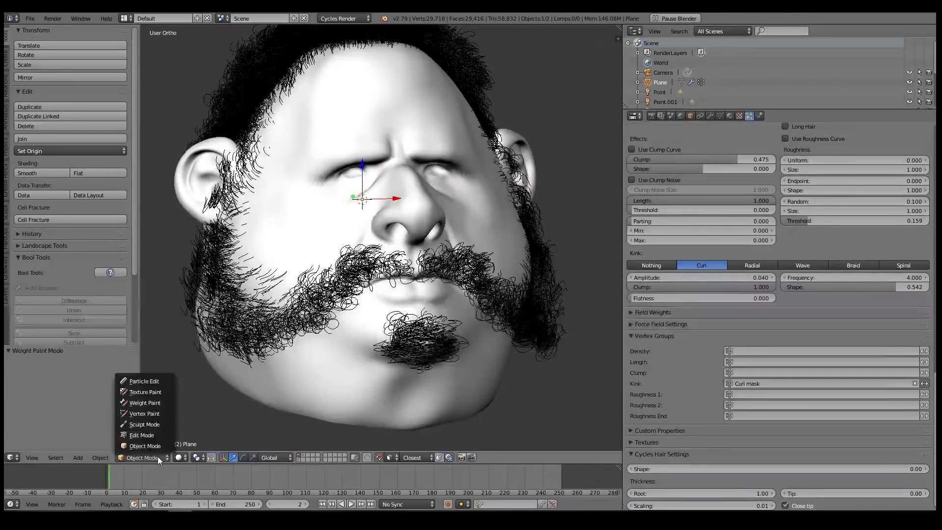
pyautogui.click(147, 403)
pyautogui.scroll(4, 313, 216)
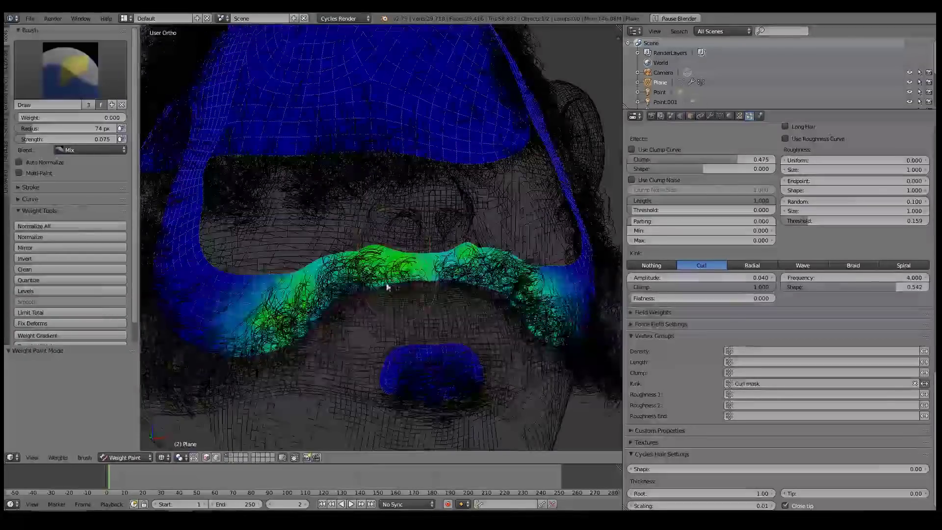
pyautogui.click(70, 69)
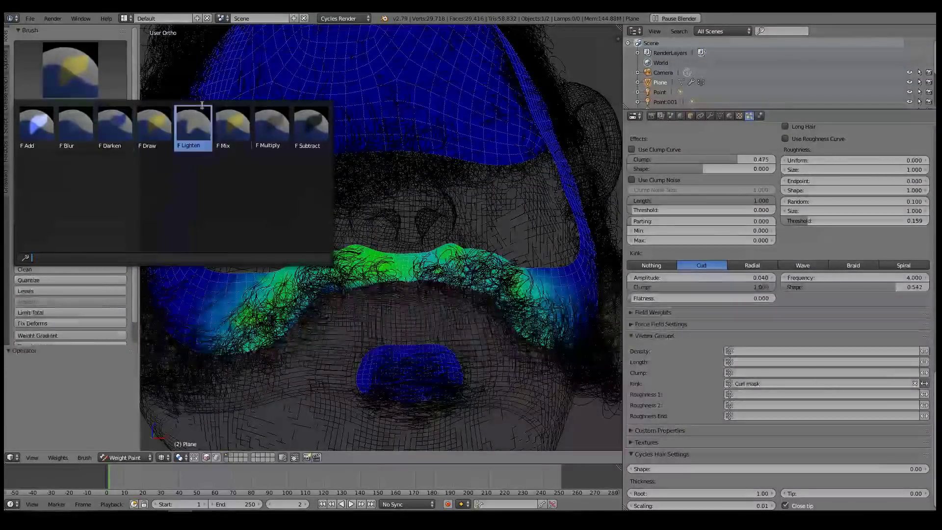
pyautogui.click(334, 36)
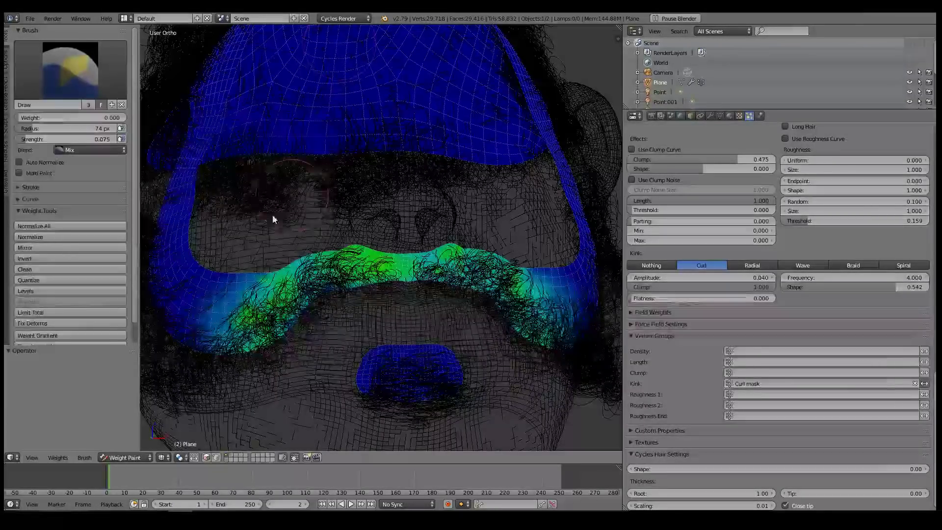
pyautogui.moveTo(58, 123); pyautogui.dragTo(127, 121)
pyautogui.press('f')
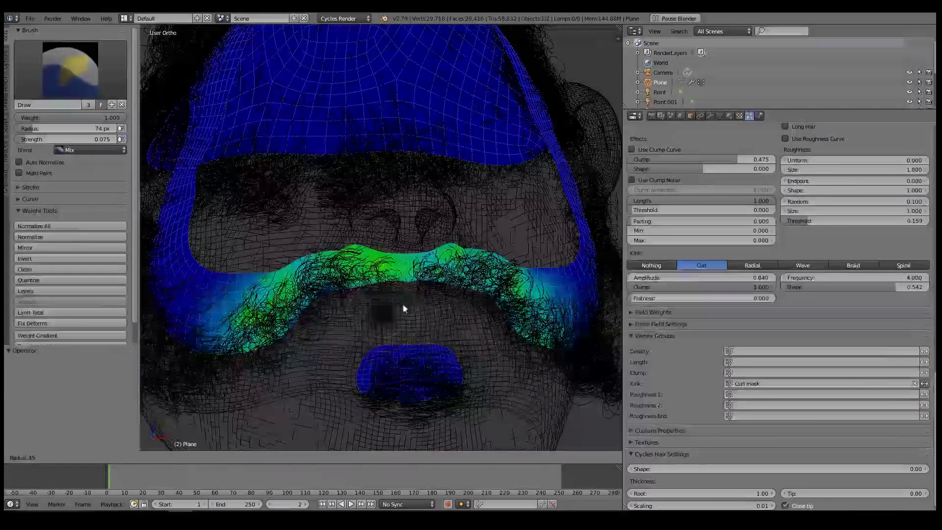
pyautogui.click(398, 284)
pyautogui.moveTo(398, 283); pyautogui.dragTo(349, 269)
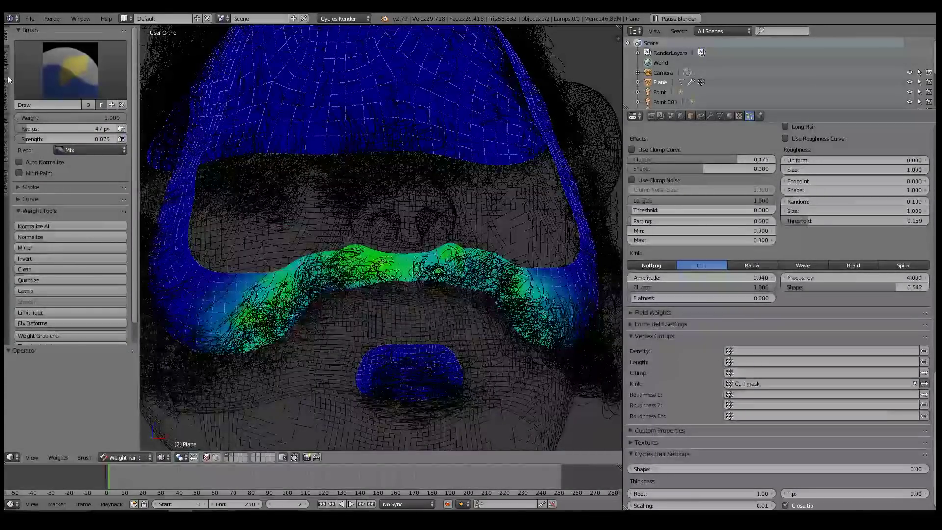
# Paint weight 1 along the moustache and chin beard in solid display, using the Draw brush at strength 0.552.
pyautogui.click(6, 58)
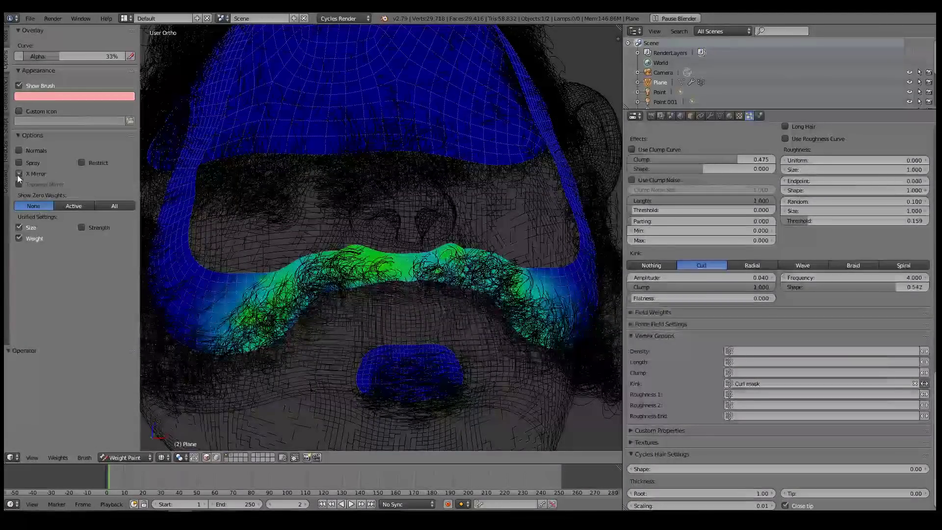
pyautogui.click(7, 39)
pyautogui.moveTo(332, 221); pyautogui.dragTo(373, 242, button='middle')
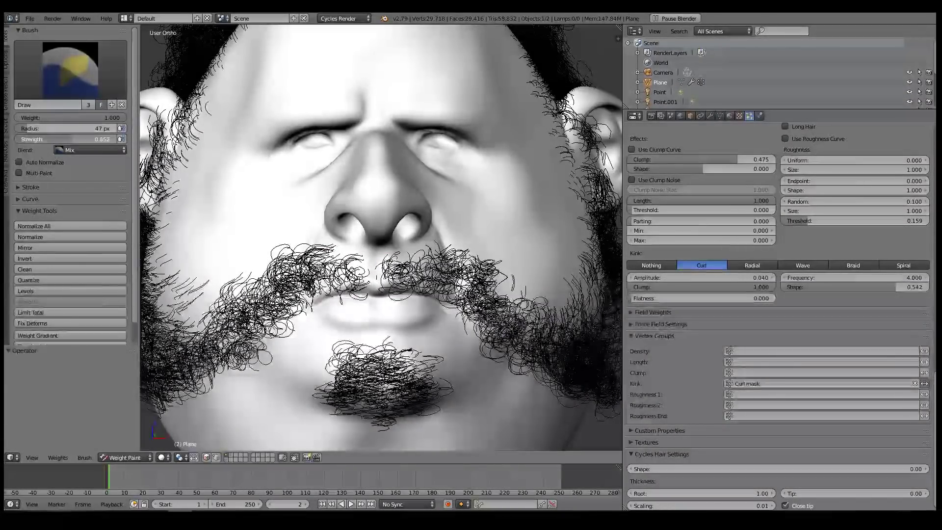
pyautogui.moveTo(403, 259)
pyautogui.mouseDown()
pyautogui.moveTo(427, 281)
pyautogui.moveTo(354, 277)
pyautogui.moveTo(426, 273)
pyautogui.moveTo(470, 290)
pyautogui.moveTo(517, 349)
pyautogui.mouseUp()
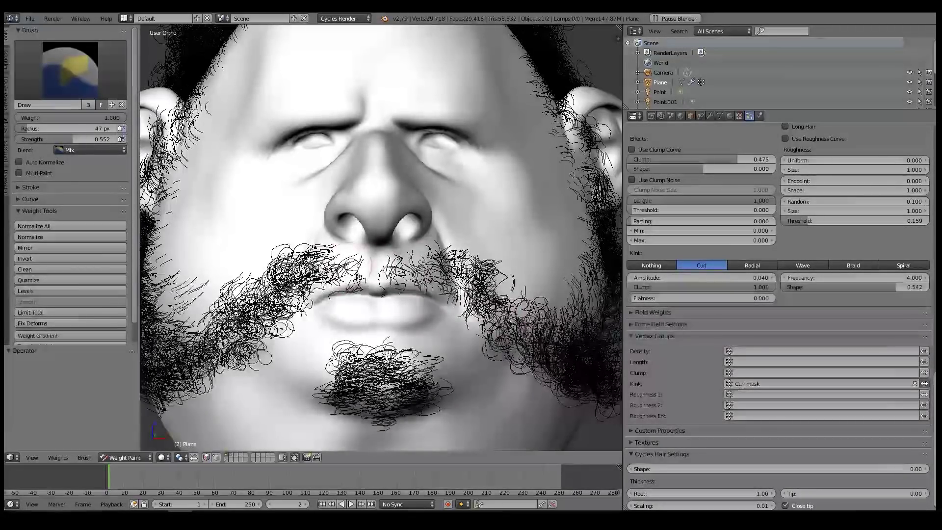
pyautogui.moveTo(282, 321); pyautogui.dragTo(255, 350)
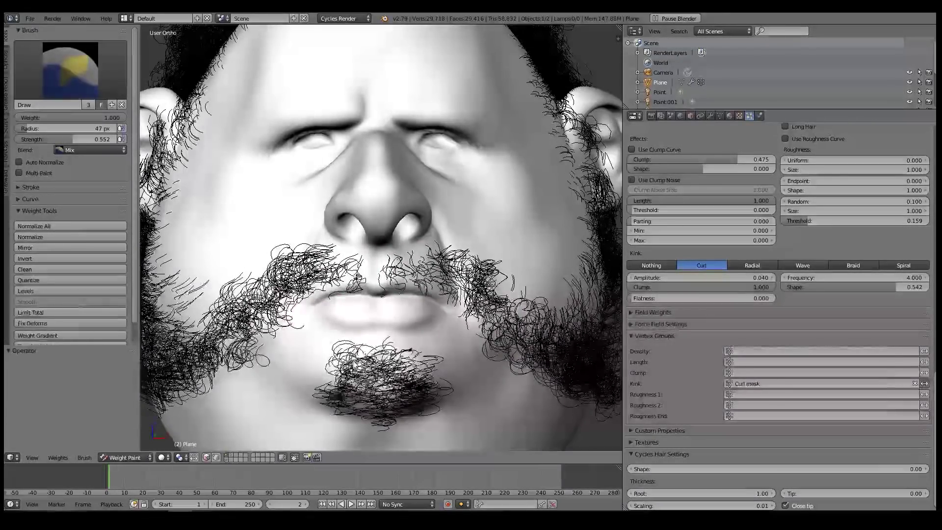
pyautogui.moveTo(421, 361); pyautogui.dragTo(365, 350)
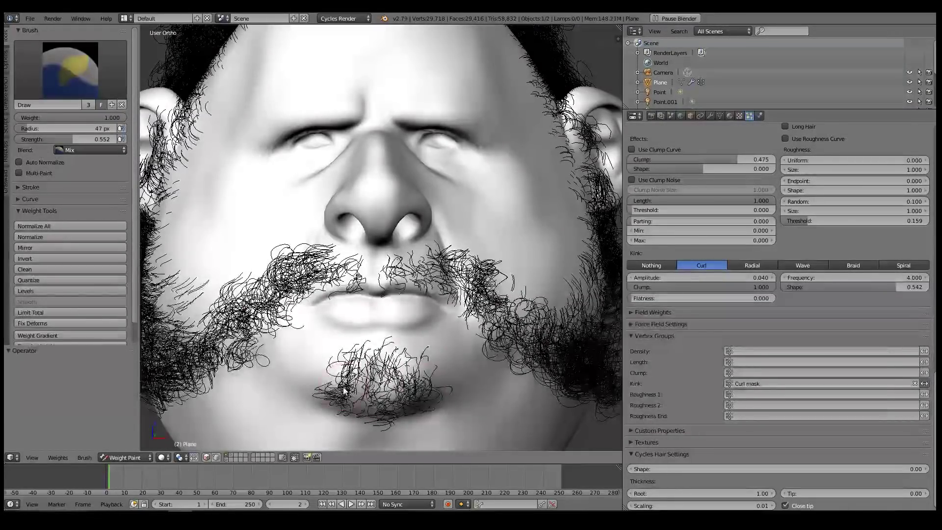
# Examine the moustache and chin beard from the front and from both sides of the face.
pyautogui.scroll(-5, 345, 390)
pyautogui.moveTo(345, 390); pyautogui.dragTo(468, 328, button='middle')
pyautogui.scroll(6, 468, 329)
pyautogui.scroll(-1, 403, 292)
pyautogui.moveTo(377, 262)
pyautogui.mouseDown(button='middle')
pyautogui.moveTo(439, 295)
pyautogui.moveTo(270, 274)
pyautogui.moveTo(388, 274)
pyautogui.mouseUp(button='middle')
pyautogui.scroll(-2, 390, 265)
pyautogui.scroll(4, 304, 274)
pyautogui.scroll(-3, 358, 272)
pyautogui.scroll(4, 387, 274)
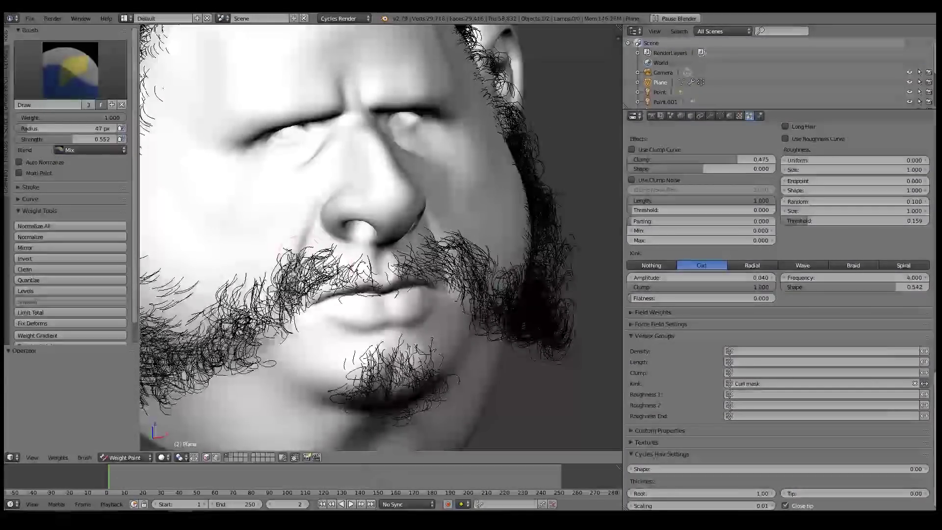
pyautogui.scroll(-4, 263, 267)
pyautogui.moveTo(262, 268); pyautogui.dragTo(294, 235, button='middle')
pyautogui.scroll(4, 268, 254)
pyautogui.scroll(-2, 267, 254)
pyautogui.scroll(4, 294, 235)
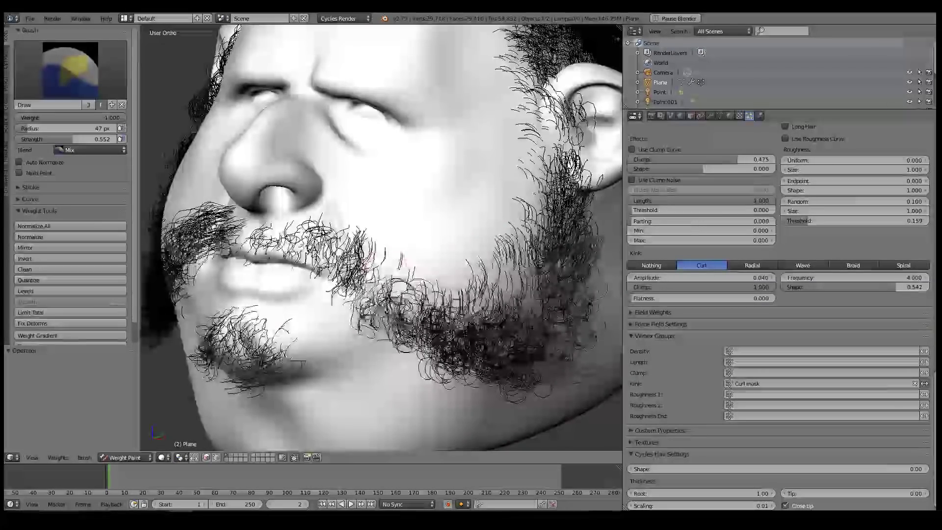
# Paint weight 1 along the cheek parts of the beard and touch up its outer edge in wireframe display.
pyautogui.scroll(-3, 385, 252)
pyautogui.moveTo(385, 252); pyautogui.dragTo(375, 297, button='middle')
pyautogui.scroll(4, 375, 298)
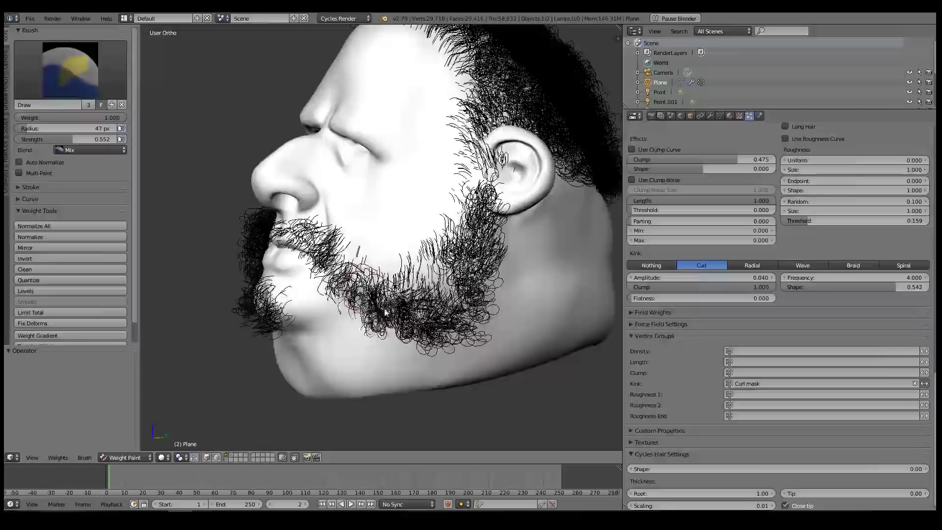
pyautogui.scroll(-3, 304, 300)
pyautogui.moveTo(304, 300); pyautogui.dragTo(373, 294, button='middle')
pyautogui.scroll(4, 372, 294)
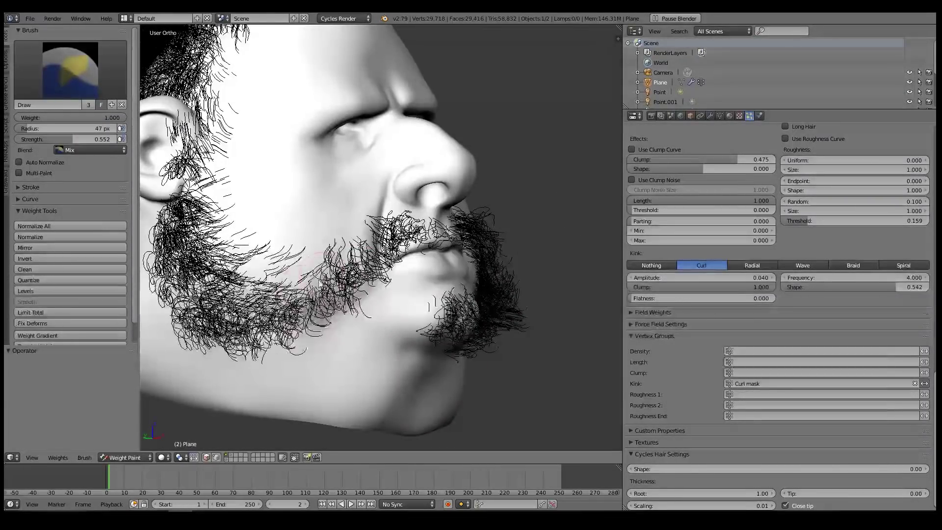
pyautogui.moveTo(393, 273); pyautogui.dragTo(378, 265, button='middle')
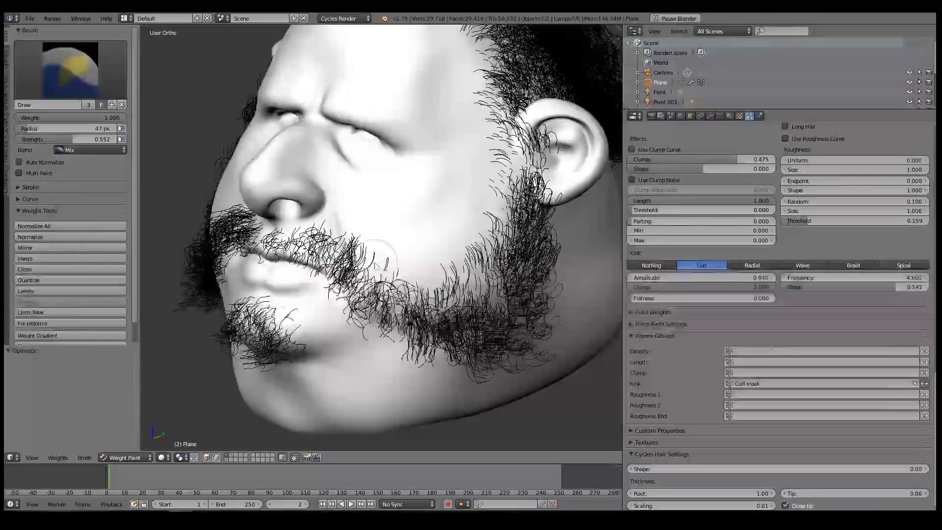
pyautogui.moveTo(422, 294); pyautogui.dragTo(254, 269, button='middle')
pyautogui.press('z')
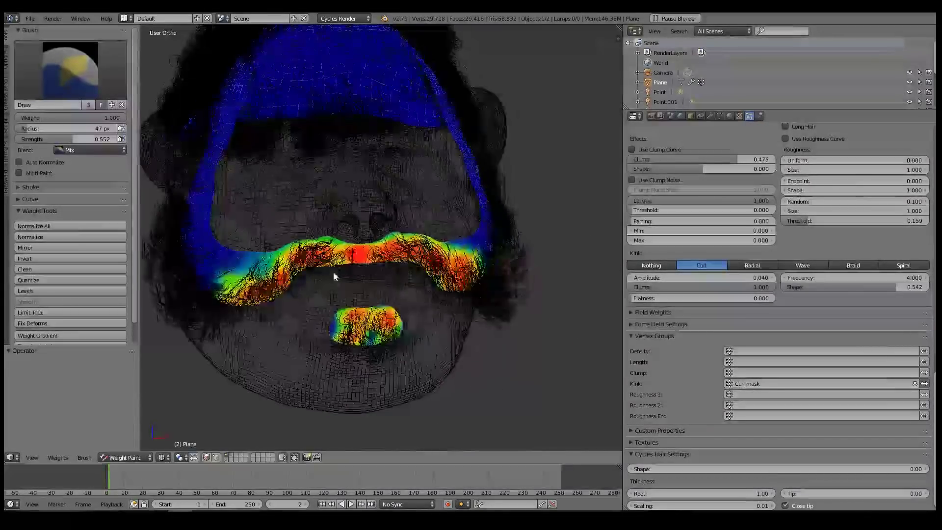
pyautogui.moveTo(193, 288); pyautogui.dragTo(164, 299)
pyautogui.press('z')
# Check the painted beard from several angles in solid display and return to Object Mode.
pyautogui.scroll(-4, 314, 274)
pyautogui.moveTo(392, 255)
pyautogui.mouseDown(button='middle')
pyautogui.moveTo(393, 157)
pyautogui.moveTo(409, 182)
pyautogui.moveTo(425, 252)
pyautogui.moveTo(388, 257)
pyautogui.mouseUp(button='middle')
pyautogui.scroll(3, 416, 211)
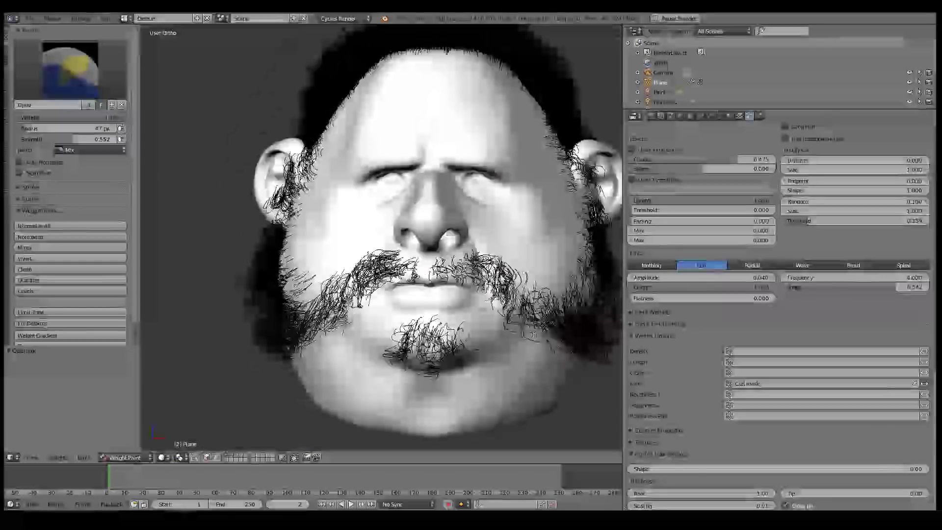
pyautogui.moveTo(435, 282); pyautogui.dragTo(461, 245, button='middle')
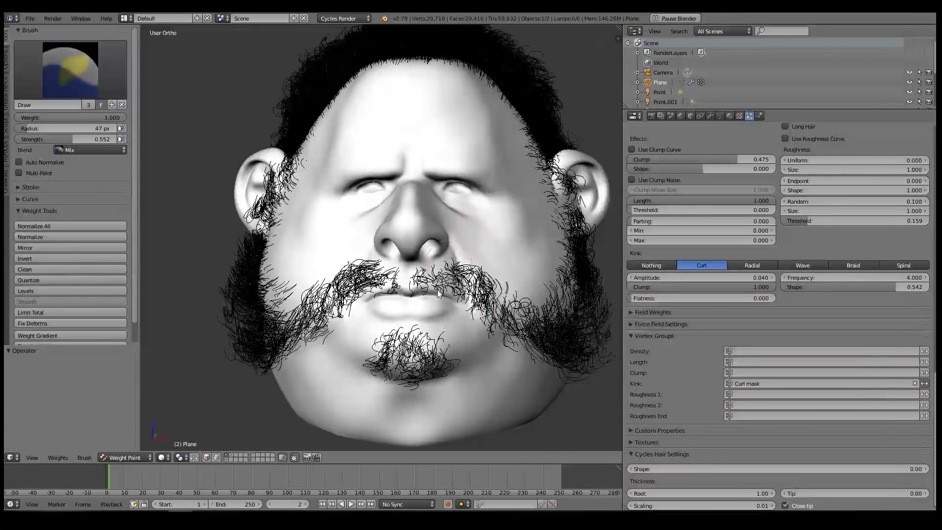
pyautogui.moveTo(398, 206); pyautogui.dragTo(197, 449, button='middle')
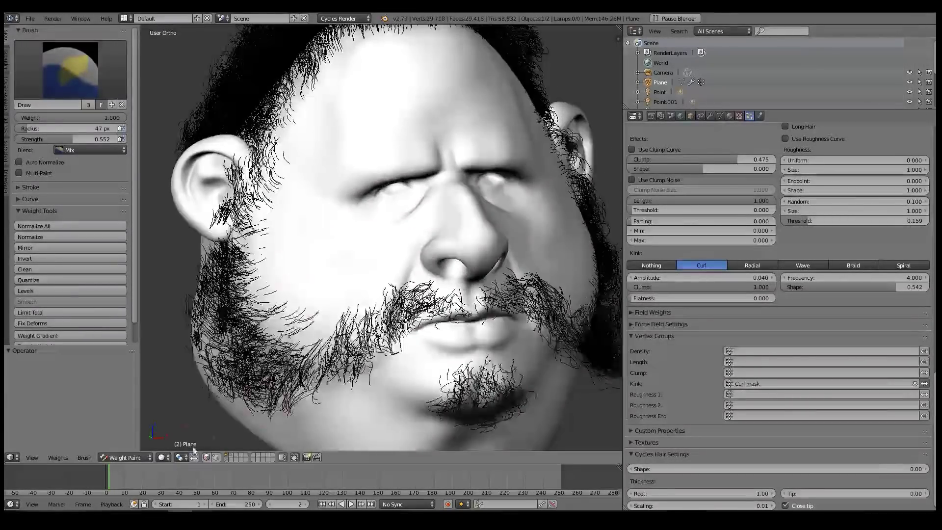
pyautogui.click(132, 458)
pyautogui.click(130, 447)
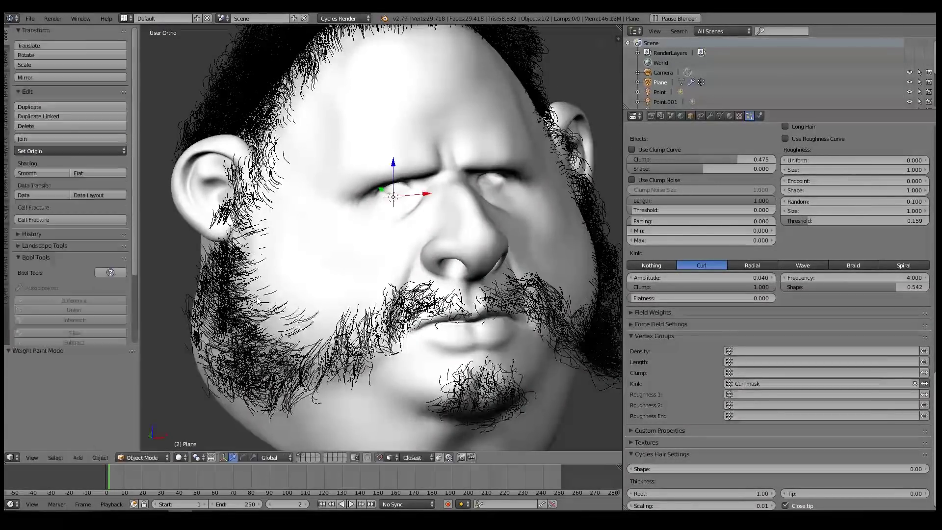
pyautogui.moveTo(211, 383); pyautogui.dragTo(285, 302, button='middle')
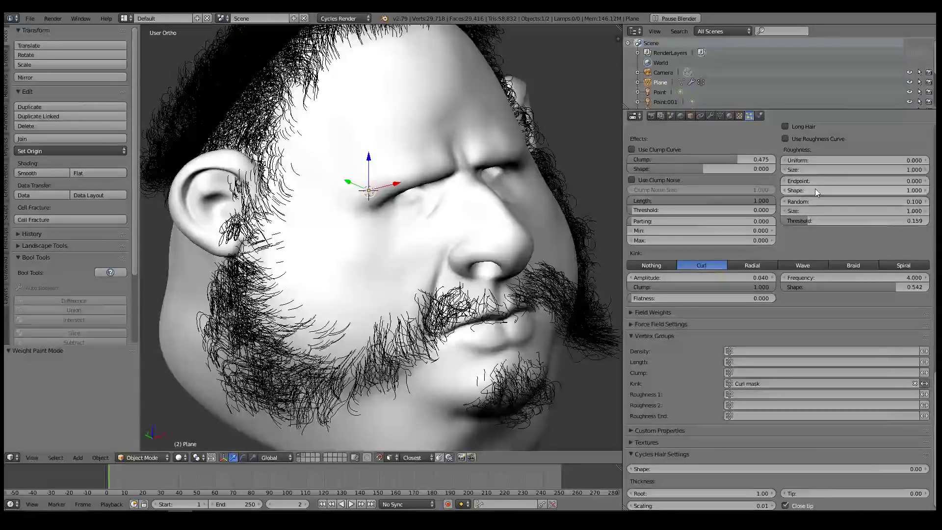
# Set the hair's uniform roughness to 0.010 with a roughness size of 0.212.
pyautogui.moveTo(828, 159); pyautogui.dragTo(884, 165)
pyautogui.scroll(-3, 344, 187)
pyautogui.moveTo(343, 186); pyautogui.dragTo(396, 181, button='middle')
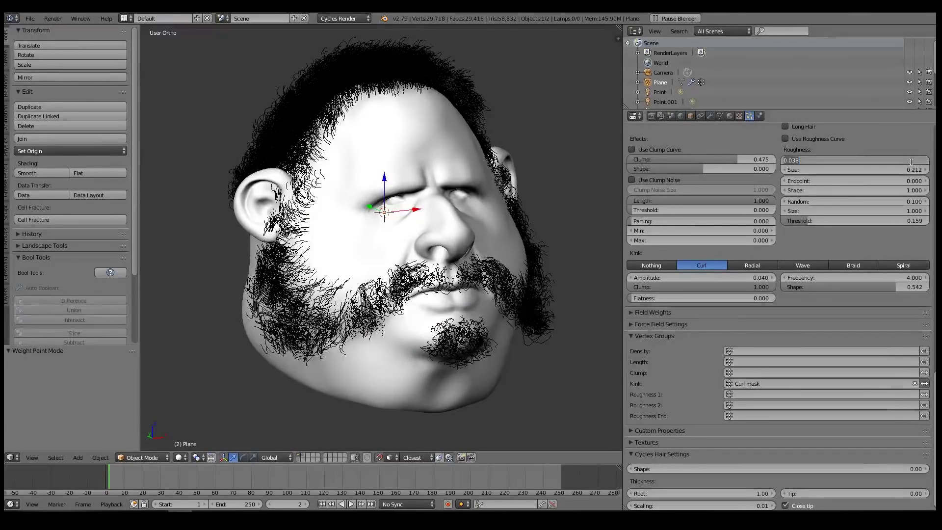
pyautogui.press('Return')
pyautogui.moveTo(369, 201)
pyautogui.mouseDown(button='middle')
pyautogui.moveTo(391, 200)
pyautogui.moveTo(376, 201)
pyautogui.mouseUp(button='middle')
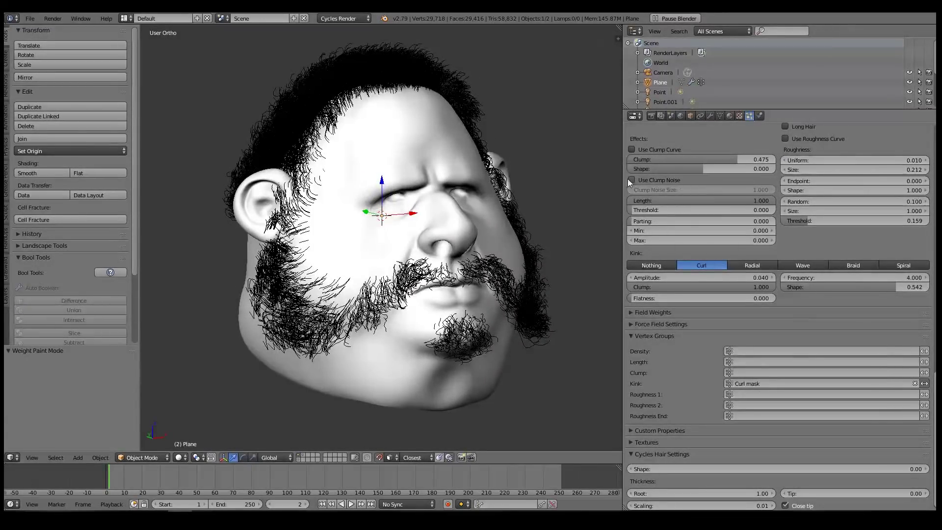
# Set the child hair's clump to 0.746 and the curl kink's amplitude to 0.080.
pyautogui.scroll(3, 517, 222)
pyautogui.moveTo(517, 222); pyautogui.dragTo(534, 212, button='middle')
pyautogui.keyDown('shift'); pyautogui.moveTo(283, 45); pyautogui.dragTo(349, 104, button='middle'); pyautogui.keyUp('shift')
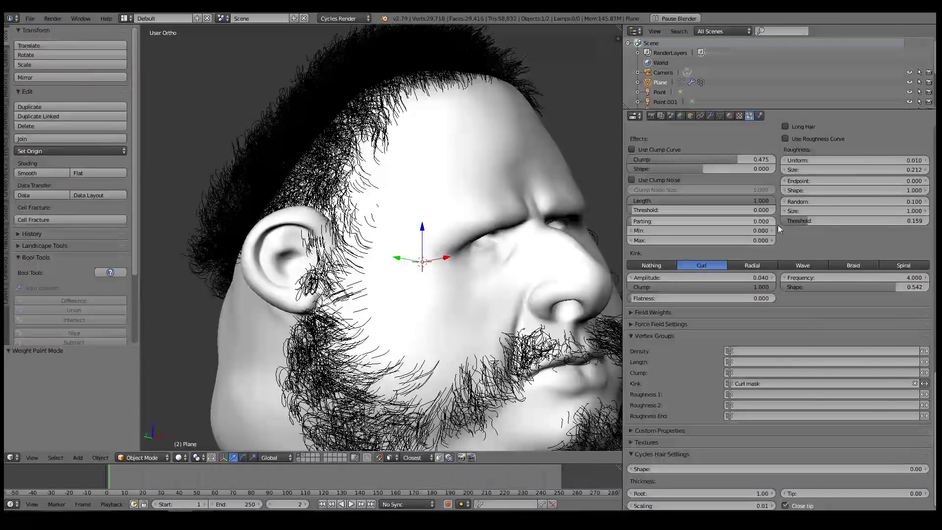
pyautogui.moveTo(735, 159); pyautogui.dragTo(764, 160)
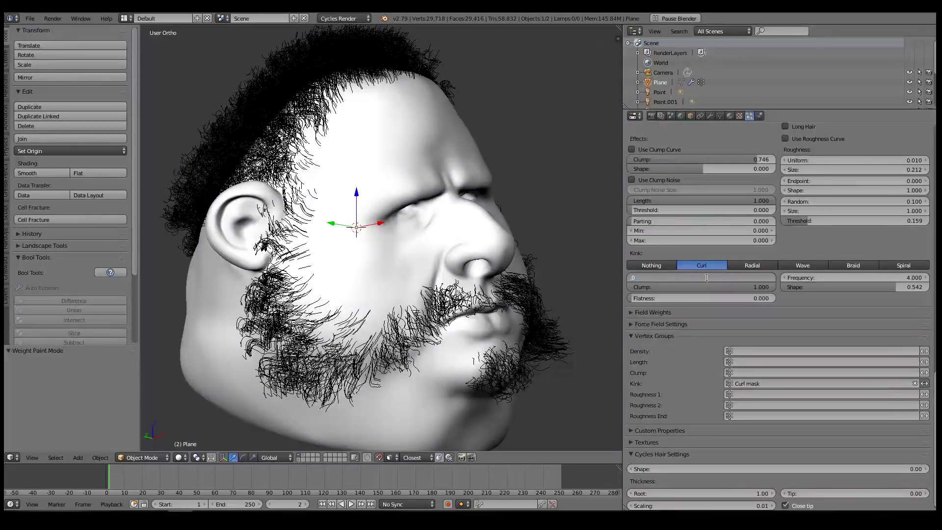
pyautogui.press('Return')
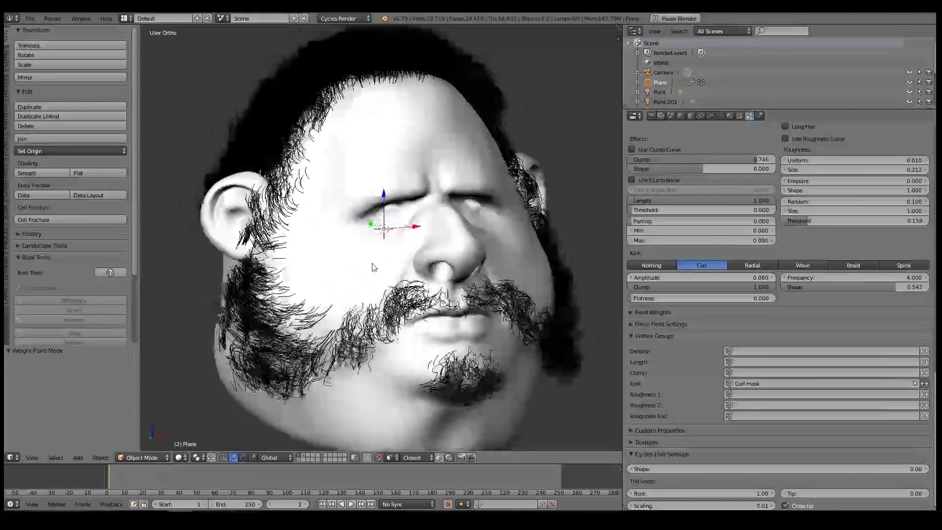
pyautogui.moveTo(374, 267); pyautogui.dragTo(426, 209, button='middle')
pyautogui.scroll(2, 368, 233)
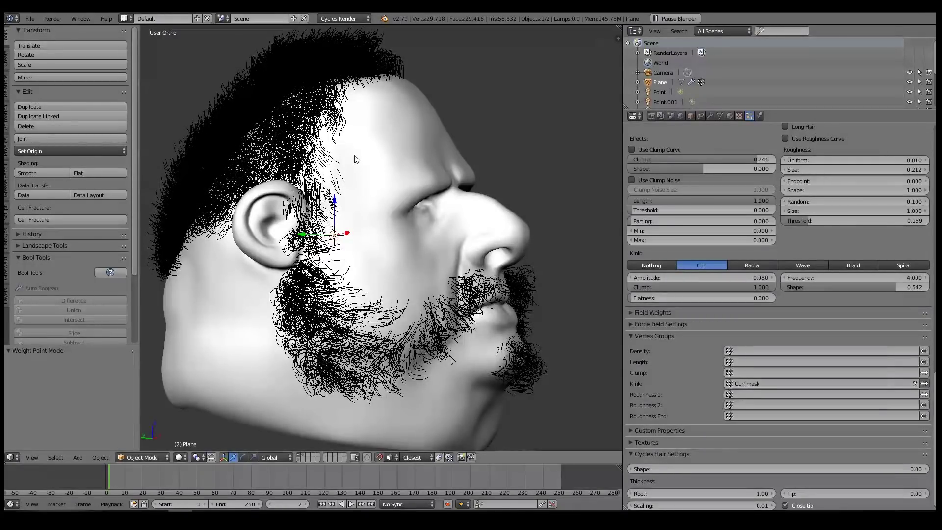
# Enter Particle Edit mode and comb the hair at the top front of the head with a 137 px Comb brush.
pyautogui.click(150, 459)
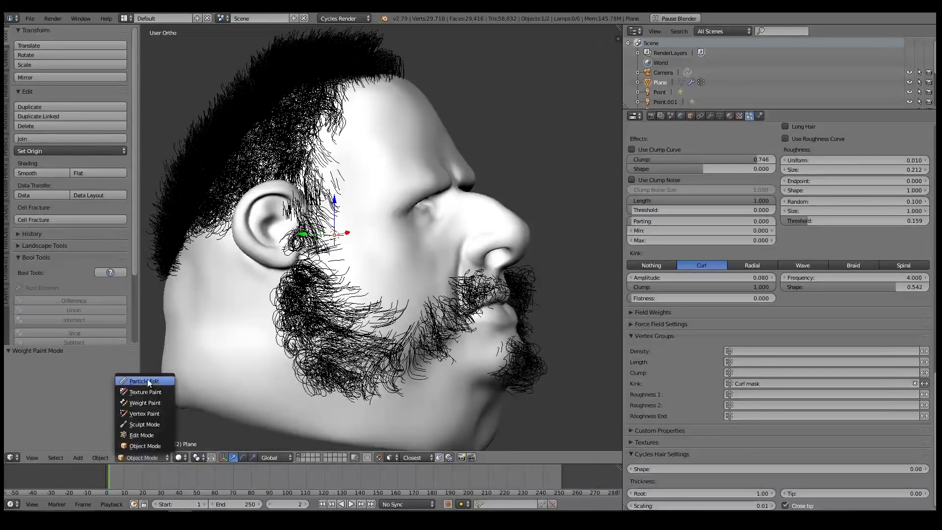
pyautogui.click(147, 378)
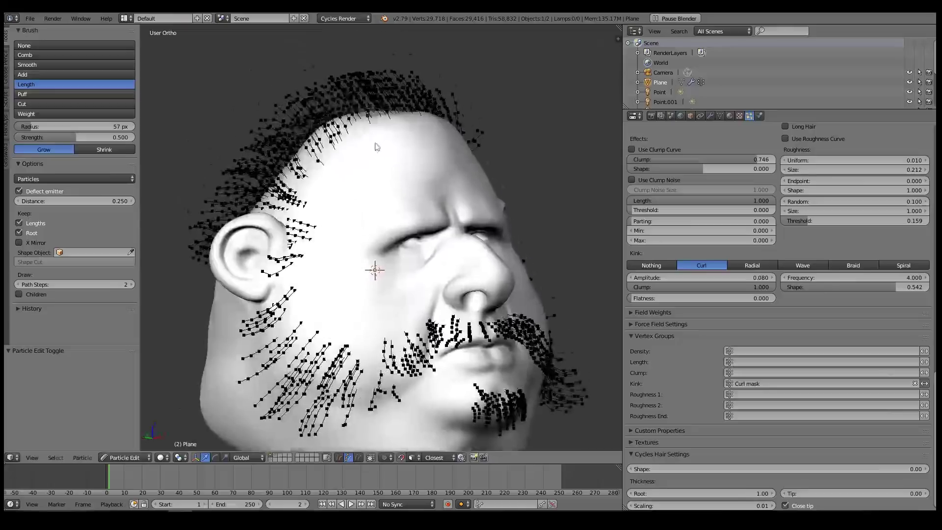
pyautogui.press('f')
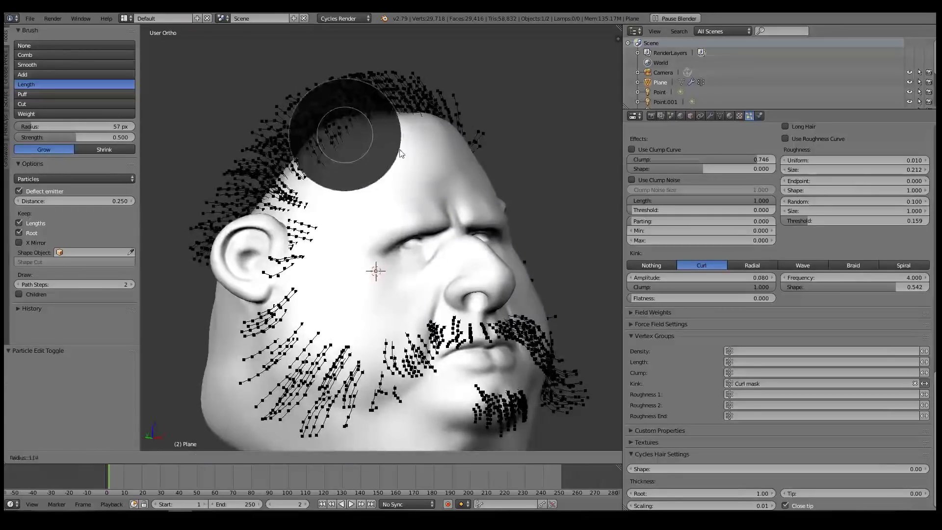
pyautogui.click(373, 136)
pyautogui.click(52, 54)
pyautogui.moveTo(245, 69); pyautogui.dragTo(363, 108, button='middle')
pyautogui.press('f')
pyautogui.click(392, 112)
pyautogui.moveTo(387, 109); pyautogui.dragTo(392, 101)
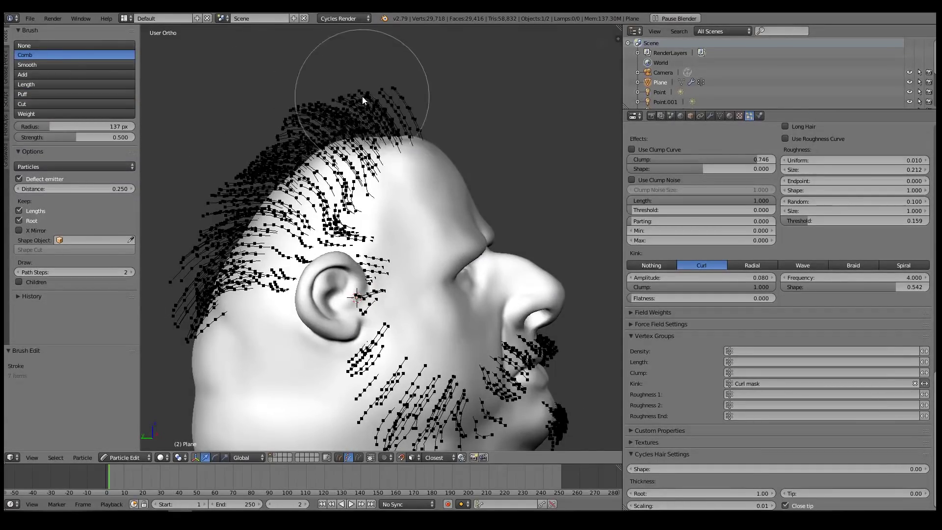
# Lengthen the hair over the top and back of the head with the Length brush and display the child hairs.
pyautogui.click(45, 85)
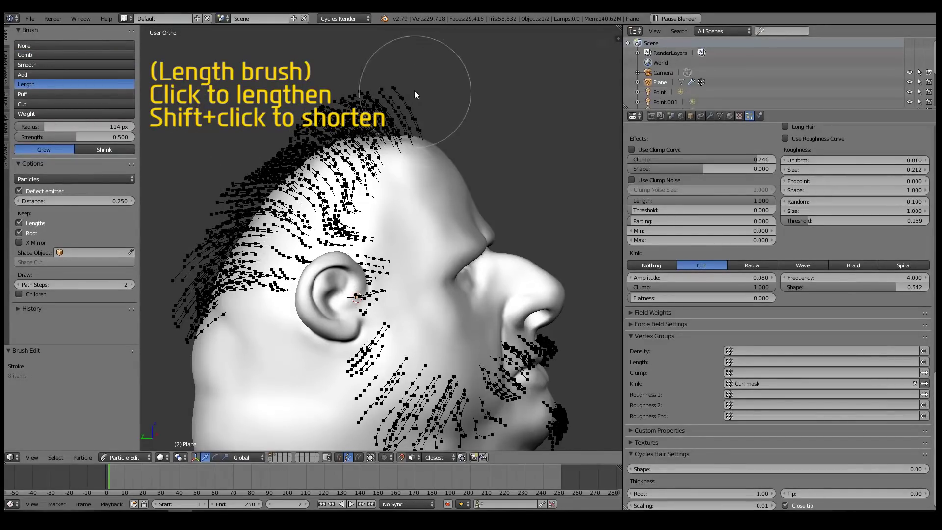
pyautogui.moveTo(406, 88)
pyautogui.mouseDown()
pyautogui.moveTo(313, 94)
pyautogui.moveTo(275, 137)
pyautogui.moveTo(261, 118)
pyautogui.mouseUp()
pyautogui.moveTo(217, 212); pyautogui.dragTo(173, 267)
pyautogui.moveTo(162, 332)
pyautogui.mouseDown(button='middle')
pyautogui.moveTo(177, 294)
pyautogui.moveTo(206, 305)
pyautogui.moveTo(230, 333)
pyautogui.moveTo(245, 294)
pyautogui.mouseUp(button='middle')
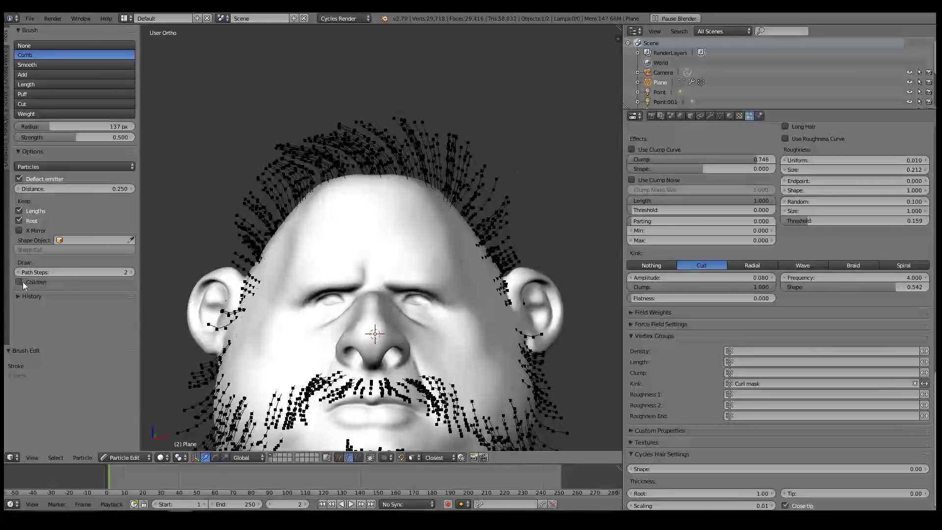
pyautogui.click(22, 282)
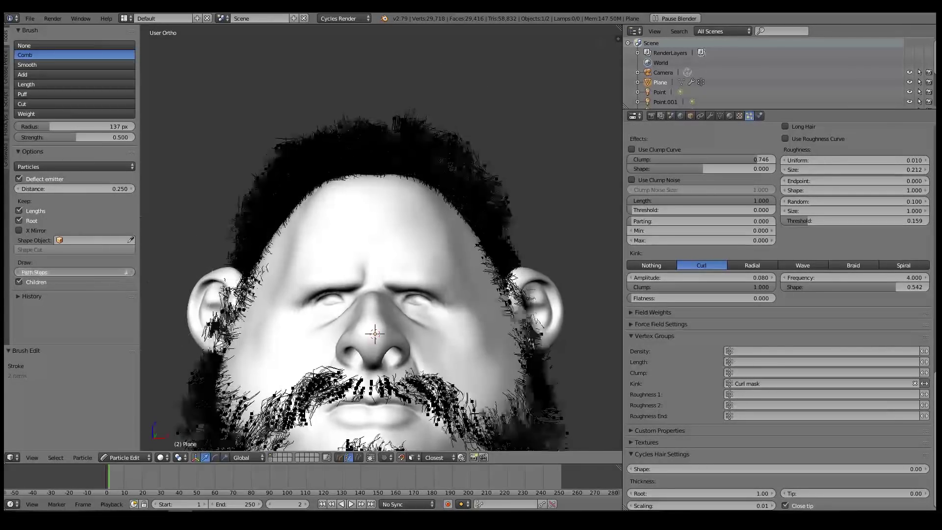
# Set the hair's displayed path steps to 7 for smoother strands in Particle Edit mode.
pyautogui.click(128, 272)
pyautogui.click(129, 273)
pyautogui.click(128, 272)
pyautogui.click(129, 273)
pyautogui.click(129, 272)
# Box-select and hide hair strands, reveal the hidden ones, and lengthen the moustache hair with the Length brush.
pyautogui.moveTo(371, 151); pyautogui.dragTo(474, 147, button='middle')
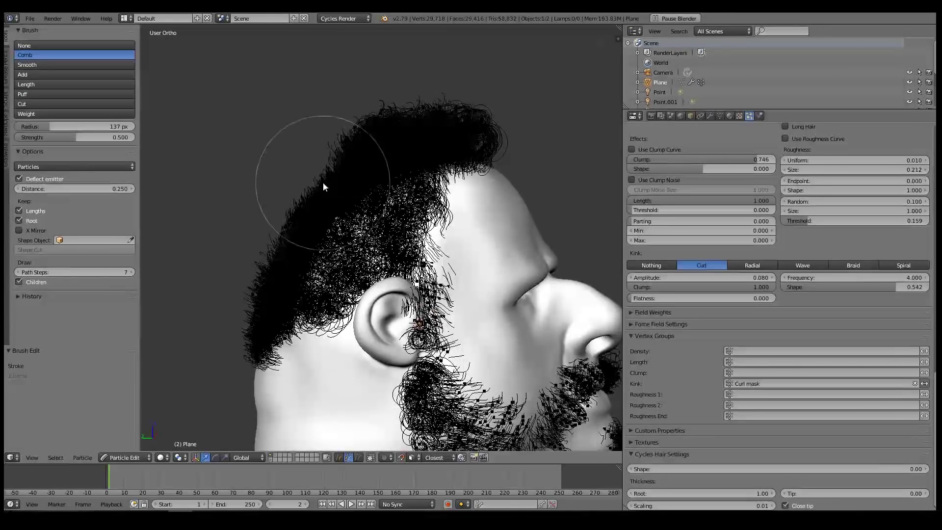
pyautogui.press('b')
pyautogui.moveTo(261, 216); pyautogui.dragTo(479, 316)
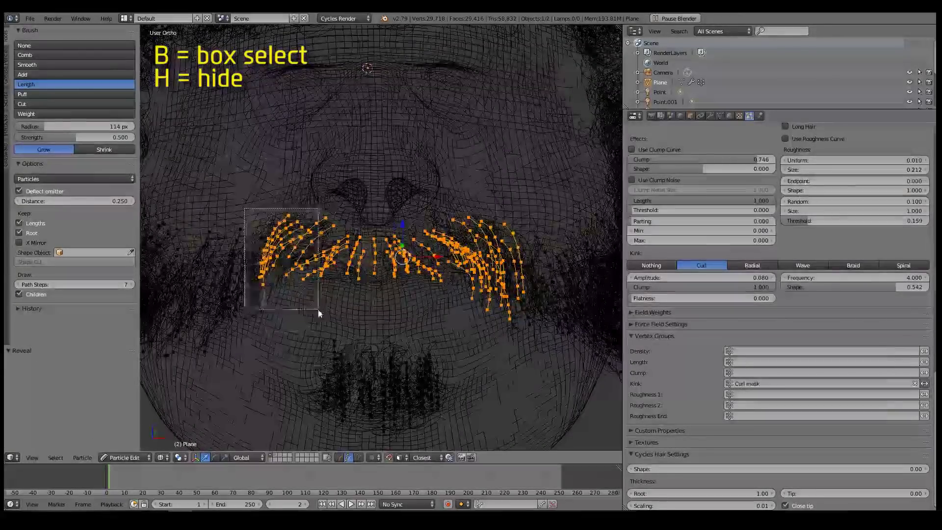
pyautogui.press('h')
pyautogui.hotkey('alt', 'h')
pyautogui.moveTo(316, 268)
pyautogui.mouseDown()
pyautogui.moveTo(299, 250)
pyautogui.moveTo(282, 275)
pyautogui.moveTo(378, 245)
pyautogui.moveTo(500, 265)
pyautogui.mouseUp()
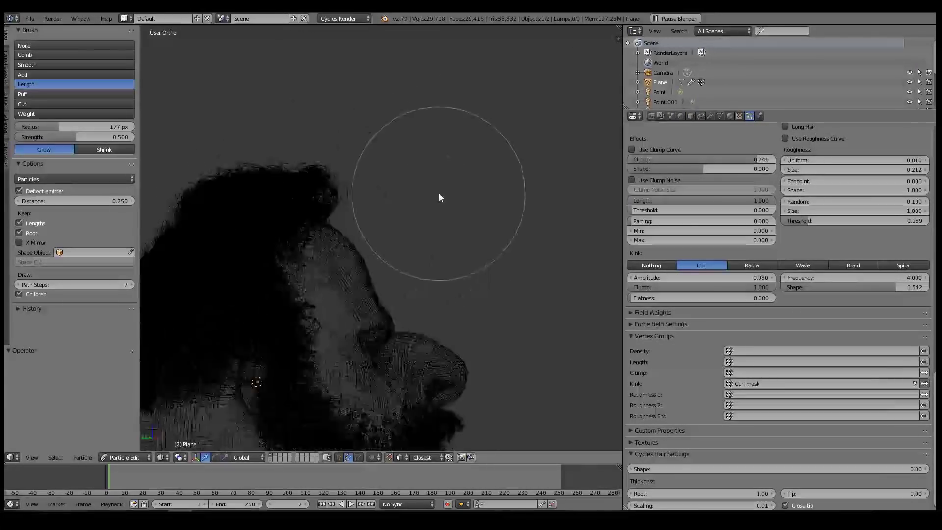
# Select all hair strands, return the hair cap to Object Mode, and deselect the object.
pyautogui.press('a')
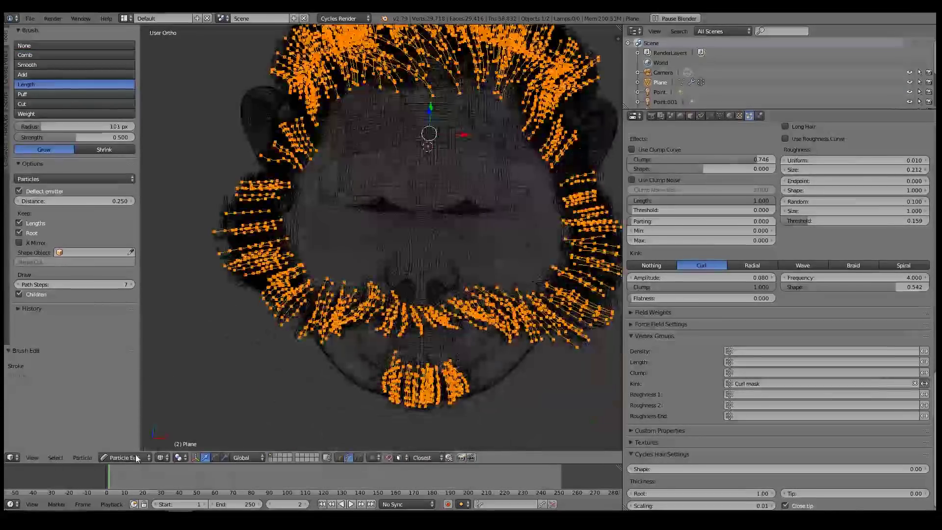
pyautogui.click(137, 458)
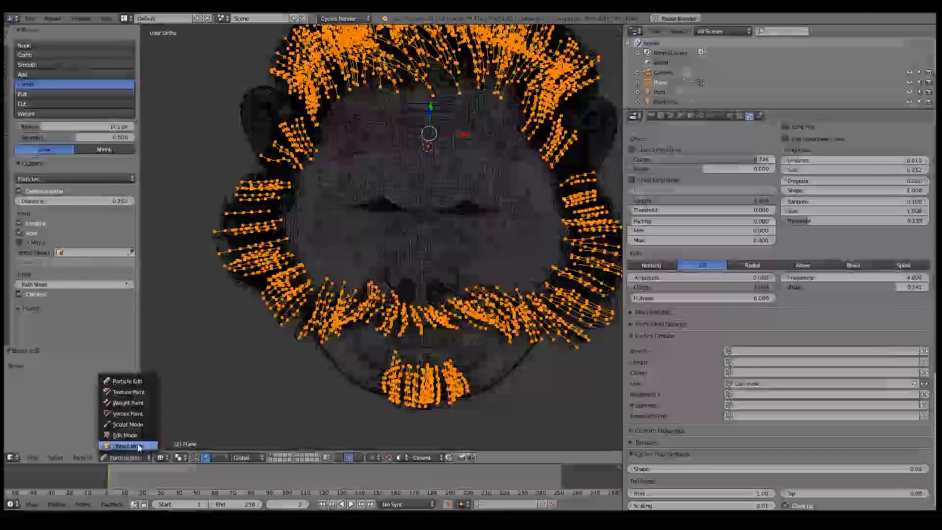
pyautogui.click(120, 446)
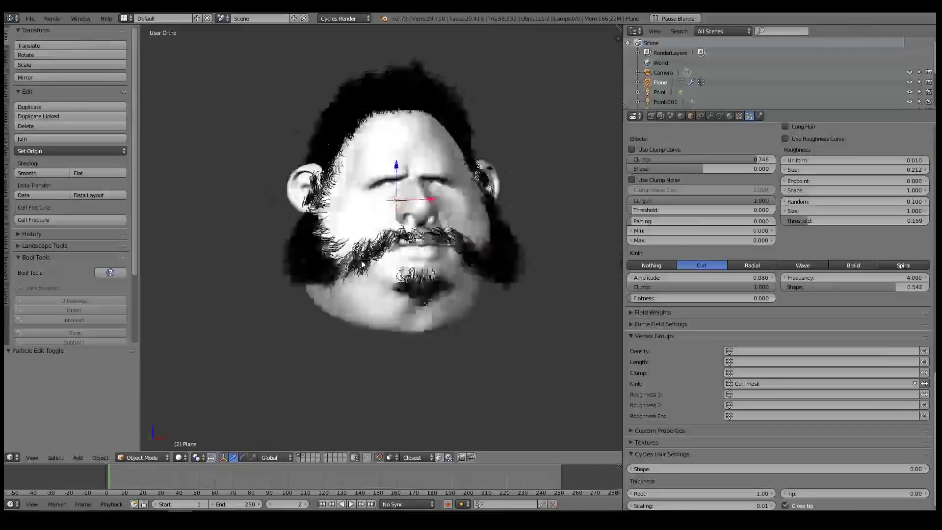
pyautogui.moveTo(442, 255); pyautogui.dragTo(451, 284, button='middle')
pyautogui.press('a')
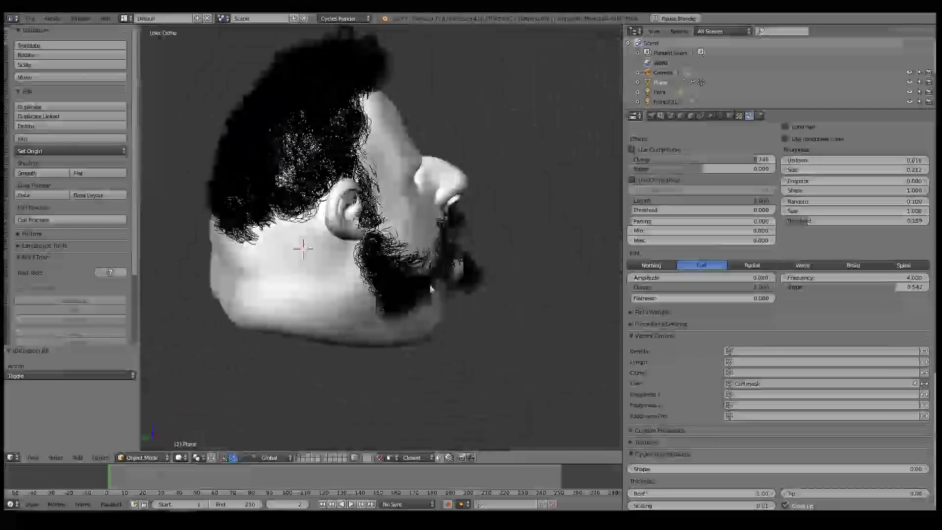
pyautogui.moveTo(431, 289); pyautogui.dragTo(493, 170, button='middle')
# Add a new material to the hair cap with a dark brown diffuse colour of R 0.070, G 0.038, B 0.022.
pyautogui.click(729, 116)
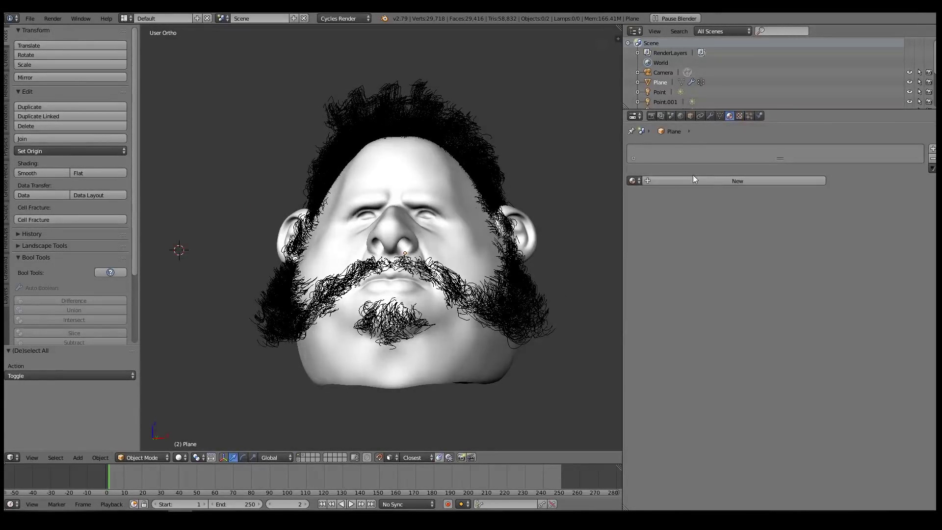
pyautogui.click(693, 180)
pyautogui.click(775, 251)
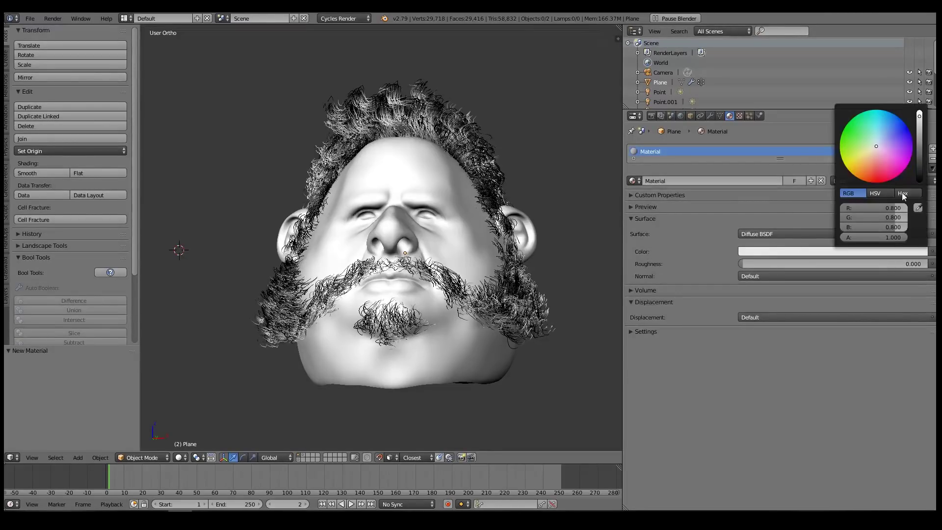
pyautogui.click(919, 161)
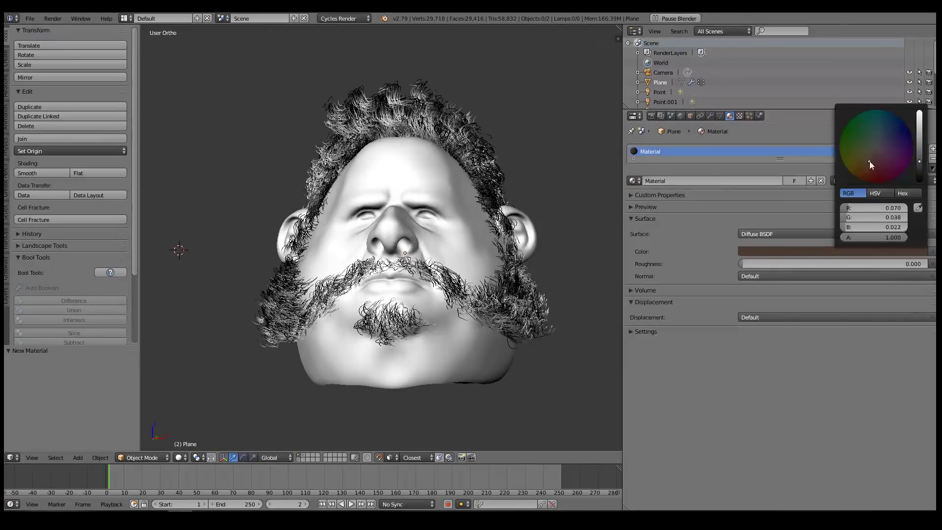
# Switch to the camera view, draw a render border around the whole head, and preview it with rendered shading.
pyautogui.moveTo(449, 223); pyautogui.dragTo(758, 130, button='middle')
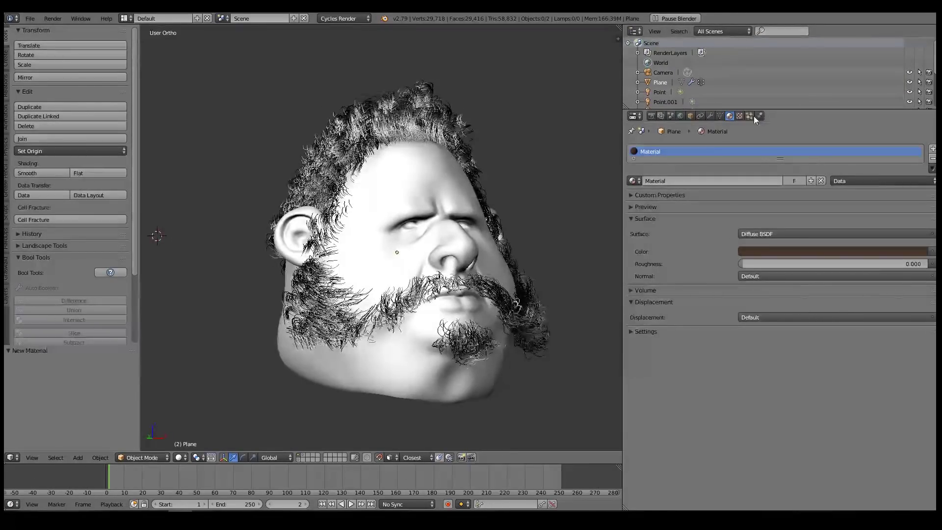
pyautogui.click(749, 116)
pyautogui.press('KP_0')
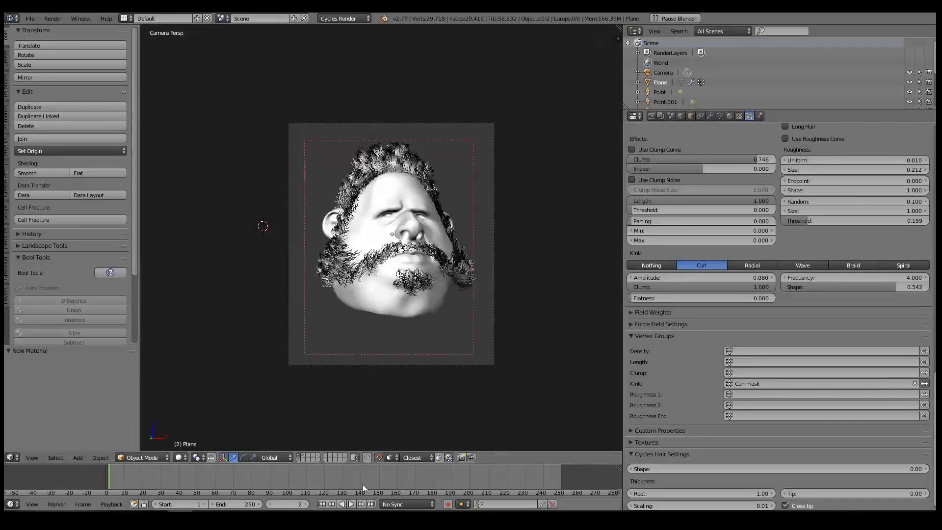
pyautogui.scroll(2, 398, 199)
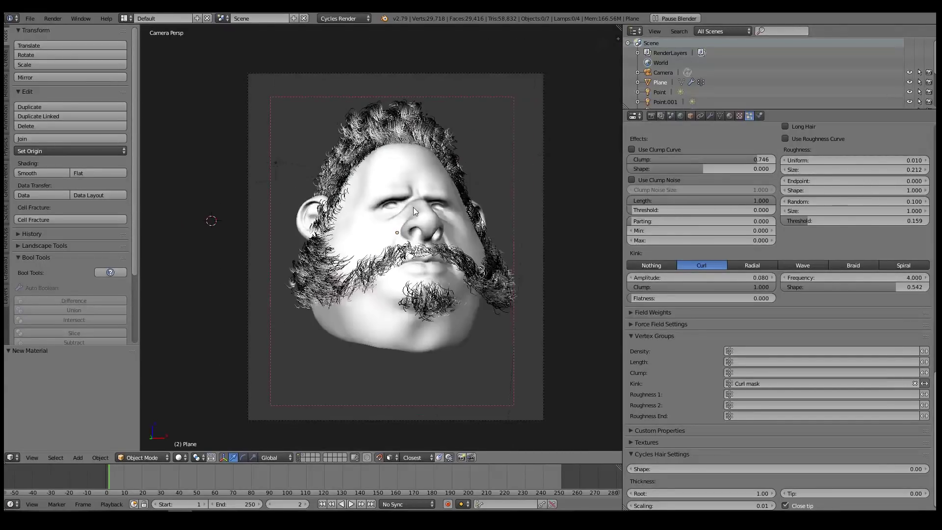
pyautogui.hotkey('ctrl', 'b')
pyautogui.moveTo(264, 83)
pyautogui.mouseDown()
pyautogui.moveTo(534, 373)
pyautogui.moveTo(528, 380)
pyautogui.mouseUp()
pyautogui.hotkey('shift', 'z')
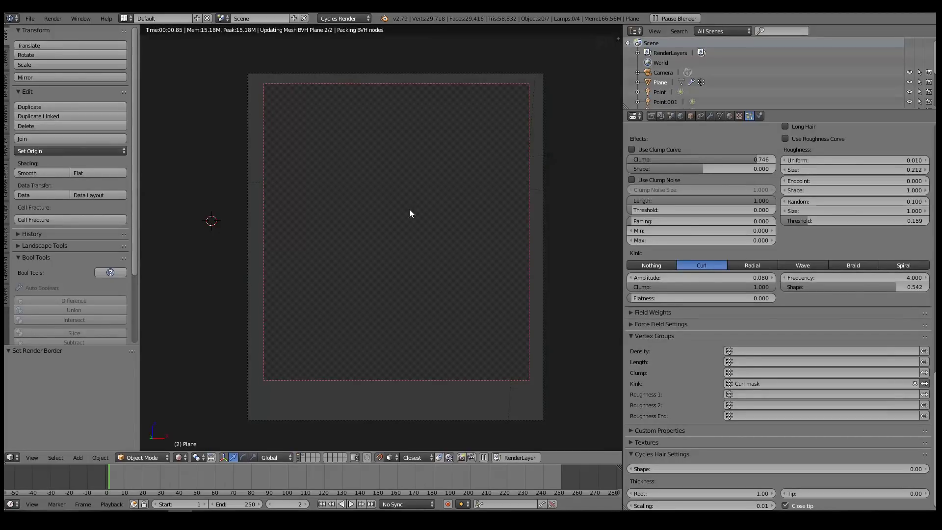
pyautogui.scroll(1, 410, 211)
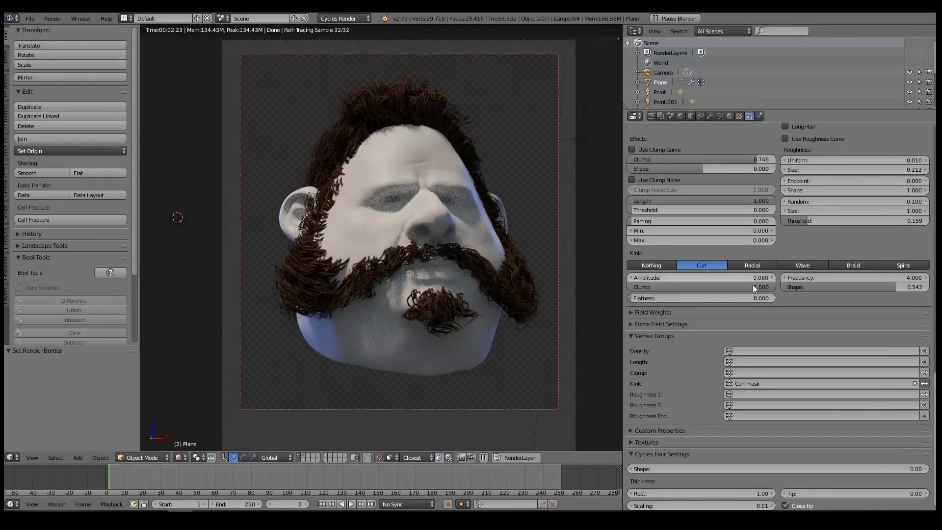
# Set the Cycles hair thickness to 0.20 at the root and 0.10 at the tip.
pyautogui.scroll(-1, 677, 332)
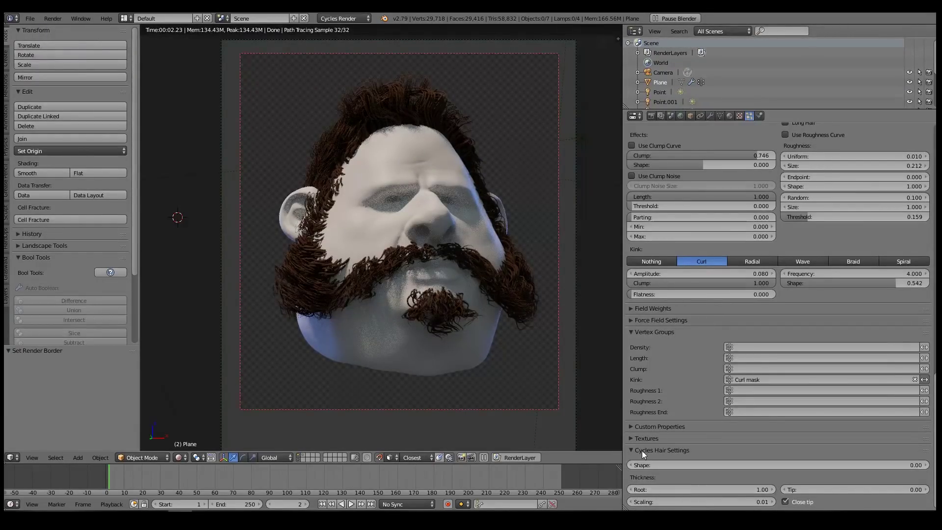
pyautogui.click(755, 488)
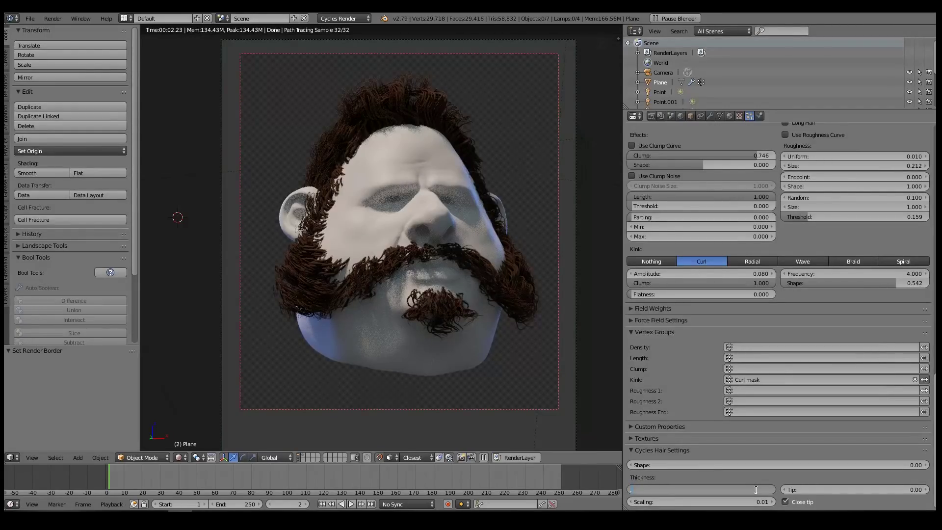
pyautogui.press('Return')
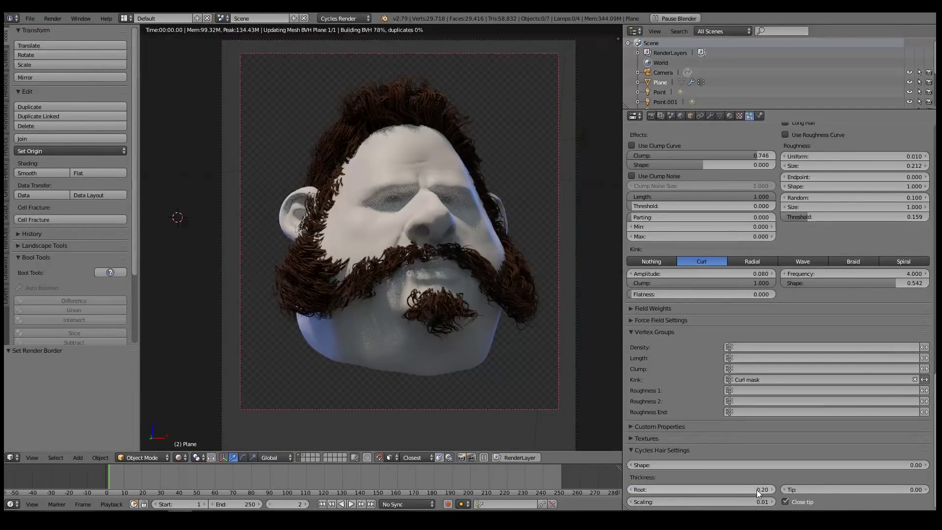
pyautogui.click(893, 489)
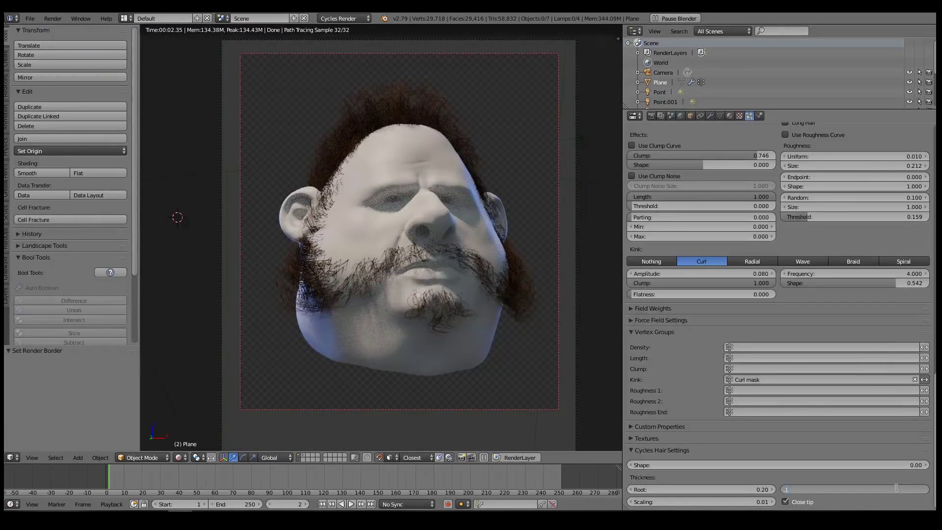
pyautogui.write('.1')
pyautogui.press('Return')
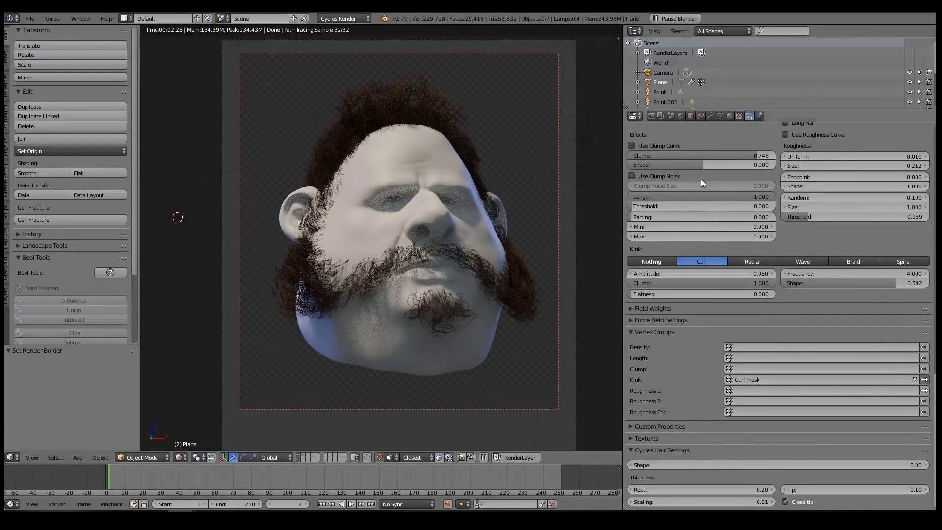
# Set the number of interpolated child hairs used for rendering to 50.
pyautogui.scroll(6, 701, 179)
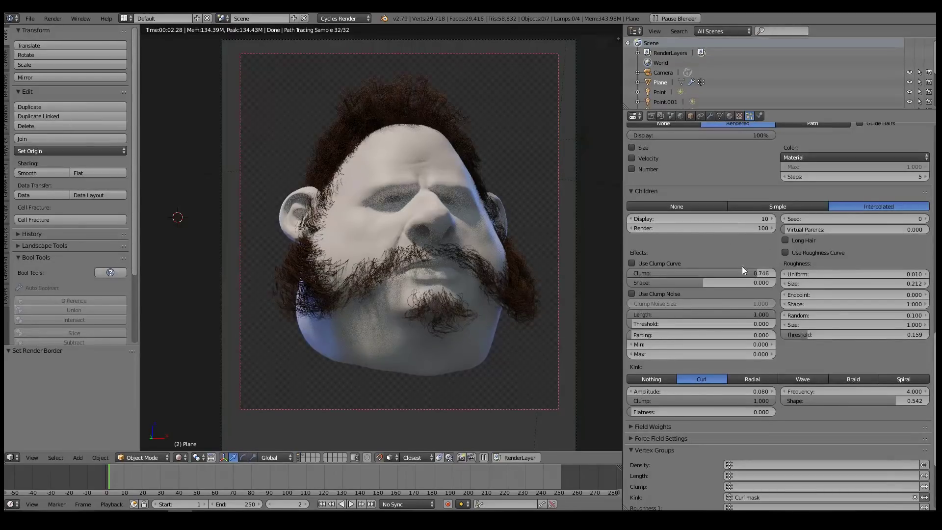
pyautogui.click(758, 227)
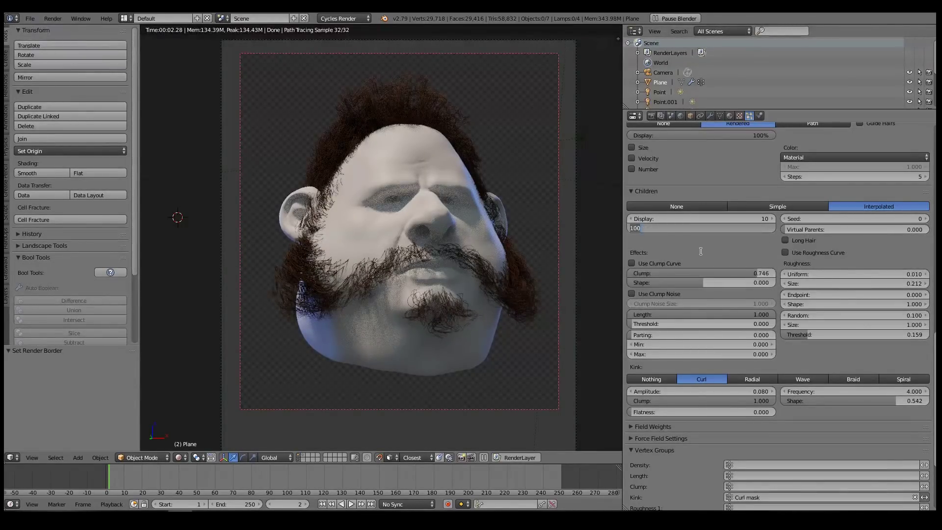
pyautogui.press('Return')
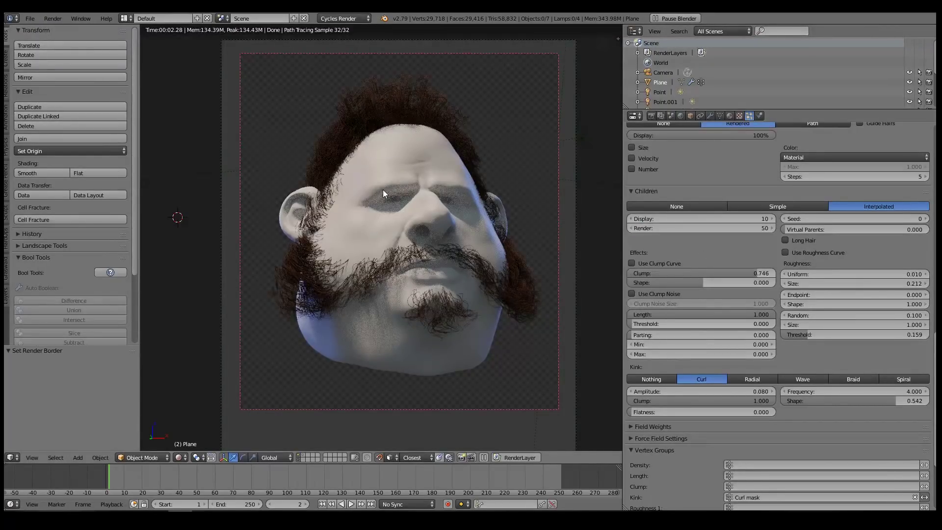
# Leave the rendered preview and render the final image of the head from the camera.
pyautogui.press('z')
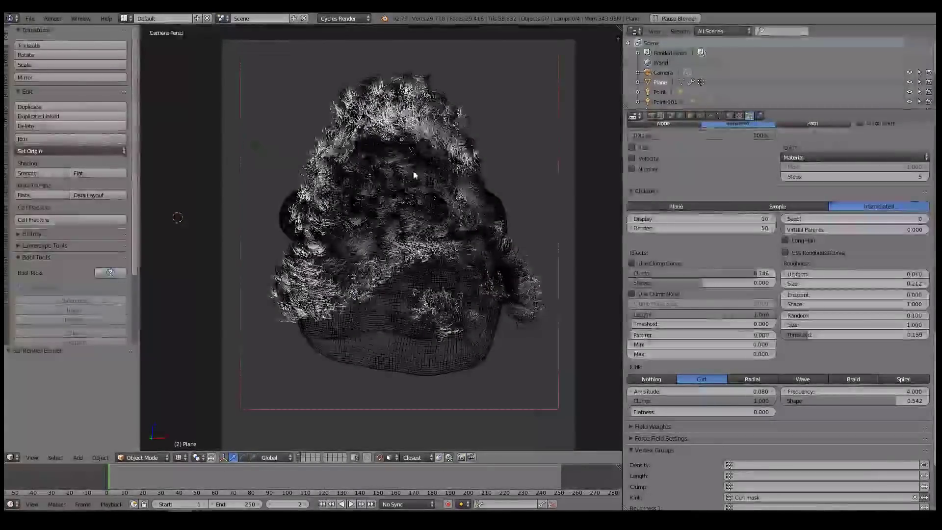
pyautogui.press('space')
pyautogui.press('Return')
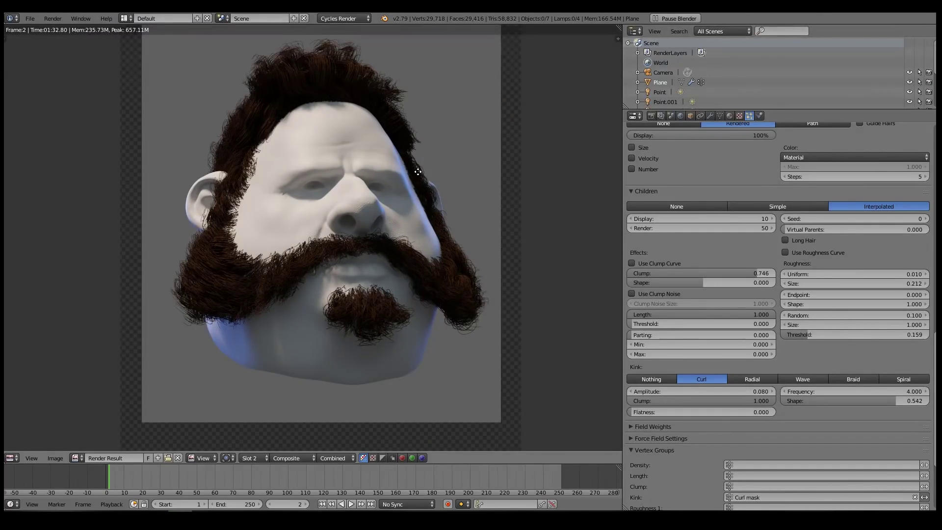
# Examine the rendered hair, hairline, moustache and chin beard closely in the render result.
pyautogui.moveTo(419, 176); pyautogui.dragTo(433, 224, button='middle')
pyautogui.scroll(1, 368, 182)
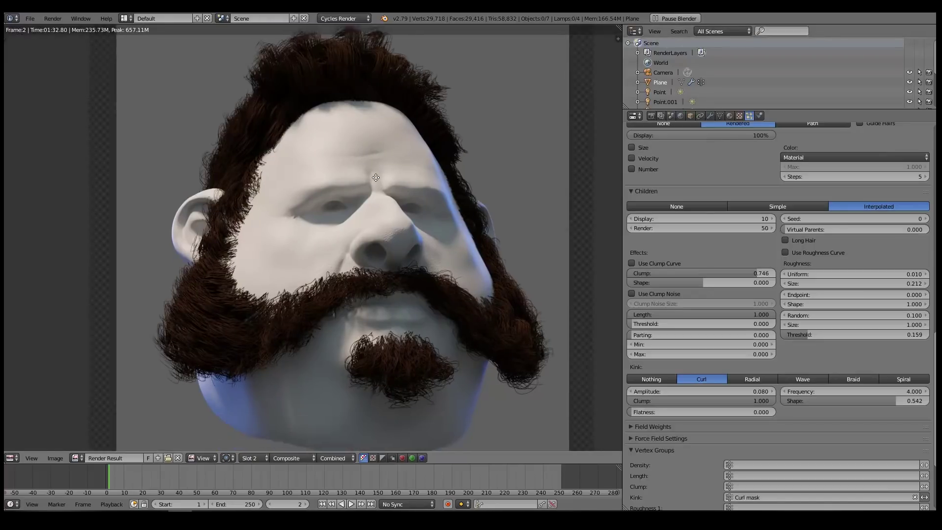
pyautogui.moveTo(367, 172); pyautogui.dragTo(361, 111, button='middle')
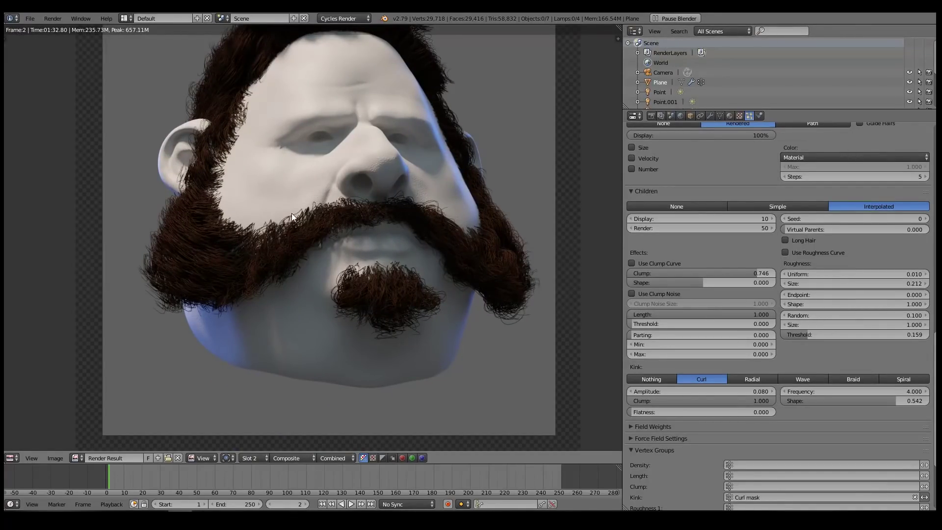
pyautogui.moveTo(321, 184); pyautogui.dragTo(324, 222, button='middle')
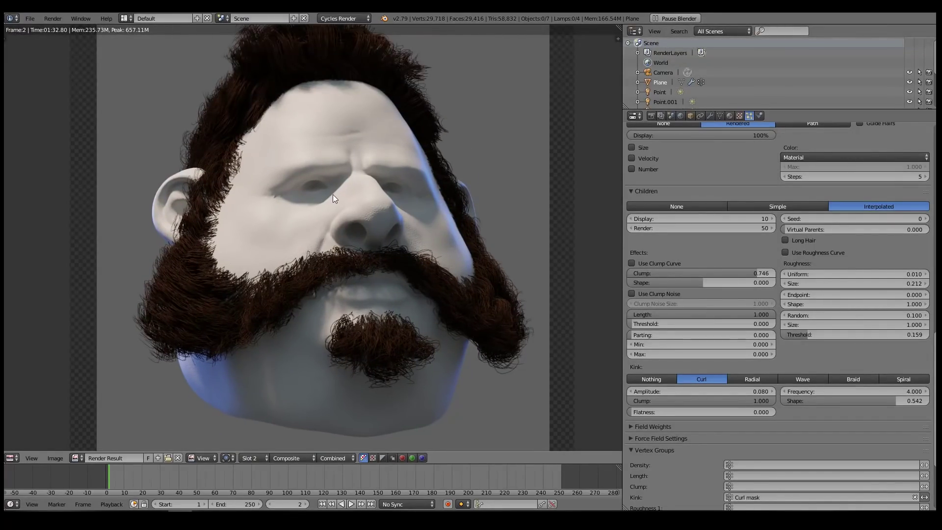
pyautogui.moveTo(357, 155); pyautogui.dragTo(360, 214, button='middle')
pyautogui.scroll(2, 350, 137)
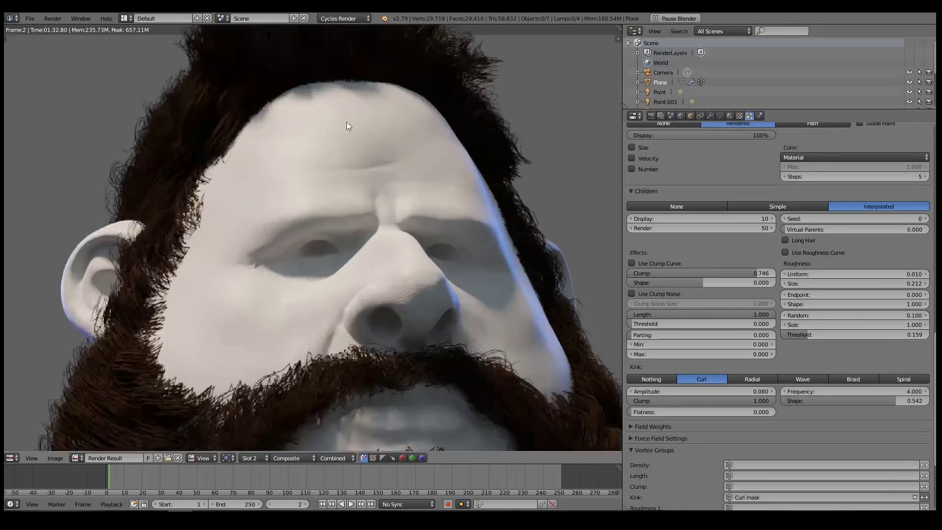
pyautogui.moveTo(342, 84); pyautogui.dragTo(299, 147, button='middle')
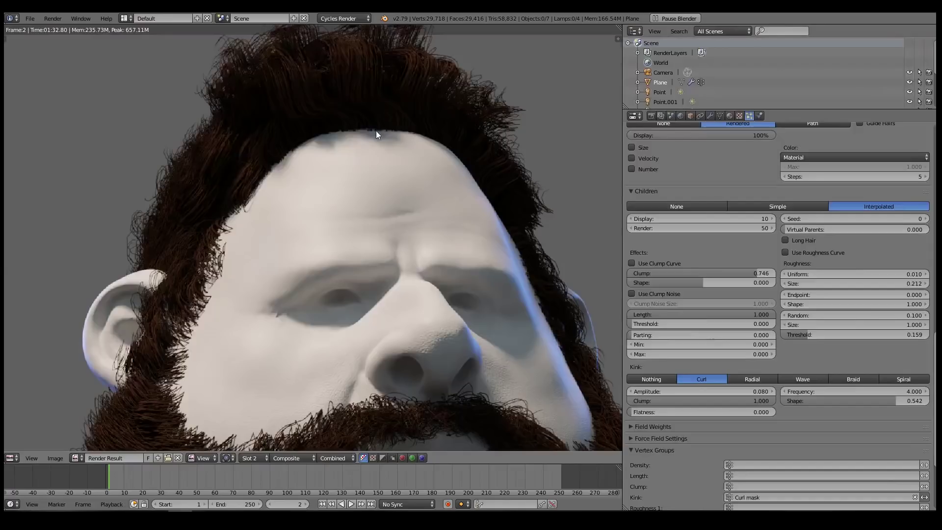
pyautogui.scroll(-4, 385, 142)
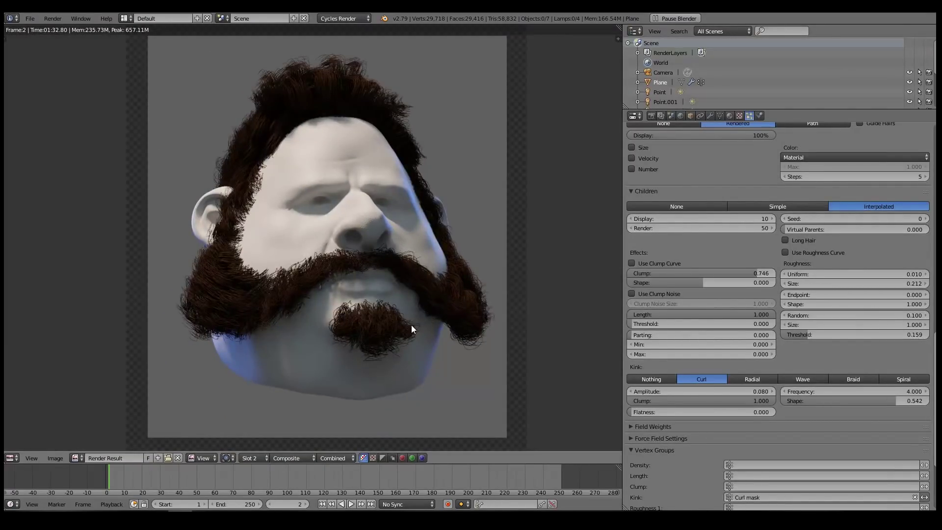
pyautogui.scroll(4, 410, 325)
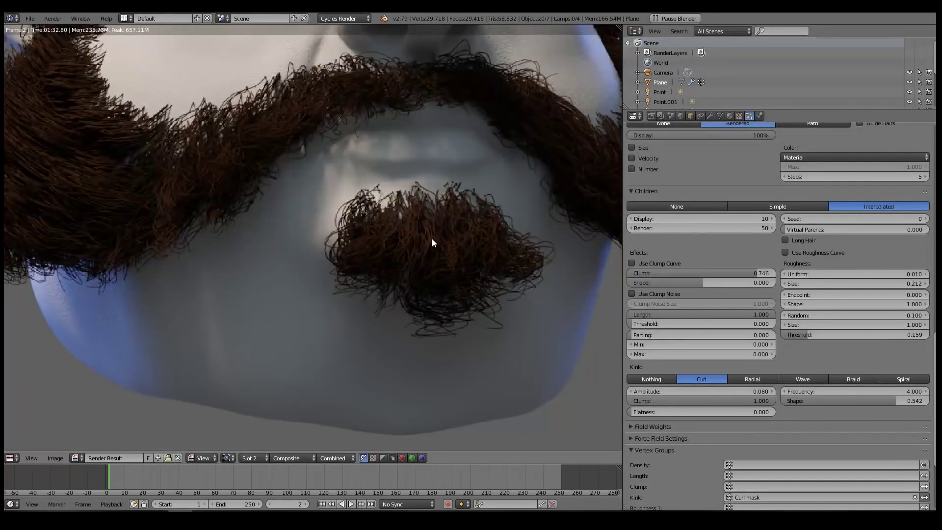
pyautogui.moveTo(347, 182); pyautogui.dragTo(293, 265, button='middle')
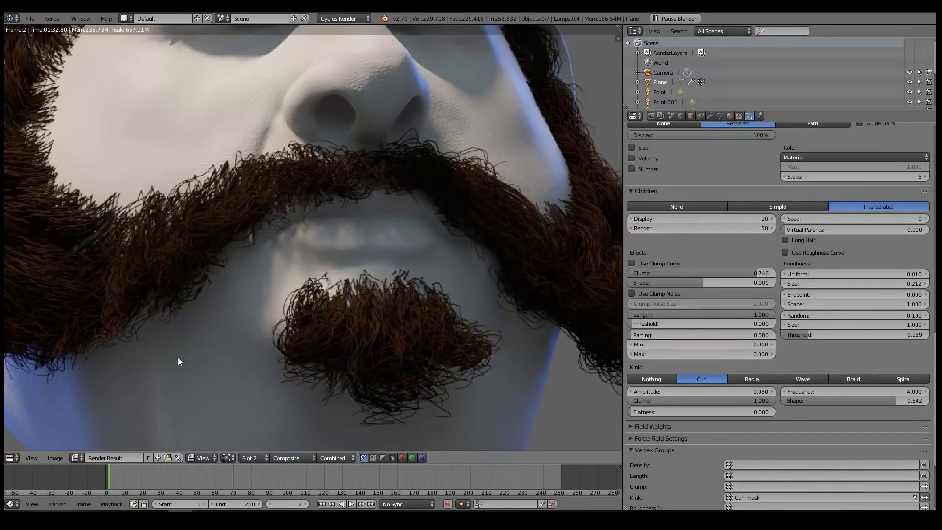
# Return from the render result to the 3D view of the head with solid shading.
pyautogui.click(10, 457)
pyautogui.click(30, 446)
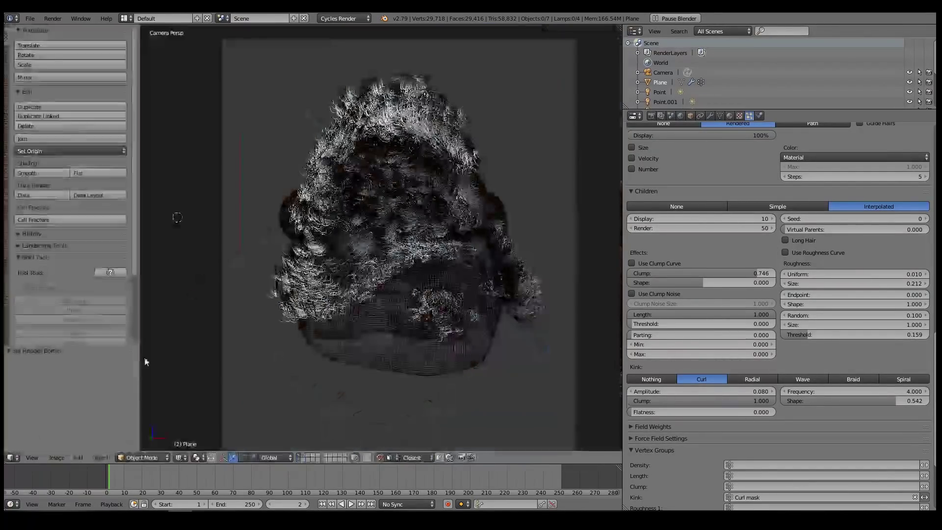
pyautogui.press('z')
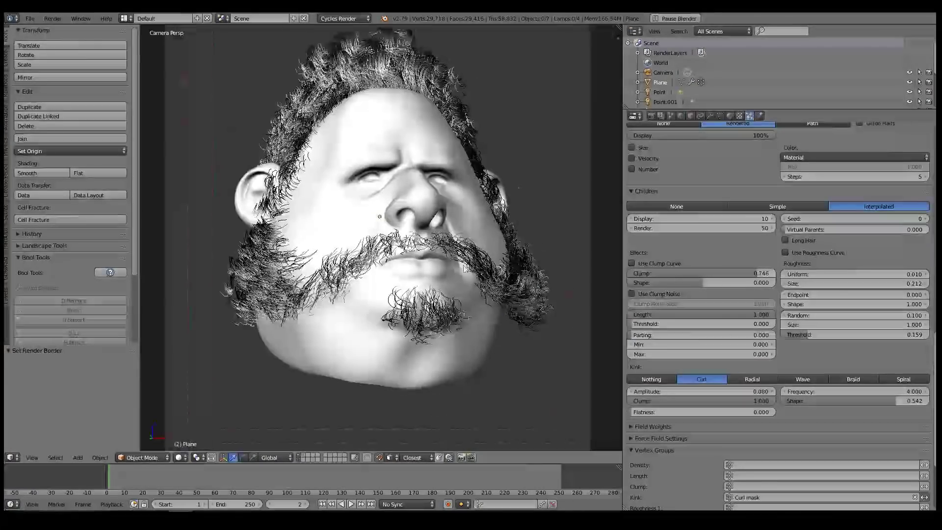
# Switch the head to particle editing and groom the front hair above the forehead with the Length and Comb brushes.
pyautogui.click(153, 457)
pyautogui.click(137, 383)
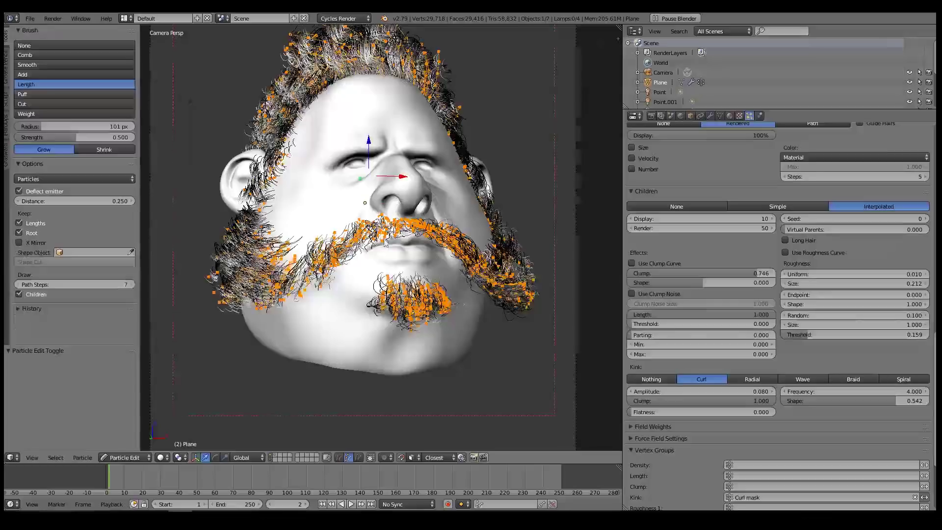
pyautogui.scroll(1, 447, 271)
pyautogui.press('KP_0')
pyautogui.scroll(5, 447, 271)
pyautogui.moveTo(381, 181); pyautogui.dragTo(420, 172, button='middle')
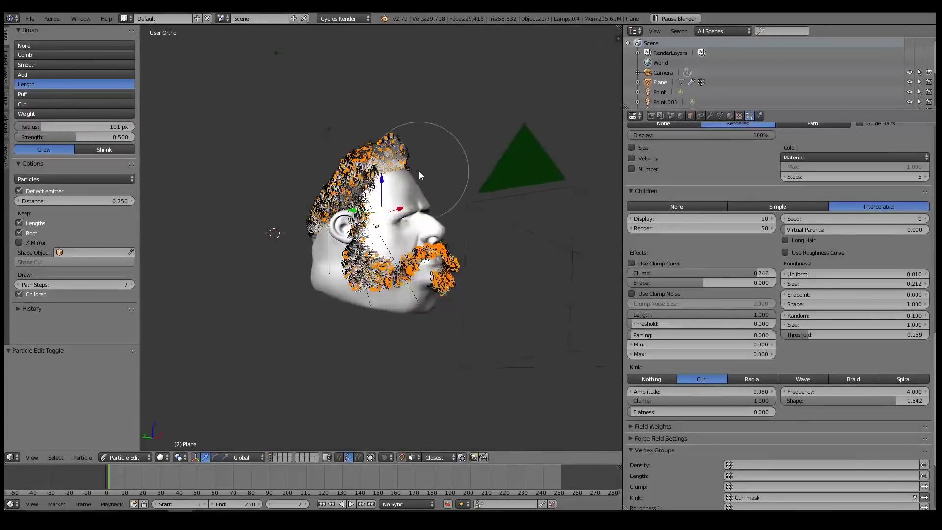
pyautogui.scroll(4, 424, 196)
pyautogui.scroll(-2, 451, 204)
pyautogui.scroll(2, 453, 201)
pyautogui.moveTo(457, 197)
pyautogui.mouseDown()
pyautogui.moveTo(487, 198)
pyautogui.moveTo(511, 177)
pyautogui.mouseUp()
pyautogui.click(59, 55)
pyautogui.scroll(1, 480, 191)
pyautogui.moveTo(510, 177)
pyautogui.mouseDown(button='middle')
pyautogui.moveTo(480, 163)
pyautogui.moveTo(328, 263)
pyautogui.moveTo(350, 243)
pyautogui.mouseUp(button='middle')
# Edit the head mesh in wireframe and pull the temple hairline back about 0.063 along Y with proportional editing.
pyautogui.press('KP_3')
pyautogui.press('z')
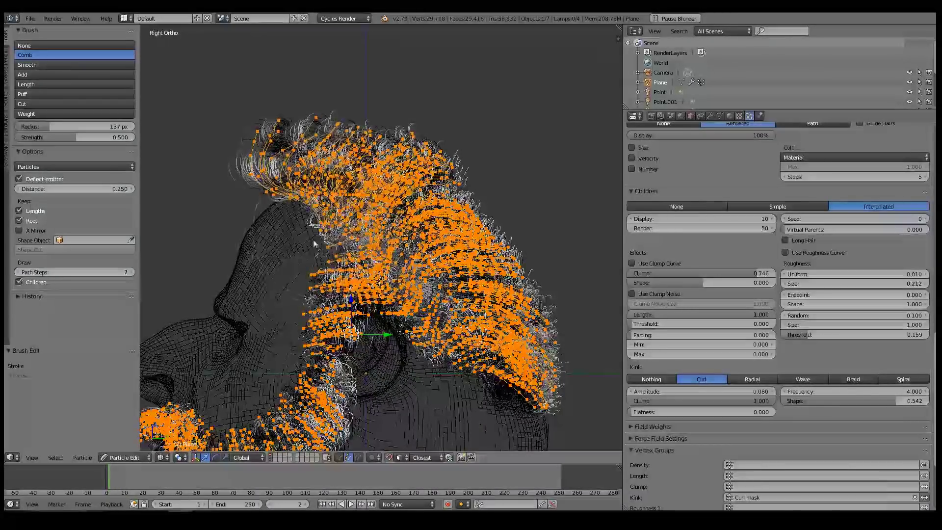
pyautogui.click(126, 457)
pyautogui.click(125, 431)
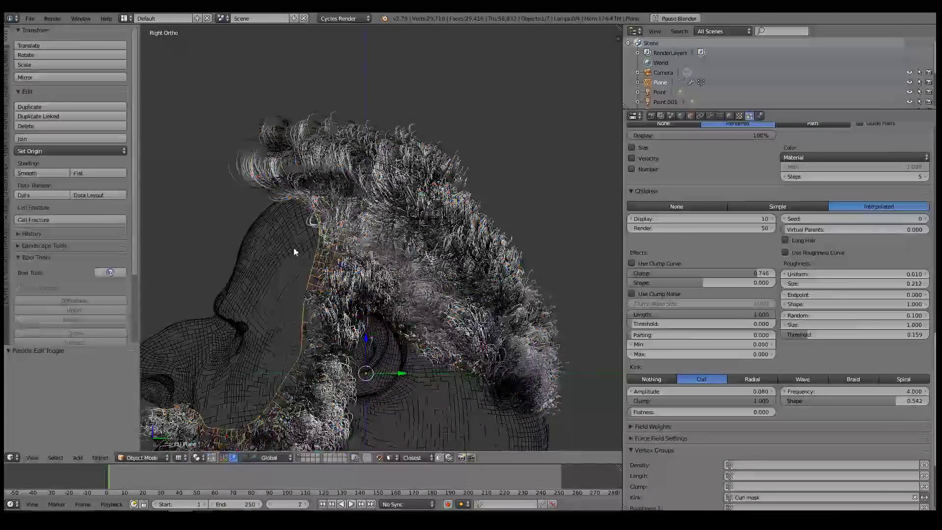
pyautogui.rightClick(316, 252)
pyautogui.scroll(4, 316, 252)
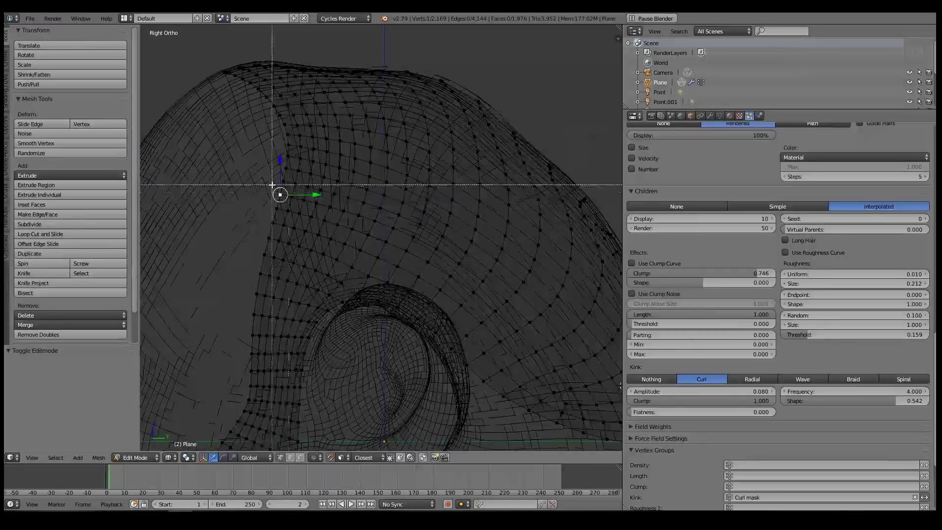
pyautogui.click(330, 457)
pyautogui.click(321, 412)
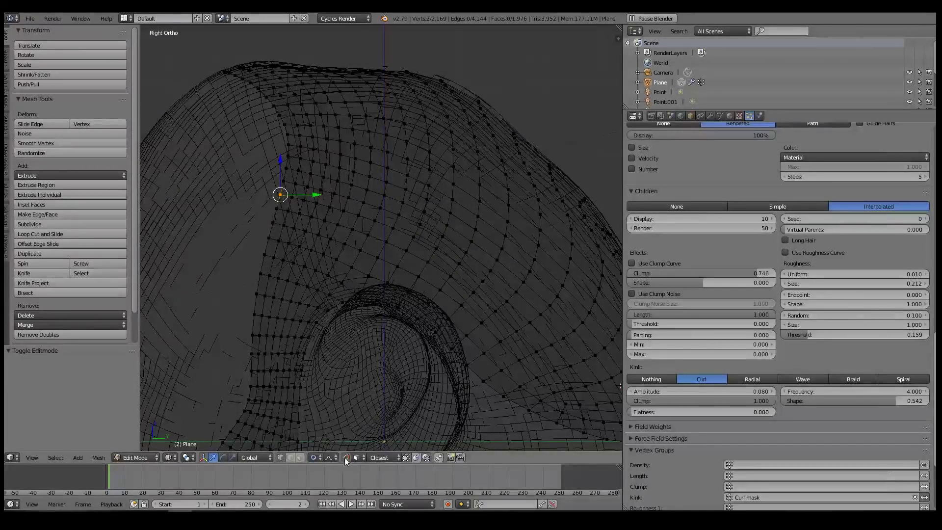
pyautogui.moveTo(320, 194); pyautogui.dragTo(360, 208)
pyautogui.scroll(-5, 338, 201)
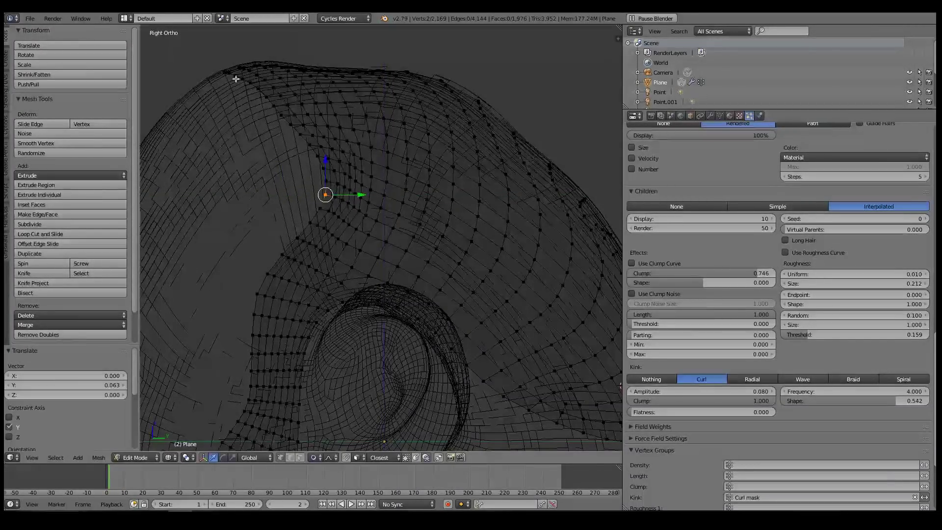
pyautogui.moveTo(392, 177); pyautogui.dragTo(453, 126, button='middle')
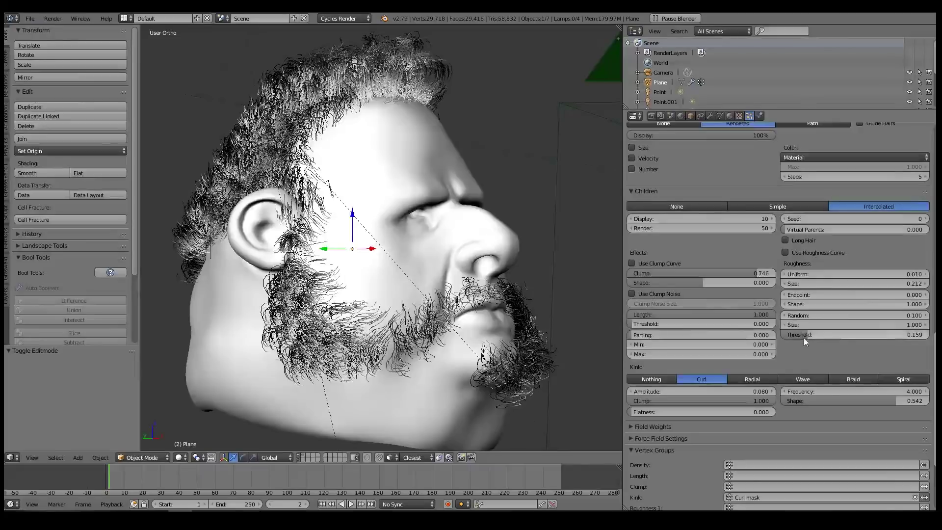
# Set the random roughness threshold of the child hairs to 0.580 and enable Long Hair.
pyautogui.moveTo(803, 334); pyautogui.dragTo(868, 335)
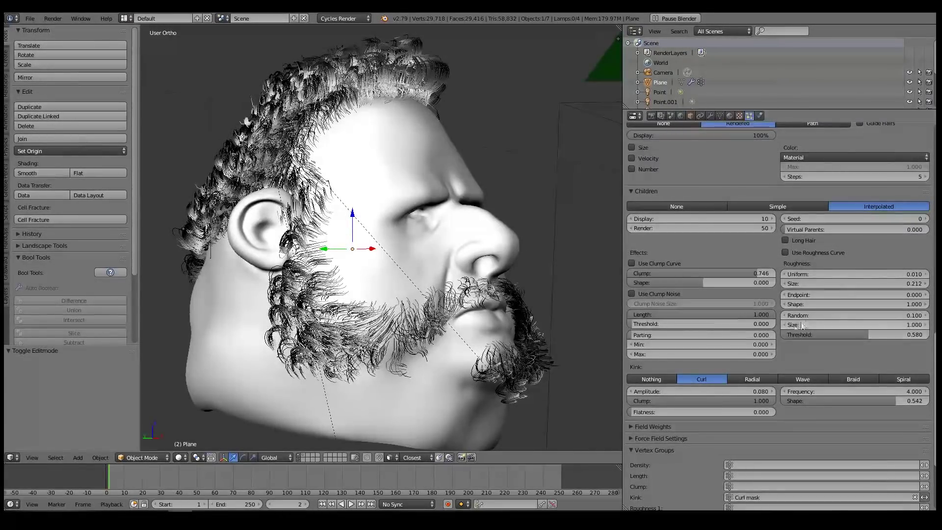
pyautogui.click(785, 240)
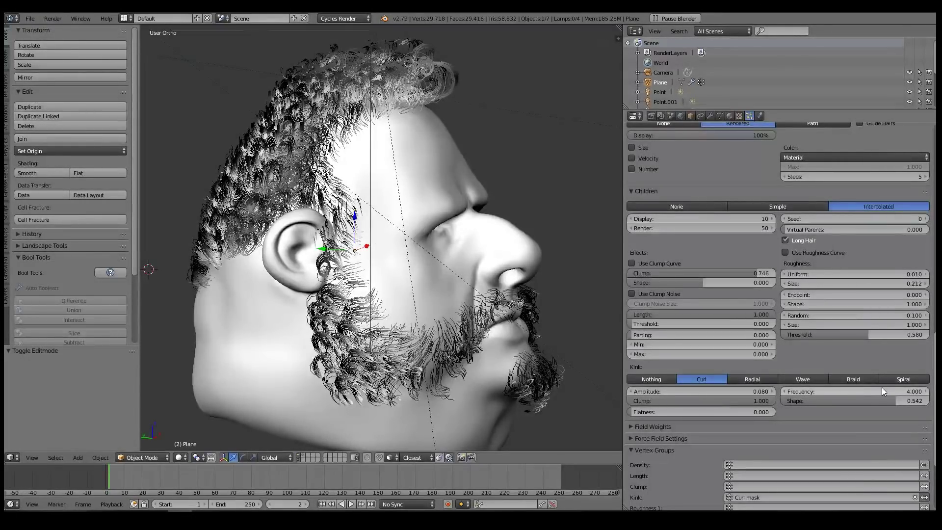
# Try curl frequencies of 0.3 and 3 on the child hairs, and settle on 3.264.
pyautogui.click(882, 388)
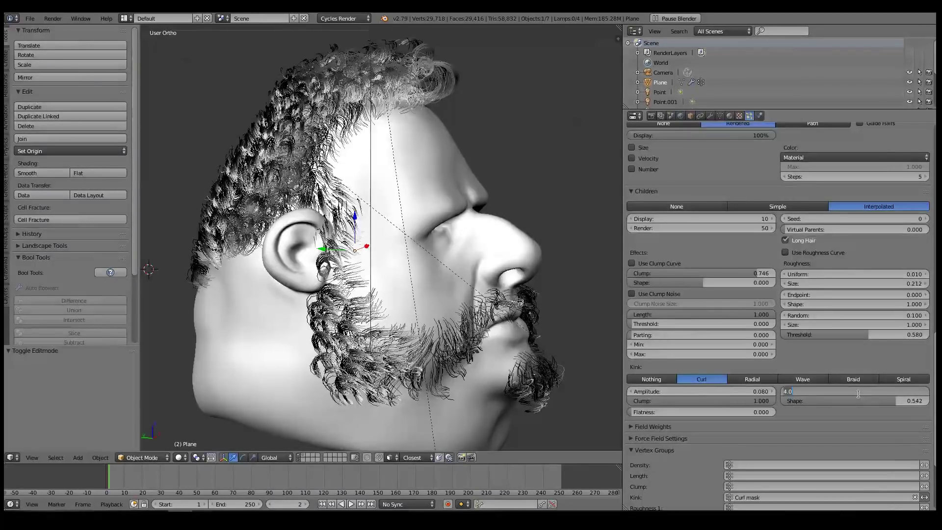
pyautogui.write('0.3')
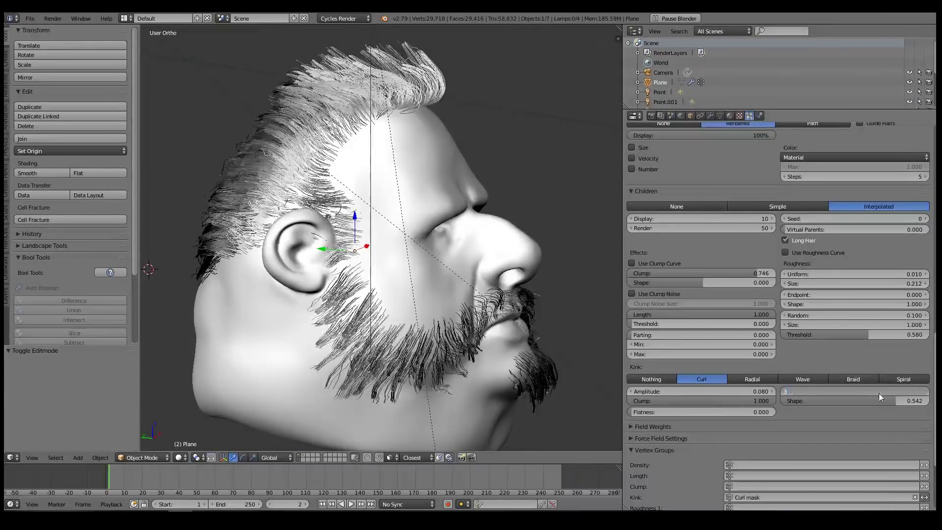
pyautogui.press('Return')
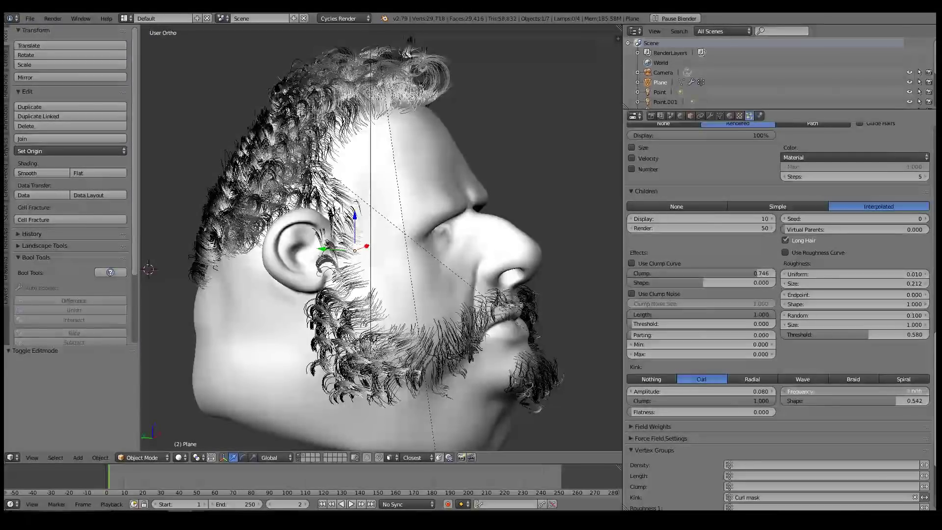
pyautogui.press('Return')
pyautogui.moveTo(888, 396); pyautogui.dragTo(938, 397)
pyautogui.moveTo(520, 122); pyautogui.dragTo(347, 124, button='middle')
pyautogui.scroll(3, 347, 124)
pyautogui.scroll(-3, 346, 124)
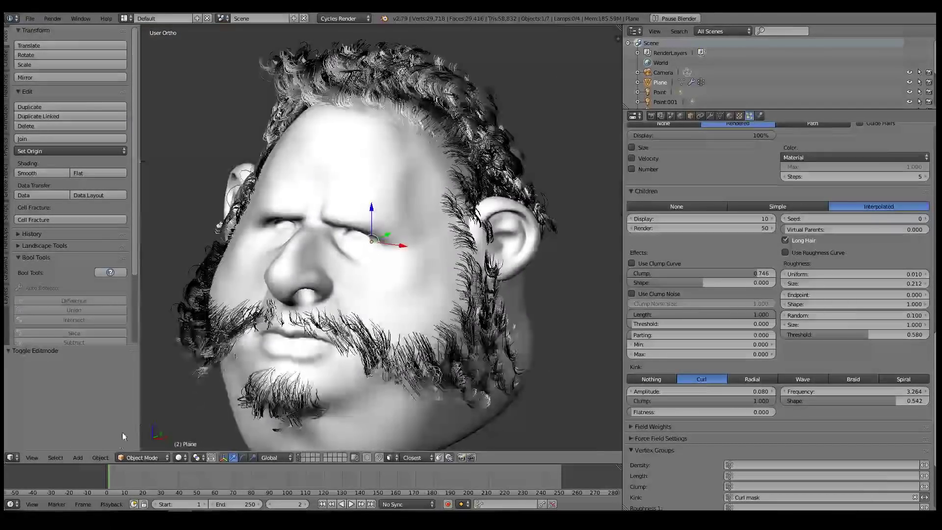
# Return to particle editing, select a single strand at the front hairline, and move it down over the forehead.
pyautogui.click(142, 457)
pyautogui.click(147, 380)
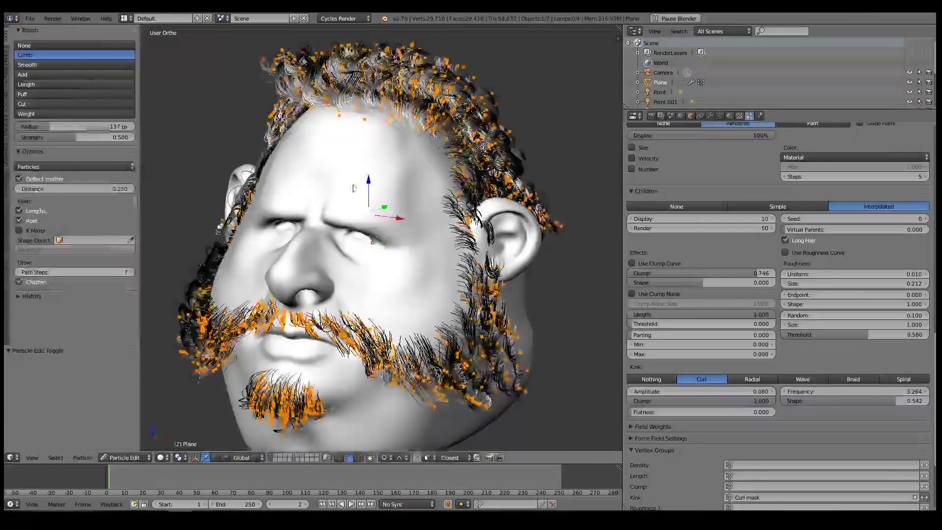
pyautogui.scroll(3, 372, 195)
pyautogui.press('a')
pyautogui.press('l')
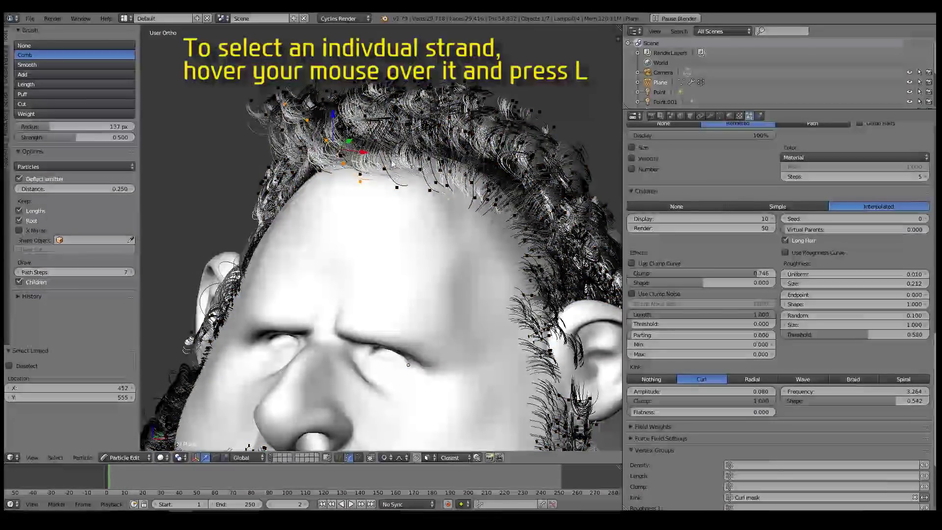
pyautogui.press('g')
pyautogui.click(311, 203)
# Fine-tune the position of the selected forehead strand from a frontal angle.
pyautogui.scroll(-2, 343, 206)
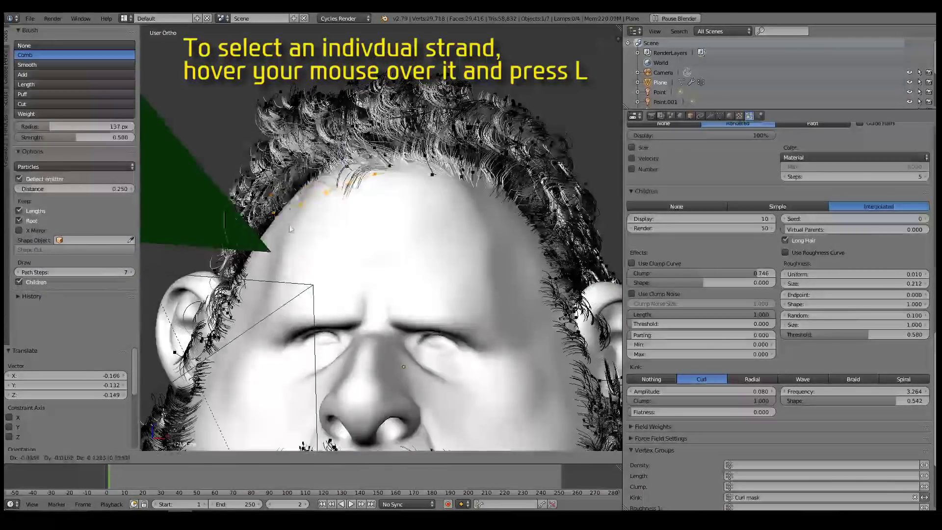
pyautogui.moveTo(358, 207); pyautogui.dragTo(300, 236, button='middle')
pyautogui.press('g')
pyautogui.click(293, 239)
pyautogui.press('g')
pyautogui.click(287, 240)
# Select another individual strand at the front hairline and reposition it with small moves.
pyautogui.press('a')
pyautogui.press('l')
pyautogui.press('a')
pyautogui.press('l')
pyautogui.moveTo(329, 194); pyautogui.dragTo(215, 326, button='middle')
pyautogui.press('g')
pyautogui.click(269, 215)
pyautogui.press('g')
pyautogui.click(255, 220)
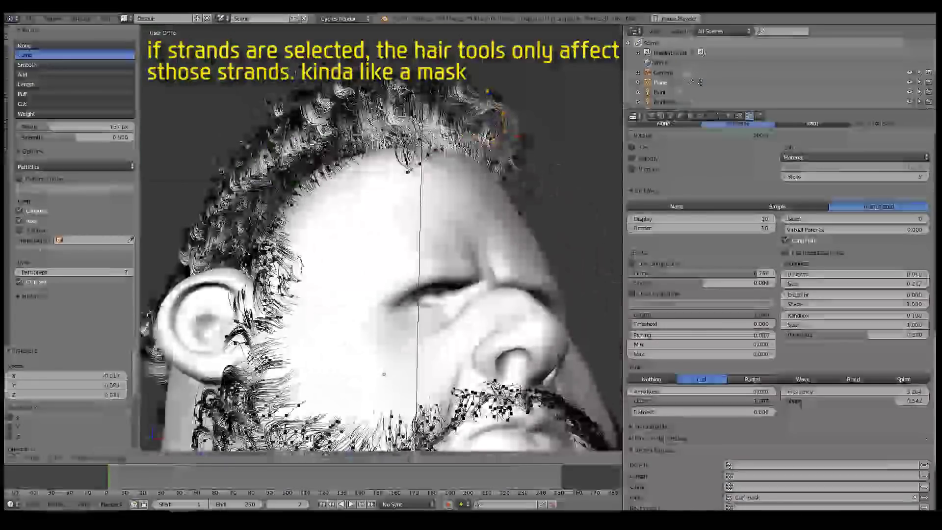
pyautogui.rightClick(488, 130)
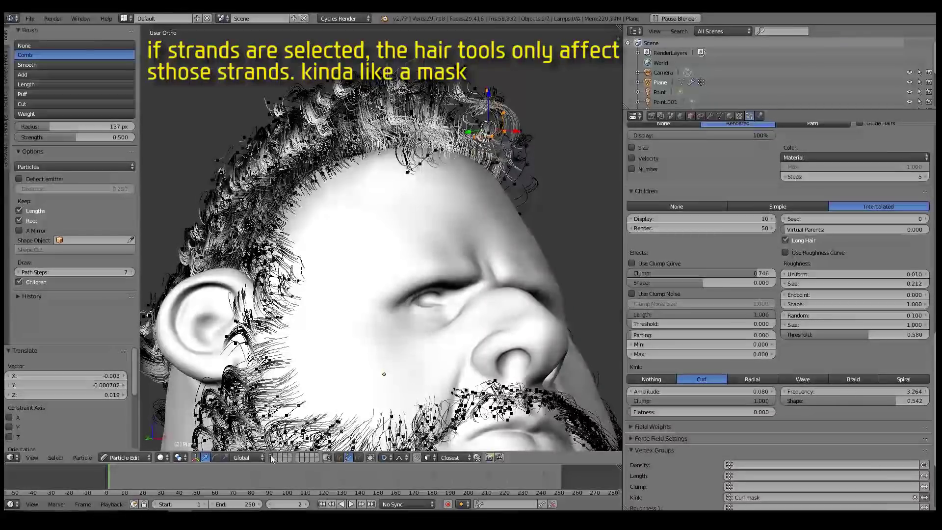
# Move a selected strand on the hairline above the ear forward by about 0.081, -0.123 and -0.002.
pyautogui.press('a')
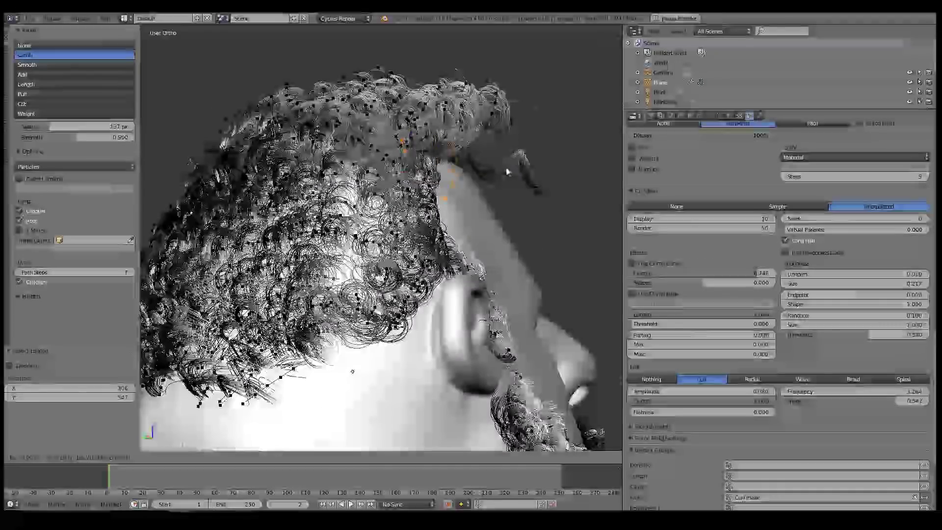
pyautogui.press('g')
pyautogui.click(481, 163)
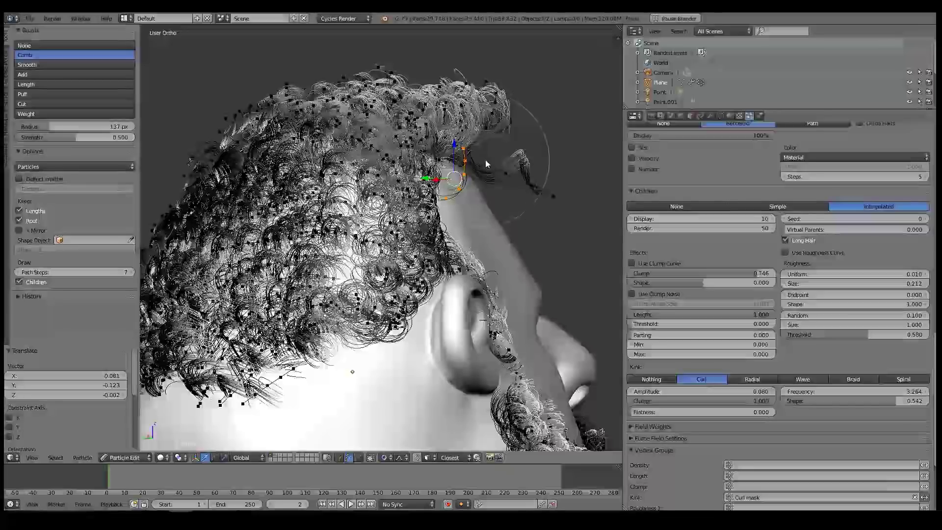
pyautogui.moveTo(490, 167); pyautogui.dragTo(425, 281, button='middle')
# Select individual strands at the temple in front of the ear one at a time and reposition them.
pyautogui.press('a')
pyautogui.press('l')
pyautogui.press('g')
pyautogui.click(481, 278)
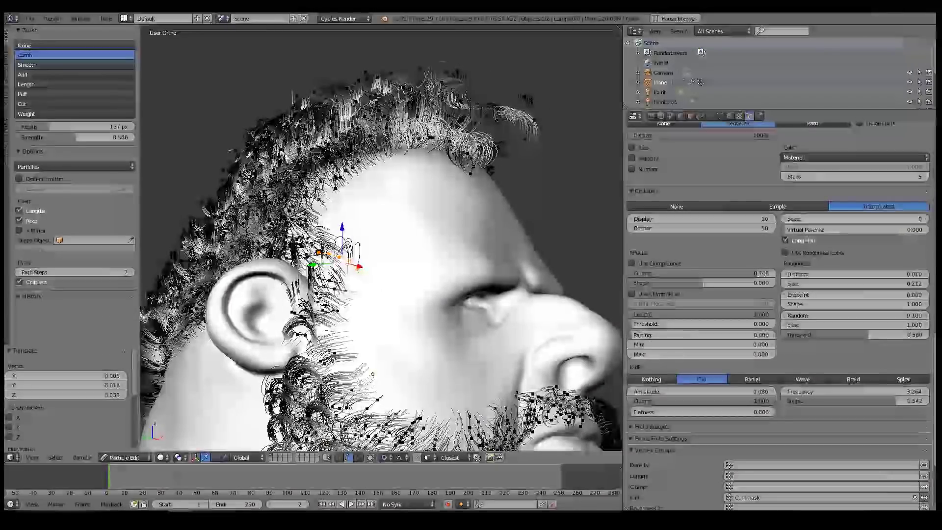
pyautogui.press('a')
pyautogui.press('l')
pyautogui.moveTo(320, 307); pyautogui.dragTo(334, 289, button='middle')
pyautogui.press('g')
pyautogui.click(375, 269)
# Select a sideburn strand beside the ear on the opposite side of the head and move it forward.
pyautogui.press('a')
pyautogui.press('l')
pyautogui.moveTo(442, 305); pyautogui.dragTo(366, 303, button='middle')
pyautogui.press('l')
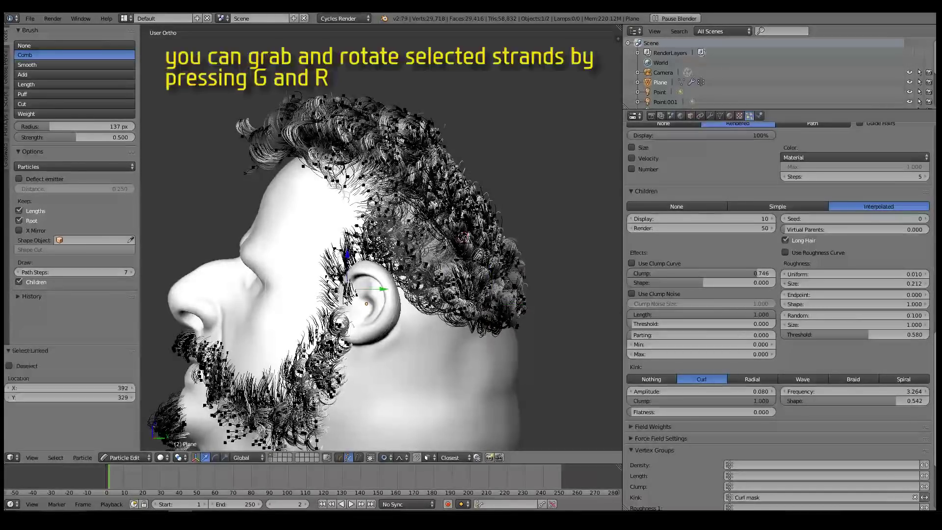
pyautogui.press('g')
pyautogui.click(315, 298)
# Select one more single strand near that ear's lobe and adjust its position in two moves.
pyautogui.moveTo(314, 298); pyautogui.dragTo(198, 458, button='middle')
pyautogui.press('a')
pyautogui.press('l')
pyautogui.press('g')
pyautogui.click(327, 295)
pyautogui.press('g')
pyautogui.click(347, 316)
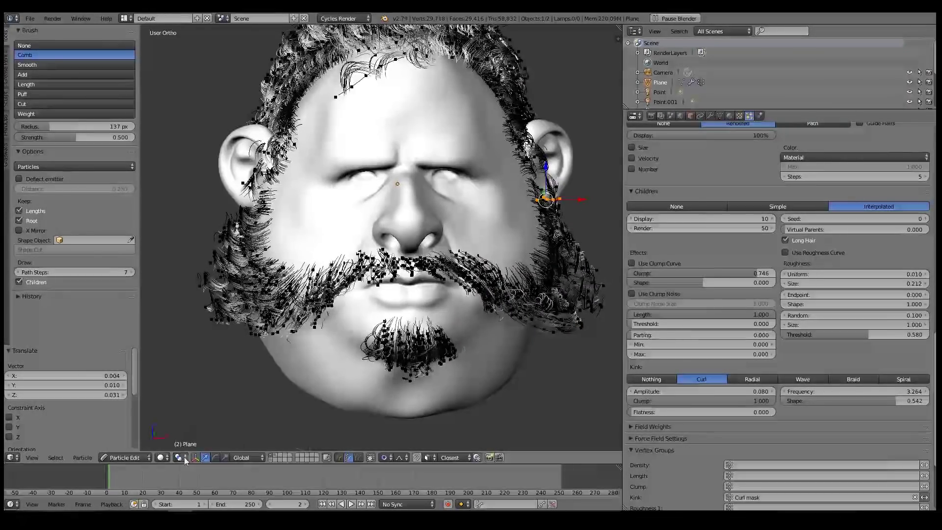
# Return the head to object mode and view the adjusted hair and beard from the front.
pyautogui.click(149, 457)
pyautogui.click(126, 381)
pyautogui.moveTo(393, 304); pyautogui.dragTo(416, 255, button='middle')
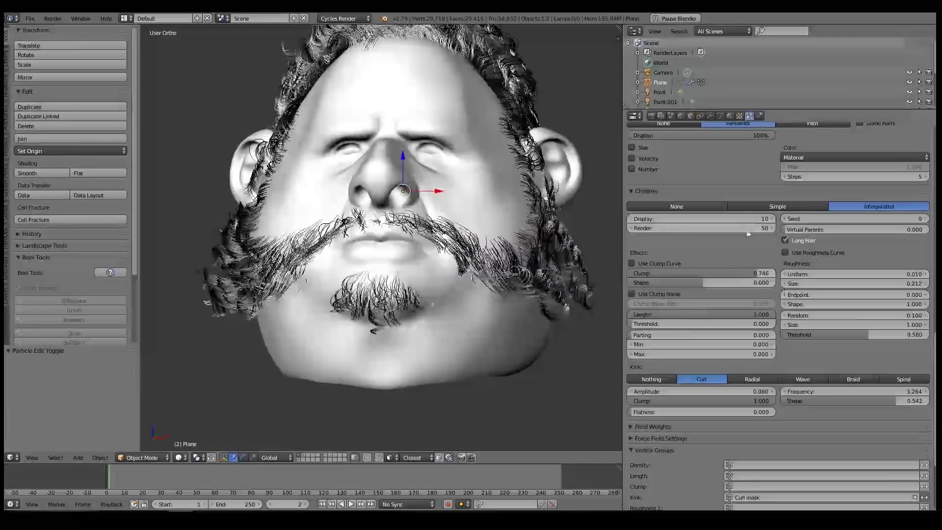
# Set the number of children displayed in the viewport for the hair particle system to 50.
pyautogui.click(750, 219)
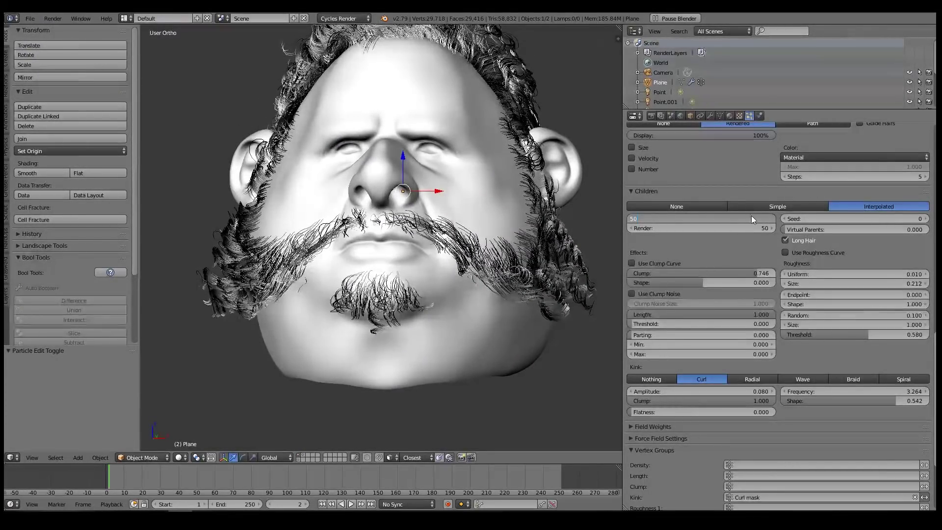
pyautogui.press('Return')
pyautogui.moveTo(387, 235); pyautogui.dragTo(363, 255, button='middle')
pyautogui.scroll(-2, 362, 255)
# Set the children's curl kink frequency to 3 and lower its shape to 0.339.
pyautogui.click(748, 391)
pyautogui.press('Return')
pyautogui.click(871, 391)
pyautogui.write('2')
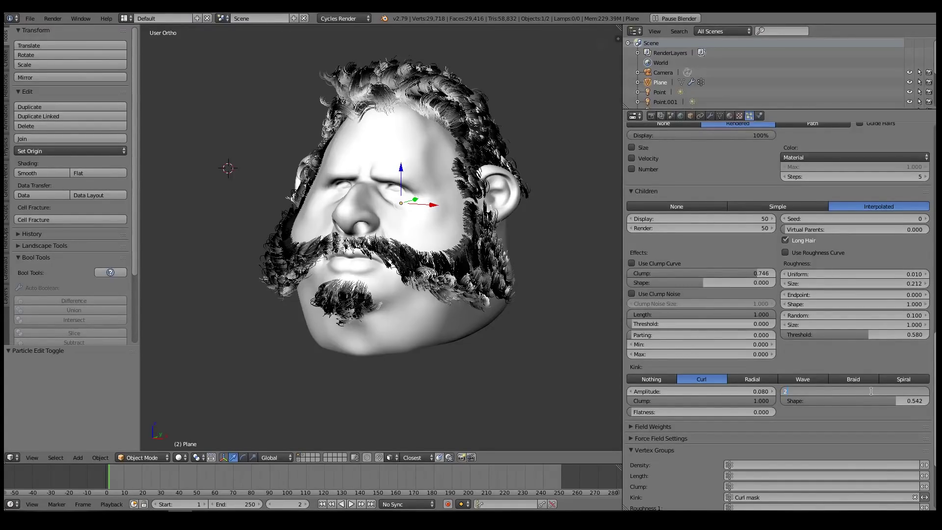
pyautogui.write('3')
pyautogui.press('Return')
pyautogui.moveTo(433, 215); pyautogui.dragTo(442, 220, button='middle')
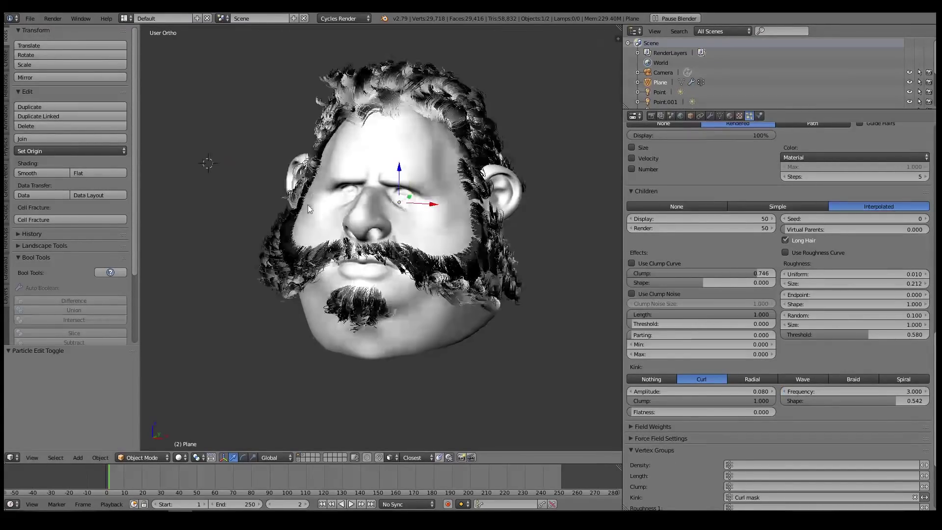
pyautogui.moveTo(896, 400)
pyautogui.mouseDown()
pyautogui.moveTo(872, 400)
pyautogui.moveTo(882, 400)
pyautogui.mouseUp()
pyautogui.moveTo(407, 210); pyautogui.dragTo(432, 211, button='middle')
# Switch the head to Particle Edit mode and set the displayed children to 20.
pyautogui.click(168, 458)
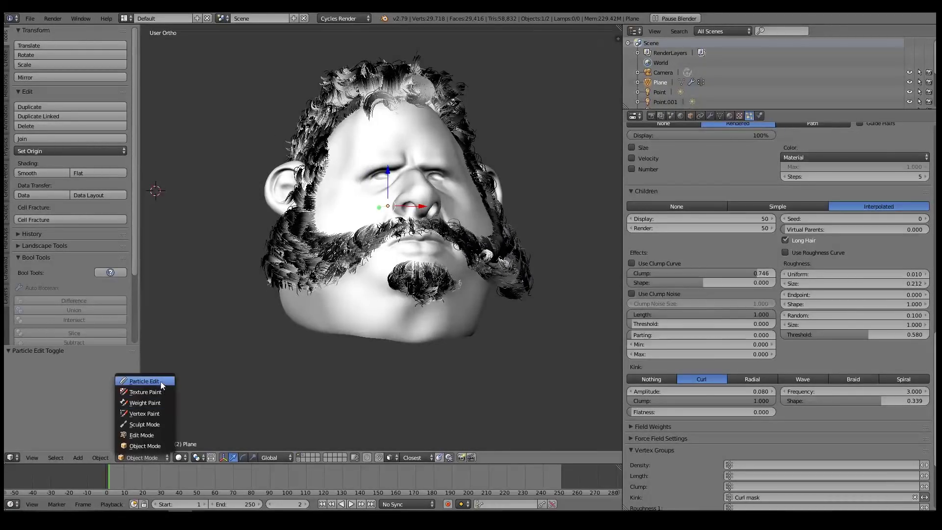
pyautogui.press('Return')
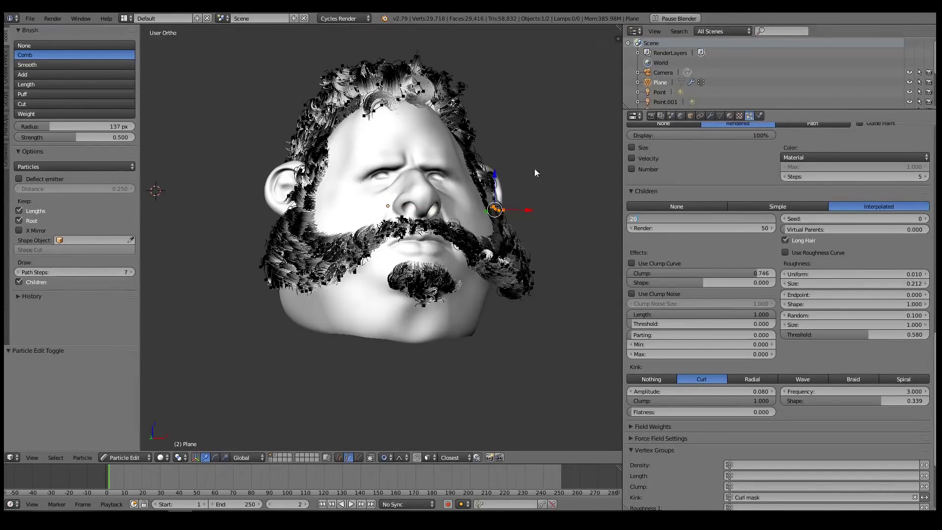
pyautogui.scroll(3, 490, 94)
pyautogui.moveTo(490, 93); pyautogui.dragTo(441, 135, button='middle')
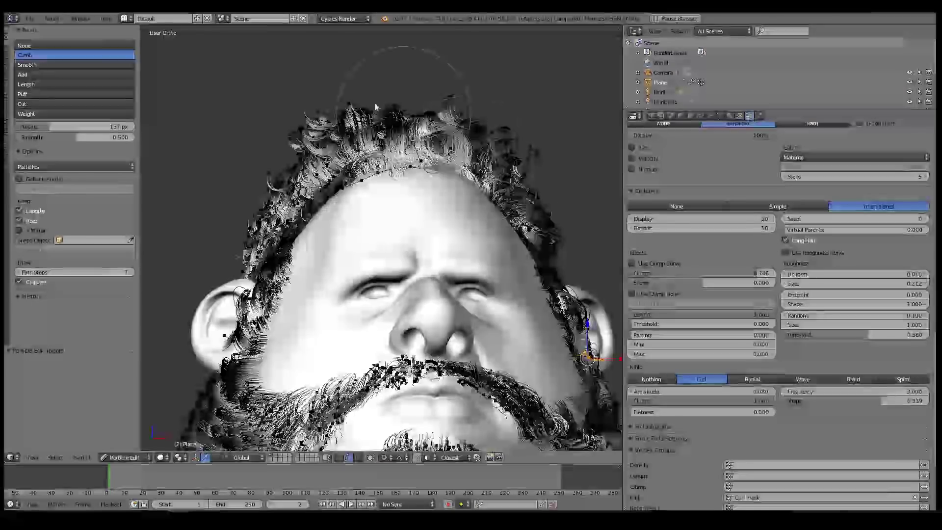
# Select all hairs, adjust the length along both sides of the hair with the Length brush, and deselect them.
pyautogui.click(37, 84)
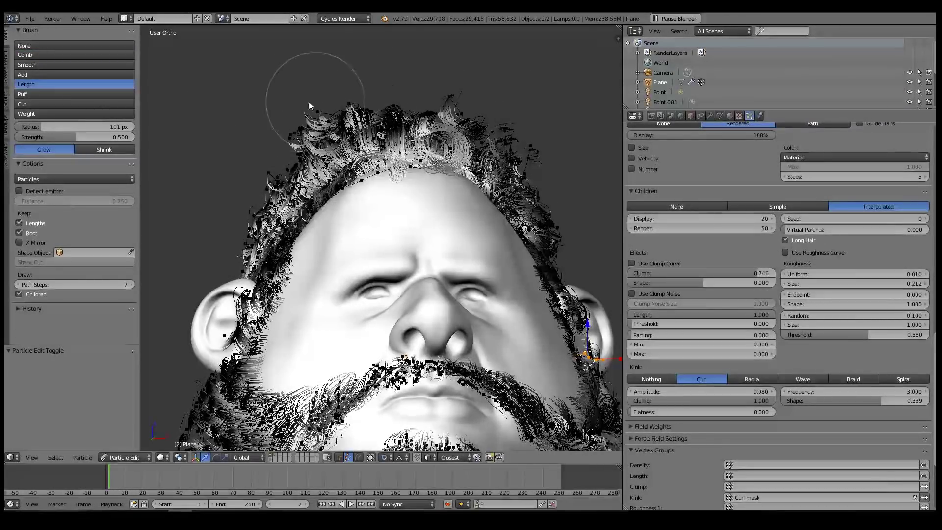
pyautogui.press('a')
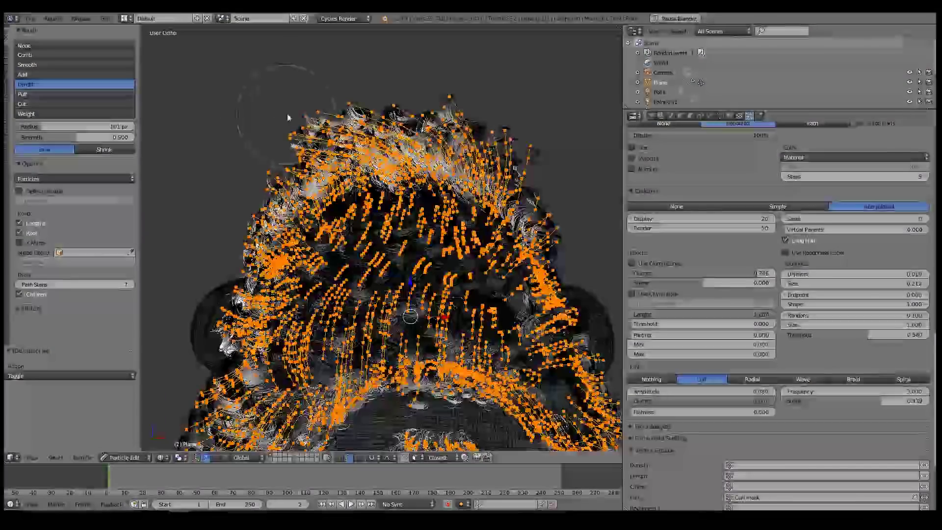
pyautogui.moveTo(277, 132)
pyautogui.mouseDown()
pyautogui.moveTo(287, 128)
pyautogui.moveTo(244, 166)
pyautogui.mouseUp()
pyautogui.moveTo(511, 115)
pyautogui.keyDown('shift'); pyautogui.mouseDown()
pyautogui.moveTo(566, 183)
pyautogui.moveTo(534, 142)
pyautogui.mouseUp(); pyautogui.keyUp('shift')
pyautogui.moveTo(534, 142); pyautogui.dragTo(534, 64, button='middle')
pyautogui.scroll(-1, 422, 186)
pyautogui.moveTo(422, 186); pyautogui.dragTo(441, 261, button='middle')
pyautogui.scroll(-6, 442, 264)
pyautogui.press('z')
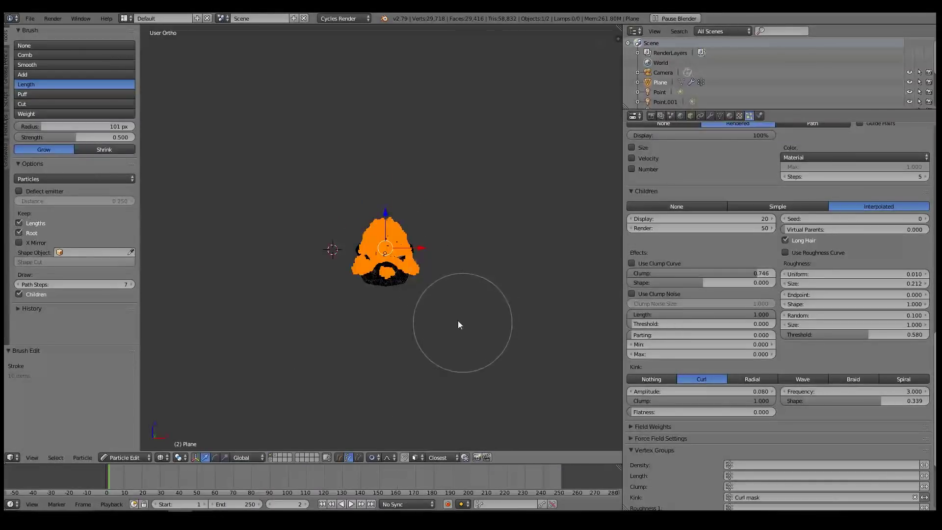
pyautogui.press('a')
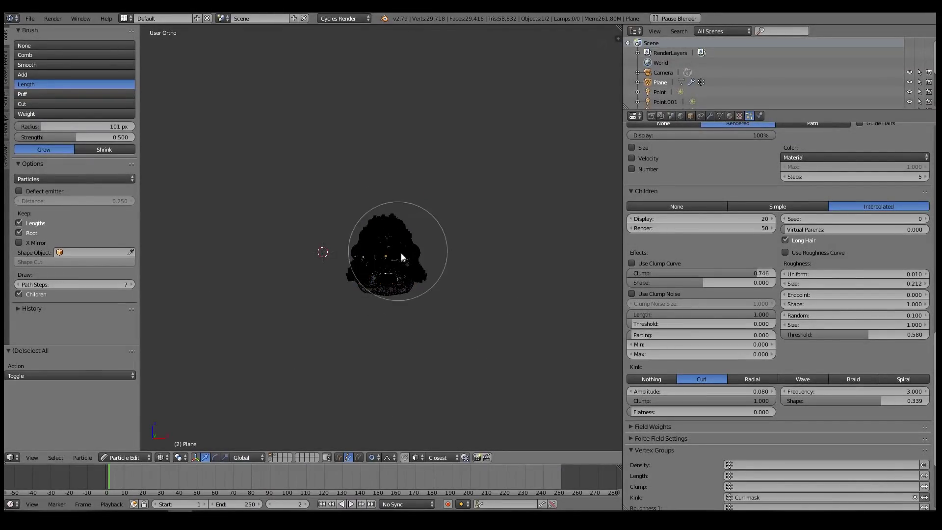
# Return to Object Mode and review the hairstyle from the side, front and back.
pyautogui.scroll(2, 395, 241)
pyautogui.moveTo(384, 216); pyautogui.dragTo(346, 199, button='middle')
pyautogui.scroll(4, 347, 200)
pyautogui.press('z')
pyautogui.moveTo(394, 128); pyautogui.dragTo(461, 133, button='middle')
pyautogui.moveTo(395, 189); pyautogui.dragTo(352, 201, button='middle')
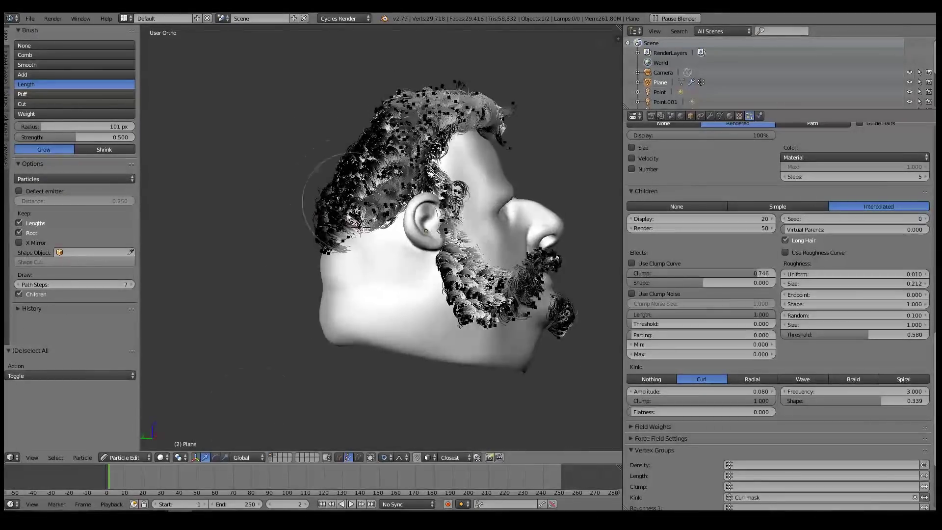
pyautogui.click(124, 458)
pyautogui.click(133, 447)
pyautogui.moveTo(479, 267)
pyautogui.mouseDown(button='middle')
pyautogui.moveTo(361, 275)
pyautogui.moveTo(473, 275)
pyautogui.mouseUp(button='middle')
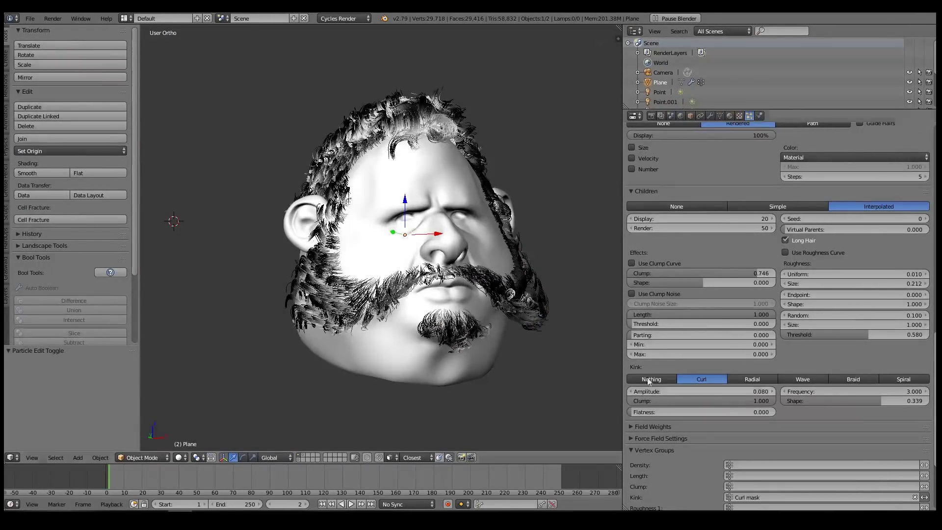
pyautogui.moveTo(290, 196); pyautogui.dragTo(365, 203, button='middle')
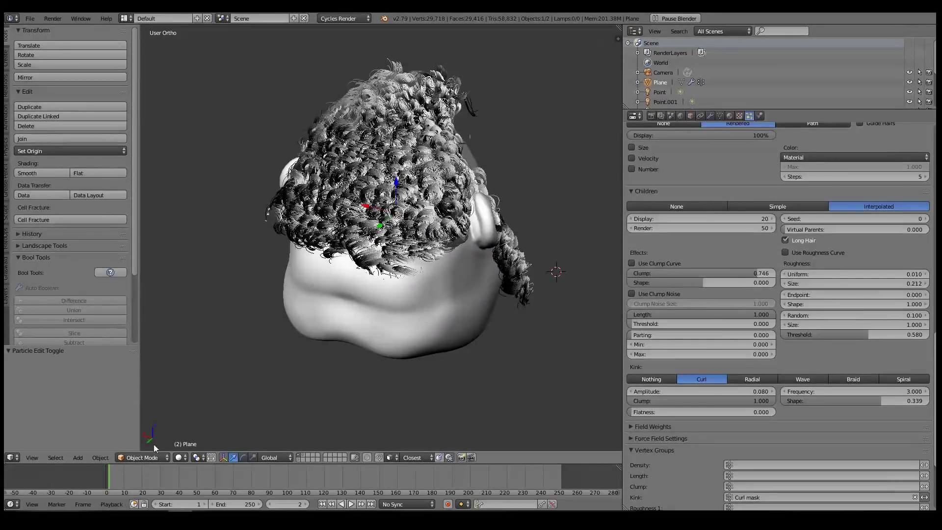
# Switch the head to Weight Paint mode and set the displayed children to 1.
pyautogui.click(141, 457)
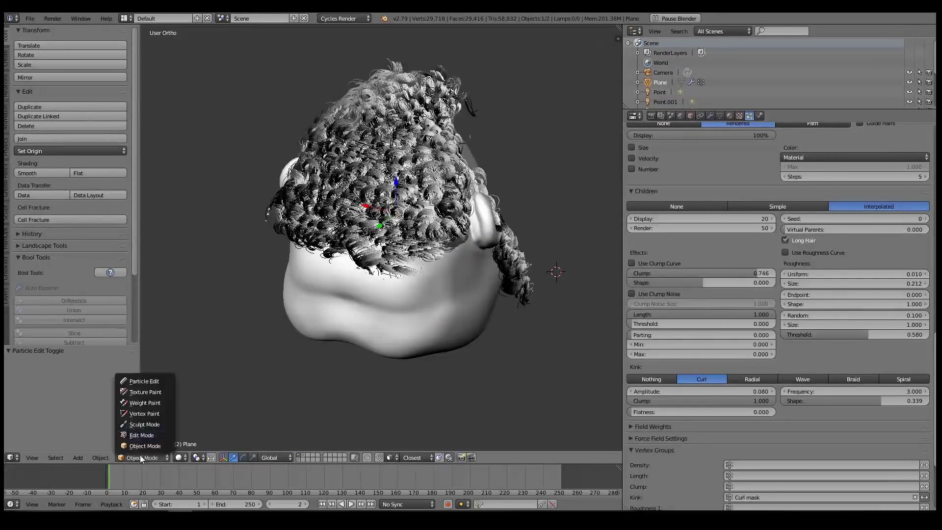
pyautogui.click(148, 402)
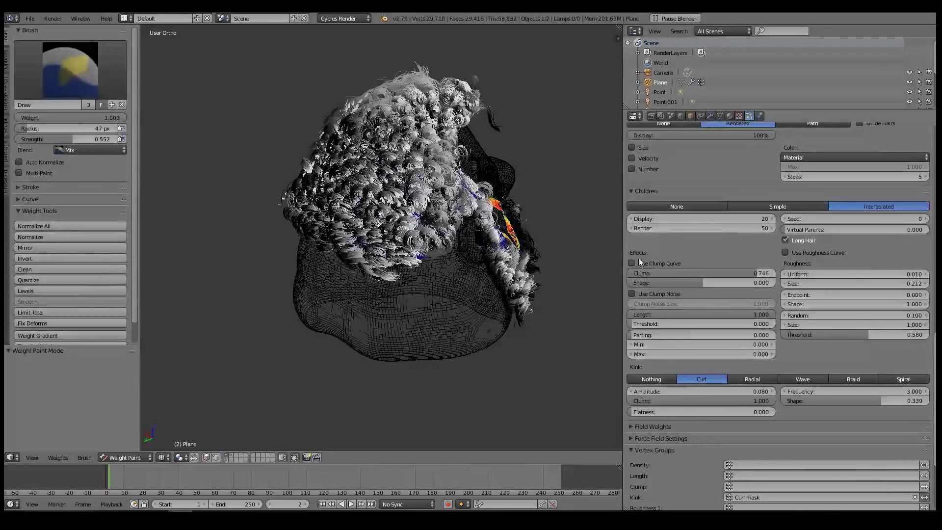
pyautogui.press('Return')
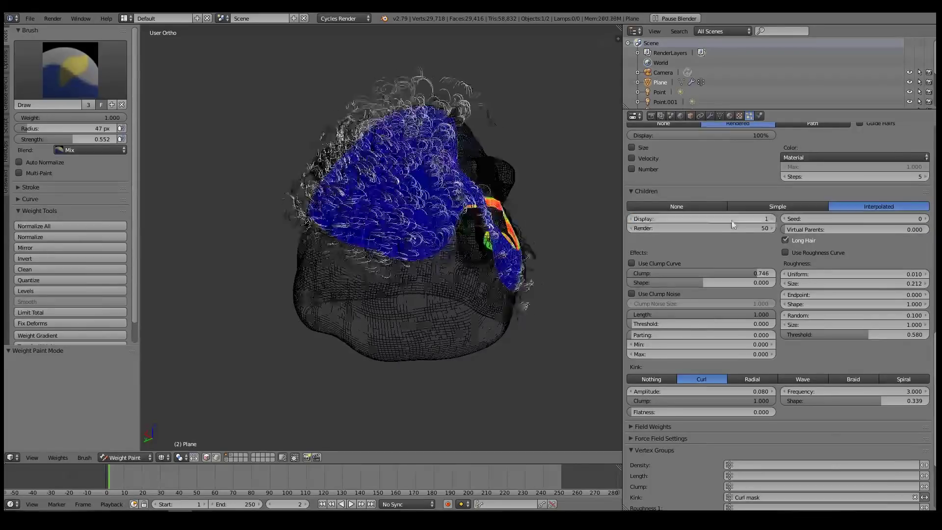
# Paint weight 1 across the back of the scalp in the Curl mask vertex group with a 73 px brush radius.
pyautogui.moveTo(511, 216); pyautogui.dragTo(471, 200, button='middle')
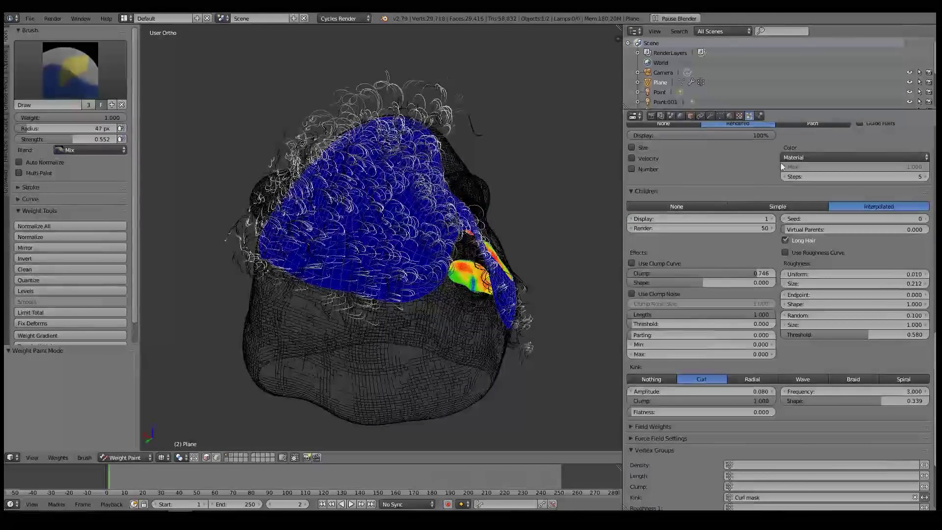
pyautogui.scroll(1, 740, 157)
pyautogui.click(720, 116)
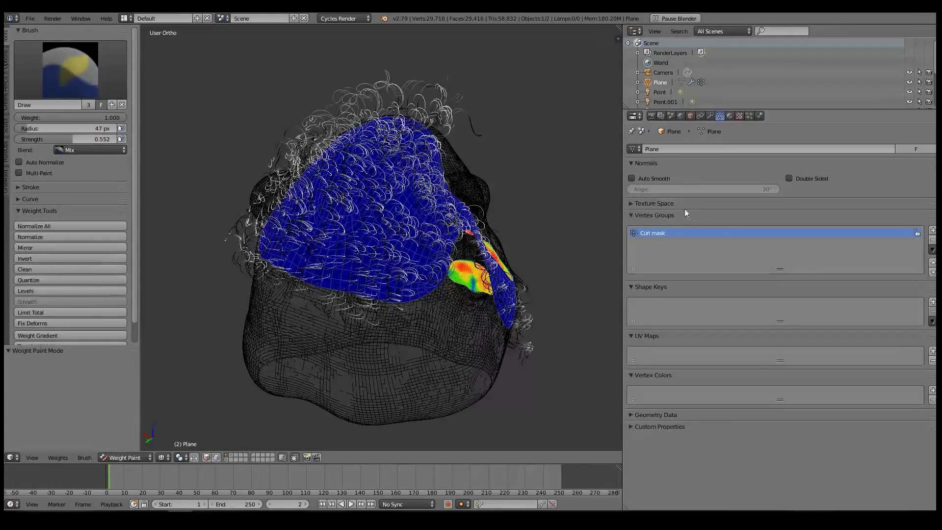
pyautogui.press('f')
pyautogui.click(301, 274)
pyautogui.moveTo(301, 274); pyautogui.dragTo(299, 272)
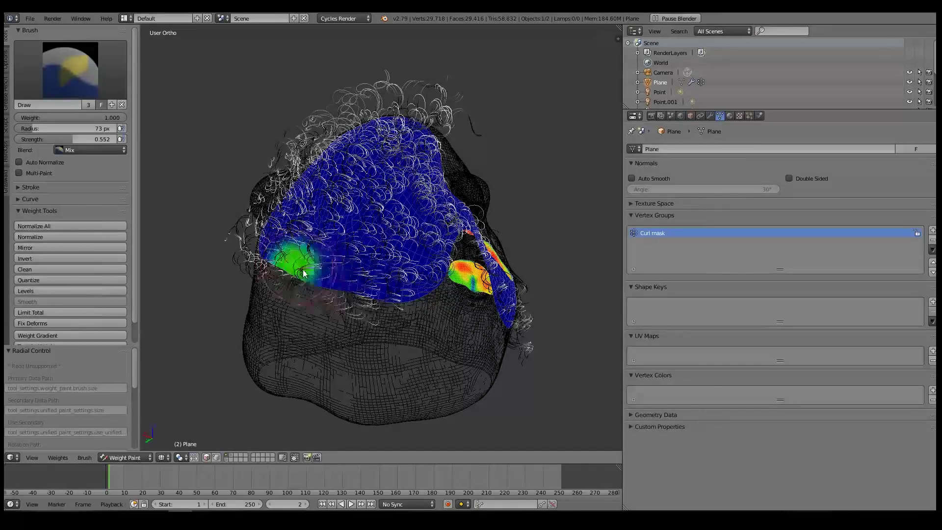
pyautogui.moveTo(313, 262); pyautogui.dragTo(348, 277, button='middle')
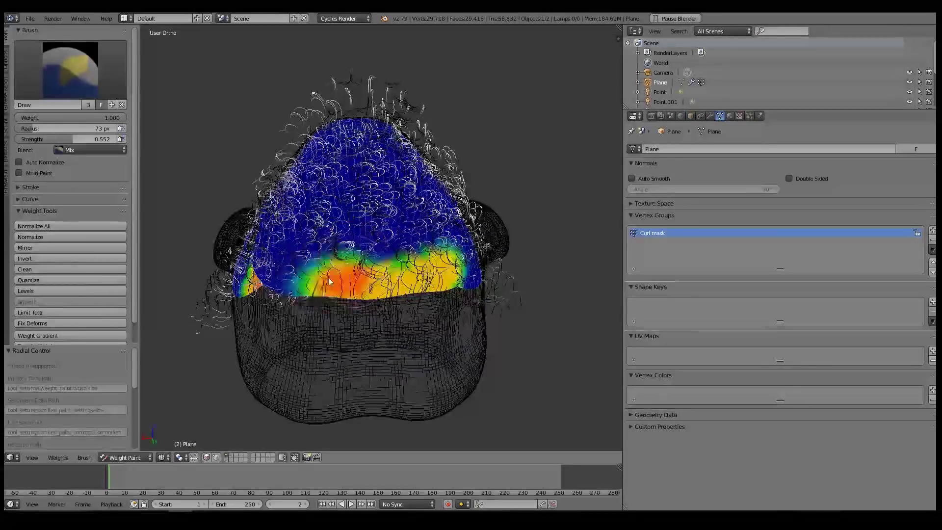
pyautogui.moveTo(357, 201)
pyautogui.mouseDown(button='middle')
pyautogui.moveTo(294, 125)
pyautogui.moveTo(377, 117)
pyautogui.mouseUp(button='middle')
pyautogui.moveTo(324, 214); pyautogui.dragTo(387, 227, button='middle')
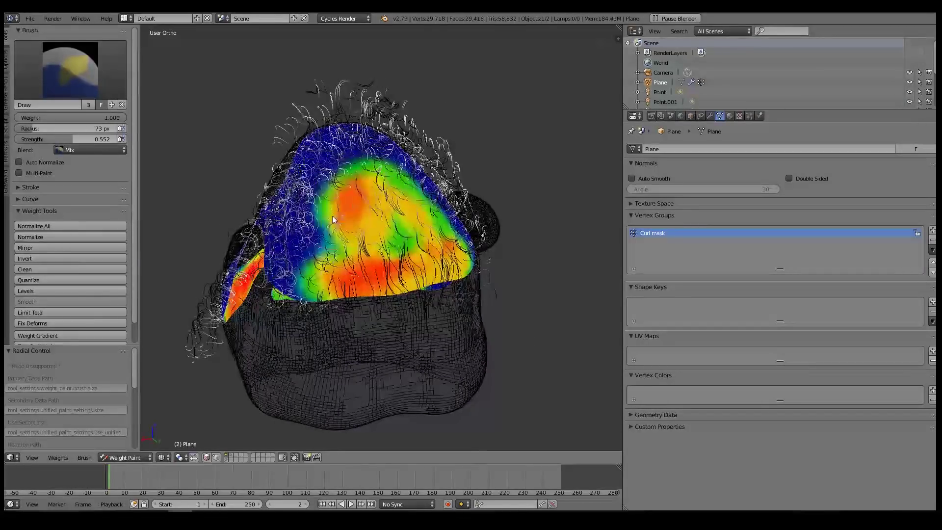
pyautogui.moveTo(306, 272); pyautogui.dragTo(376, 247, button='middle')
# Sample a weight of 0 from the mesh and paint over the back of the scalp to reduce the Curl mask.
pyautogui.press('z')
pyautogui.keyDown('ctrl'); pyautogui.click(298, 265); pyautogui.keyUp('ctrl')
pyautogui.press('z')
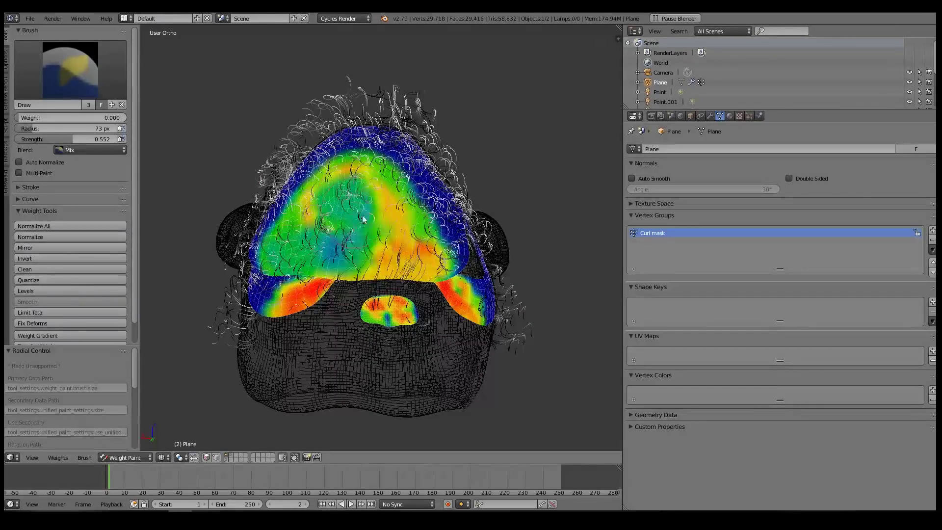
pyautogui.moveTo(369, 268)
pyautogui.mouseDown(button='middle')
pyautogui.moveTo(370, 254)
pyautogui.moveTo(393, 259)
pyautogui.moveTo(339, 187)
pyautogui.moveTo(335, 283)
pyautogui.moveTo(382, 299)
pyautogui.moveTo(411, 185)
pyautogui.moveTo(397, 196)
pyautogui.mouseUp(button='middle')
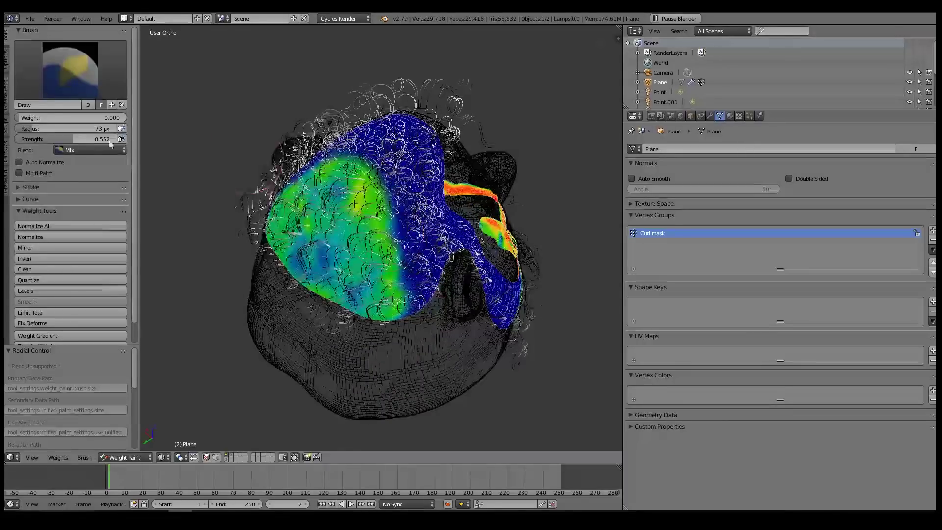
# Soften the edges of the painted Curl mask area on the back of the head with the Blur brush.
pyautogui.click(71, 63)
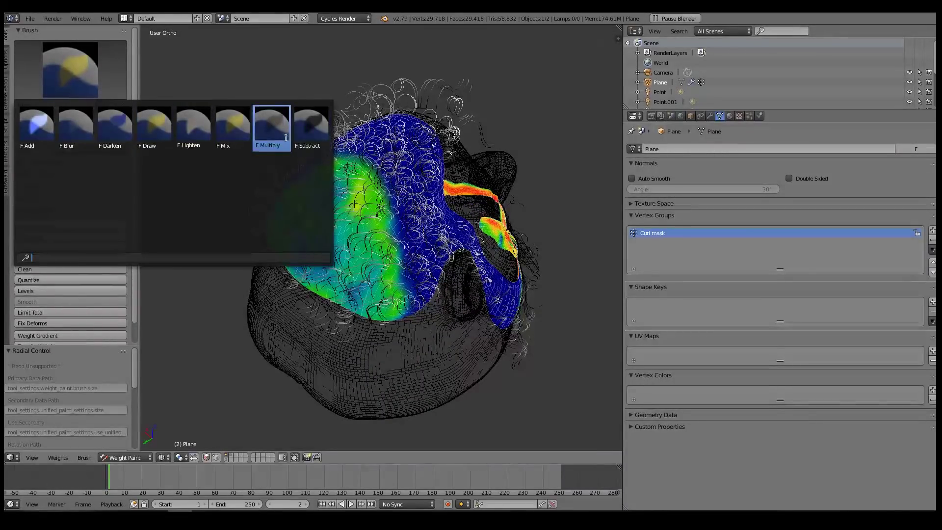
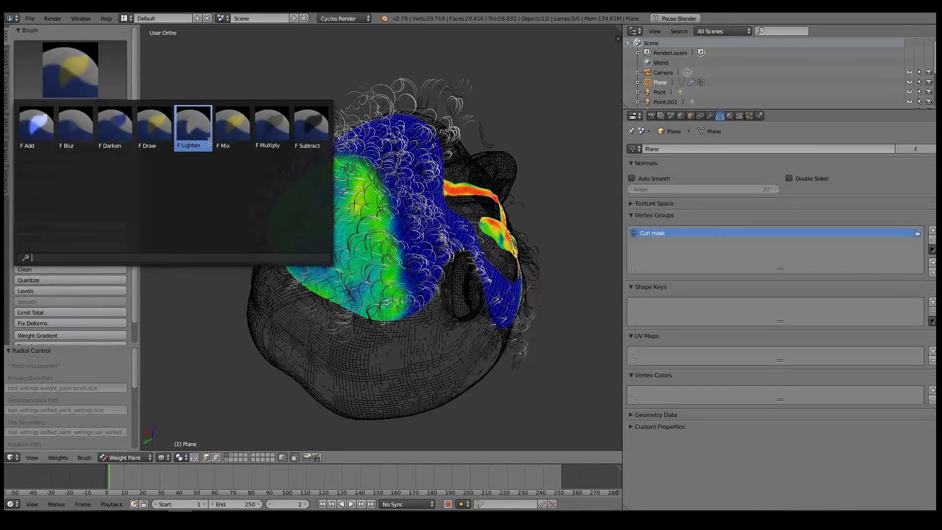
pyautogui.click(69, 129)
pyautogui.moveTo(404, 307)
pyautogui.mouseDown()
pyautogui.moveTo(378, 155)
pyautogui.moveTo(344, 147)
pyautogui.mouseUp()
pyautogui.moveTo(343, 146); pyautogui.dragTo(389, 171, button='middle')
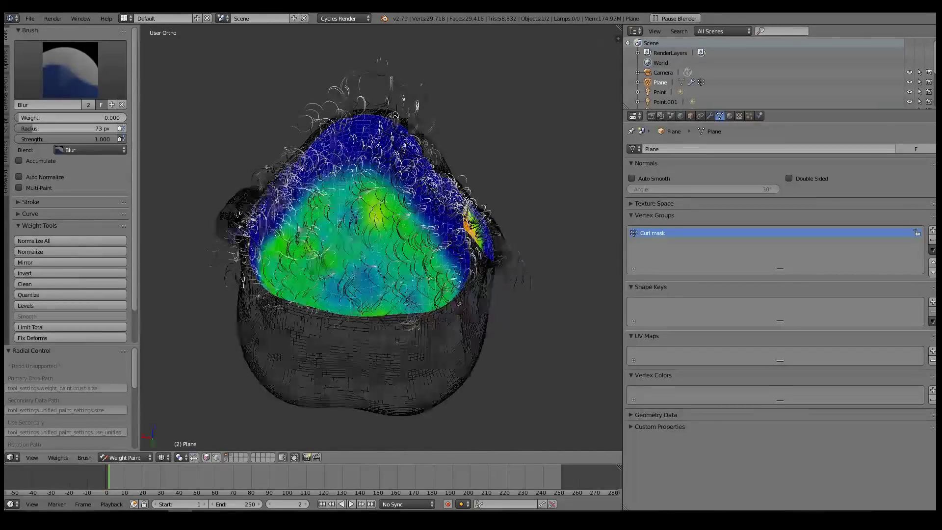
pyautogui.moveTo(296, 219); pyautogui.dragTo(351, 209, button='middle')
# Leave Weight Paint mode and switch the head to Particle Edit mode.
pyautogui.press('z')
pyautogui.moveTo(321, 288)
pyautogui.mouseDown(button='middle')
pyautogui.moveTo(501, 216)
pyautogui.moveTo(292, 338)
pyautogui.mouseUp(button='middle')
pyautogui.click(117, 457)
pyautogui.click(132, 401)
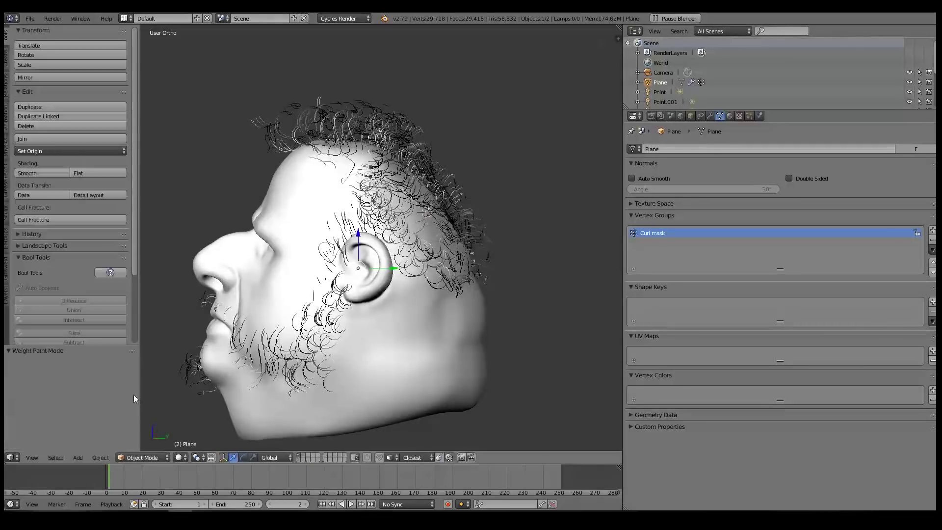
pyautogui.click(119, 457)
pyautogui.click(137, 381)
pyautogui.moveTo(471, 226); pyautogui.dragTo(484, 248, button='middle')
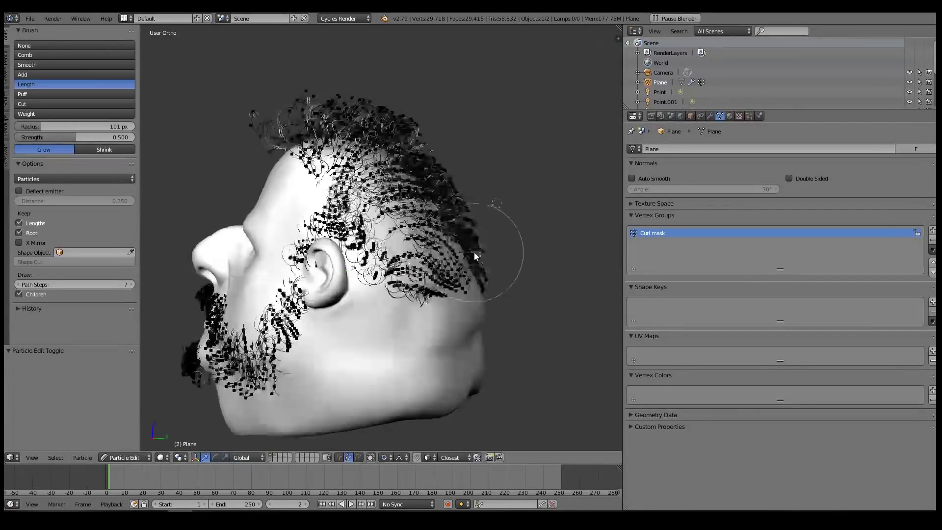
# Deselect all hairs and lengthen the strands at the lower back of the head with the Length brush set to Grow.
pyautogui.scroll(3, 493, 279)
pyautogui.moveTo(502, 314); pyautogui.dragTo(476, 265, button='middle')
pyautogui.click(54, 55)
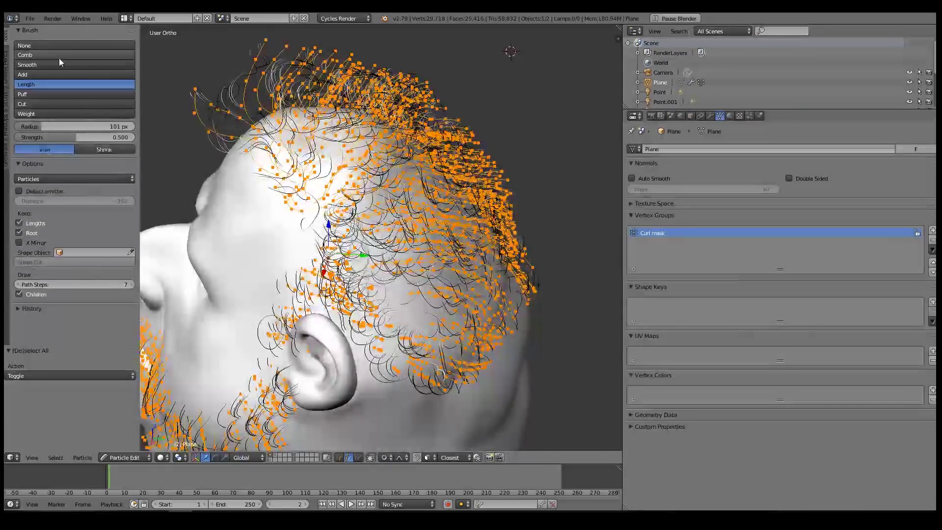
pyautogui.press('a')
pyautogui.moveTo(542, 317); pyautogui.dragTo(463, 254, button='middle')
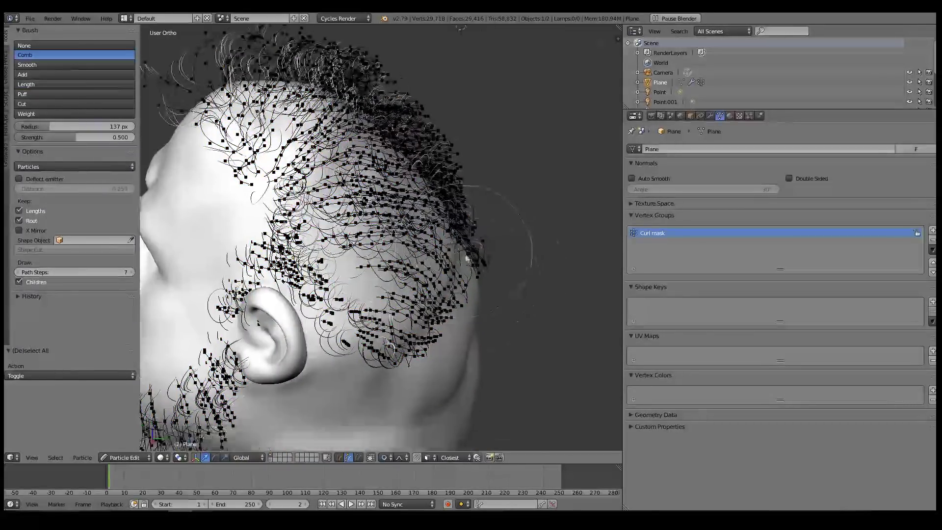
pyautogui.click(74, 84)
pyautogui.moveTo(481, 312)
pyautogui.mouseDown()
pyautogui.moveTo(480, 290)
pyautogui.moveTo(459, 321)
pyautogui.moveTo(441, 309)
pyautogui.mouseUp()
pyautogui.moveTo(481, 278)
pyautogui.mouseDown(button='middle')
pyautogui.moveTo(314, 275)
pyautogui.moveTo(326, 258)
pyautogui.moveTo(295, 226)
pyautogui.mouseUp(button='middle')
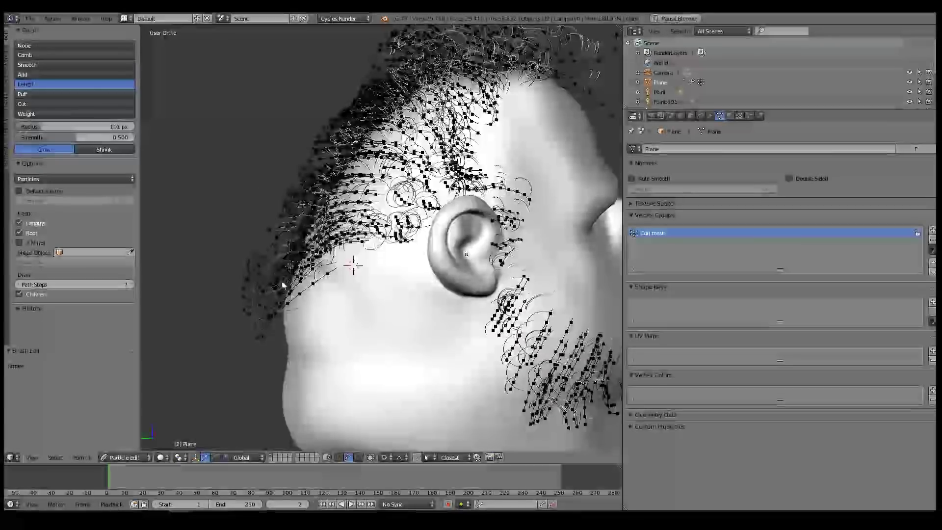
# Select all hairs and comb the strands at the back of the head down toward the neck.
pyautogui.press('a')
pyautogui.click(55, 56)
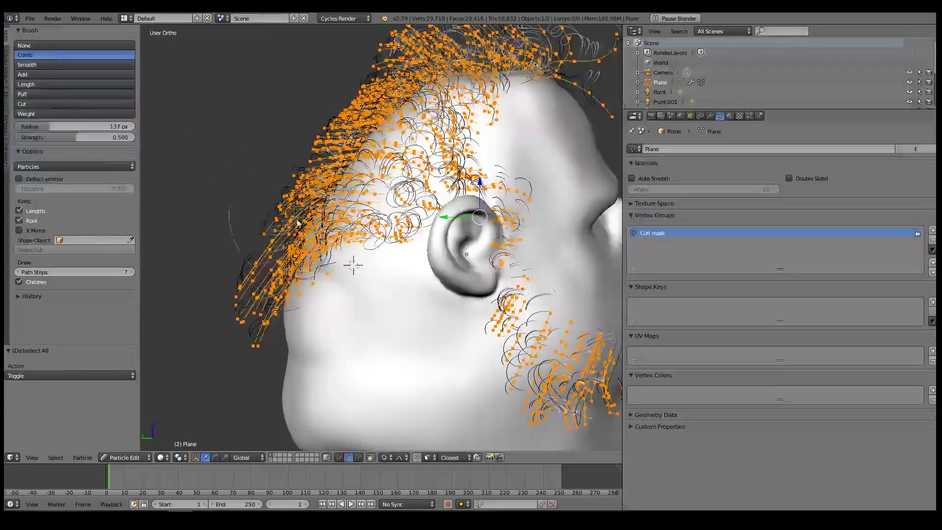
pyautogui.press('z')
pyautogui.moveTo(293, 256); pyautogui.dragTo(248, 337)
pyautogui.moveTo(250, 334)
pyautogui.mouseDown(button='middle')
pyautogui.moveTo(561, 294)
pyautogui.moveTo(532, 326)
pyautogui.moveTo(559, 295)
pyautogui.moveTo(479, 319)
pyautogui.moveTo(339, 225)
pyautogui.mouseUp(button='middle')
# Grow the hair behind the ear at the back of the head with the Length brush.
pyautogui.press('z')
pyautogui.click(43, 84)
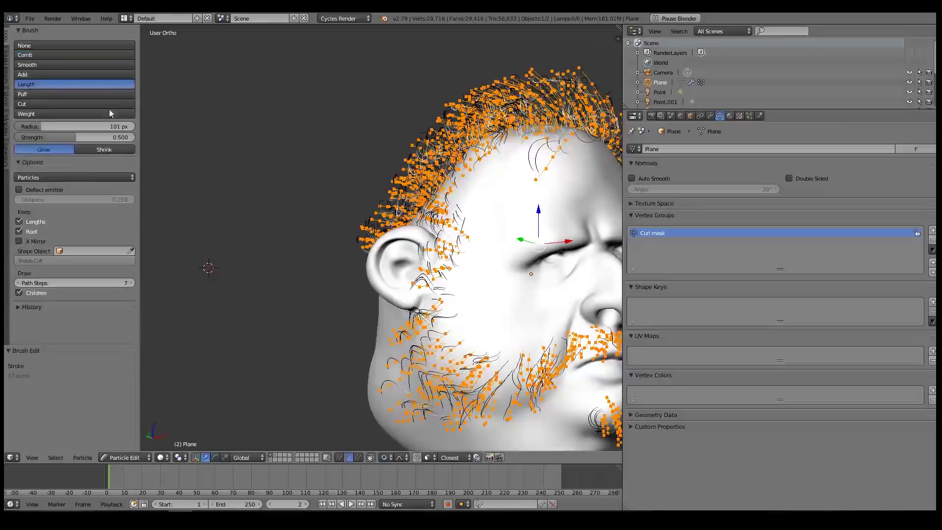
pyautogui.moveTo(341, 220)
pyautogui.mouseDown()
pyautogui.moveTo(368, 167)
pyautogui.moveTo(353, 147)
pyautogui.moveTo(311, 252)
pyautogui.moveTo(328, 295)
pyautogui.mouseUp()
# Comb the sideburns outward on both sides of the face with the Comb brush at a 60 px radius.
pyautogui.click(47, 56)
pyautogui.moveTo(325, 292); pyautogui.dragTo(382, 290, button='middle')
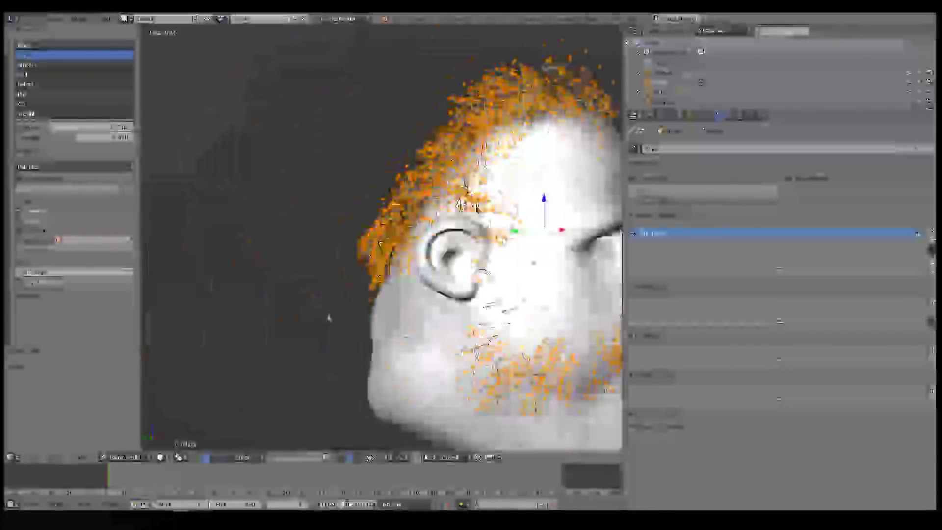
pyautogui.moveTo(357, 305)
pyautogui.mouseDown(button='middle')
pyautogui.moveTo(439, 292)
pyautogui.moveTo(465, 306)
pyautogui.mouseUp(button='middle')
pyautogui.press('f')
pyautogui.click(428, 285)
pyautogui.moveTo(434, 254); pyautogui.dragTo(420, 308, button='middle')
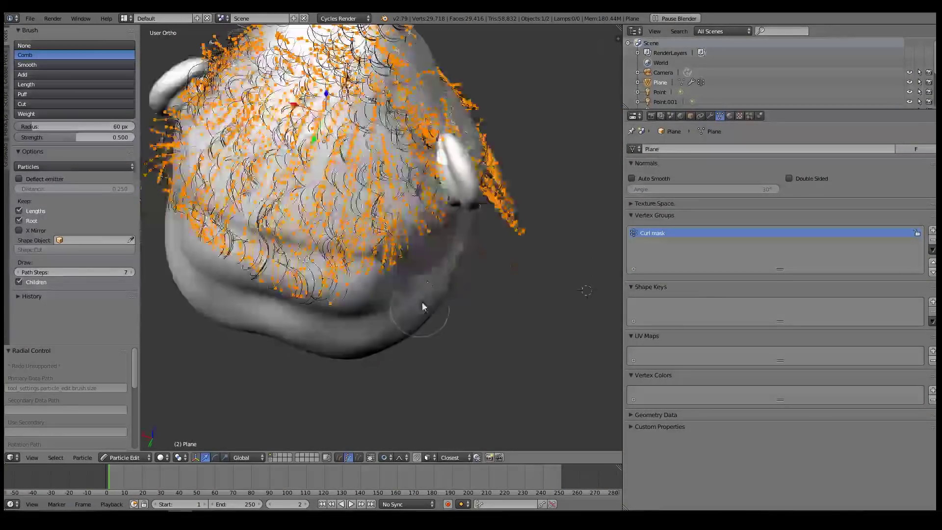
pyautogui.moveTo(426, 254); pyautogui.dragTo(320, 240, button='middle')
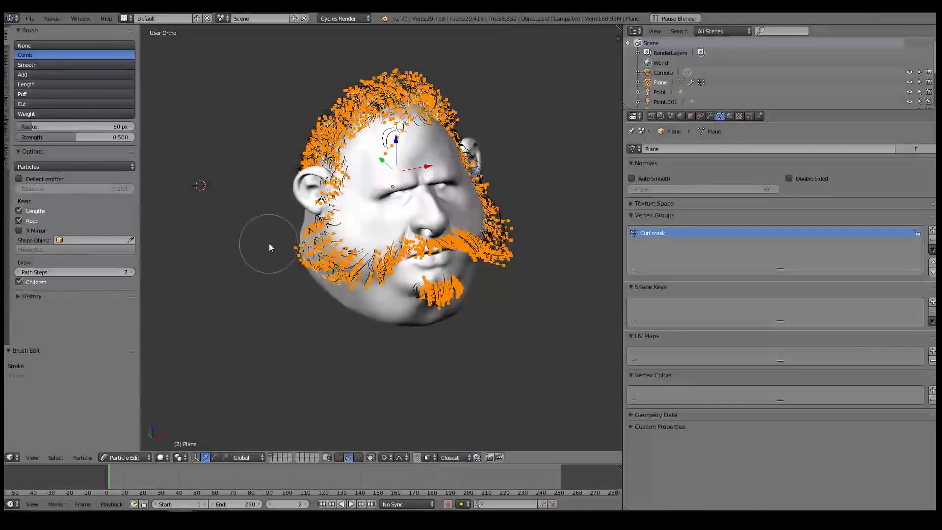
pyautogui.moveTo(269, 243); pyautogui.dragTo(482, 301, button='middle')
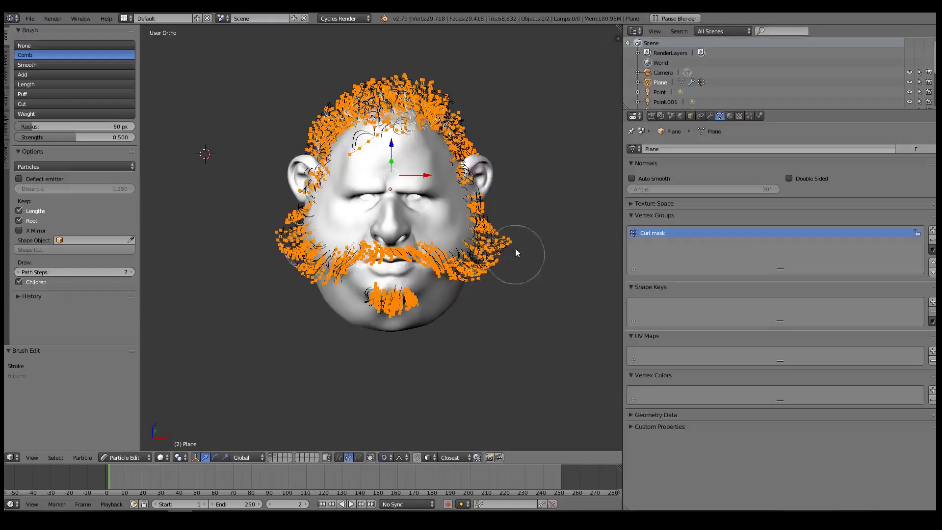
# Lengthen the outer sideburn strands on both sides of the face with the Length brush set to Grow.
pyautogui.click(48, 84)
pyautogui.moveTo(528, 264)
pyautogui.mouseDown()
pyautogui.moveTo(544, 245)
pyautogui.moveTo(420, 265)
pyautogui.mouseUp()
pyautogui.moveTo(248, 249); pyautogui.dragTo(227, 255)
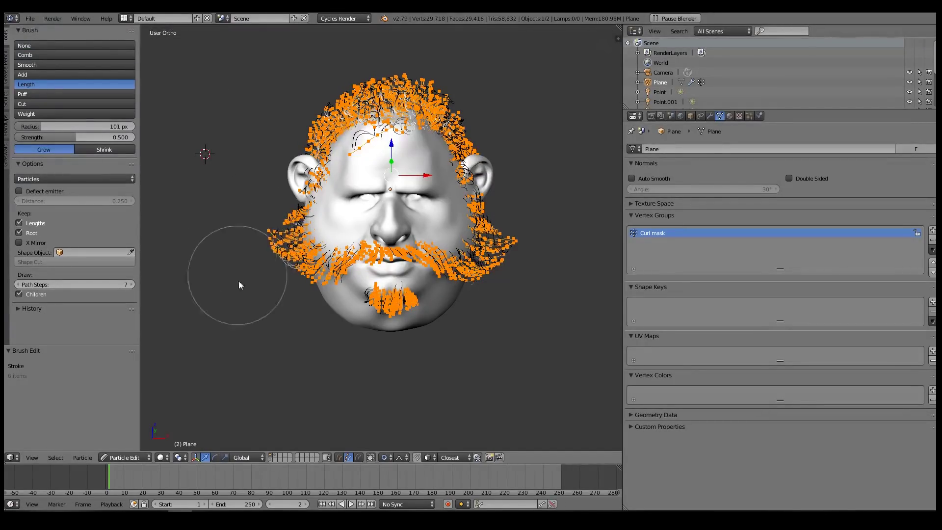
pyautogui.moveTo(392, 349); pyautogui.dragTo(394, 303, button='middle')
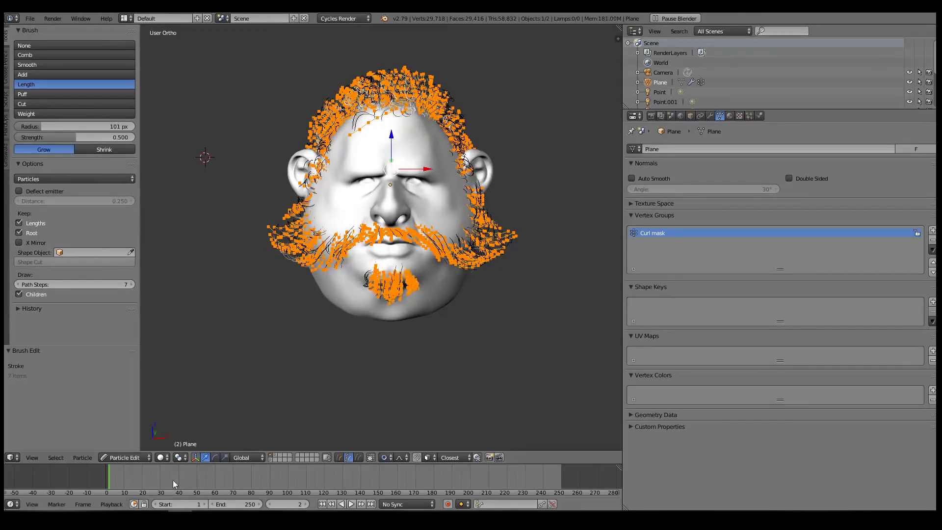
# Leave Particle Edit mode and show the head in Weight Paint mode with wireframe shading.
pyautogui.click(127, 458)
pyautogui.click(128, 444)
pyautogui.moveTo(342, 265)
pyautogui.mouseDown(button='middle')
pyautogui.moveTo(343, 278)
pyautogui.moveTo(458, 264)
pyautogui.moveTo(474, 279)
pyautogui.moveTo(540, 293)
pyautogui.moveTo(476, 276)
pyautogui.mouseUp(button='middle')
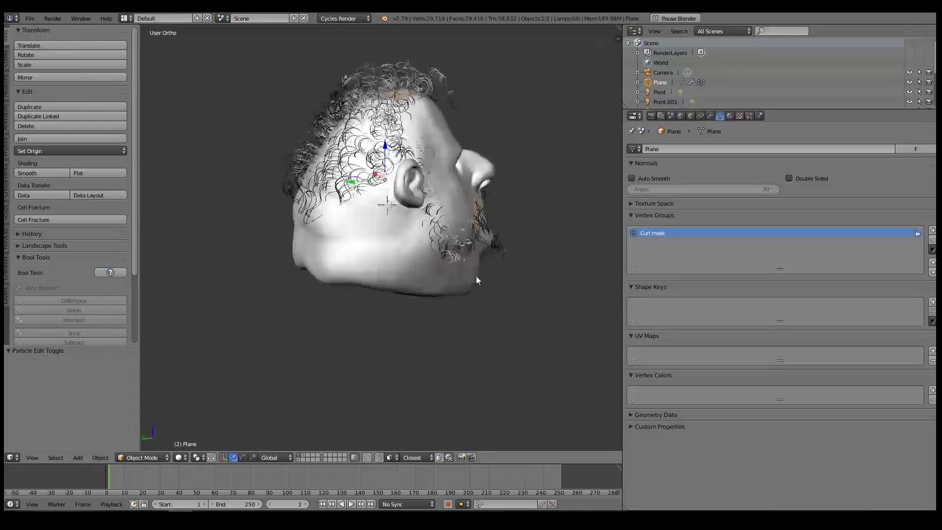
pyautogui.click(161, 458)
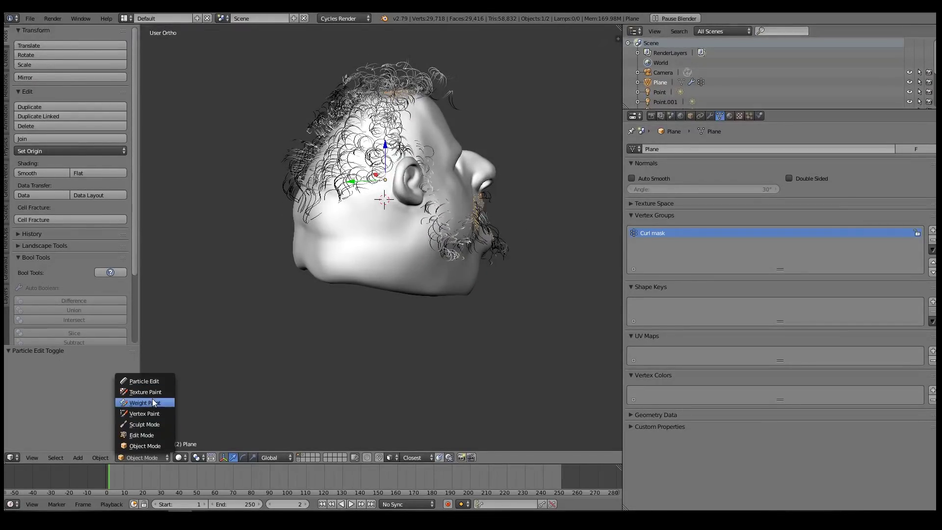
pyautogui.click(147, 402)
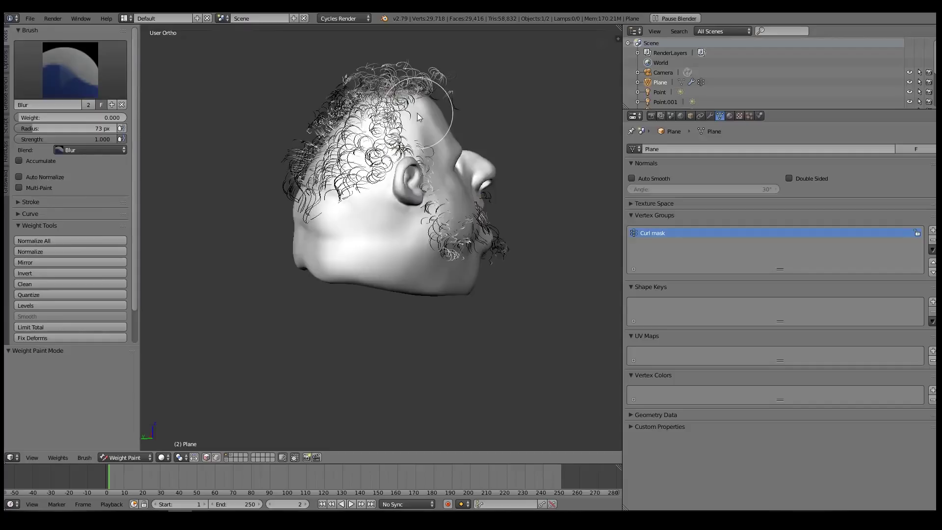
pyautogui.moveTo(373, 295); pyautogui.dragTo(419, 233, button='middle')
pyautogui.scroll(3, 419, 233)
pyautogui.press('z')
pyautogui.moveTo(421, 196); pyautogui.dragTo(425, 219, button='middle')
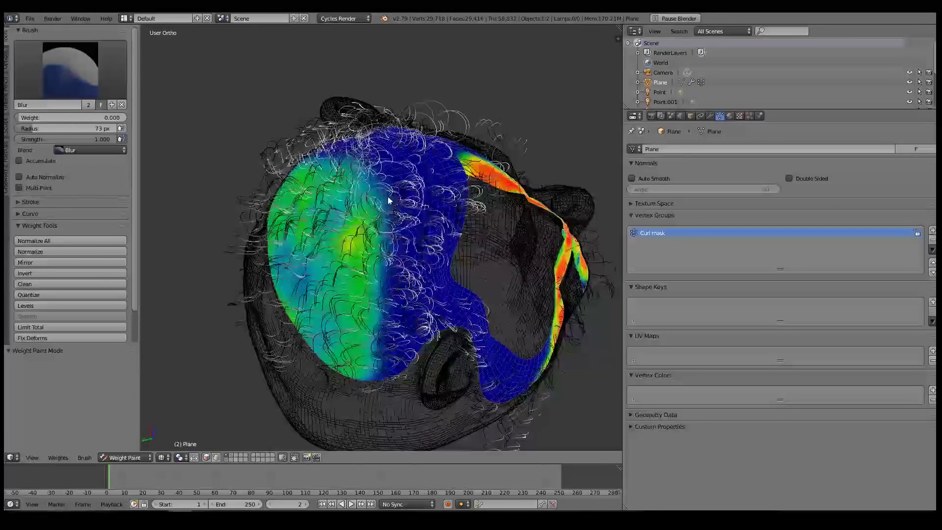
# Extend the curl mask over the side of the scalp with the Draw brush at strength 0.323, and return to Object Mode.
pyautogui.click(70, 69)
pyautogui.click(152, 126)
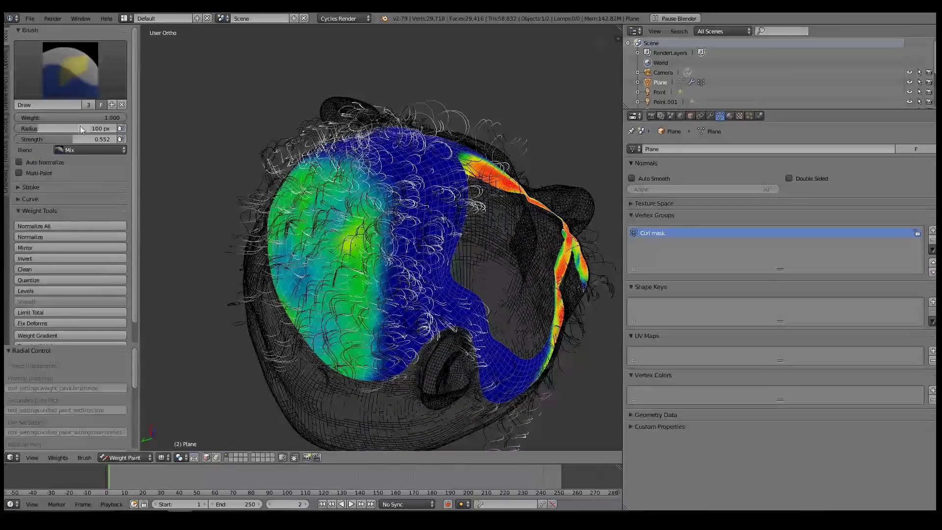
pyautogui.moveTo(400, 202); pyautogui.dragTo(389, 196)
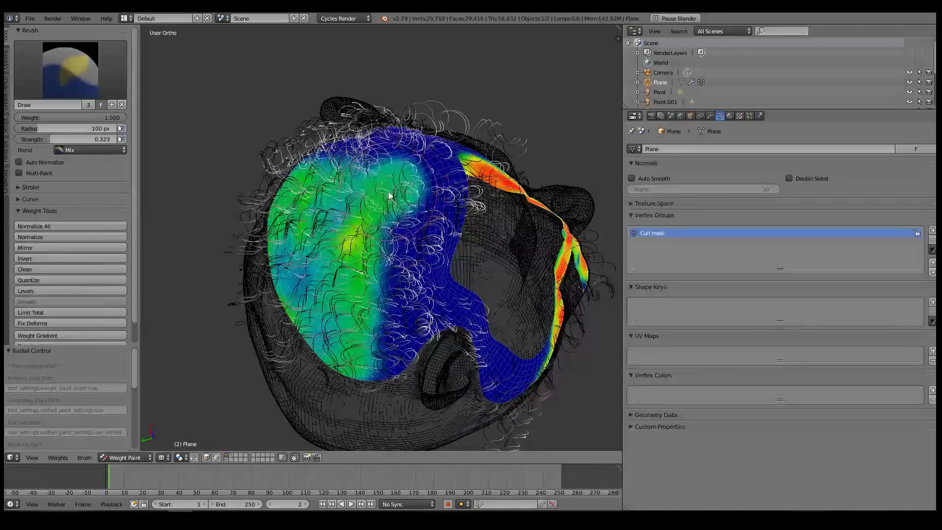
pyautogui.moveTo(422, 189); pyautogui.dragTo(327, 205, button='middle')
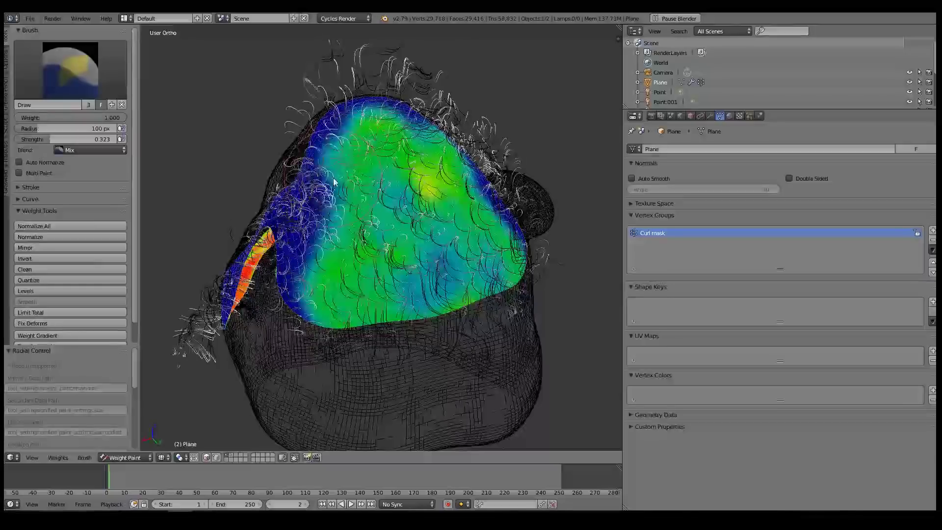
pyautogui.moveTo(395, 193); pyautogui.dragTo(450, 202, button='middle')
pyautogui.click(110, 458)
pyautogui.click(123, 442)
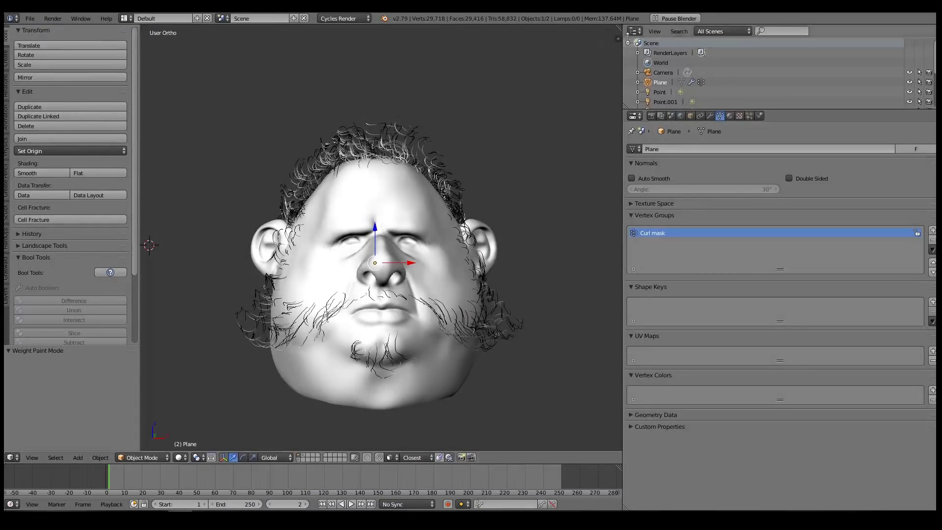
# Split the 3D view into upper and lower areas and show the lower one as a rendered camera view with the lights' layer enabled.
pyautogui.moveTo(620, 28); pyautogui.dragTo(589, 209)
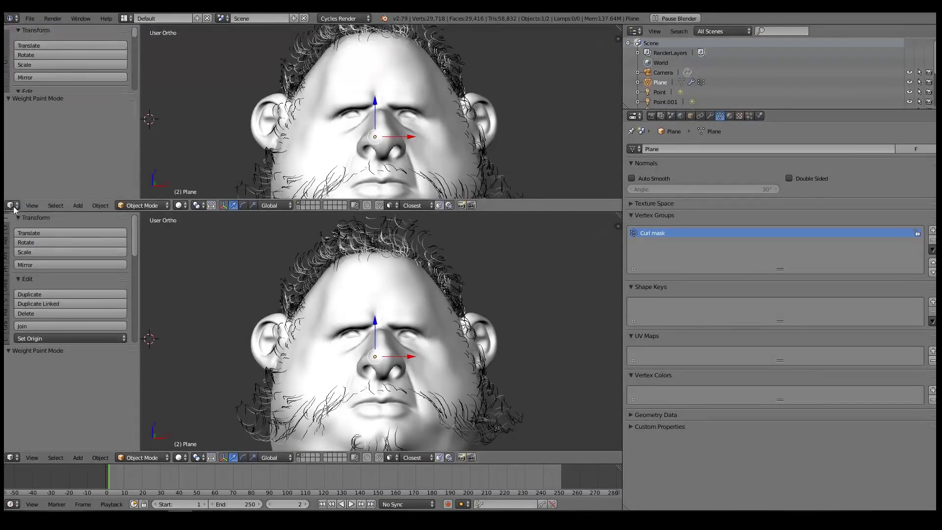
pyautogui.press('KP_0')
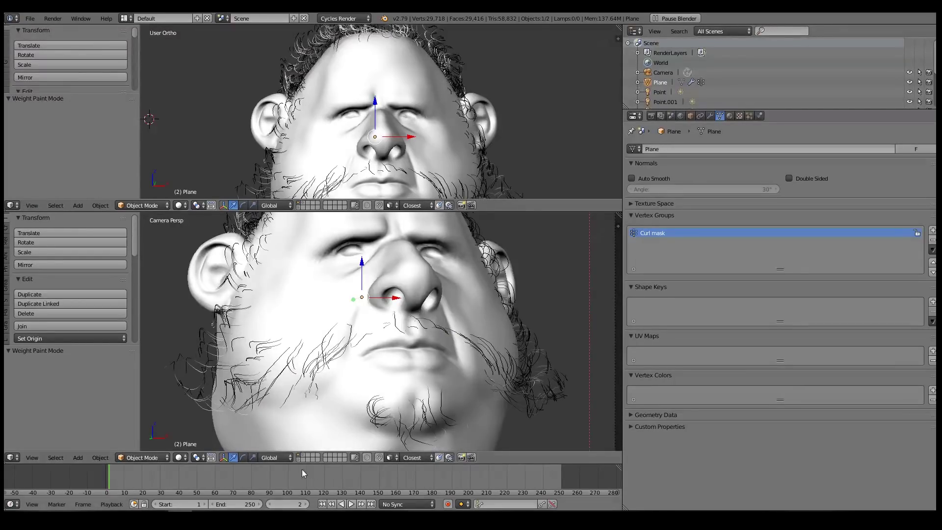
pyautogui.keyDown('shift'); pyautogui.click(301, 460); pyautogui.keyUp('shift')
pyautogui.scroll(-4, 373, 352)
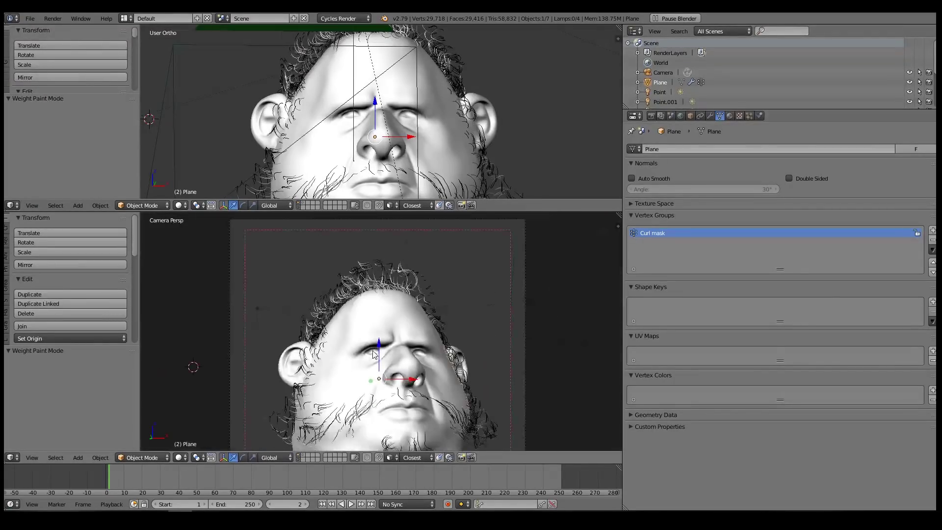
pyautogui.hotkey('shift', 'z')
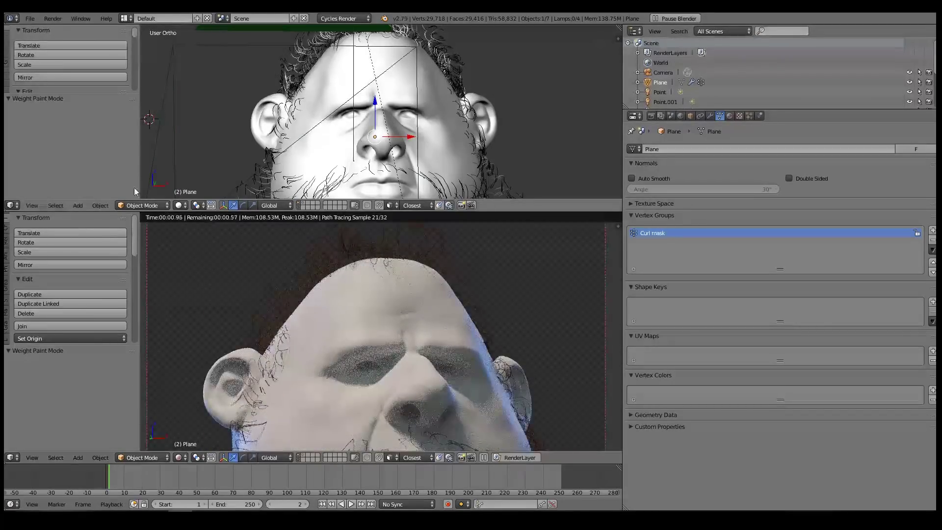
# Turn the upper view into a Node Editor showing the shader nodes of the hair material.
pyautogui.click(10, 205)
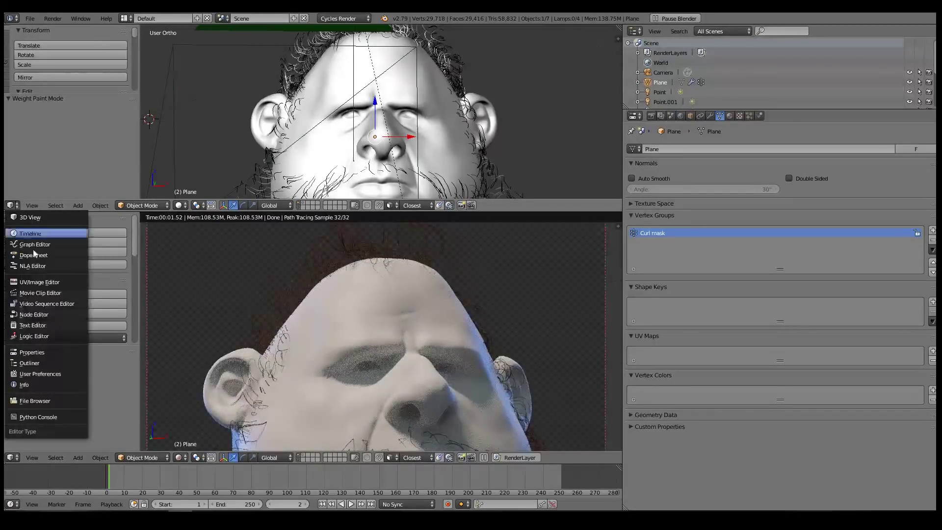
pyautogui.click(34, 314)
pyautogui.moveTo(256, 102); pyautogui.dragTo(373, 118, button='middle')
pyautogui.scroll(6, 294, 184)
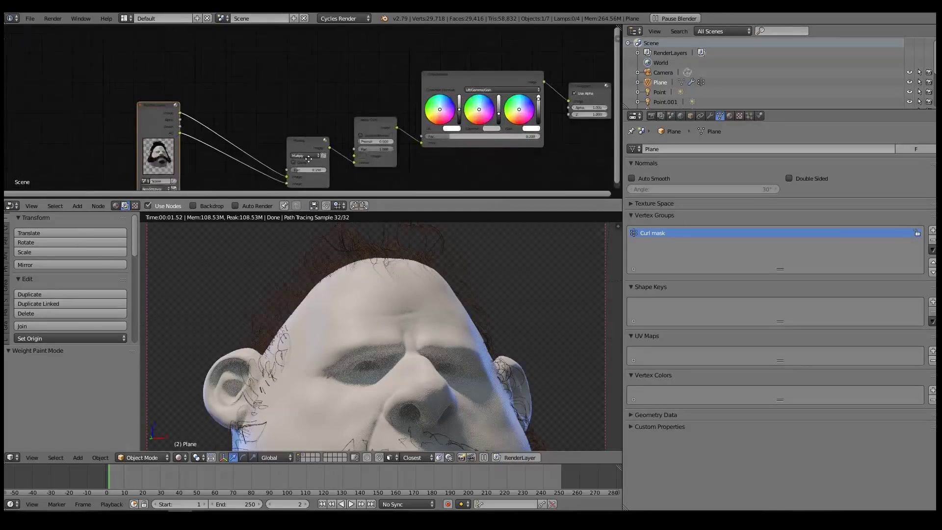
pyautogui.moveTo(300, 161); pyautogui.dragTo(278, 138, button='middle')
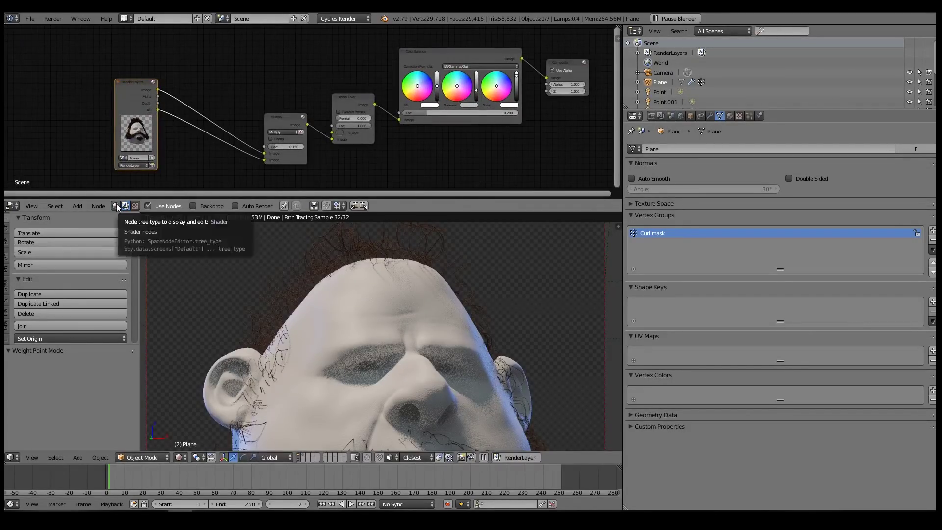
pyautogui.click(116, 206)
pyautogui.moveTo(339, 98); pyautogui.dragTo(251, 126, button='middle')
pyautogui.scroll(2, 264, 126)
# Replace the material's Diffuse BSDF node with a Hair BSDF and move it farther from the Material Output.
pyautogui.hotkey('shift', 's')
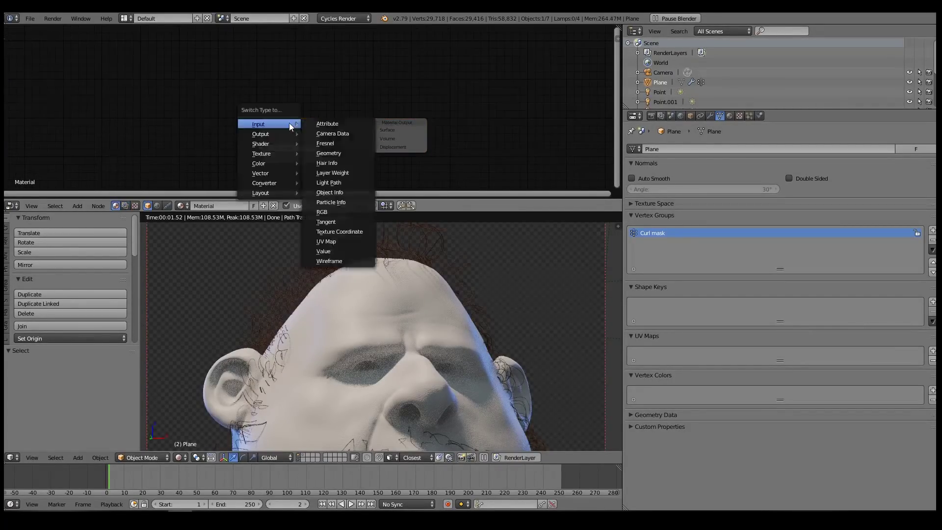
pyautogui.hotkey('shift', 's')
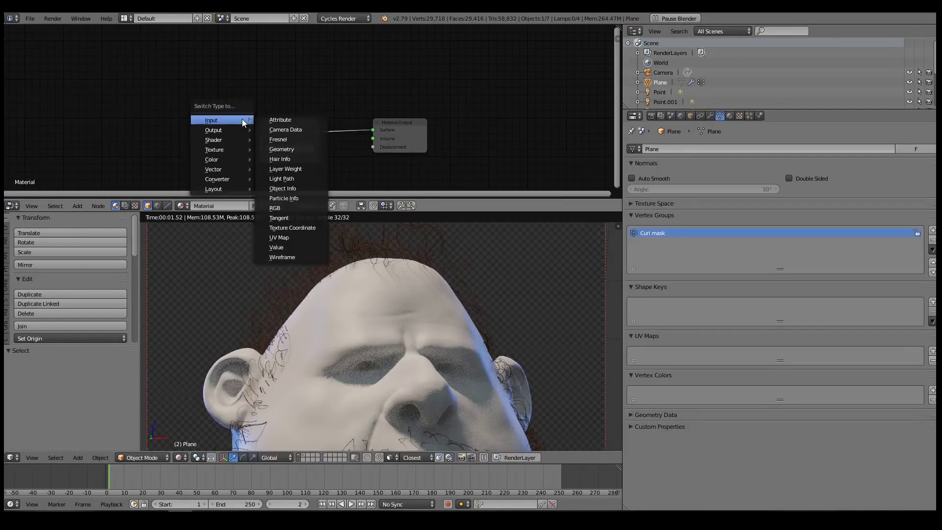
pyautogui.moveTo(225, 140)
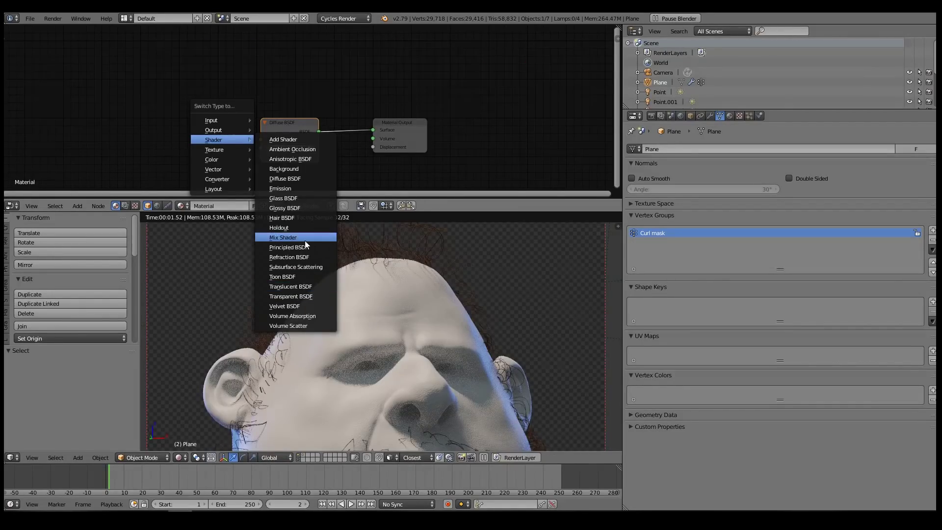
pyautogui.click(304, 218)
pyautogui.click(294, 125)
pyautogui.moveTo(301, 123); pyautogui.dragTo(322, 109, button='middle')
pyautogui.moveTo(323, 109); pyautogui.dragTo(242, 106)
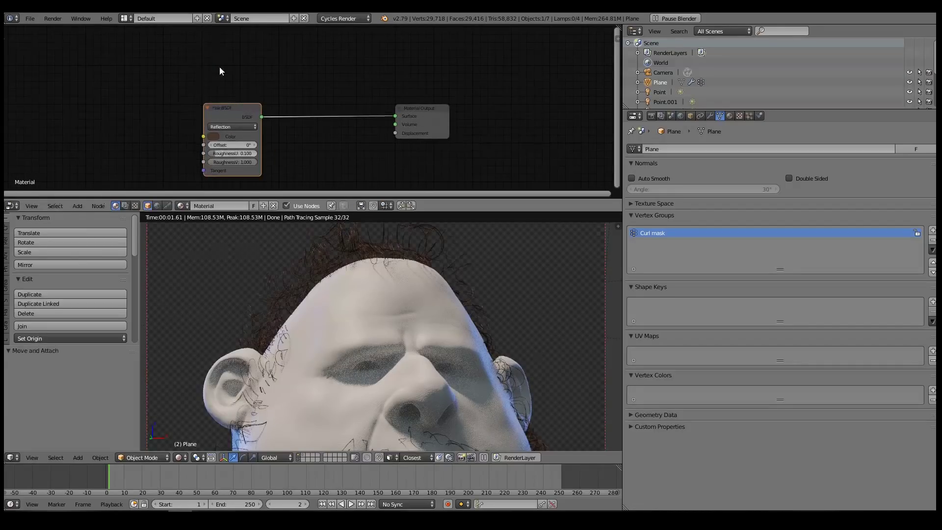
# Duplicate the Hair BSDF node and place the copy below and beside the original.
pyautogui.hotkey('shift', 'a')
pyautogui.moveTo(198, 93)
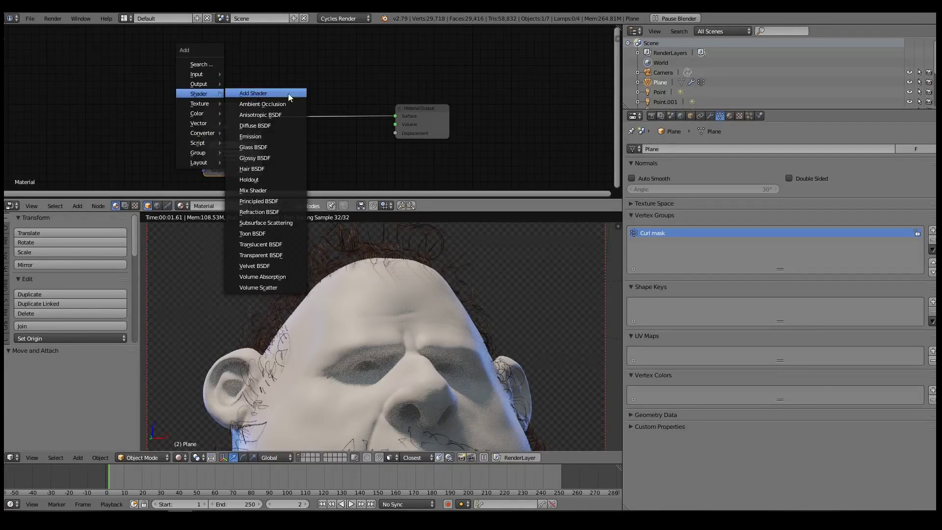
pyautogui.hotkey('shift', 'd')
pyautogui.click(312, 143)
# Insert an Add Shader between the original Hair BSDF and Material Output, and connect the duplicate Hair BSDF to its second input.
pyautogui.hotkey('shift', 'a')
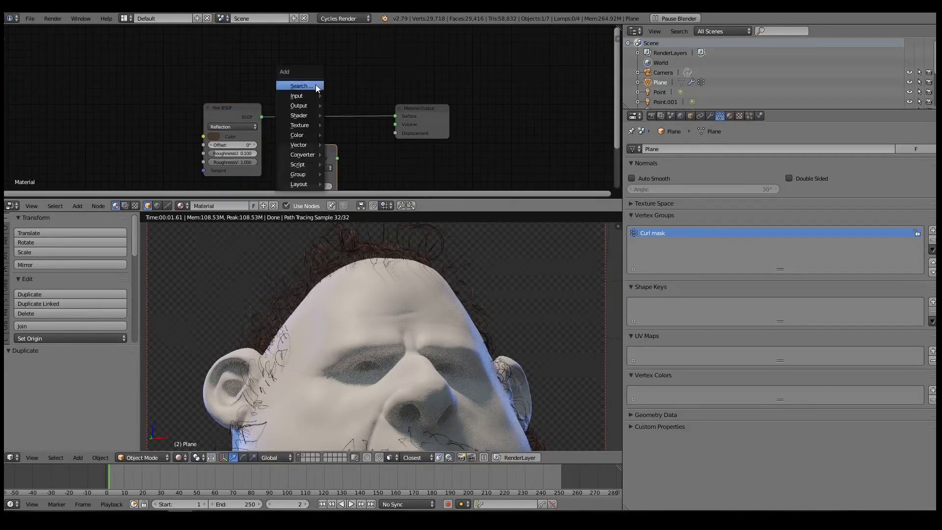
pyautogui.moveTo(299, 96)
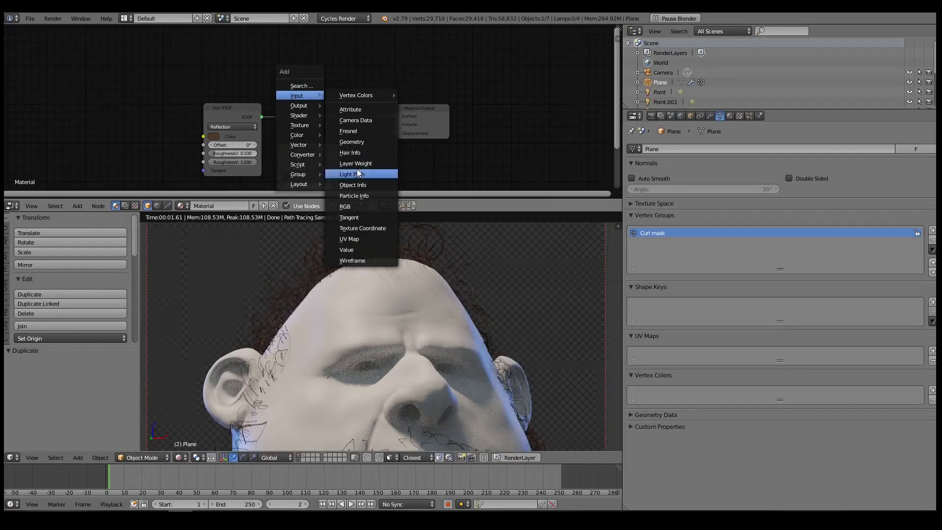
pyautogui.moveTo(301, 114)
pyautogui.click(347, 113)
pyautogui.click(321, 114)
pyautogui.moveTo(341, 160); pyautogui.dragTo(320, 109)
pyautogui.click(337, 158)
# Set the duplicate Hair BSDF's component to Transmission.
pyautogui.moveTo(312, 165); pyautogui.dragTo(383, 126, button='middle')
pyautogui.click(382, 126)
pyautogui.click(383, 130)
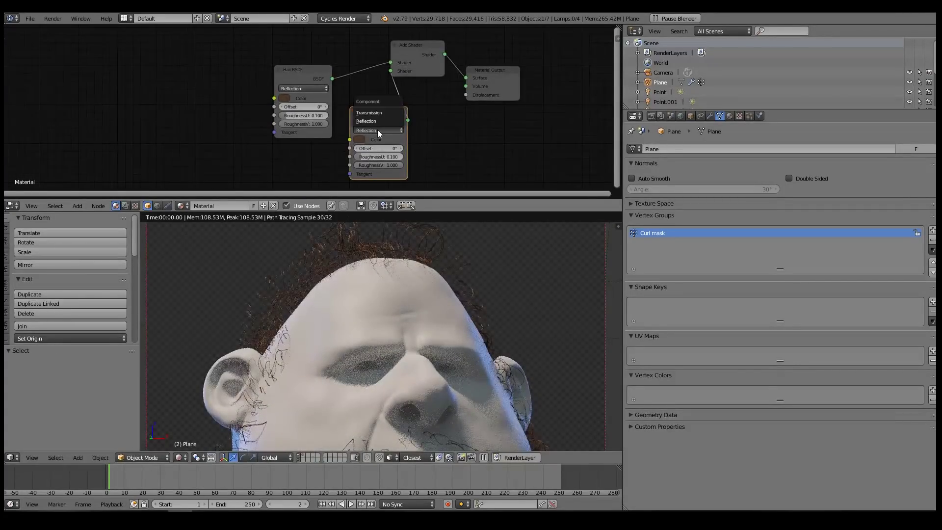
pyautogui.click(377, 113)
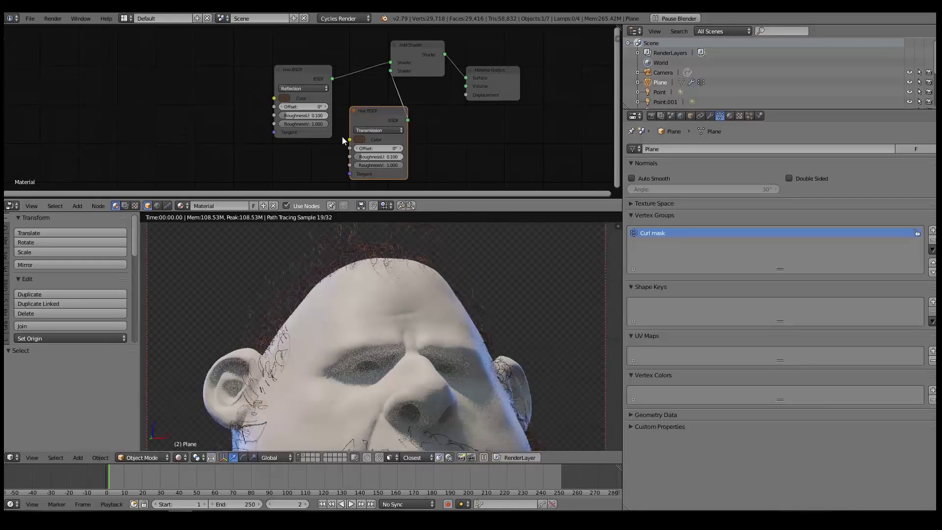
# Make the Reflection Hair BSDF's color a dark desaturated brown and the Transmission Hair BSDF's color a lighter reddish brown.
pyautogui.click(285, 99)
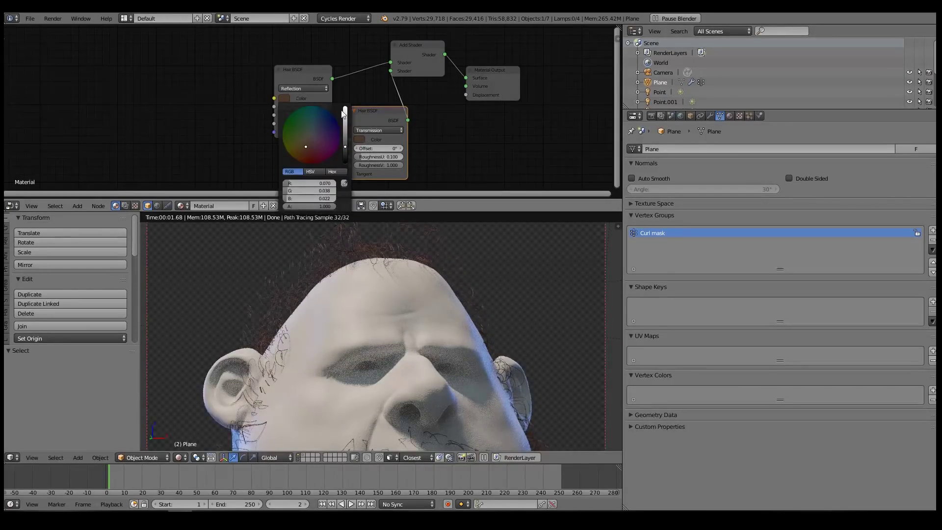
pyautogui.click(312, 137)
pyautogui.click(345, 149)
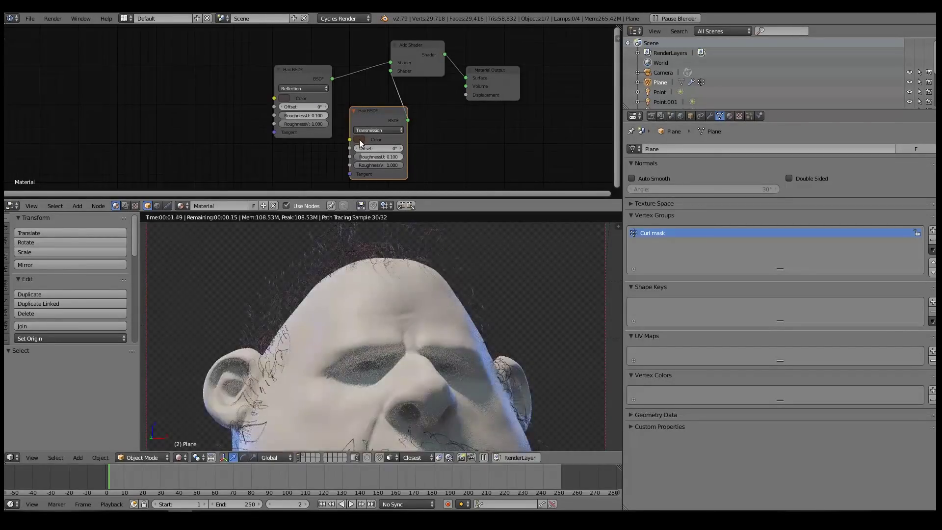
pyautogui.click(360, 140)
pyautogui.click(420, 55)
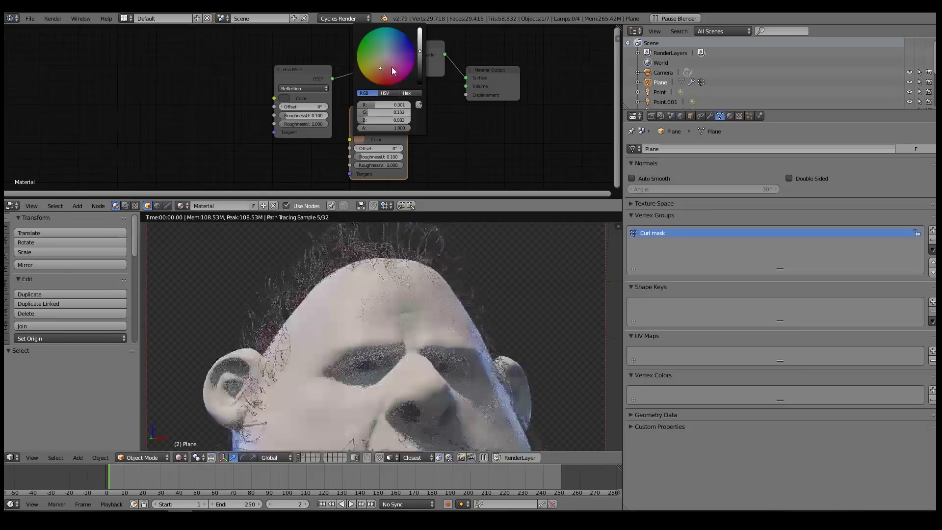
# Spread out the Material Output, Add Shader and Reflection Hair BSDF nodes to make room between them.
pyautogui.rightClick(479, 73)
pyautogui.press('g')
pyautogui.click(489, 89)
pyautogui.moveTo(362, 77); pyautogui.dragTo(387, 128, button='middle')
pyautogui.moveTo(441, 69); pyautogui.dragTo(484, 86, button='right')
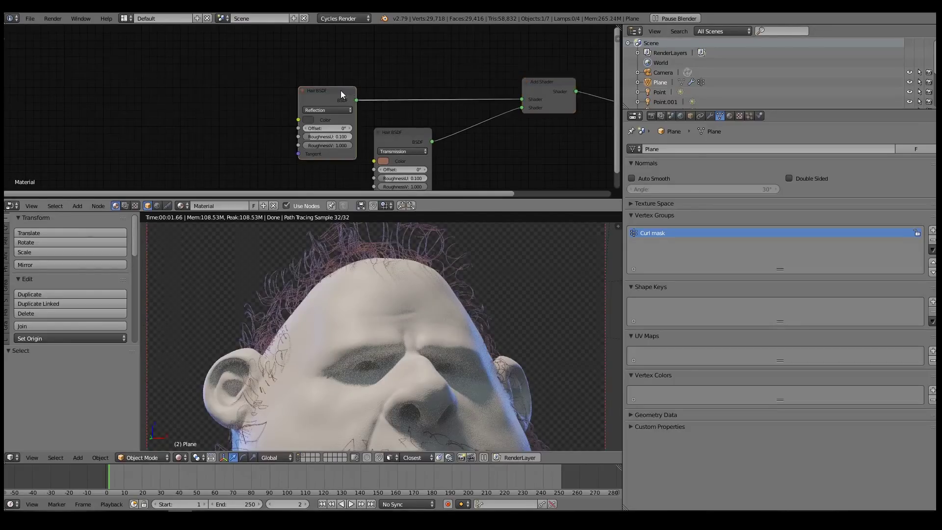
pyautogui.moveTo(342, 94); pyautogui.dragTo(319, 97, button='right')
# Duplicate the Add Shader and insert the copy between the Reflection Hair BSDF and the existing Add Shader.
pyautogui.rightClick(547, 93)
pyautogui.hotkey('shift', 'd')
pyautogui.click(428, 86)
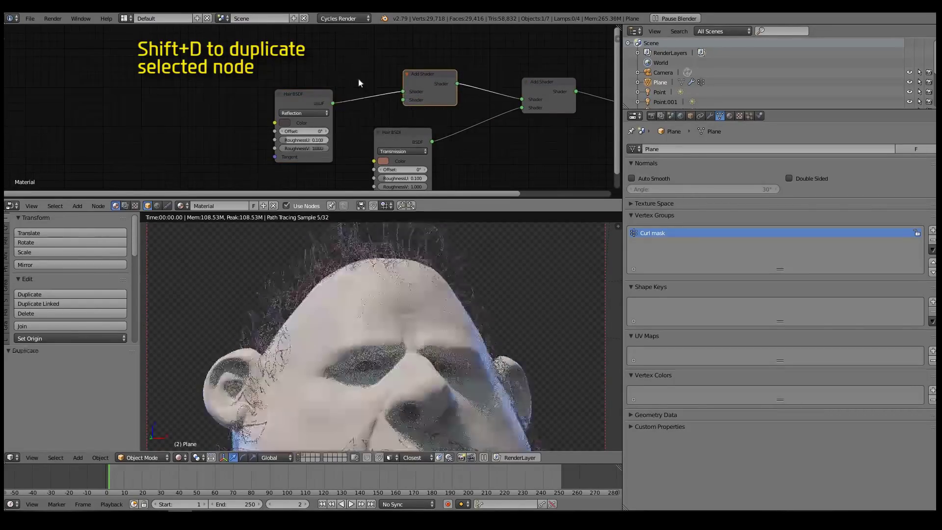
# Add a dark reddish-brown Diffuse BSDF above the Reflection Hair BSDF and connect it to the first Add Shader's free input.
pyautogui.hotkey('shift', 'a')
pyautogui.moveTo(360, 80)
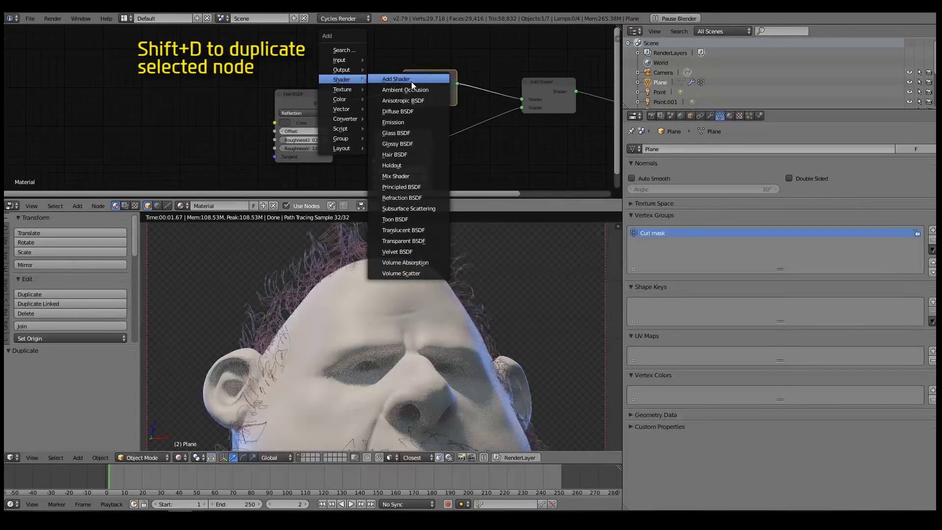
pyautogui.click(403, 112)
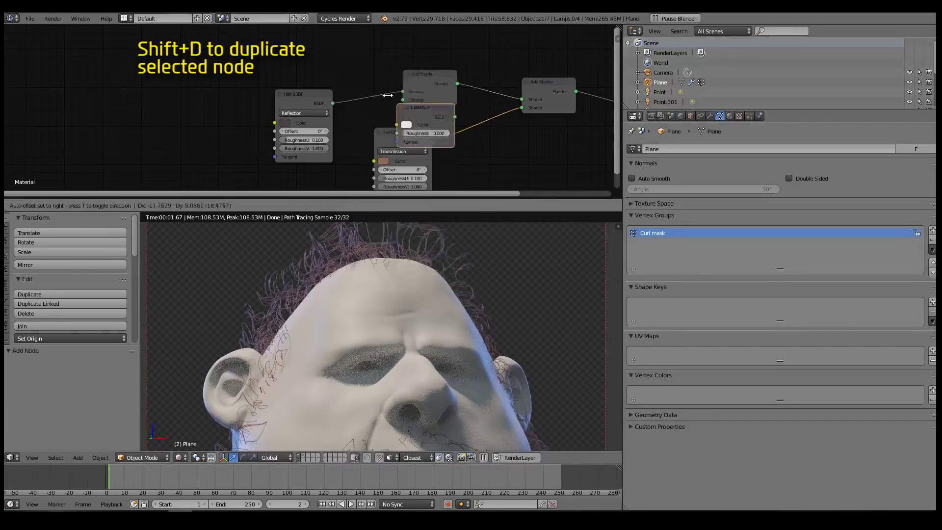
pyautogui.click(292, 40)
pyautogui.moveTo(351, 53)
pyautogui.mouseDown()
pyautogui.moveTo(405, 98)
pyautogui.moveTo(321, 115)
pyautogui.mouseUp()
pyautogui.click(304, 61)
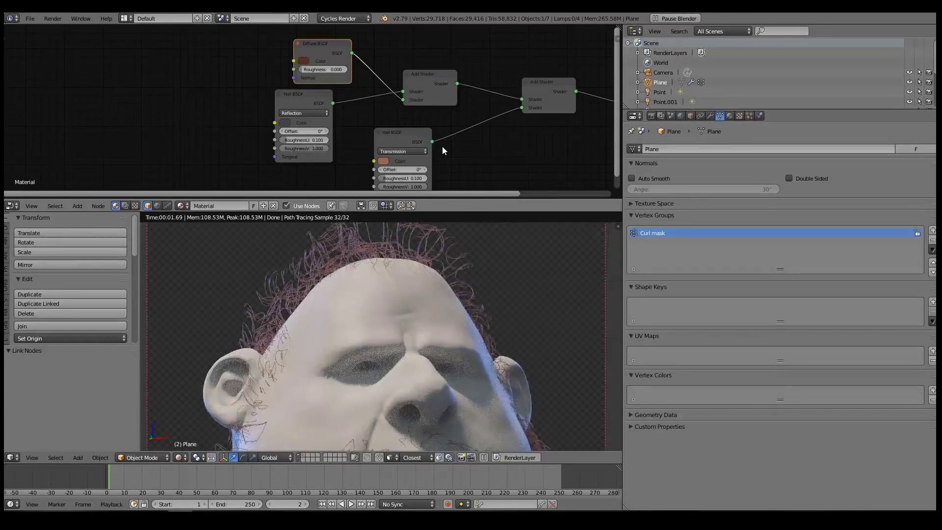
# Spread out the Transmission Hair, Reflection Hair and Diffuse BSDF nodes so they sit clear of each other.
pyautogui.moveTo(402, 133); pyautogui.dragTo(440, 134)
pyautogui.moveTo(305, 97); pyautogui.dragTo(334, 100)
pyautogui.moveTo(331, 45); pyautogui.dragTo(336, 107, button='middle')
pyautogui.moveTo(336, 105); pyautogui.dragTo(334, 87)
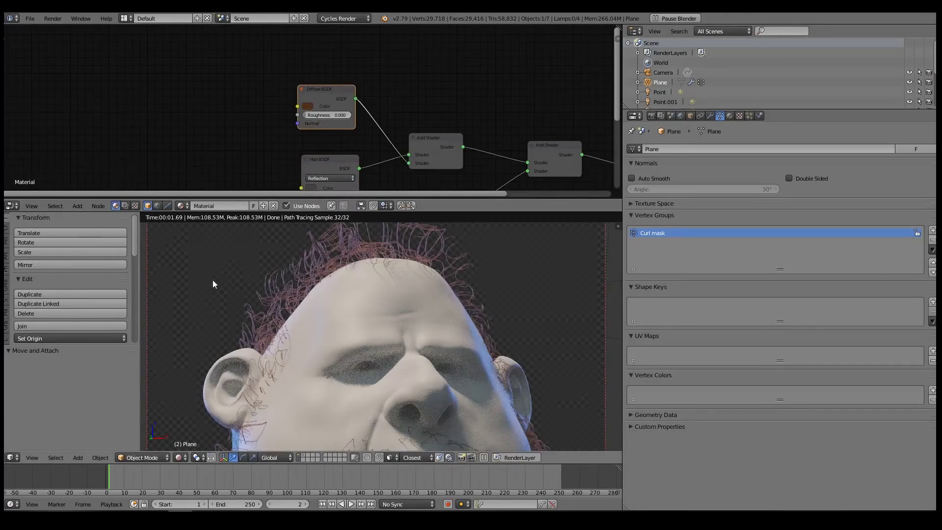
# Add a ColorRamp node before the Diffuse BSDF and connect its Color output to the Diffuse color.
pyautogui.hotkey('shift', 'a')
pyautogui.moveTo(190, 118)
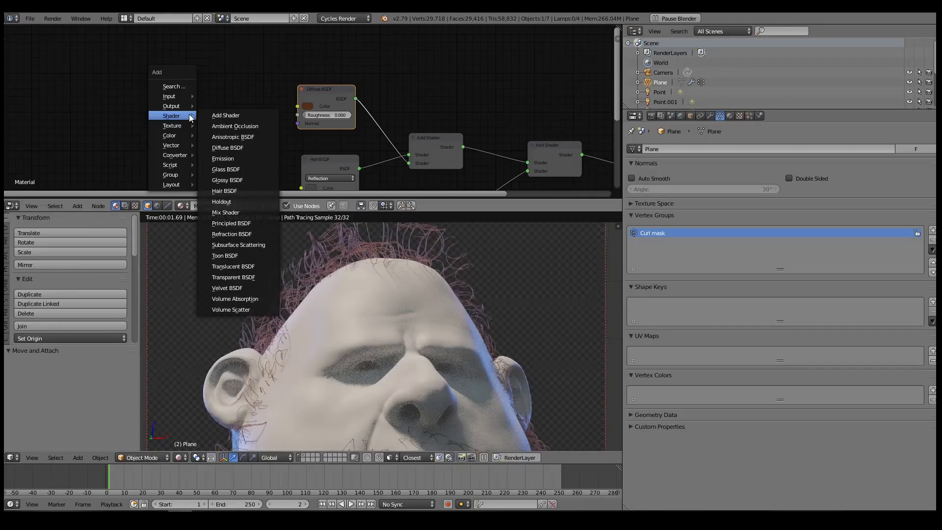
pyautogui.moveTo(189, 155)
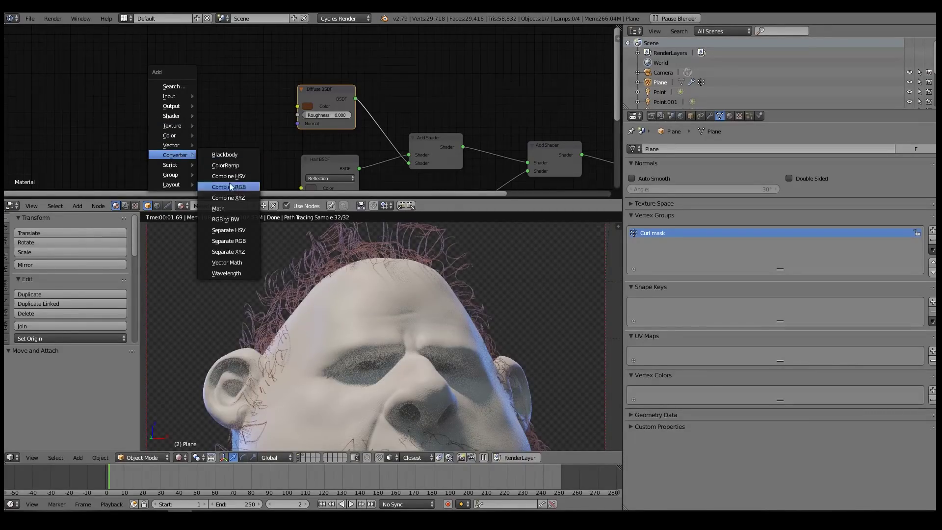
pyautogui.click(226, 165)
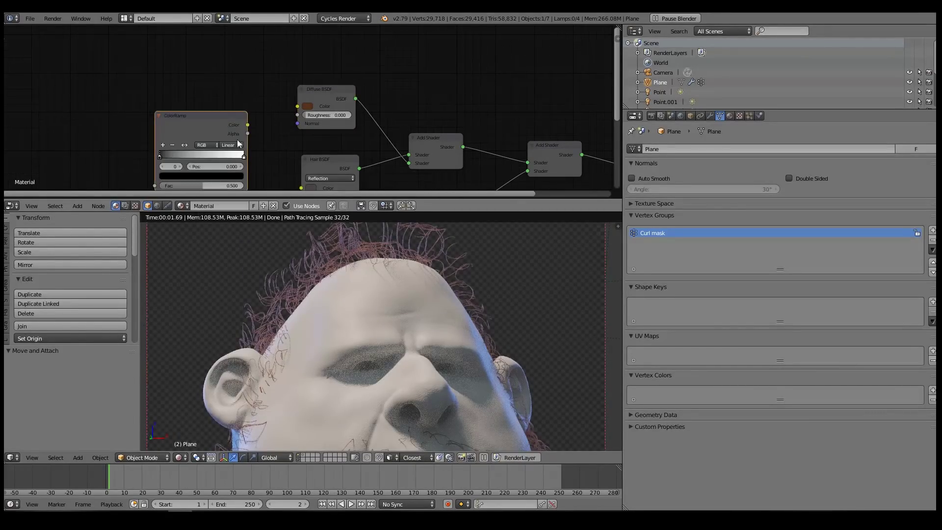
pyautogui.moveTo(248, 126); pyautogui.dragTo(298, 106)
pyautogui.moveTo(215, 128); pyautogui.dragTo(279, 111, button='middle')
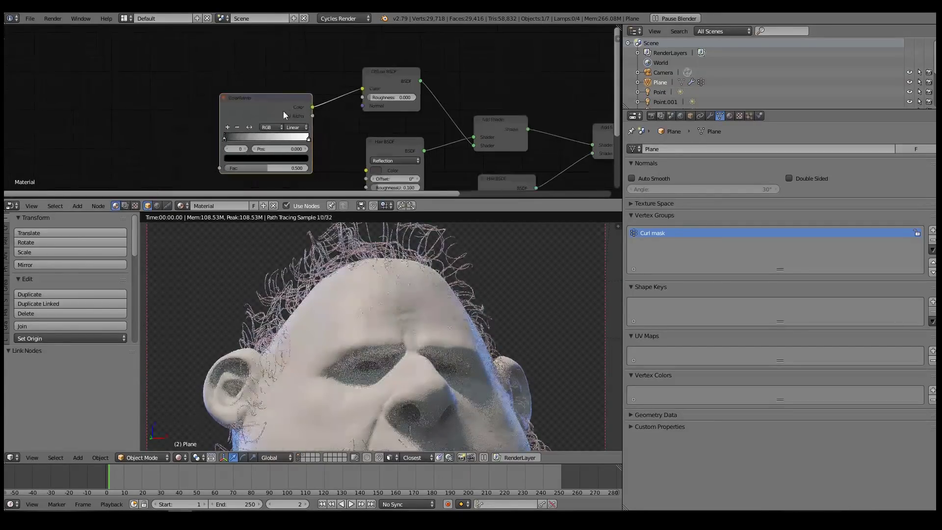
pyautogui.moveTo(311, 114); pyautogui.dragTo(292, 86)
# Add a Hair Info node before the ColorRamp and link its Intercept output to the ramp's Fac input.
pyautogui.hotkey('shift', 'a')
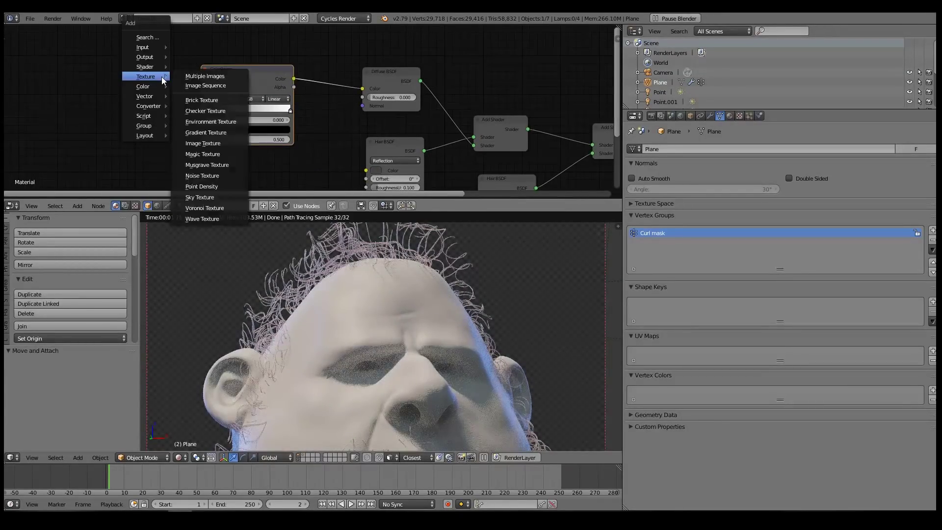
pyautogui.moveTo(154, 51)
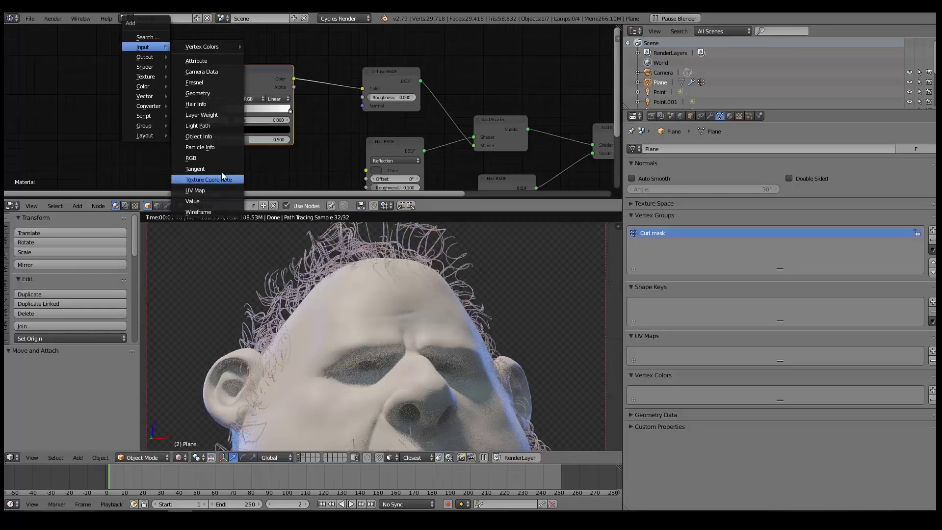
pyautogui.click(209, 105)
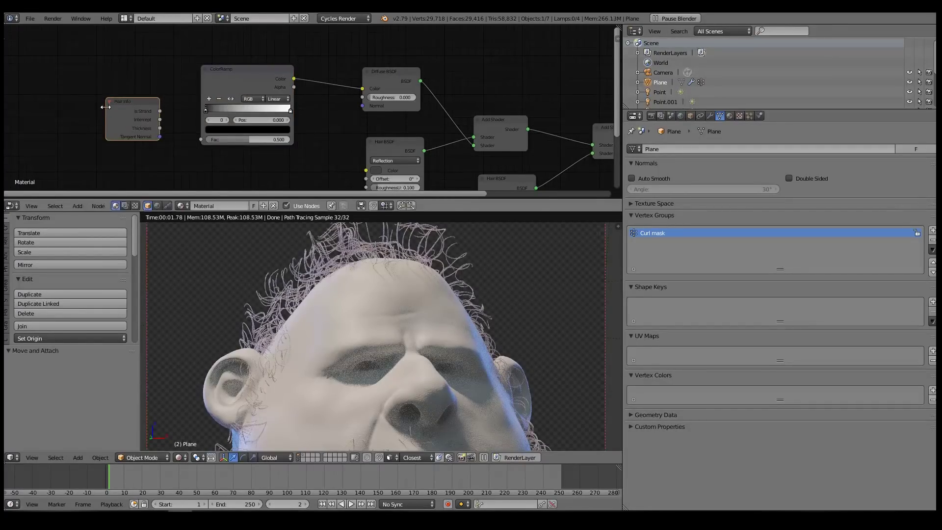
pyautogui.moveTo(159, 120); pyautogui.dragTo(201, 139)
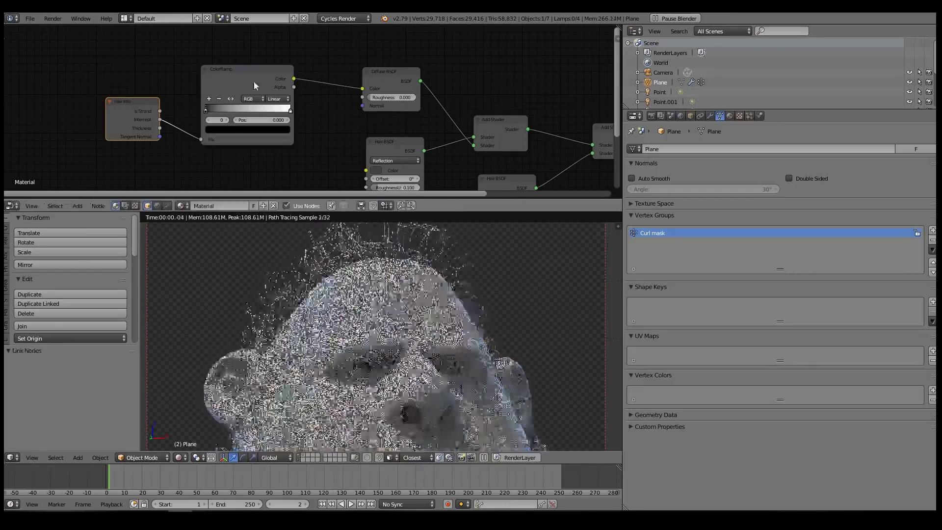
# Color the ramp's first stop dark brown and its last stop light tan, and move the first stop to position 0.150.
pyautogui.click(242, 130)
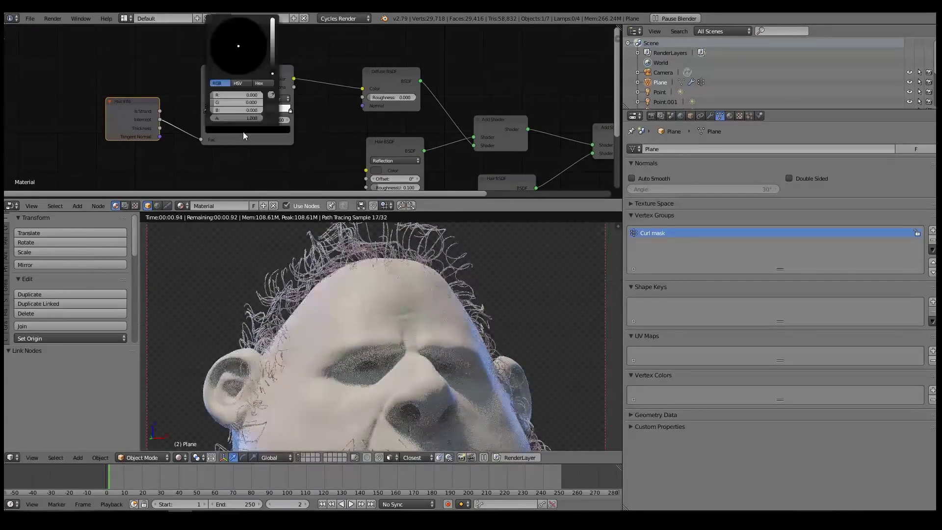
pyautogui.moveTo(273, 53)
pyautogui.mouseDown()
pyautogui.moveTo(272, 19)
pyautogui.moveTo(273, 57)
pyautogui.mouseUp()
pyautogui.click(233, 72)
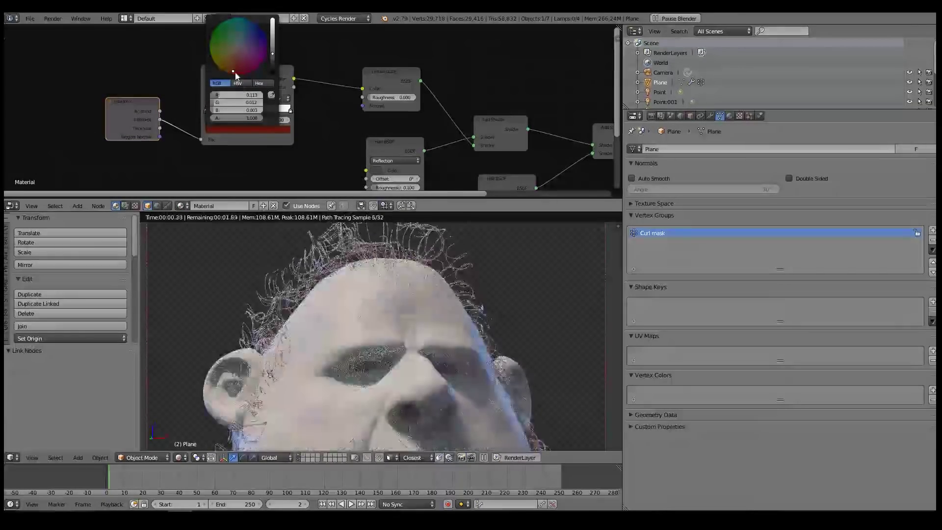
pyautogui.click(290, 110)
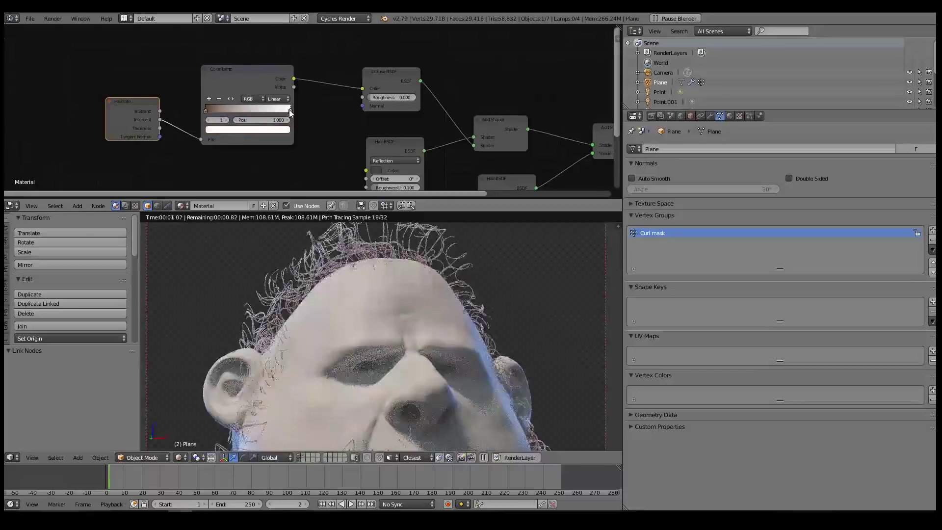
pyautogui.click(289, 131)
pyautogui.click(233, 55)
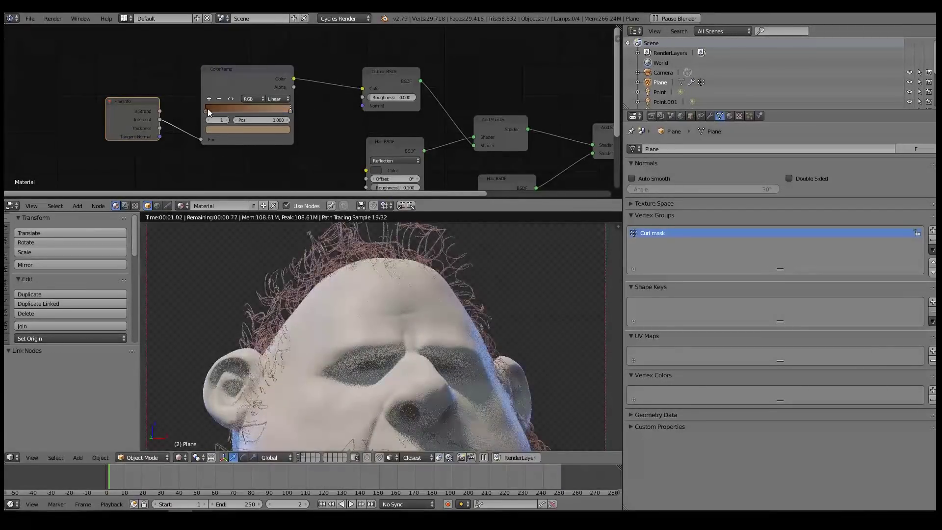
pyautogui.moveTo(206, 111); pyautogui.dragTo(219, 111)
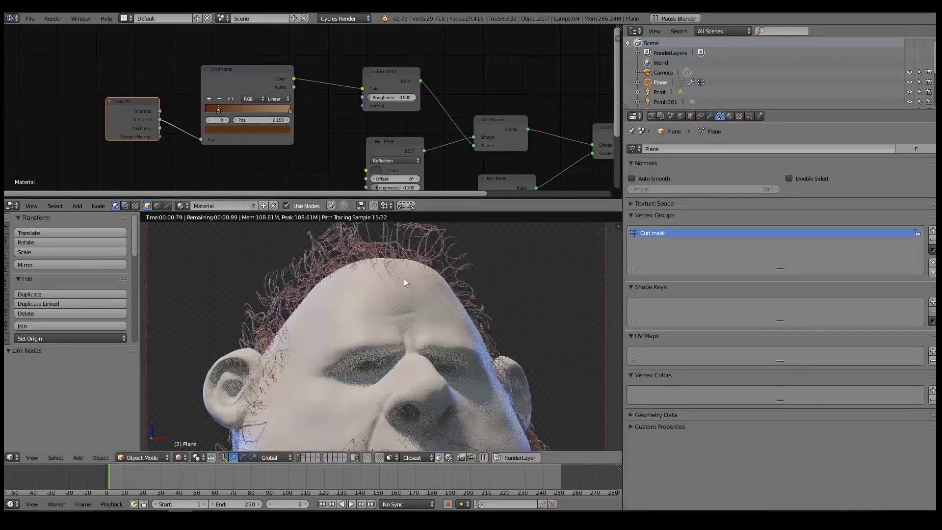
# Set the number of interpolated children displayed for the hair particle system to 20.
pyautogui.click(749, 116)
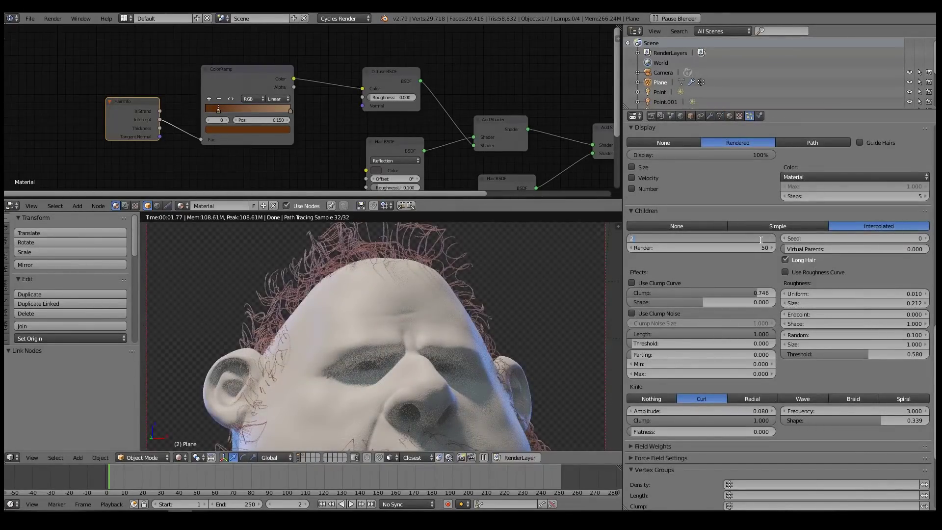
pyautogui.press('Return')
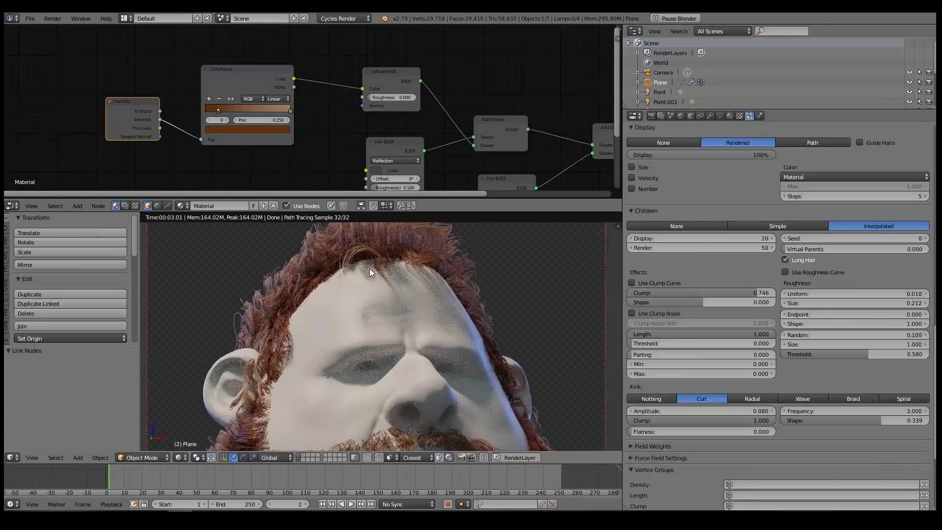
pyautogui.moveTo(346, 117); pyautogui.dragTo(354, 145, button='middle')
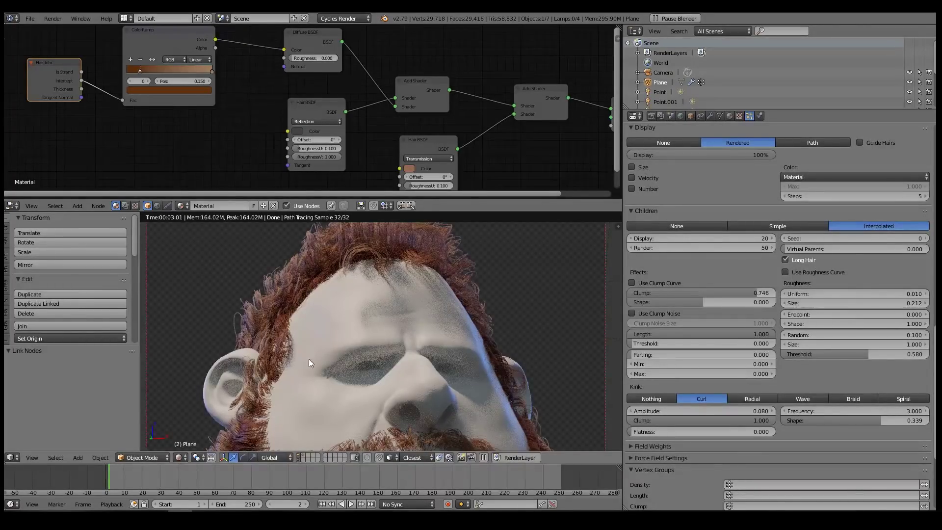
# Set the Cycles hair thickness to 0.10 at the root and 0.05 at the tip, with a strand shape of -0.06.
pyautogui.scroll(-7, 796, 417)
pyautogui.click(734, 489)
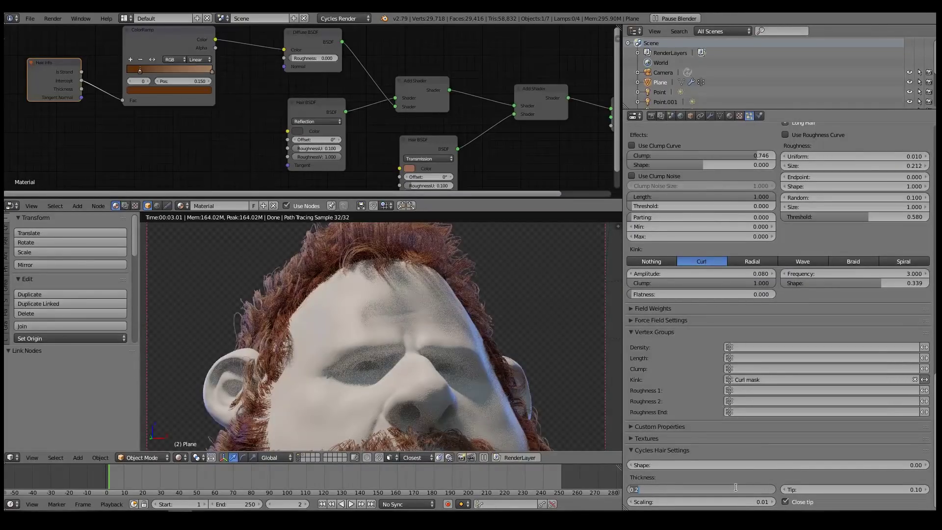
pyautogui.write('.1')
pyautogui.press('Return')
pyautogui.click(898, 489)
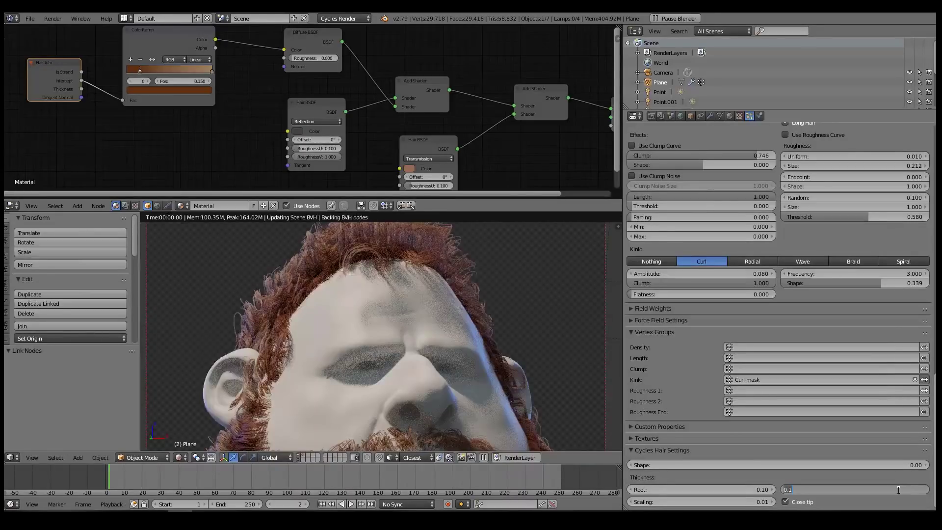
pyautogui.write('.05')
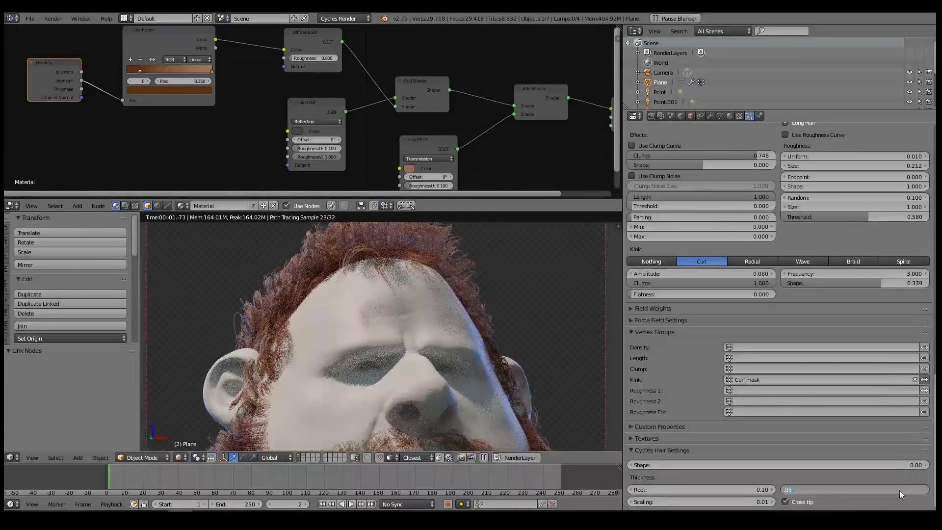
pyautogui.press('Return')
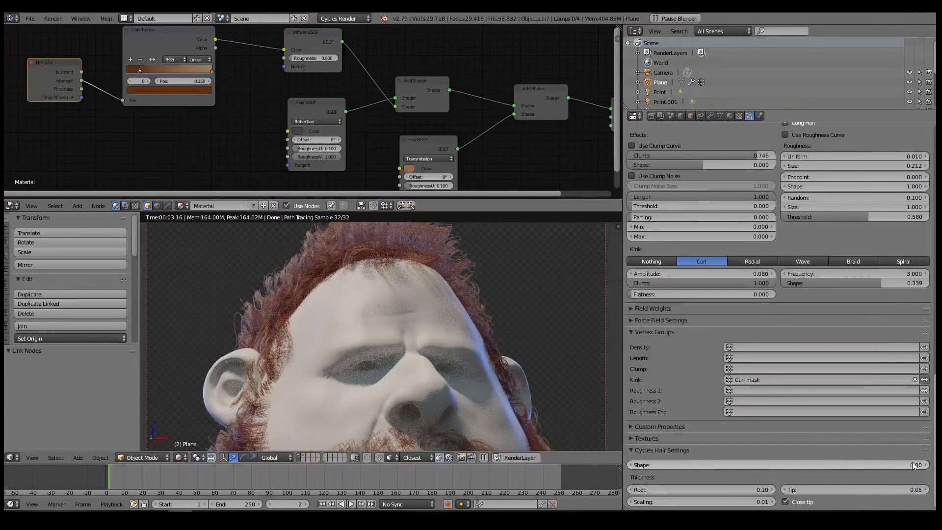
pyautogui.click(630, 466)
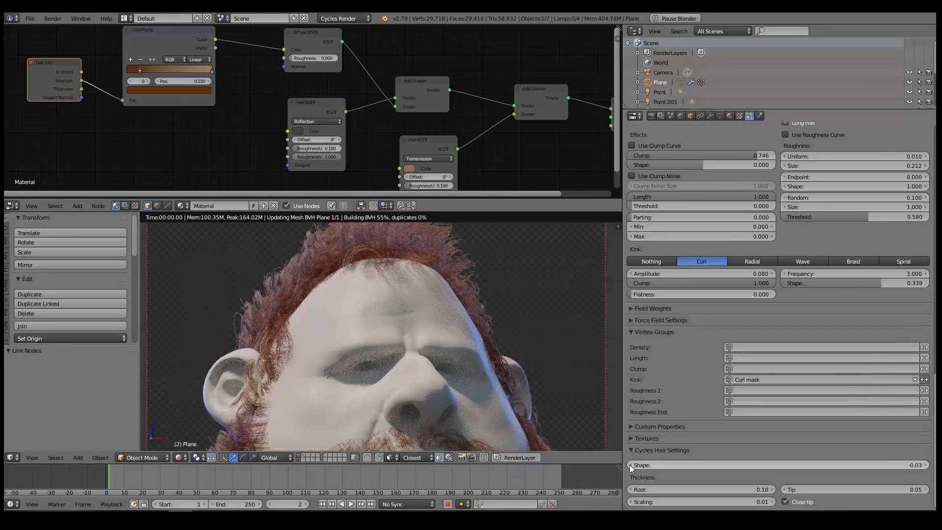
pyautogui.click(631, 465)
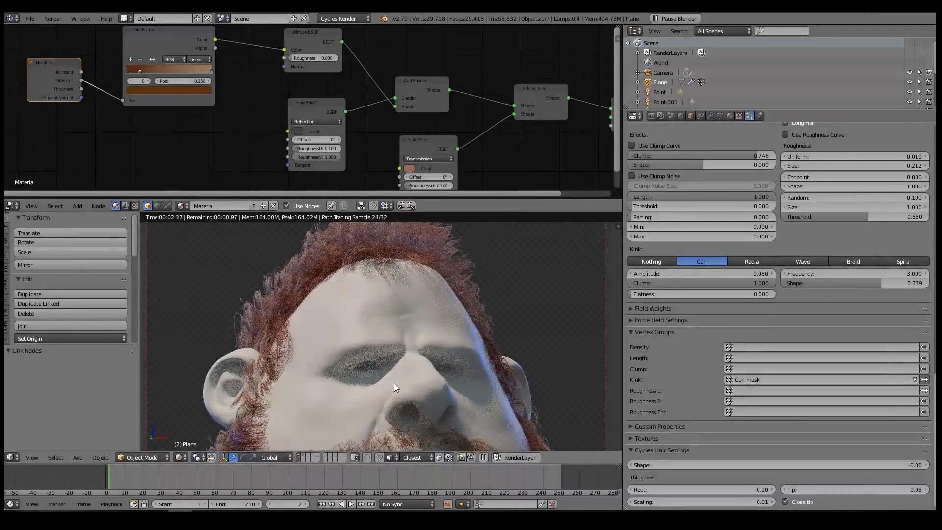
# Turn off the rendered viewport preview, then save over the existing file and render the head.
pyautogui.hotkey('shift', 'z')
pyautogui.hotkey('ctrl', 's')
pyautogui.click(395, 351)
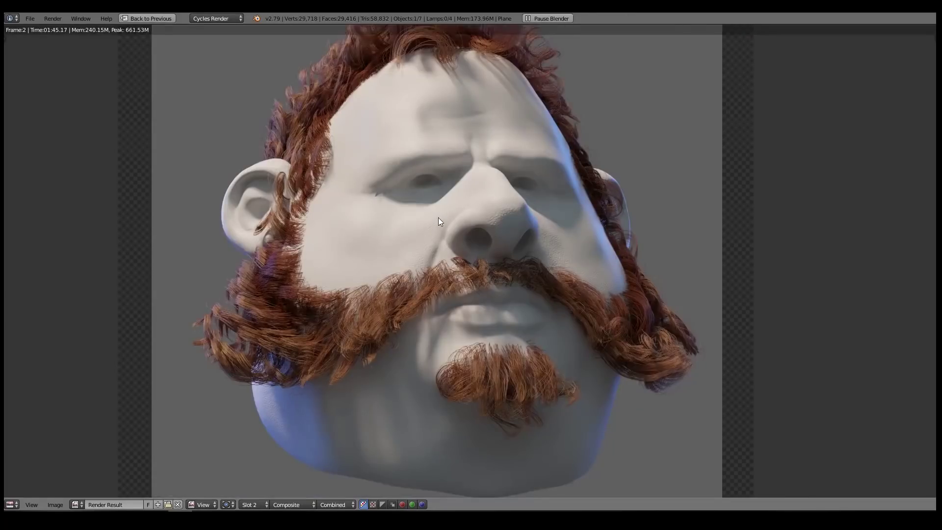
# Examine the rendered head's hair, sideburns, moustache and goatee up close and as a whole, then close the full-size render.
pyautogui.scroll(-1, 453, 216)
pyautogui.moveTo(454, 216); pyautogui.dragTo(458, 388, button='middle')
pyautogui.scroll(4, 460, 367)
pyautogui.moveTo(469, 254); pyautogui.dragTo(499, 307, button='middle')
pyautogui.scroll(1, 498, 309)
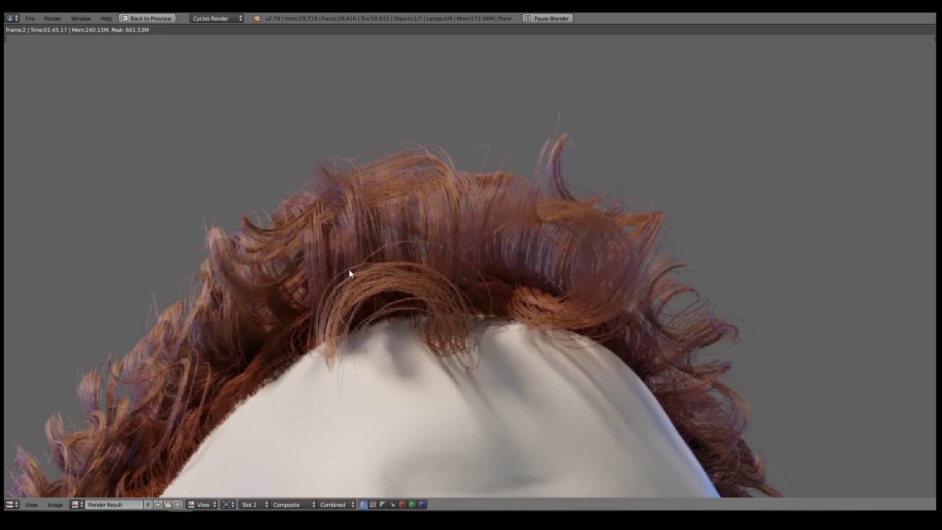
pyautogui.scroll(-5, 351, 275)
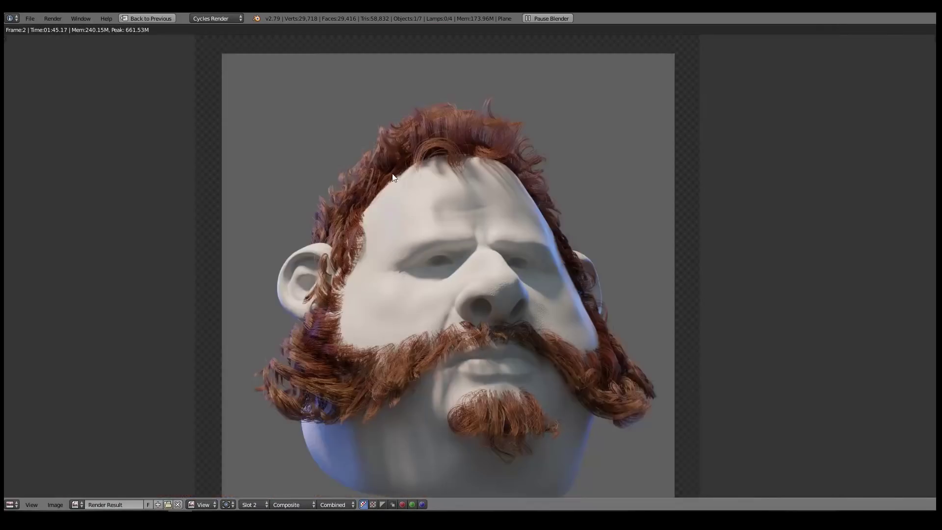
pyautogui.moveTo(427, 217); pyautogui.dragTo(410, 140, button='middle')
pyautogui.moveTo(434, 176); pyautogui.dragTo(412, 192, button='middle')
pyautogui.scroll(3, 355, 313)
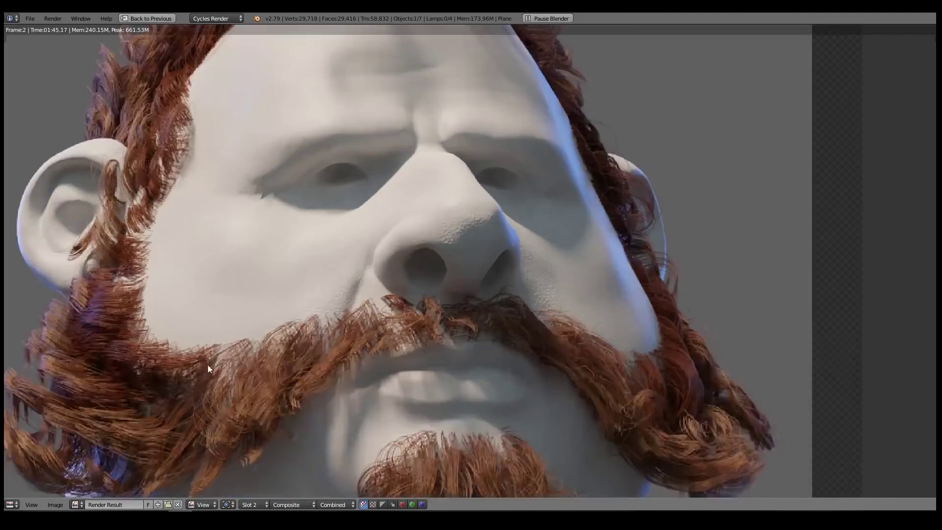
pyautogui.scroll(-1, 294, 338)
pyautogui.moveTo(287, 346); pyautogui.dragTo(319, 321, button='middle')
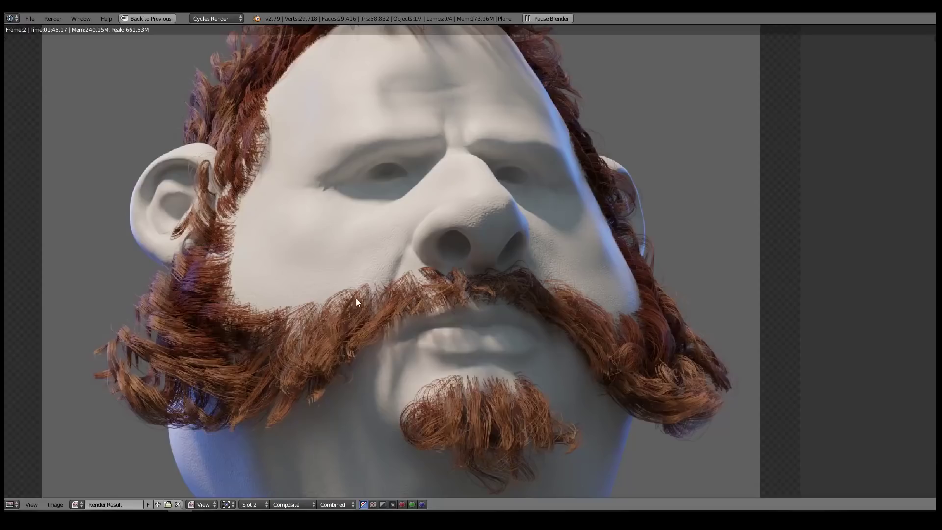
pyautogui.moveTo(449, 232); pyautogui.dragTo(444, 313, button='middle')
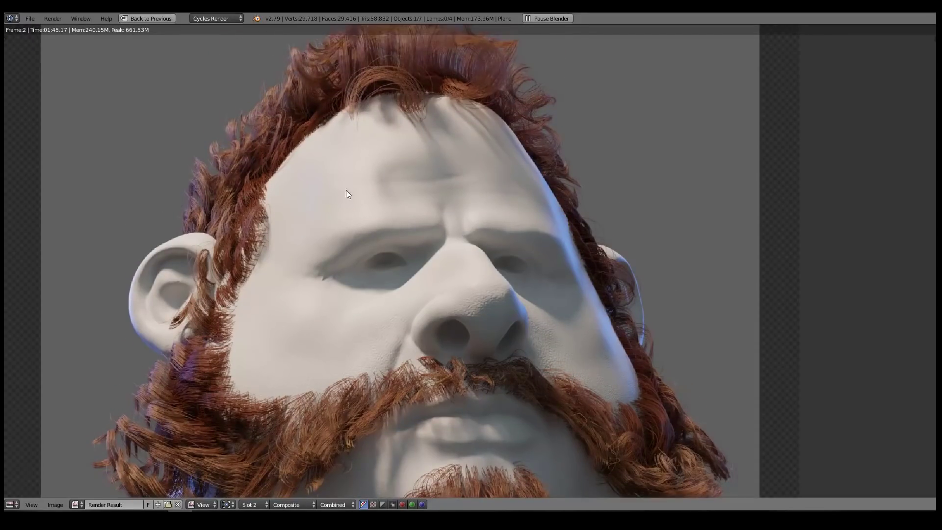
pyautogui.scroll(-1, 392, 243)
pyautogui.scroll(-2, 442, 294)
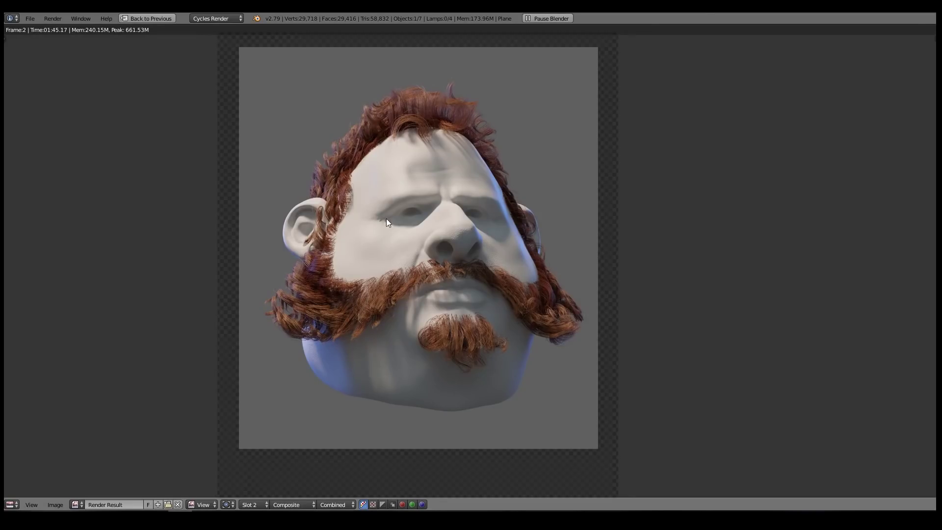
pyautogui.scroll(1, 393, 210)
pyautogui.press('Escape')
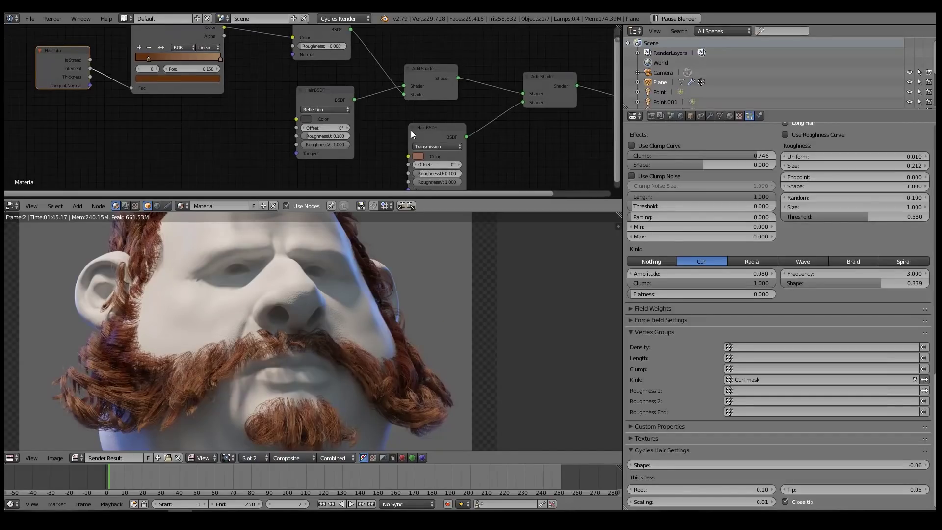
# Brighten the Reflection Hair BSDF color to RGB 0.201, 0.172, 0.178 and close the render view.
pyautogui.click(305, 120)
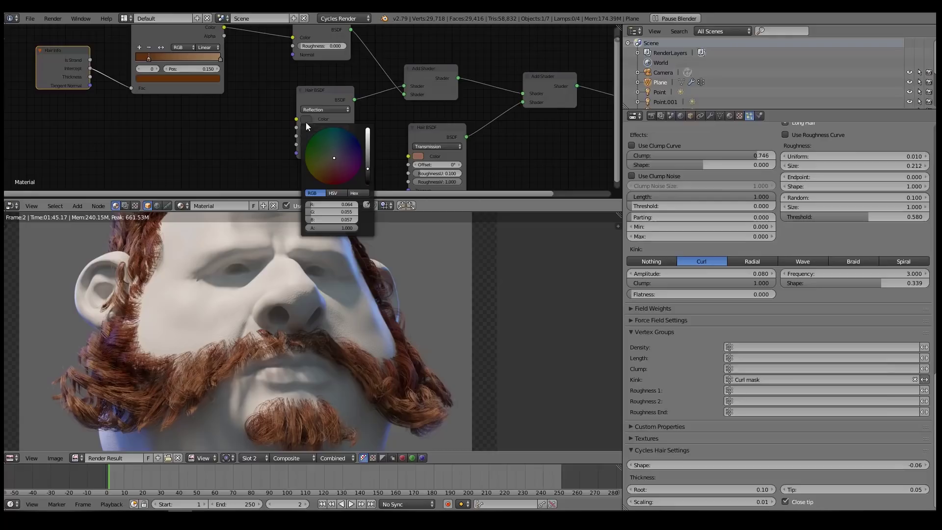
pyautogui.click(368, 157)
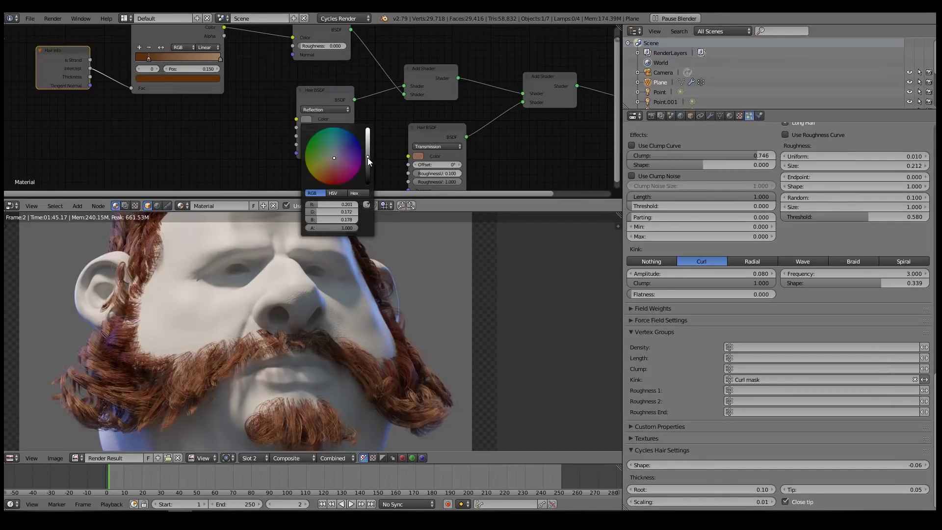
pyautogui.press('Escape')
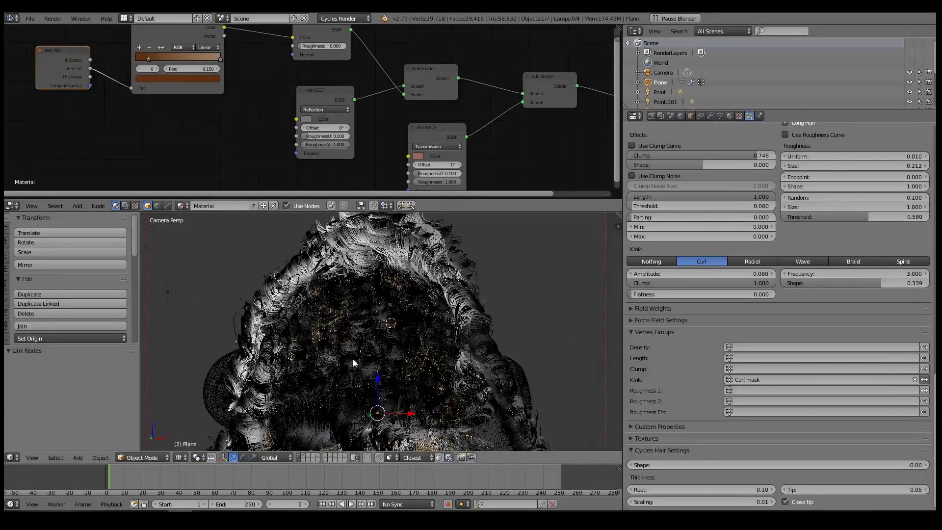
# Enlarge the 3D viewport, frame the face in solid shading and set the hair children's clump to 0.502.
pyautogui.moveTo(430, 212); pyautogui.dragTo(430, 87)
pyautogui.keyDown('shift'); pyautogui.moveTo(378, 310); pyautogui.dragTo(411, 118, button='middle'); pyautogui.keyUp('shift')
pyautogui.press('z')
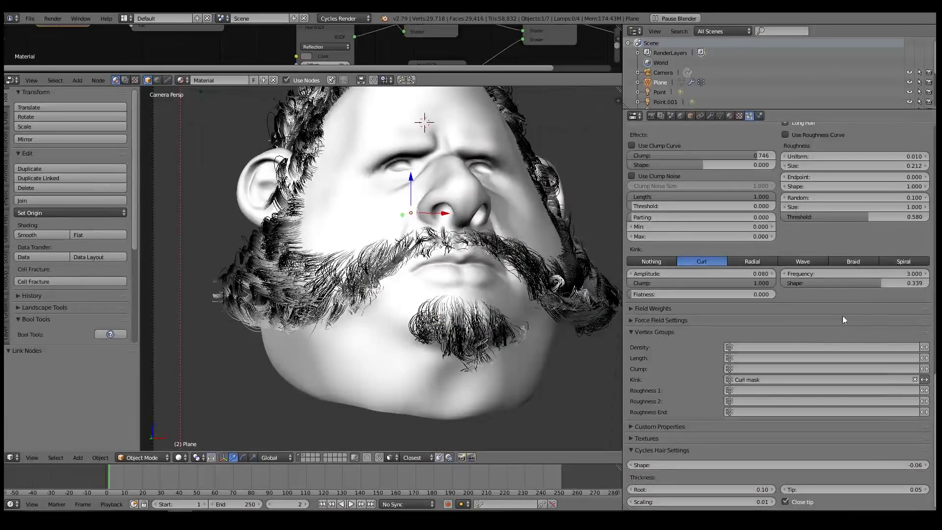
pyautogui.moveTo(758, 156); pyautogui.dragTo(739, 156)
# Return to the camera view and set the threshold of the hair's random roughness to 0.410.
pyautogui.moveTo(409, 216)
pyautogui.mouseDown(button='middle')
pyautogui.moveTo(411, 246)
pyautogui.moveTo(413, 222)
pyautogui.mouseUp(button='middle')
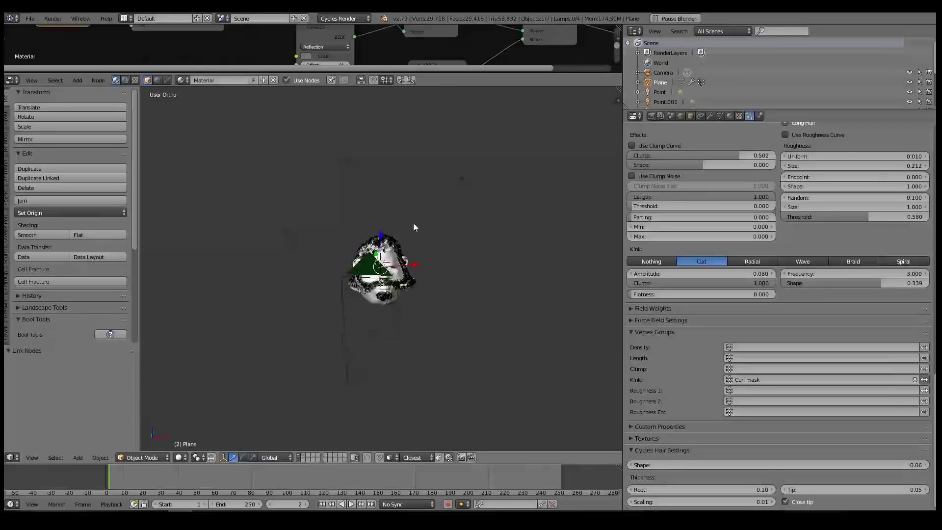
pyautogui.press('KP_0')
pyautogui.keyDown('shift'); pyautogui.moveTo(569, 242); pyautogui.dragTo(491, 259, button='middle'); pyautogui.keyUp('shift')
pyautogui.moveTo(863, 216); pyautogui.dragTo(841, 217)
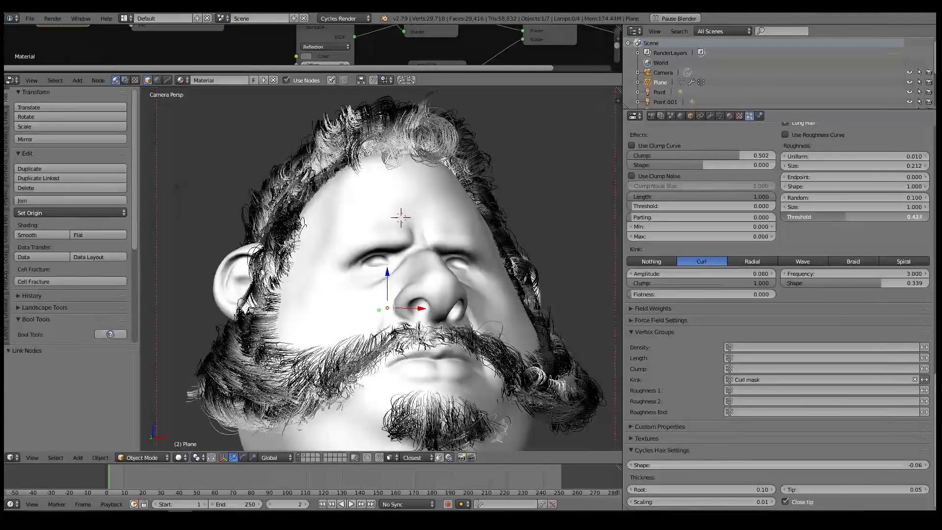
pyautogui.moveTo(842, 216); pyautogui.dragTo(841, 217)
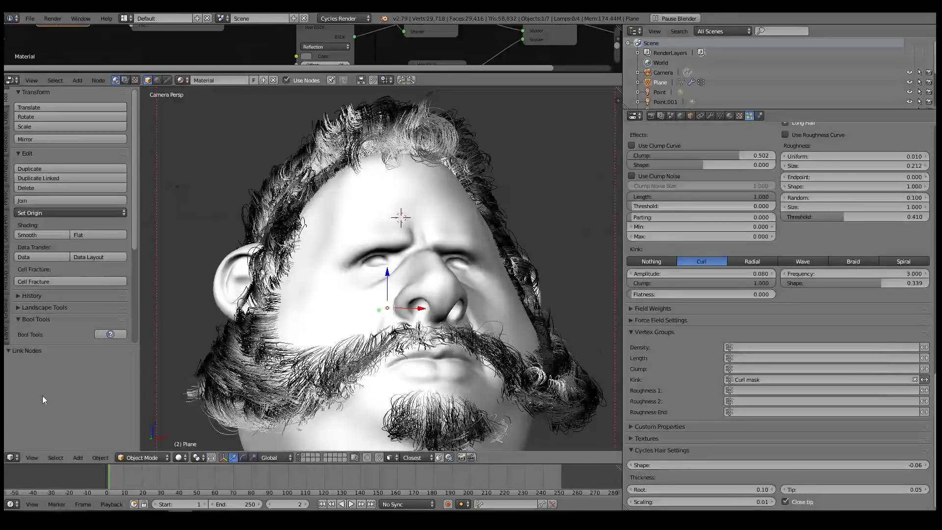
# Review the last render result in the image editor, close the stray duplicate window and bring back the 3D view.
pyautogui.click(11, 457)
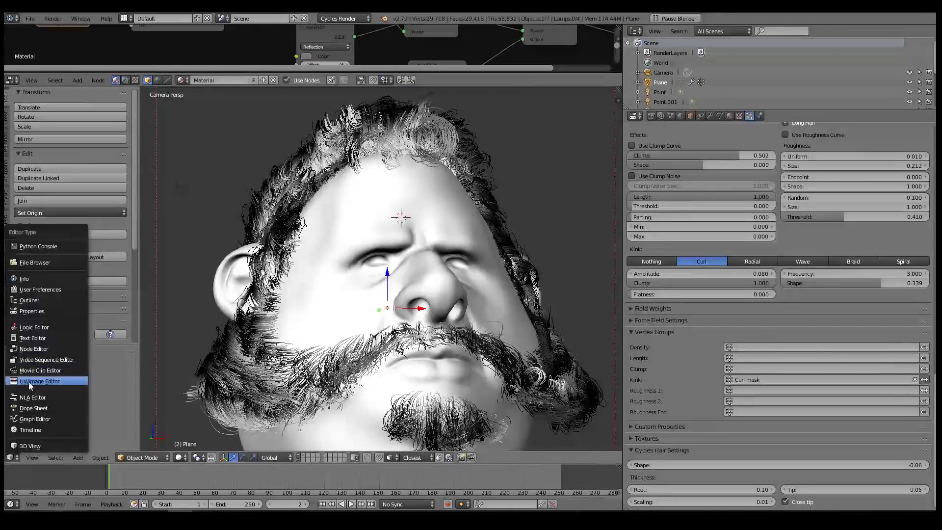
pyautogui.click(28, 381)
pyautogui.keyDown('shift'); pyautogui.moveTo(613, 91); pyautogui.dragTo(545, 104); pyautogui.keyUp('shift')
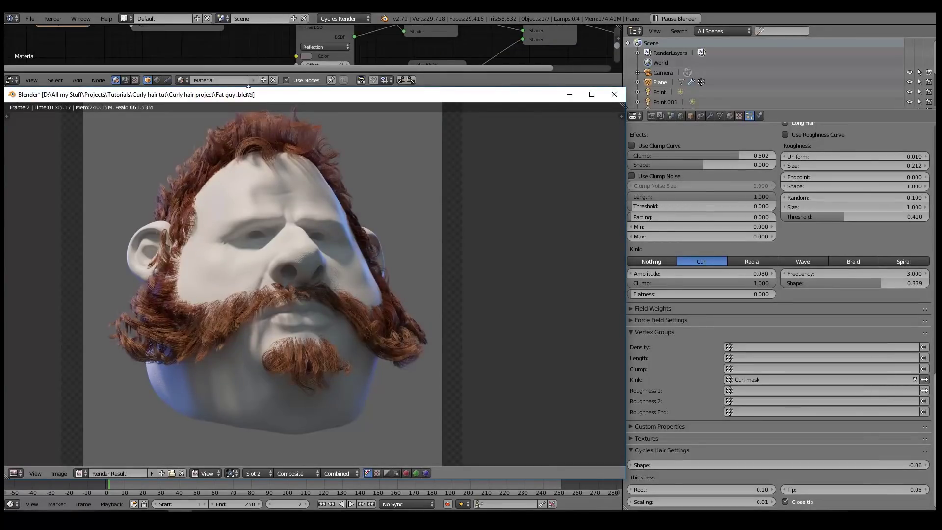
pyautogui.moveTo(301, 98); pyautogui.dragTo(0, 106)
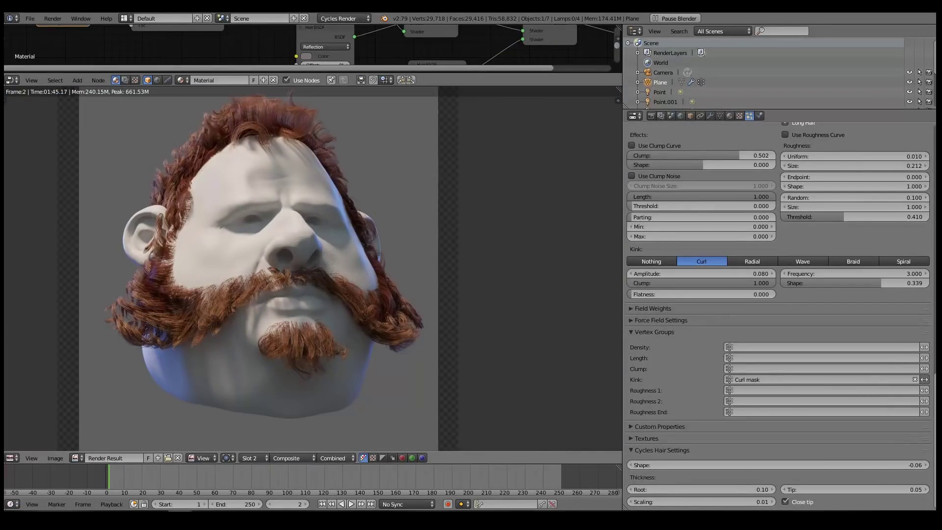
pyautogui.click(10, 458)
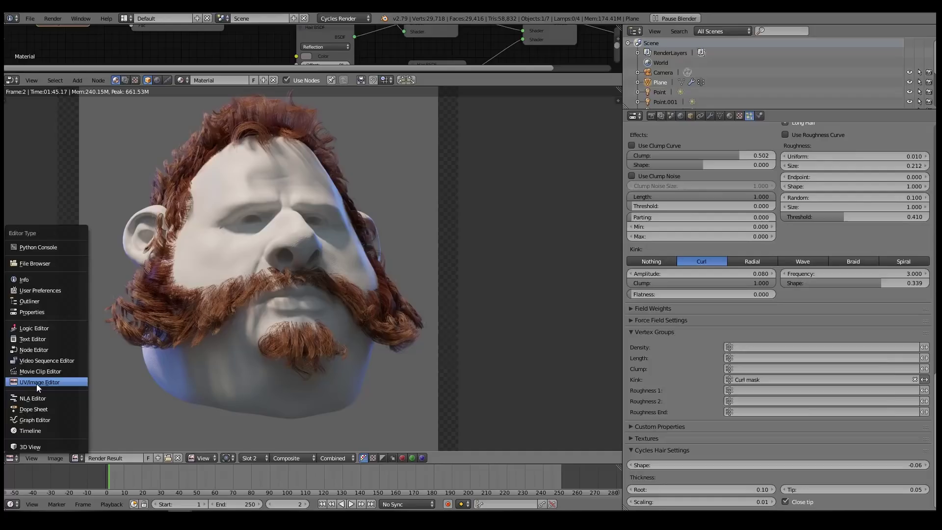
pyautogui.click(32, 445)
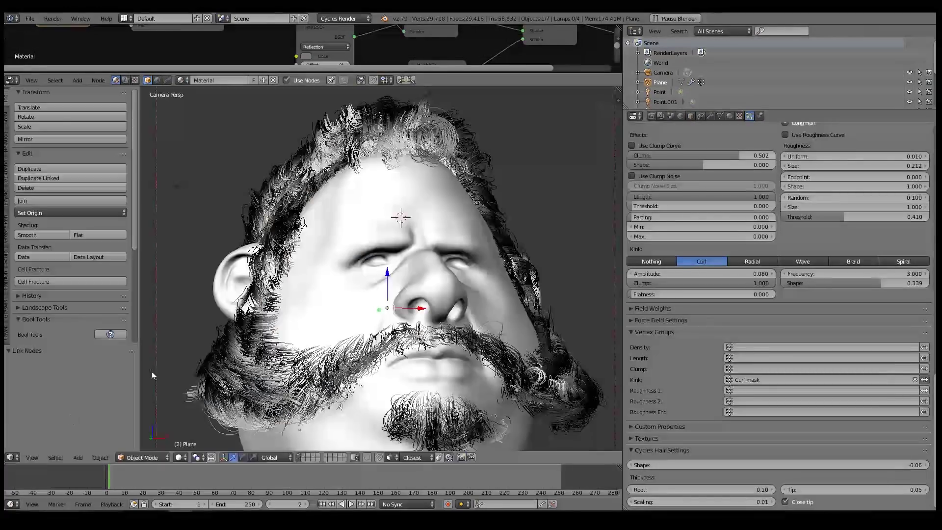
# Switch the head to particle editing and choose the Add brush with a count of 5.
pyautogui.scroll(-1, 323, 317)
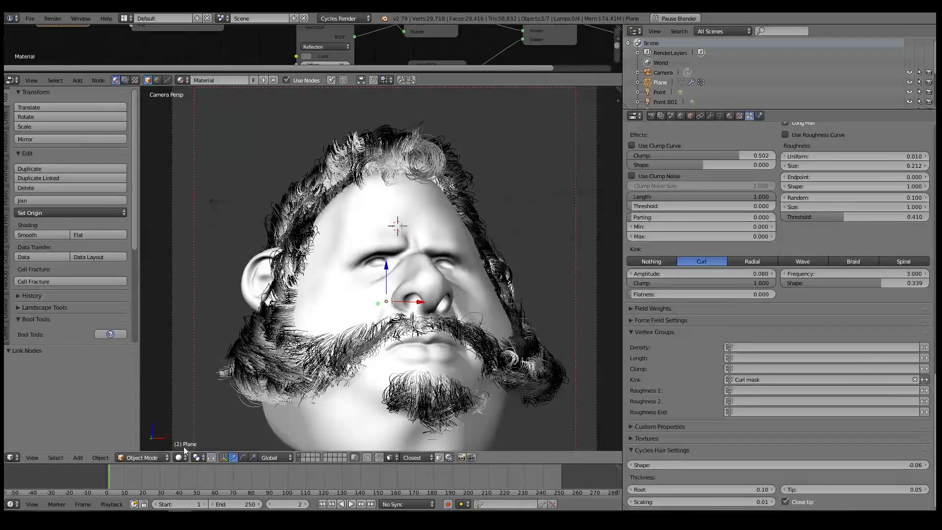
pyautogui.click(148, 460)
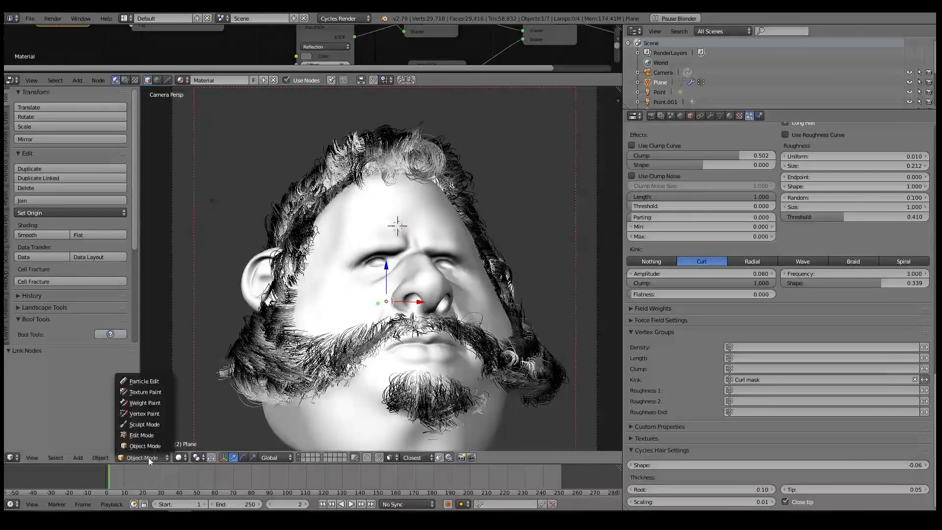
pyautogui.click(144, 380)
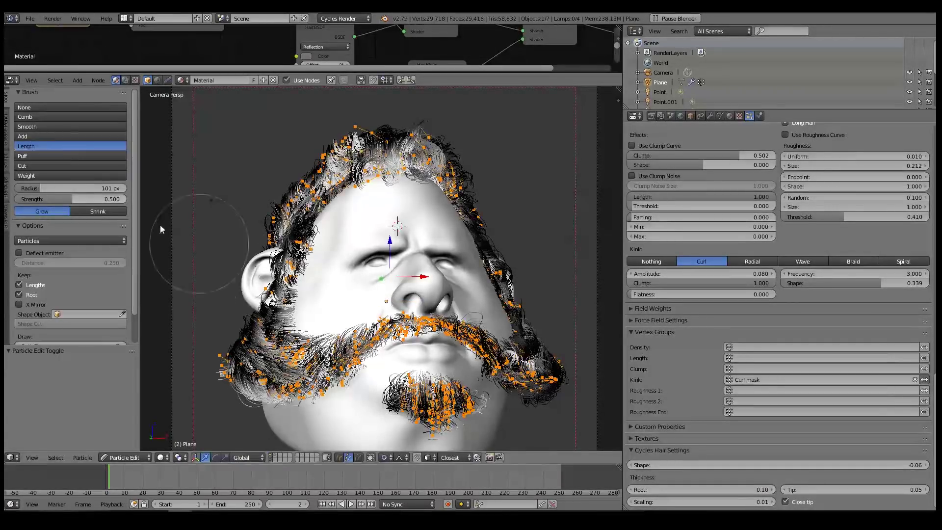
pyautogui.click(27, 138)
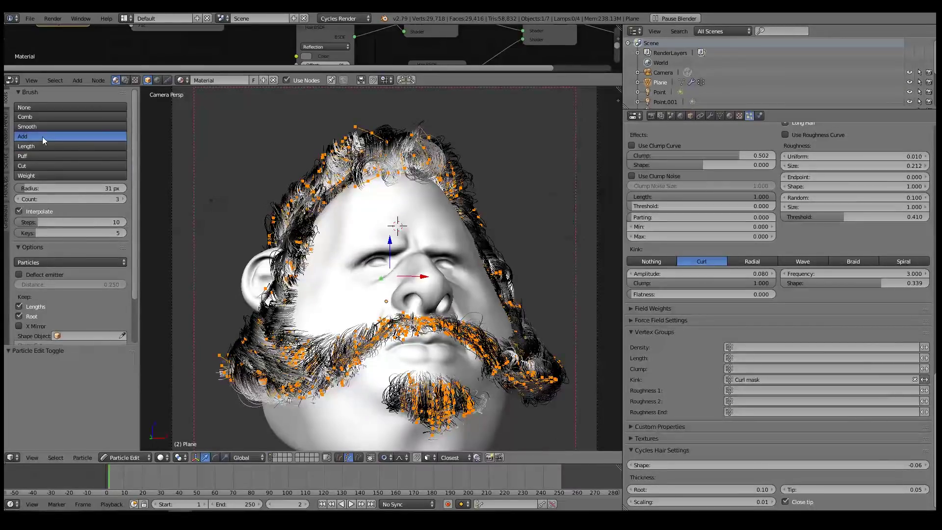
pyautogui.click(123, 199)
pyautogui.click(124, 199)
# Show only the head's layer and enlarge the Add brush radius to 76 px for work on the beard.
pyautogui.moveTo(302, 306); pyautogui.dragTo(430, 317, button='middle')
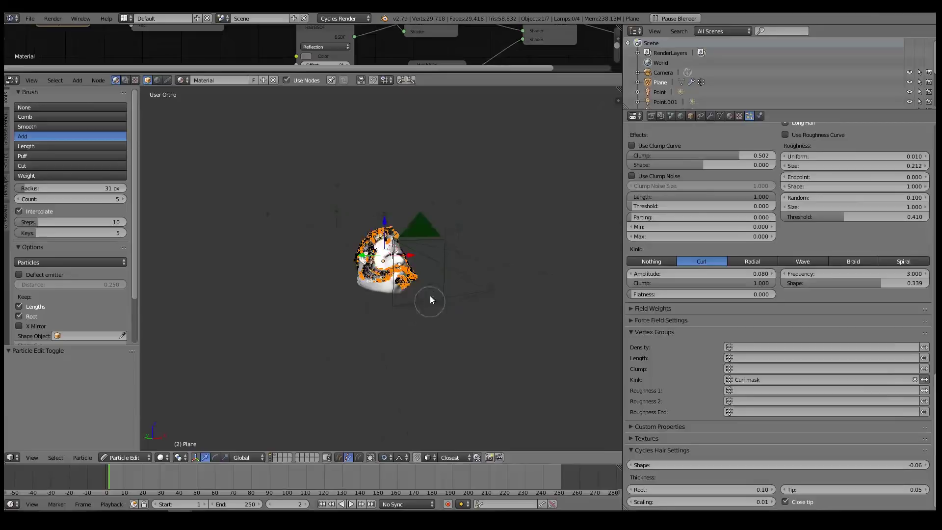
pyautogui.scroll(5, 430, 317)
pyautogui.press('z')
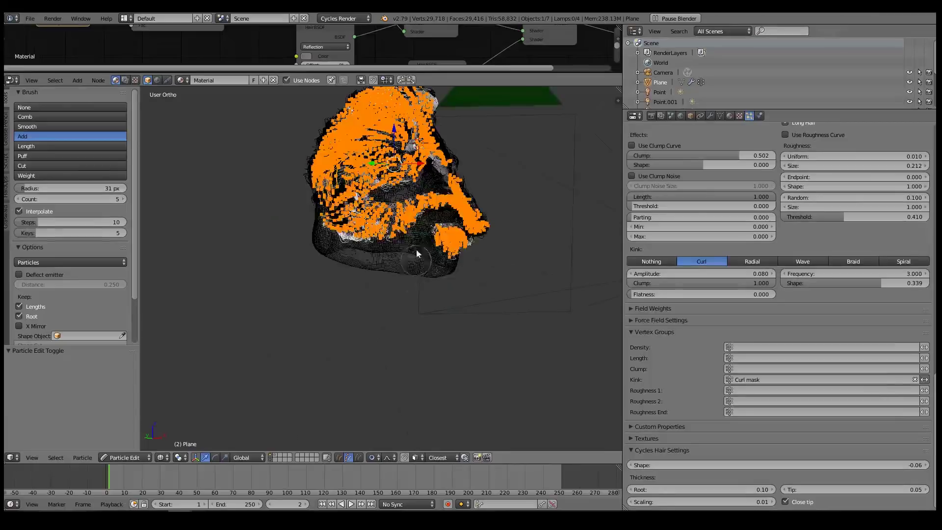
pyautogui.click(271, 456)
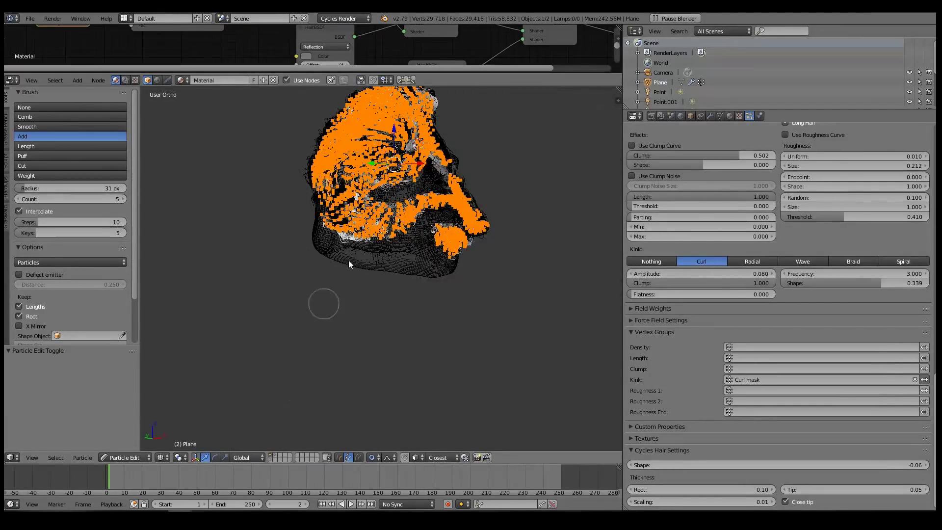
pyautogui.moveTo(298, 365); pyautogui.dragTo(392, 225, button='middle')
pyautogui.scroll(1, 392, 226)
pyautogui.press('f')
pyautogui.click(395, 277)
pyautogui.scroll(5, 382, 276)
pyautogui.press('z')
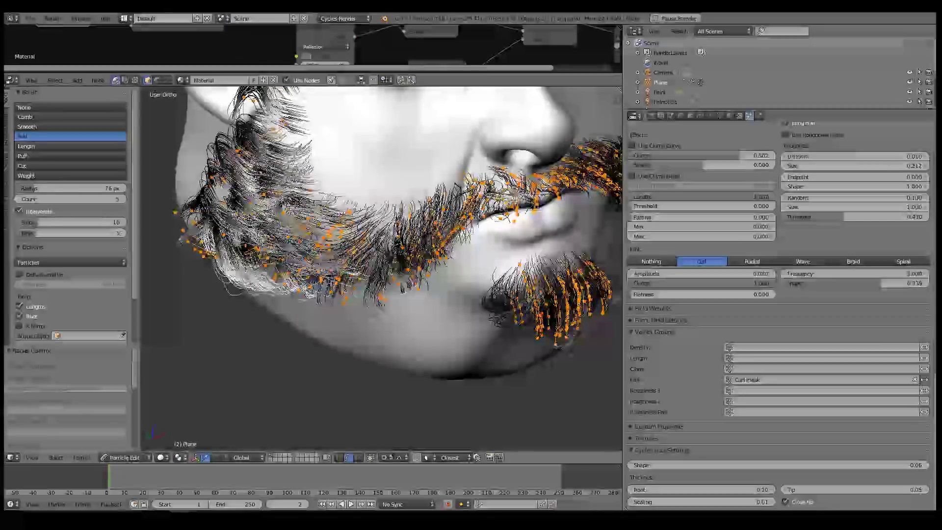
# Add hairs to the sparse areas of the cheek beard and the adjoining half of the moustache.
pyautogui.click(381, 228)
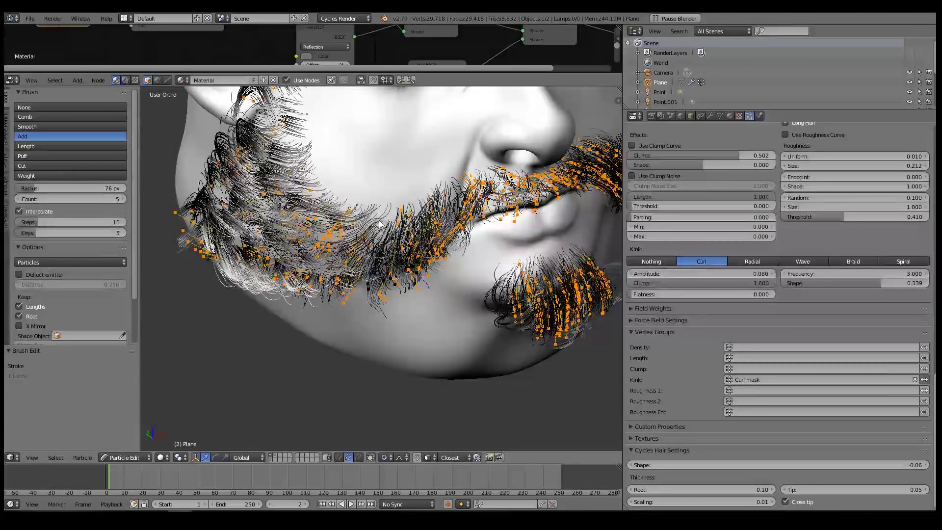
pyautogui.moveTo(381, 223); pyautogui.dragTo(456, 215, button='middle')
pyautogui.click(456, 214)
pyautogui.click(458, 214)
pyautogui.click(486, 202)
pyautogui.click(357, 235)
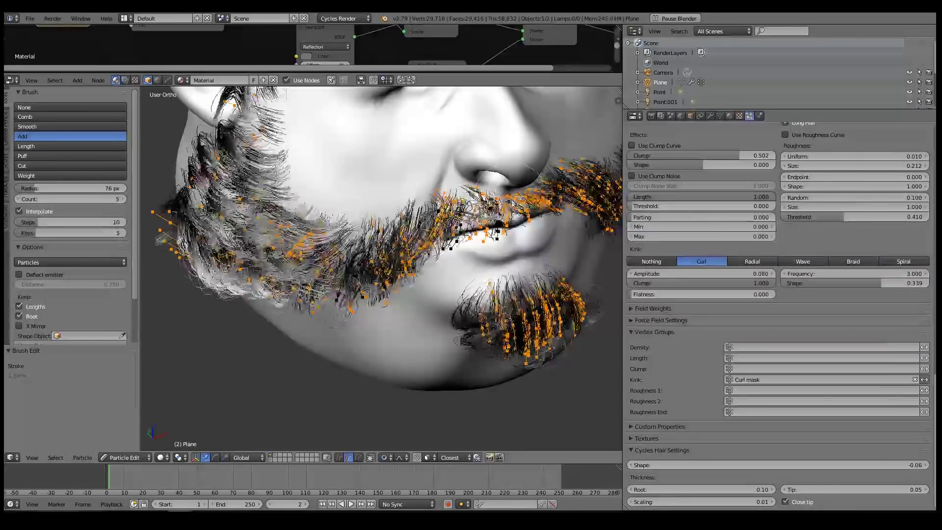
# Add hairs along the upper edge of the beard on the opposite cheek.
pyautogui.scroll(-2, 357, 235)
pyautogui.moveTo(451, 221); pyautogui.dragTo(370, 208, button='middle')
pyautogui.scroll(4, 370, 207)
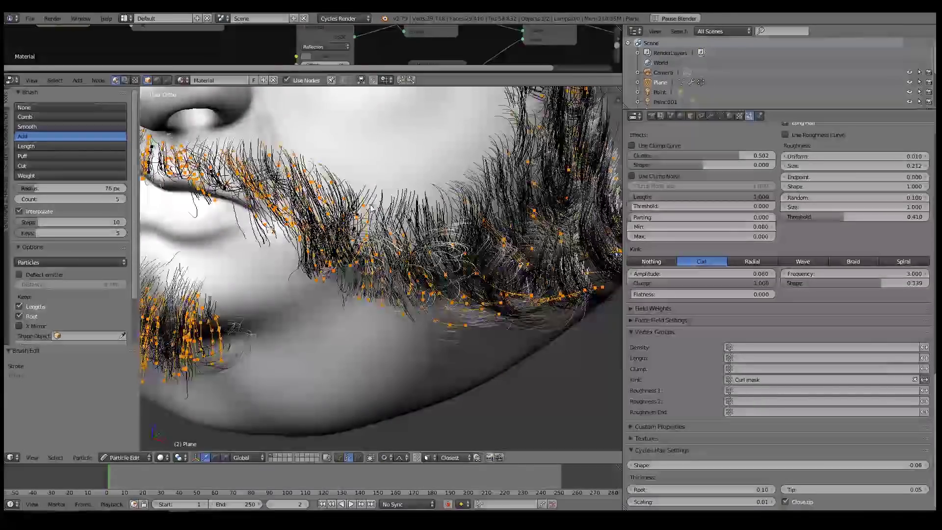
pyautogui.click(447, 209)
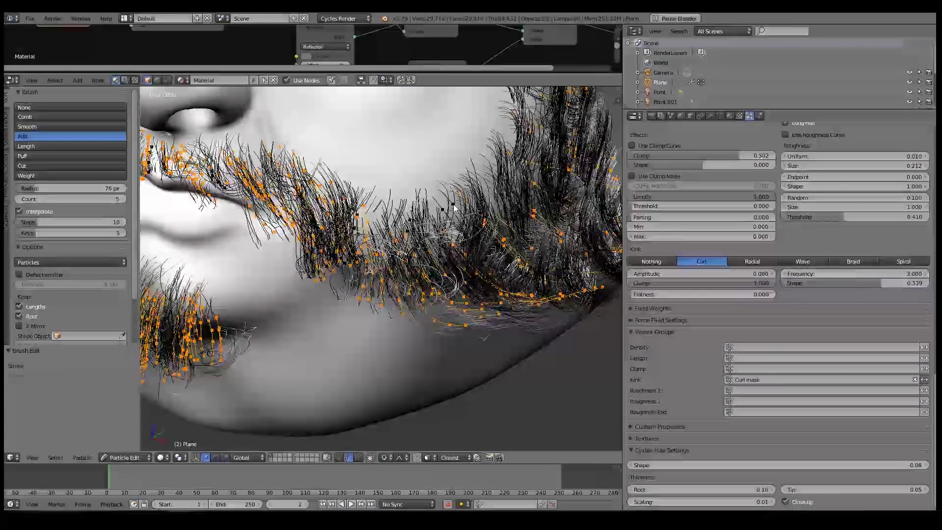
pyautogui.moveTo(447, 207); pyautogui.dragTo(437, 260, button='middle')
pyautogui.scroll(2, 437, 260)
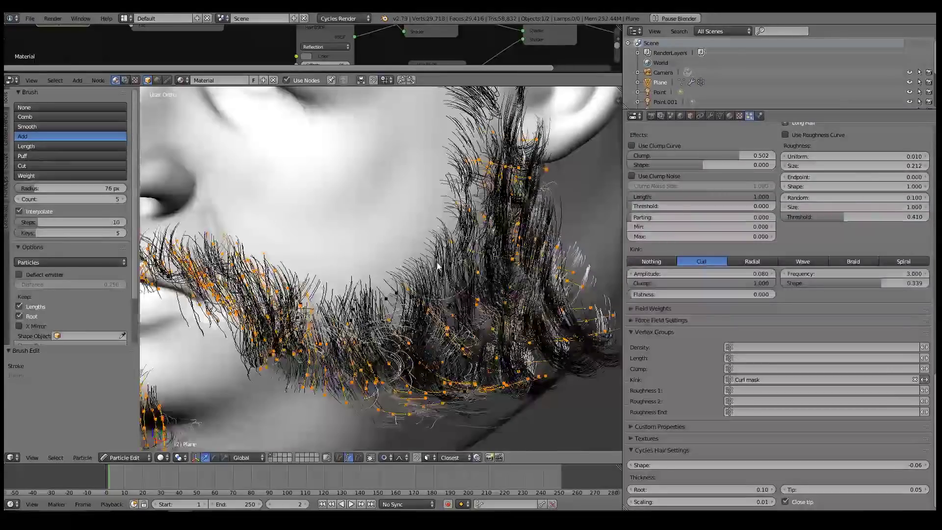
# Add more hairs where that cheek's beard meets the sideburn, then return the head to object mode.
pyautogui.click(455, 235)
pyautogui.click(455, 235)
pyautogui.click(454, 235)
pyautogui.scroll(-4, 454, 235)
pyautogui.moveTo(454, 235); pyautogui.dragTo(500, 245, button='middle')
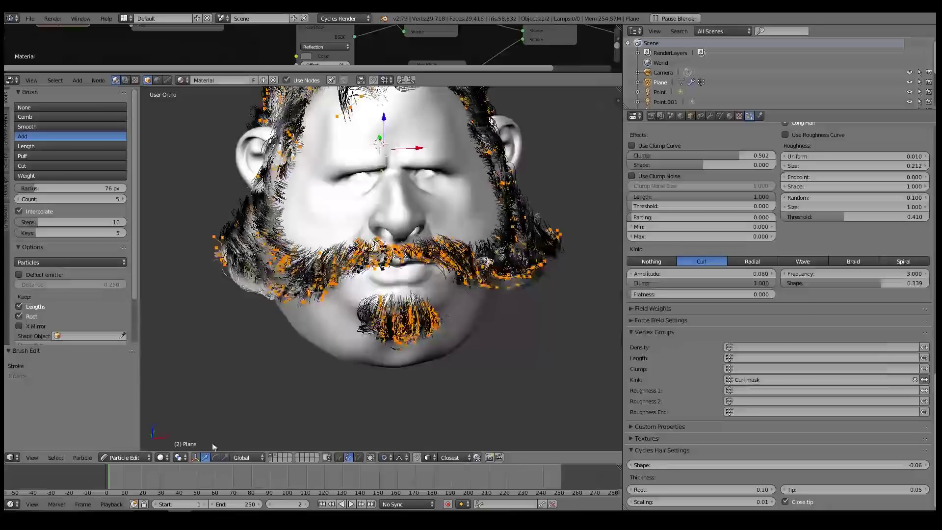
pyautogui.click(127, 457)
pyautogui.click(147, 447)
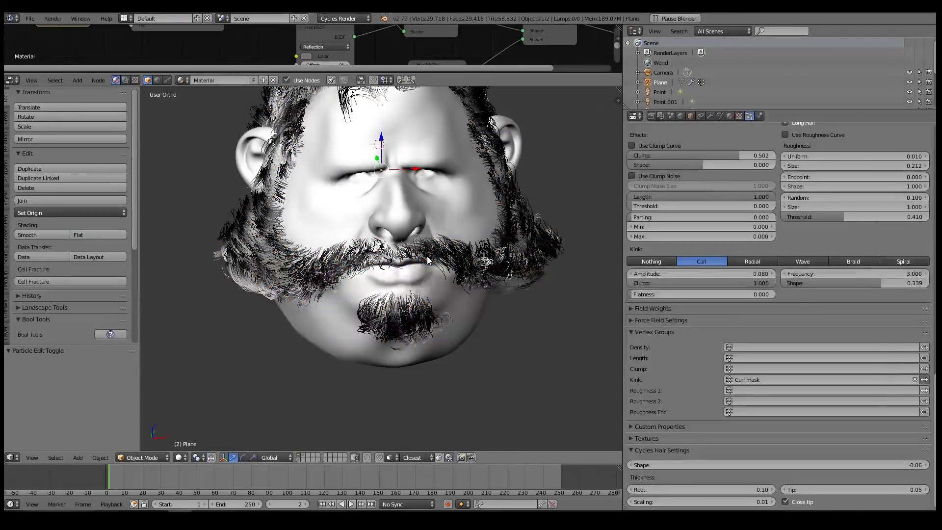
# Examine the curl mask's weights around the sideburns and ear in weight paint mode, then return to object mode.
pyautogui.moveTo(290, 189); pyautogui.dragTo(76, 241, button='middle')
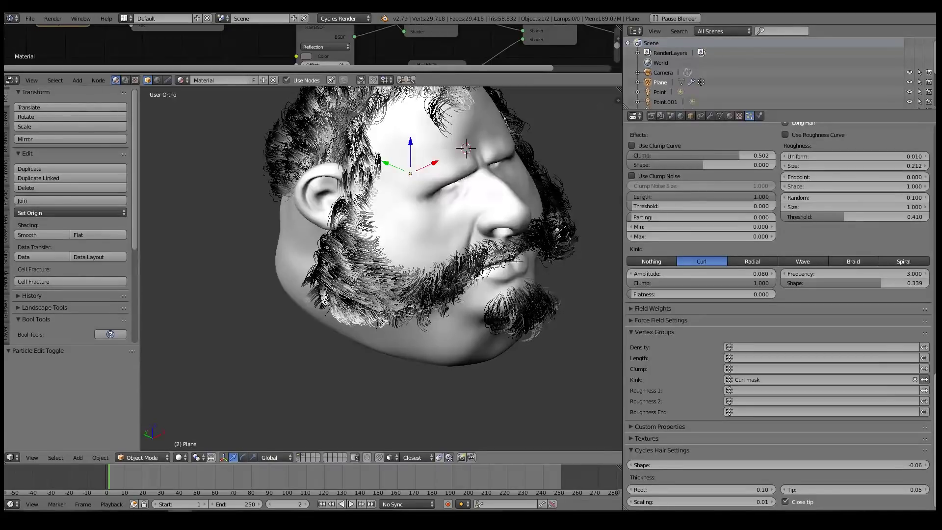
pyautogui.click(142, 457)
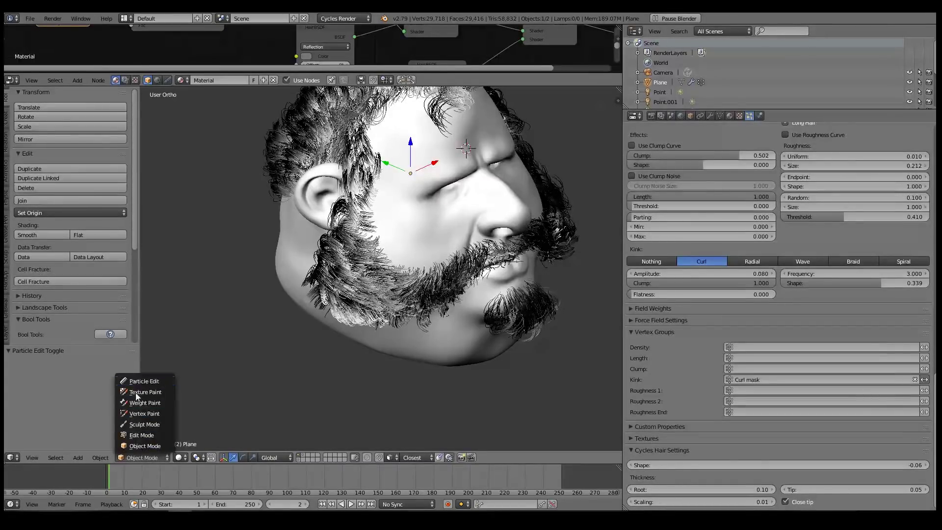
pyautogui.click(142, 402)
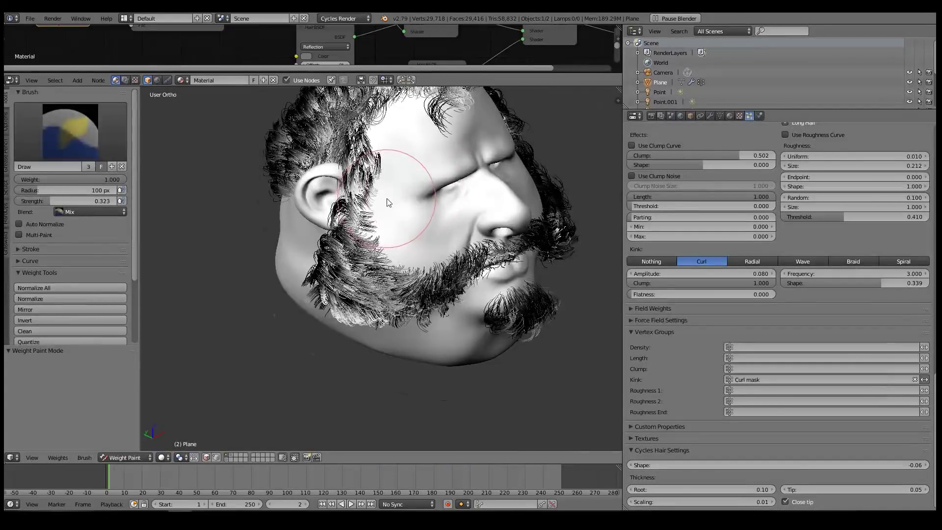
pyautogui.scroll(8, 382, 258)
pyautogui.moveTo(372, 196)
pyautogui.mouseDown()
pyautogui.moveTo(386, 283)
pyautogui.moveTo(410, 142)
pyautogui.mouseUp()
pyautogui.scroll(-5, 373, 206)
pyautogui.scroll(5, 274, 246)
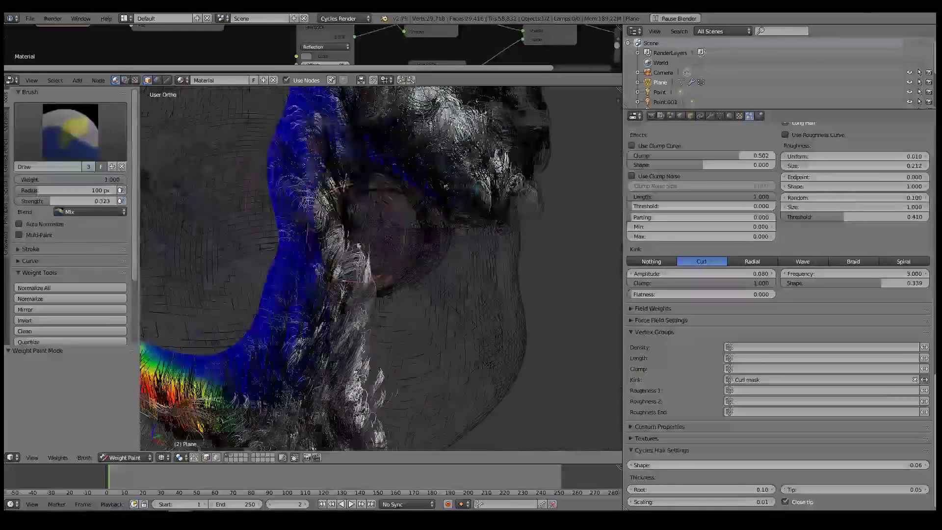
pyautogui.moveTo(305, 157)
pyautogui.mouseDown()
pyautogui.moveTo(298, 237)
pyautogui.moveTo(294, 126)
pyautogui.moveTo(273, 105)
pyautogui.moveTo(284, 115)
pyautogui.mouseUp()
pyautogui.scroll(-5, 353, 219)
pyautogui.press('z')
pyautogui.moveTo(354, 220)
pyautogui.mouseDown(button='middle')
pyautogui.moveTo(425, 205)
pyautogui.moveTo(398, 202)
pyautogui.moveTo(398, 268)
pyautogui.moveTo(404, 229)
pyautogui.mouseUp(button='middle')
pyautogui.scroll(-2, 425, 205)
pyautogui.click(104, 457)
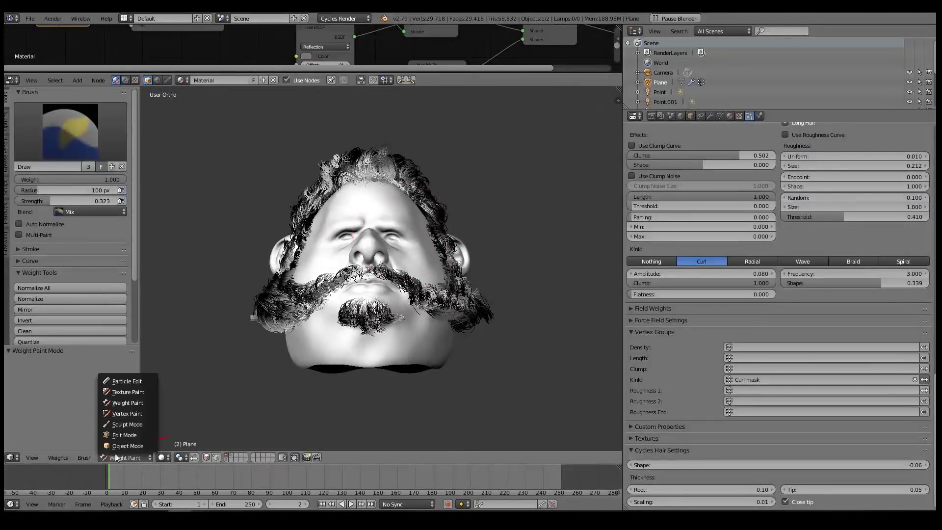
pyautogui.click(125, 445)
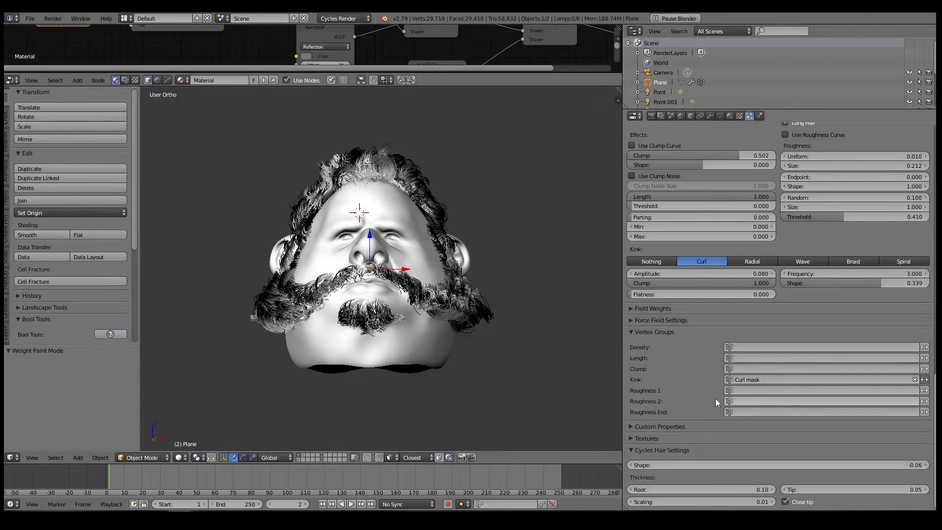
# Add a second vertex group to the head mesh and name it ClumpMask.
pyautogui.click(719, 116)
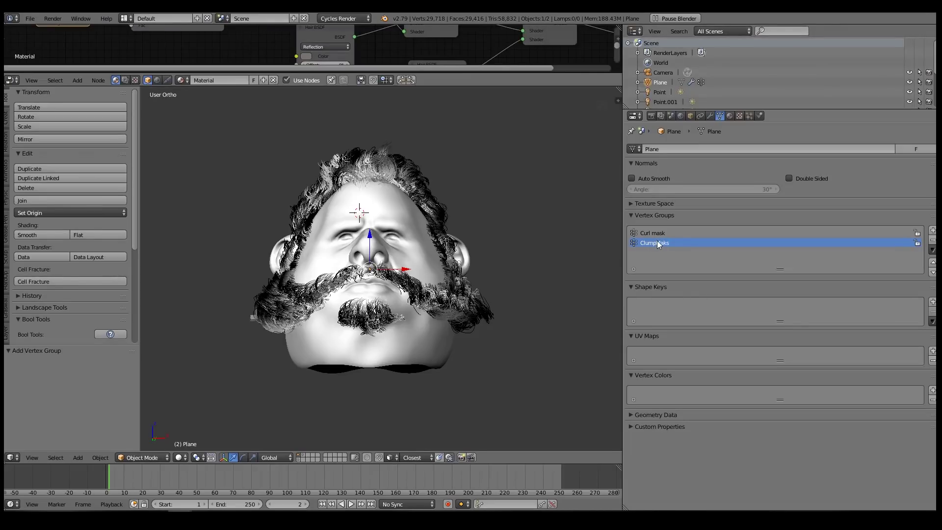
pyautogui.doubleClick(670, 243)
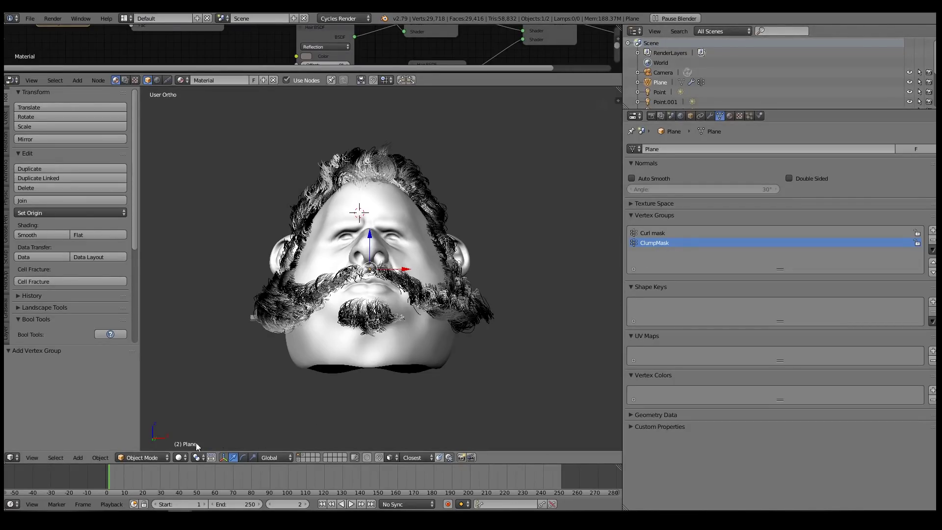
# Assign the Curl mask vertex group to the hair's clump influence and invert that influence.
pyautogui.click(748, 116)
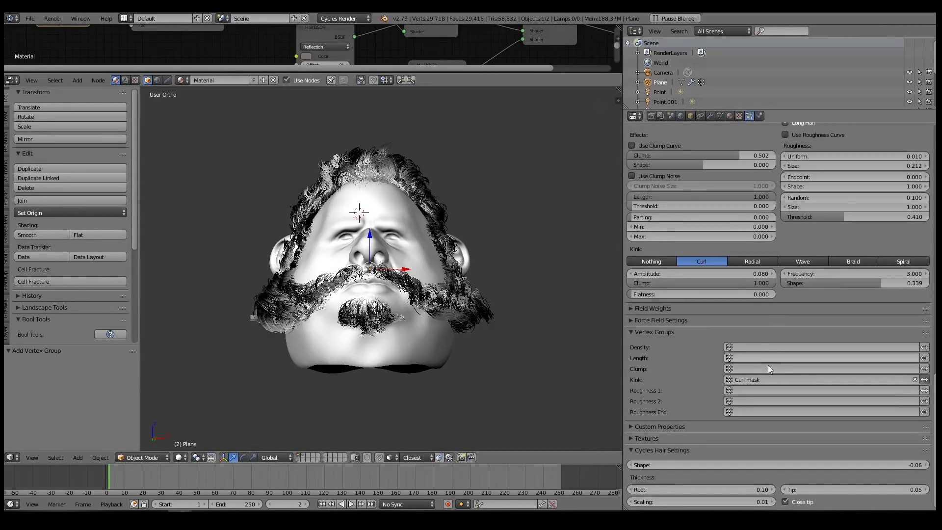
pyautogui.click(758, 368)
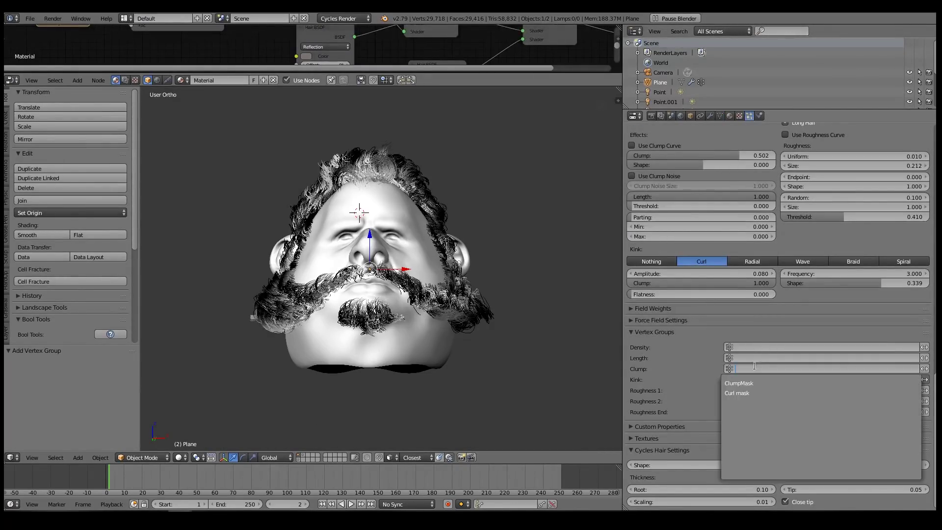
pyautogui.click(758, 393)
pyautogui.moveTo(564, 343); pyautogui.dragTo(589, 300, button='middle')
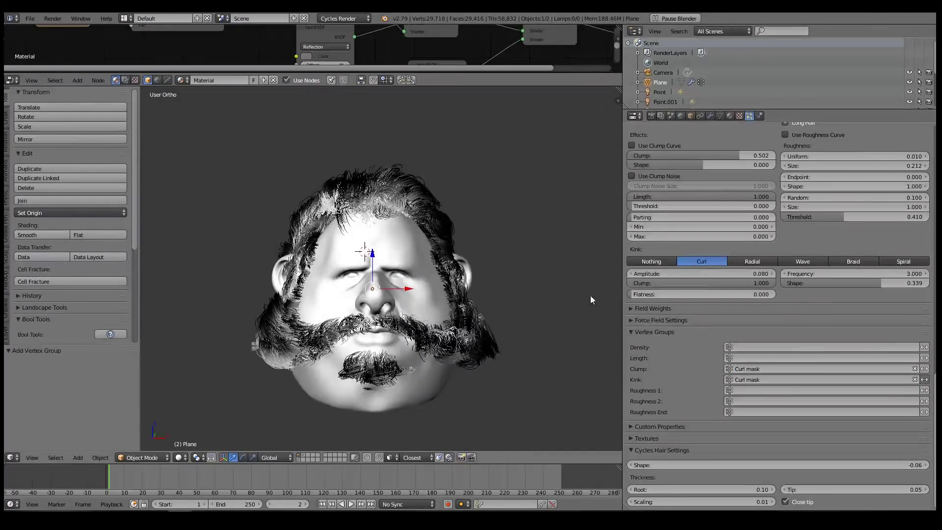
pyautogui.click(925, 369)
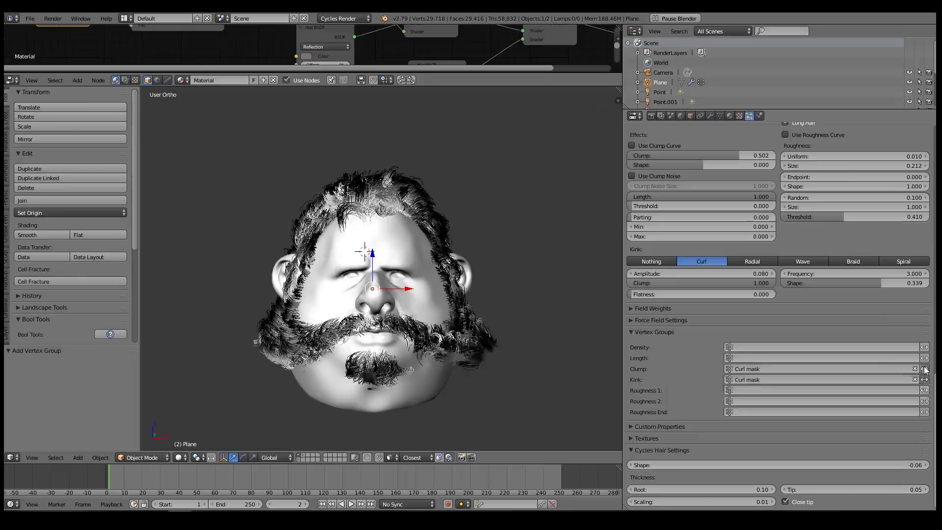
# Switch the head to weight paint mode and bring the cheek and sideburn area into view for painting.
pyautogui.click(147, 459)
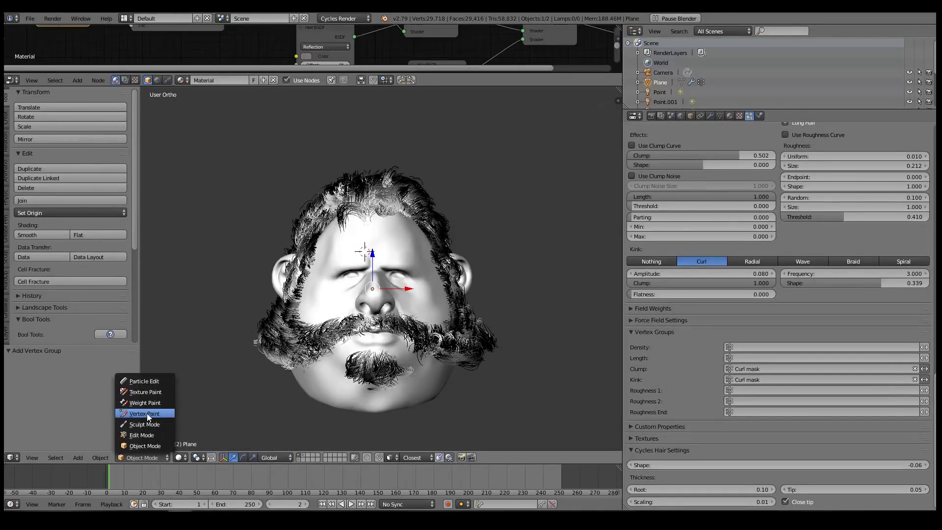
pyautogui.click(145, 402)
pyautogui.moveTo(331, 256); pyautogui.dragTo(149, 207, button='middle')
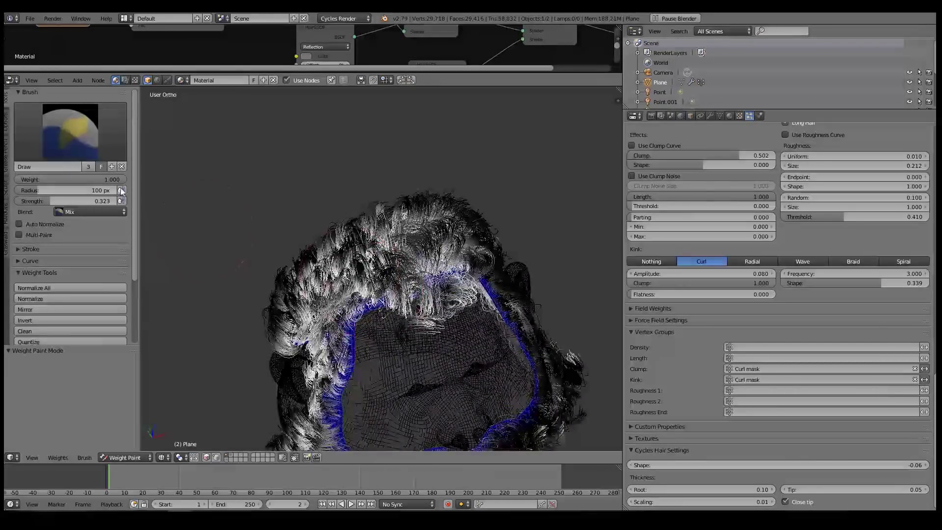
pyautogui.moveTo(255, 249); pyautogui.dragTo(384, 283, button='middle')
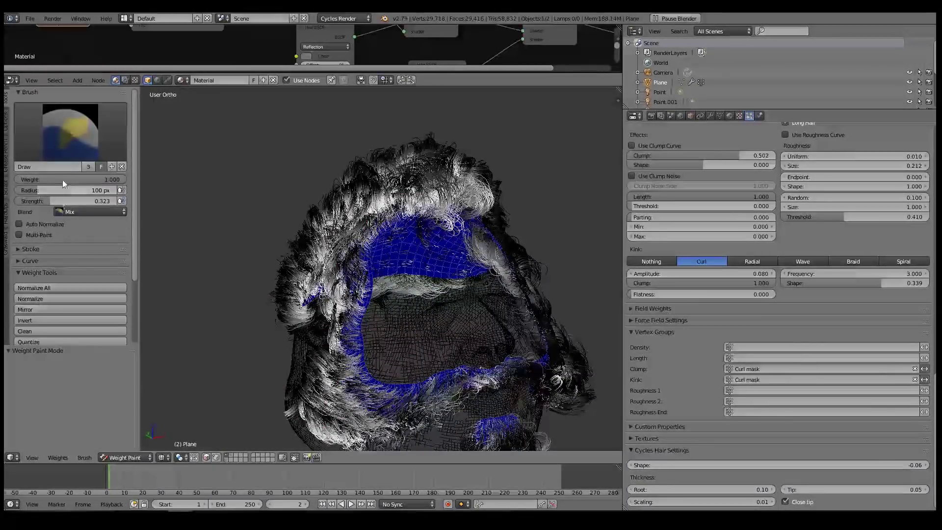
# Try painting weight 1.000 along the cheek beard below the sideburn, and undo the strokes.
pyautogui.click(349, 378)
pyautogui.scroll(4, 358, 344)
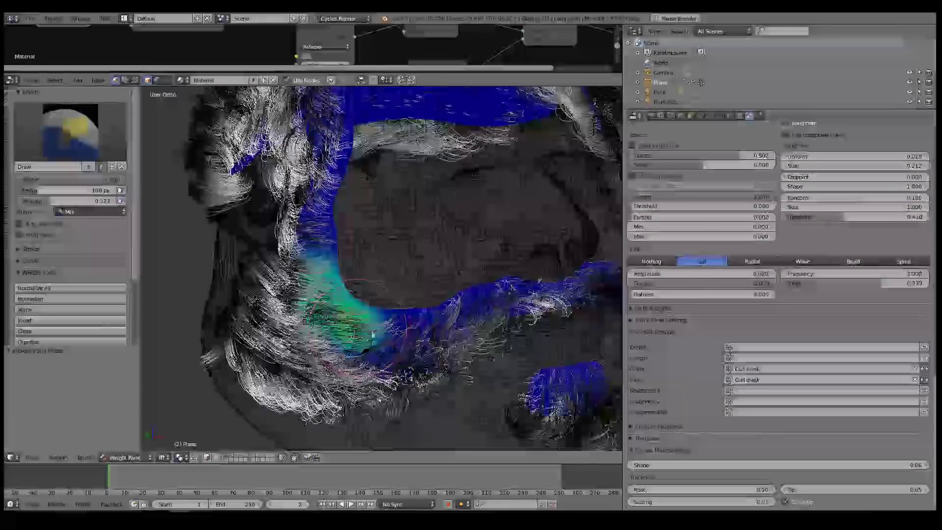
pyautogui.moveTo(357, 333); pyautogui.dragTo(338, 334)
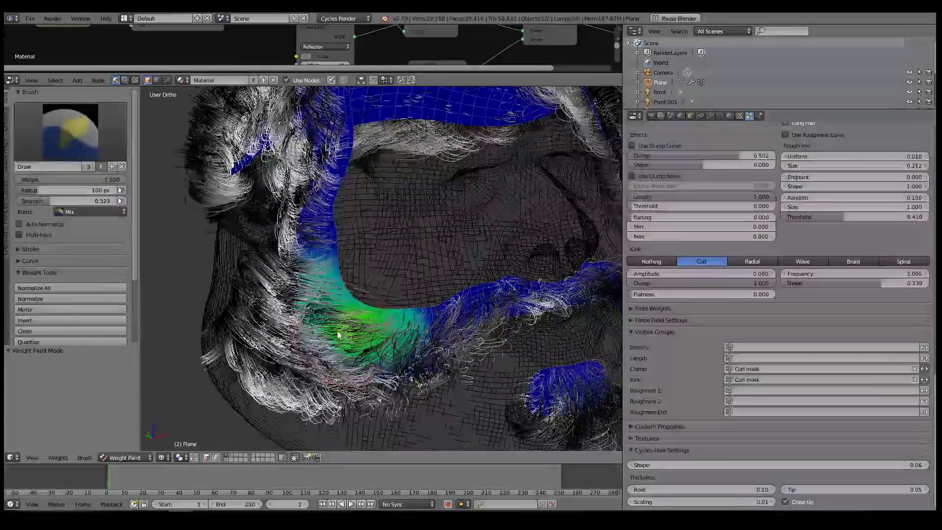
pyautogui.hotkey('ctrl', 'z')
pyautogui.hotkey('ctrl', 'z')
pyautogui.hotkey('ctrl', 'z')
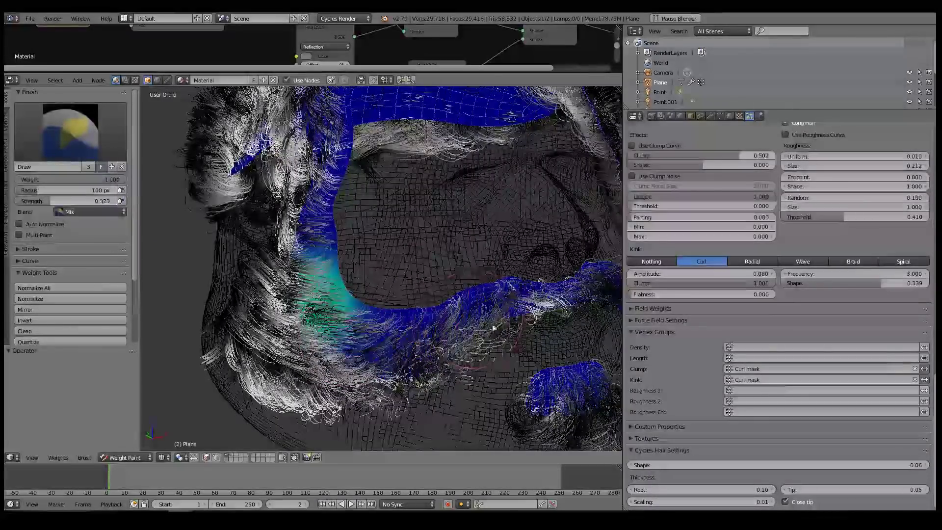
# Set the hair's clump vertex group to ClumpMask, and undo a test stroke painted on the cheek beard.
pyautogui.click(746, 368)
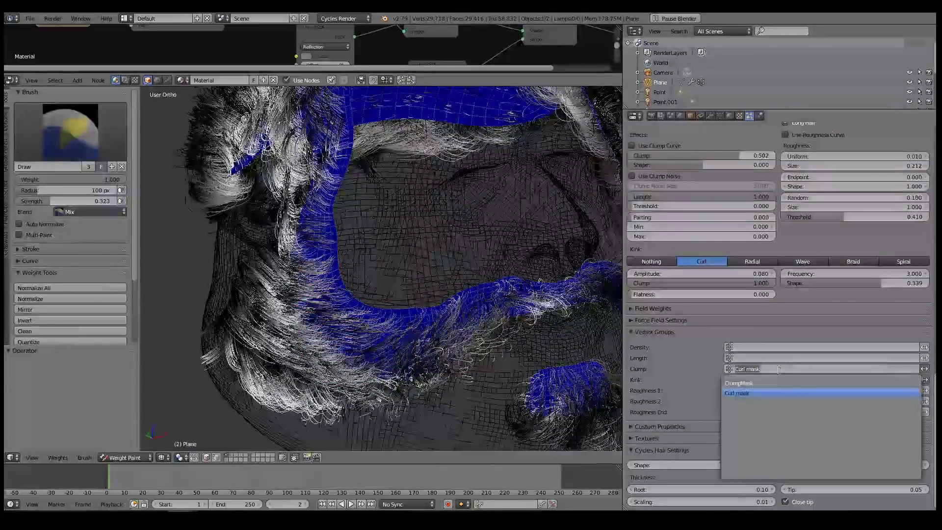
pyautogui.click(747, 383)
pyautogui.moveTo(316, 300)
pyautogui.mouseDown()
pyautogui.moveTo(304, 319)
pyautogui.moveTo(390, 343)
pyautogui.moveTo(319, 354)
pyautogui.moveTo(309, 295)
pyautogui.moveTo(339, 363)
pyautogui.mouseUp()
pyautogui.scroll(-3, 337, 363)
pyautogui.moveTo(338, 363)
pyautogui.mouseDown(button='middle')
pyautogui.moveTo(337, 325)
pyautogui.moveTo(407, 346)
pyautogui.moveTo(435, 322)
pyautogui.mouseUp(button='middle')
pyautogui.hotkey('ctrl', 'z')
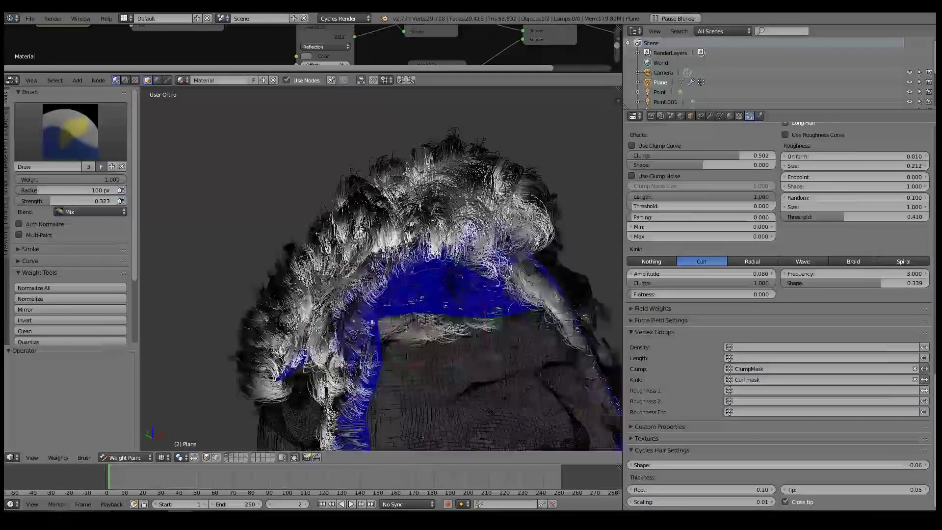
# Paint clump mask weight along the sideburns on both sides of the face with the Draw brush.
pyautogui.moveTo(374, 354); pyautogui.dragTo(378, 373, button='middle')
pyautogui.moveTo(354, 347); pyautogui.dragTo(361, 295)
pyautogui.moveTo(362, 295)
pyautogui.mouseDown(button='middle')
pyautogui.moveTo(357, 317)
pyautogui.moveTo(393, 290)
pyautogui.mouseUp(button='middle')
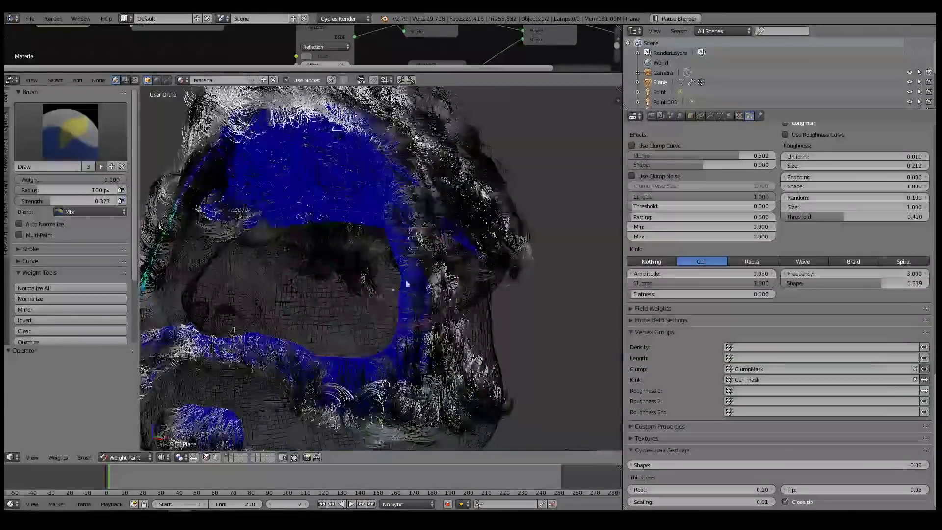
pyautogui.moveTo(414, 285); pyautogui.dragTo(407, 317)
pyautogui.moveTo(407, 316); pyautogui.dragTo(417, 333, button='middle')
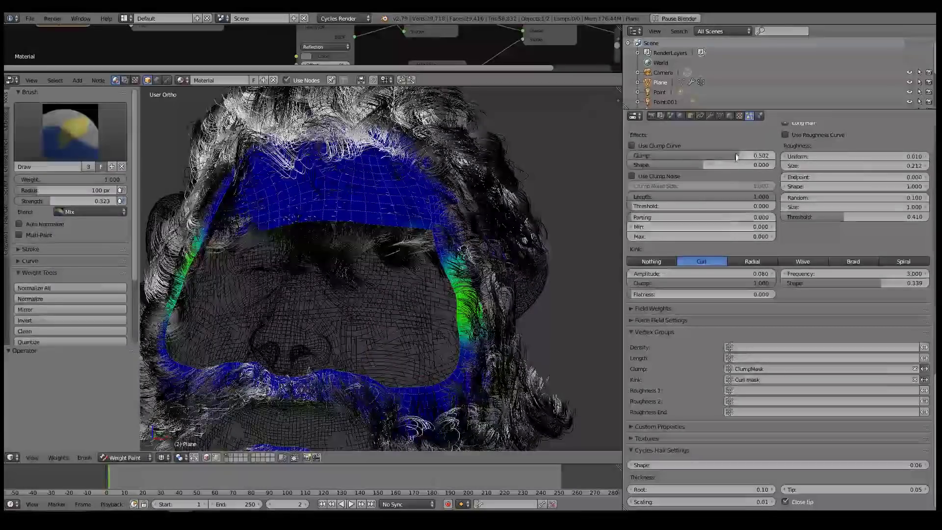
# Raise the hair's clump value to 0.610 and inspect the sideburns, beard and scalp in solid shading.
pyautogui.moveTo(738, 155); pyautogui.dragTo(747, 155)
pyautogui.scroll(-1, 379, 300)
pyautogui.press('z')
pyautogui.moveTo(337, 283)
pyautogui.mouseDown(button='middle')
pyautogui.moveTo(379, 300)
pyautogui.moveTo(376, 274)
pyautogui.moveTo(365, 296)
pyautogui.moveTo(420, 294)
pyautogui.moveTo(368, 273)
pyautogui.mouseUp(button='middle')
pyautogui.scroll(3, 334, 257)
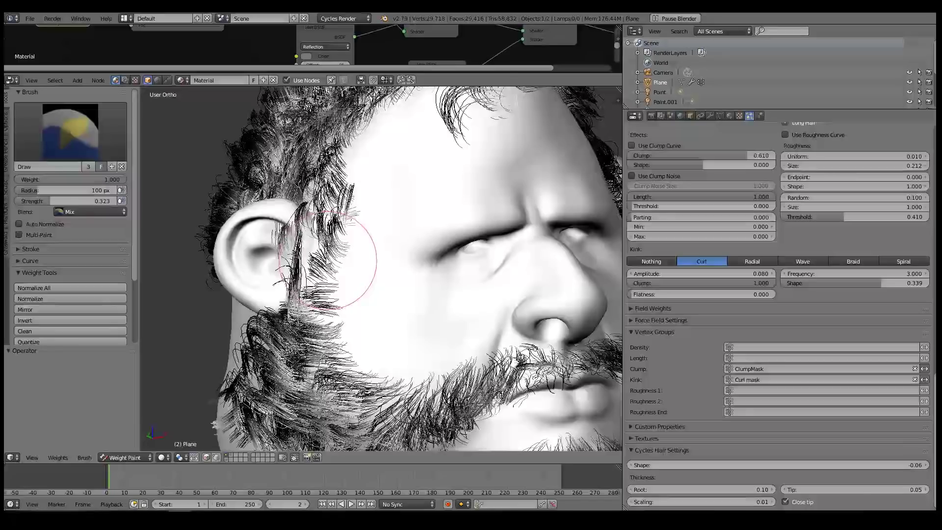
pyautogui.moveTo(326, 259)
pyautogui.mouseDown(button='middle')
pyautogui.moveTo(392, 253)
pyautogui.moveTo(344, 246)
pyautogui.moveTo(378, 245)
pyautogui.mouseUp(button='middle')
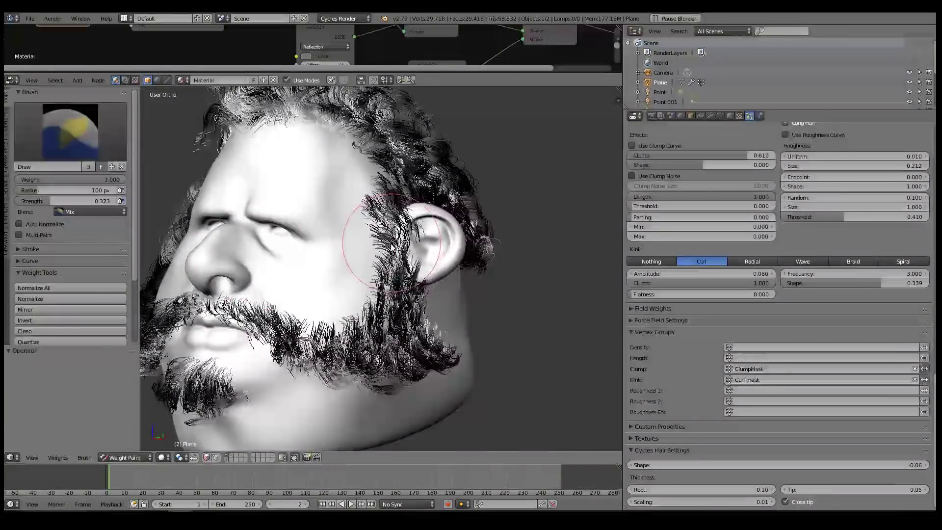
pyautogui.moveTo(363, 281)
pyautogui.mouseDown(button='middle')
pyautogui.moveTo(481, 281)
pyautogui.moveTo(466, 278)
pyautogui.moveTo(430, 337)
pyautogui.moveTo(442, 299)
pyautogui.mouseUp(button='middle')
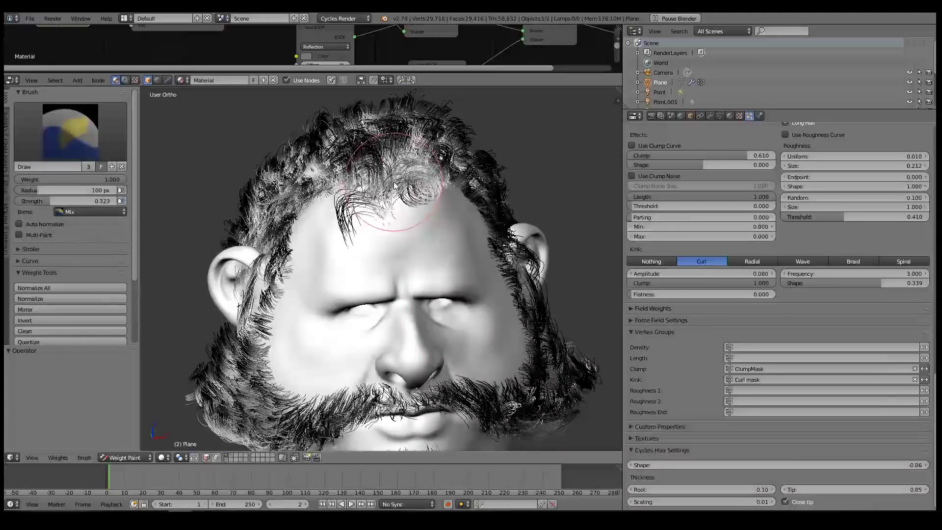
pyautogui.moveTo(383, 189); pyautogui.dragTo(395, 296, button='middle')
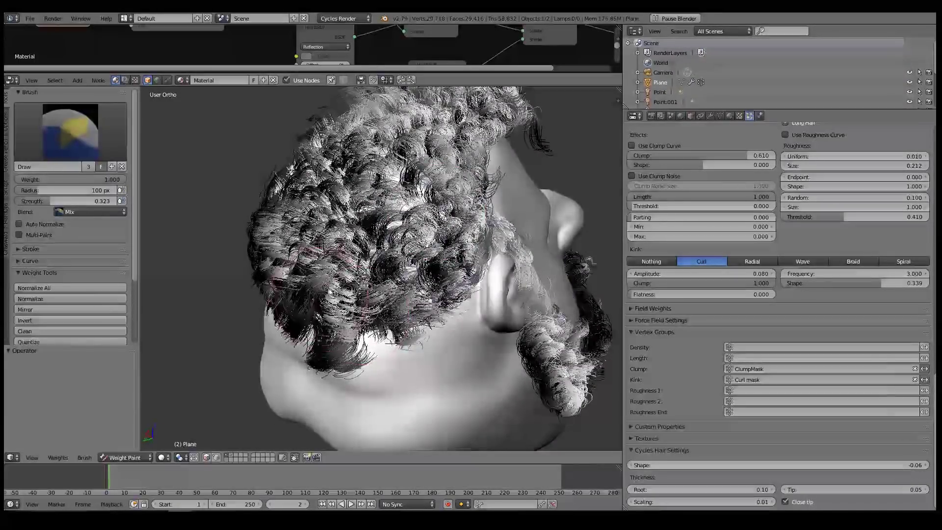
# Reduce the displayed hair children to 1 and paint clump mask weight along the nape and lower back of the head.
pyautogui.press('z')
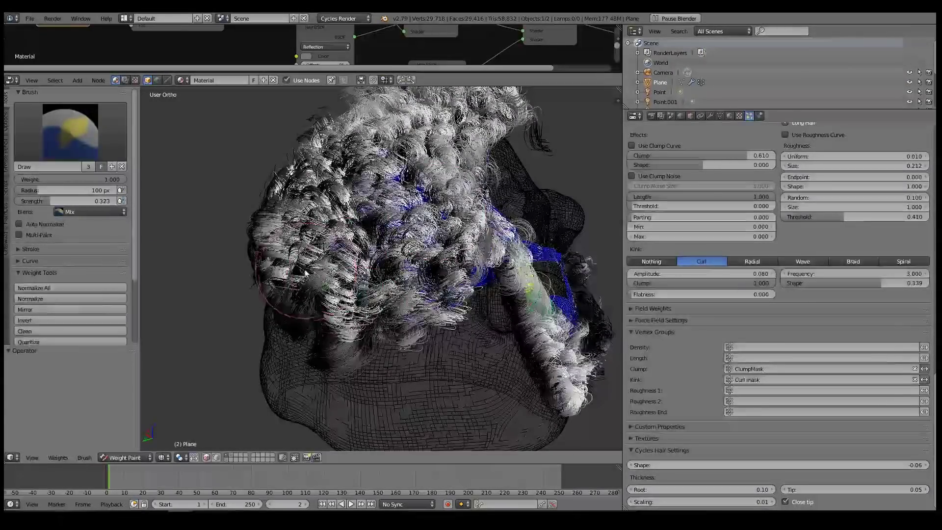
pyautogui.scroll(4, 752, 178)
pyautogui.click(737, 180)
pyautogui.write('1')
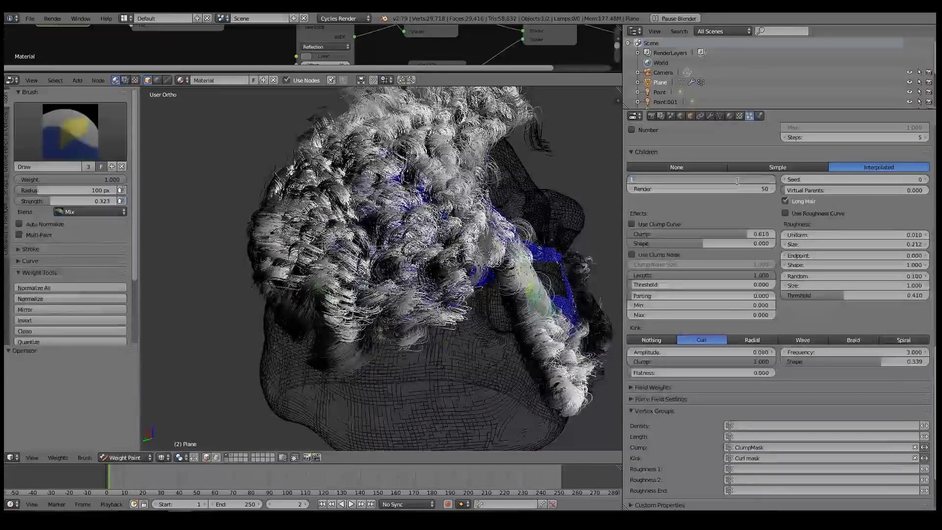
pyautogui.press('Return')
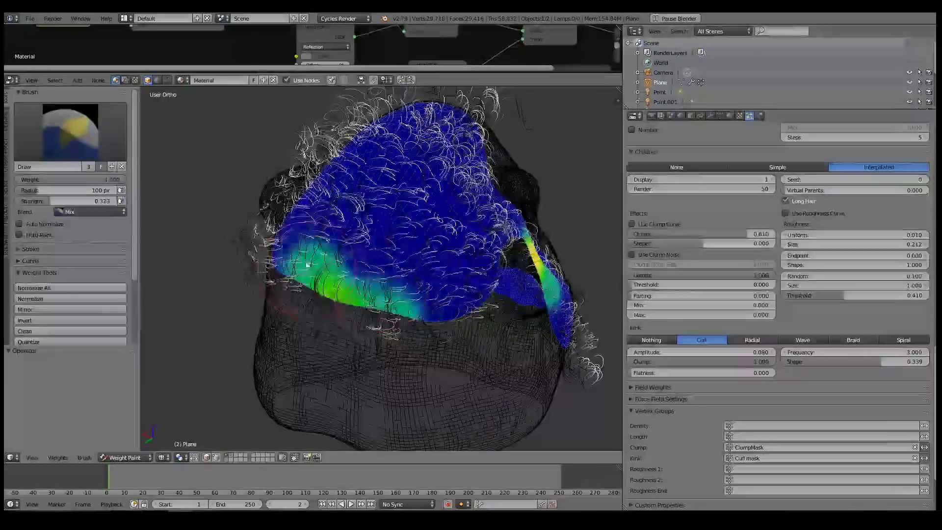
pyautogui.moveTo(394, 296)
pyautogui.mouseDown()
pyautogui.moveTo(431, 273)
pyautogui.moveTo(321, 257)
pyautogui.mouseUp()
pyautogui.moveTo(369, 238); pyautogui.dragTo(435, 294)
pyautogui.moveTo(435, 294)
pyautogui.mouseDown(button='middle')
pyautogui.moveTo(321, 256)
pyautogui.moveTo(338, 256)
pyautogui.mouseUp(button='middle')
# Return to solid shading with 20 displayed children and check the clumping at the back of the head.
pyautogui.press('z')
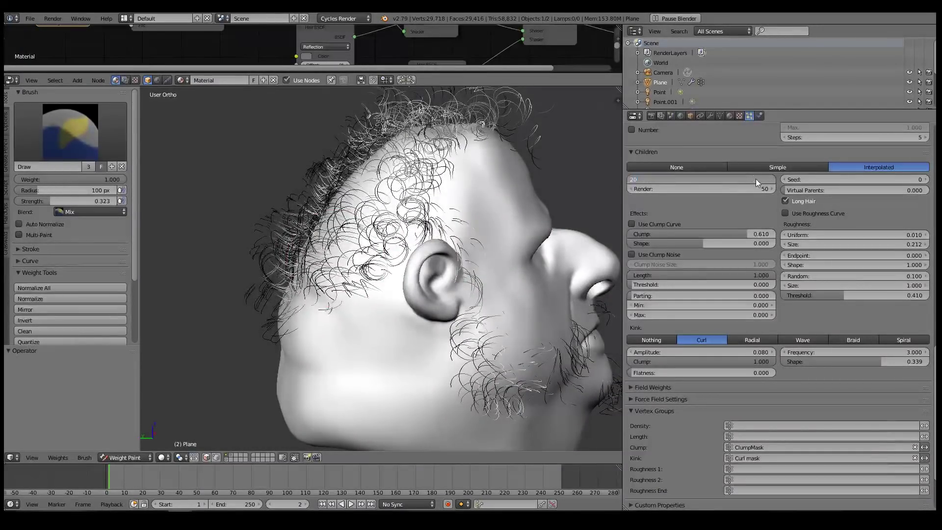
pyautogui.press('Return')
pyautogui.scroll(-4, 383, 235)
pyautogui.moveTo(383, 236)
pyautogui.mouseDown(button='middle')
pyautogui.moveTo(442, 245)
pyautogui.moveTo(486, 238)
pyautogui.moveTo(482, 261)
pyautogui.mouseUp(button='middle')
pyautogui.scroll(1, 481, 260)
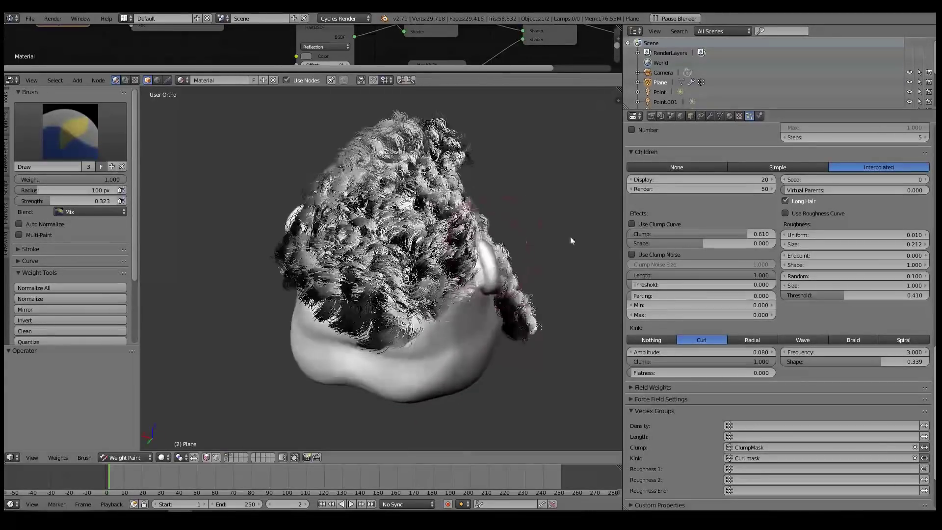
# Set the displayed children back to 1 and extend the clump mask weight up across the back of the scalp.
pyautogui.press('Return')
pyautogui.scroll(2, 556, 305)
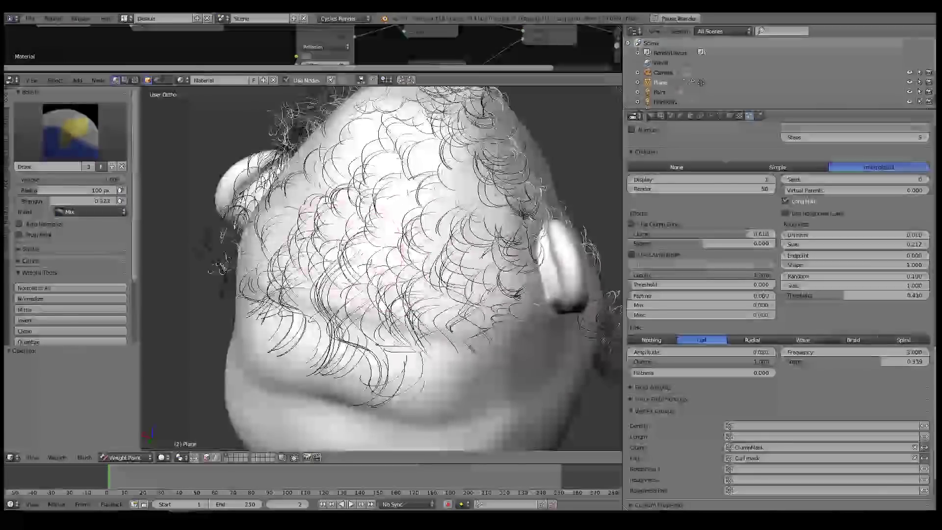
pyautogui.moveTo(325, 212)
pyautogui.mouseDown()
pyautogui.moveTo(416, 196)
pyautogui.moveTo(385, 163)
pyautogui.mouseUp()
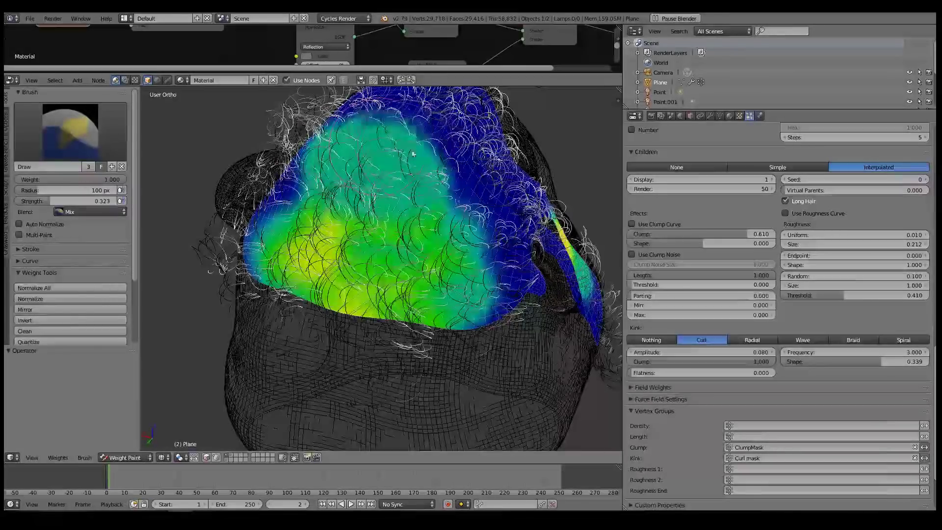
pyautogui.keyDown('shift'); pyautogui.moveTo(393, 167); pyautogui.dragTo(415, 234, button='middle'); pyautogui.keyUp('shift')
pyautogui.moveTo(407, 190)
pyautogui.mouseDown()
pyautogui.moveTo(467, 260)
pyautogui.moveTo(459, 277)
pyautogui.mouseUp()
pyautogui.moveTo(446, 285); pyautogui.dragTo(527, 270, button='middle')
pyautogui.moveTo(371, 233); pyautogui.dragTo(365, 304)
pyautogui.scroll(-1, 493, 287)
pyautogui.moveTo(493, 287); pyautogui.dragTo(413, 264, button='middle')
pyautogui.moveTo(413, 264); pyautogui.dragTo(431, 290)
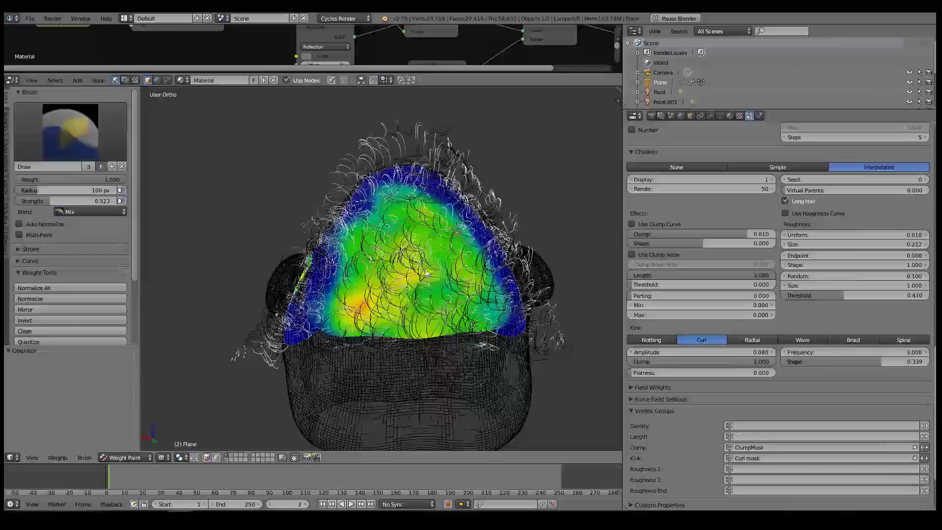
# Restore solid shading and raise the displayed hair children to 20, and after checking the face, to 50.
pyautogui.press('z')
pyautogui.click(761, 179)
pyautogui.write('20')
pyautogui.press('Return')
pyautogui.moveTo(425, 267); pyautogui.dragTo(343, 255, button='middle')
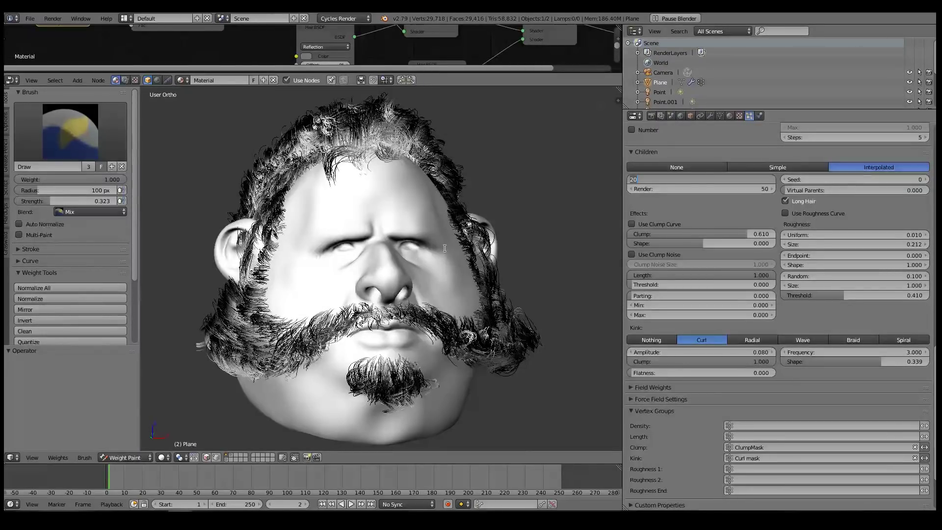
pyautogui.press('Return')
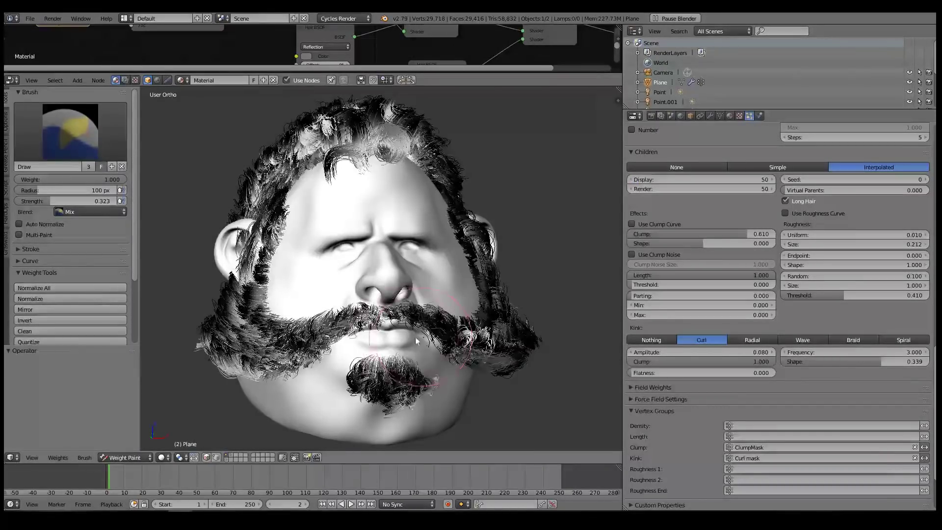
pyautogui.scroll(5, 446, 251)
pyautogui.scroll(-6, 459, 252)
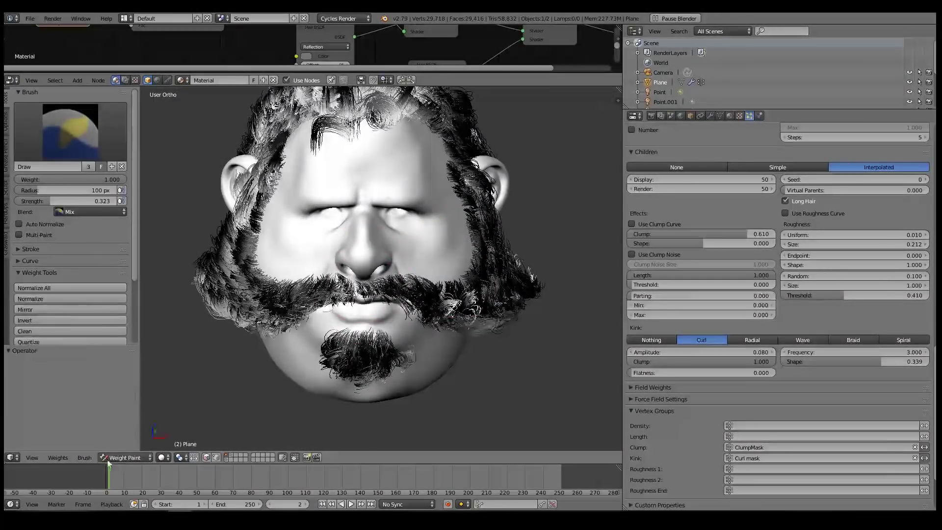
# Return the head to object mode and check the hair and beard from the front and side.
pyautogui.click(124, 457)
pyautogui.press('Return')
pyautogui.moveTo(333, 242); pyautogui.dragTo(396, 292, button='middle')
pyautogui.moveTo(262, 407); pyautogui.dragTo(343, 358, button='middle')
pyautogui.scroll(2, 314, 373)
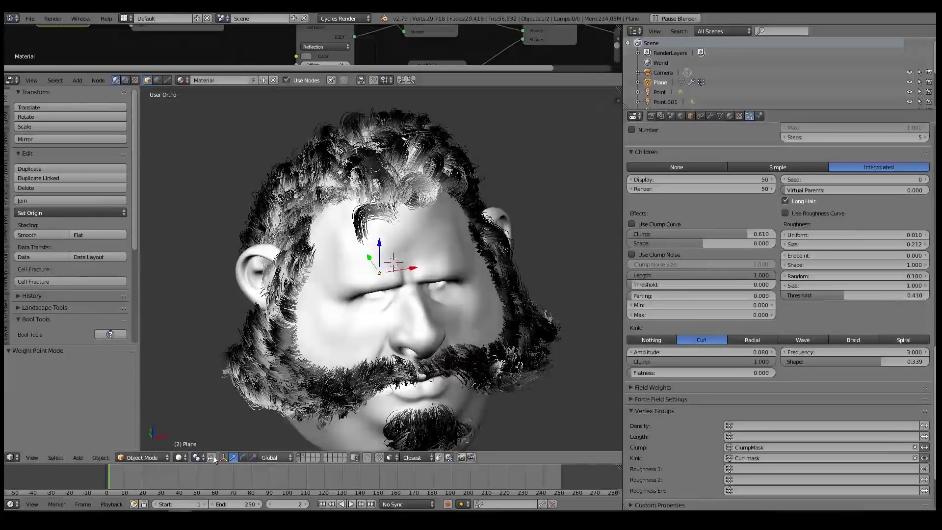
# Enter particle edit mode, set the displayed children to 5, and select all the hair points.
pyautogui.click(142, 457)
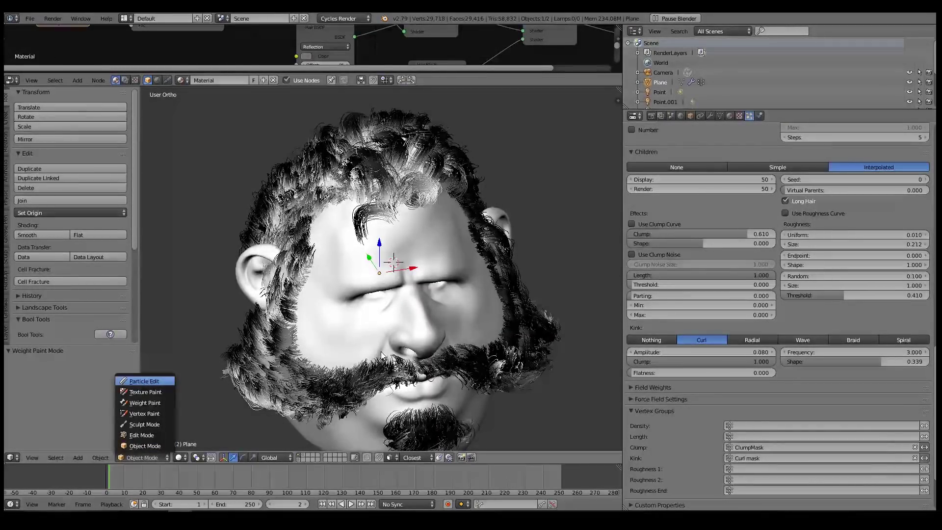
pyautogui.press('Return')
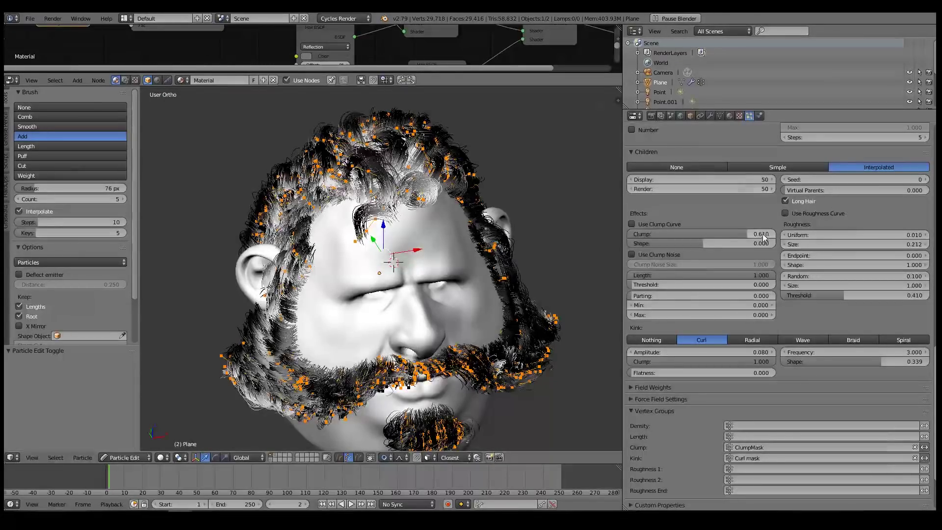
pyautogui.click(754, 181)
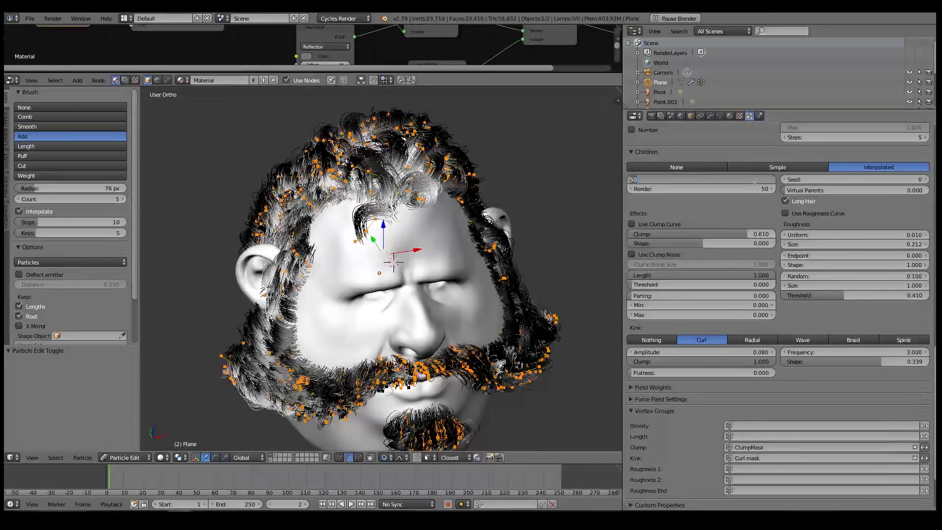
pyautogui.write('5')
pyautogui.press('Return')
pyautogui.press('a')
# Comb the moustache hairs above the upper lip with the Comb brush, working from the front and in profile.
pyautogui.scroll(4, 452, 259)
pyautogui.moveTo(452, 259); pyautogui.dragTo(398, 277, button='middle')
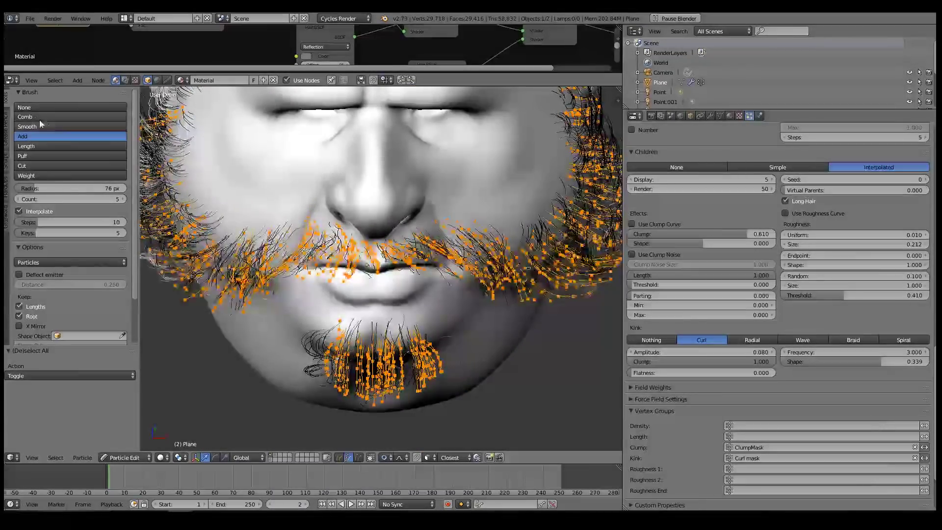
pyautogui.click(51, 117)
pyautogui.moveTo(383, 294); pyautogui.dragTo(345, 273)
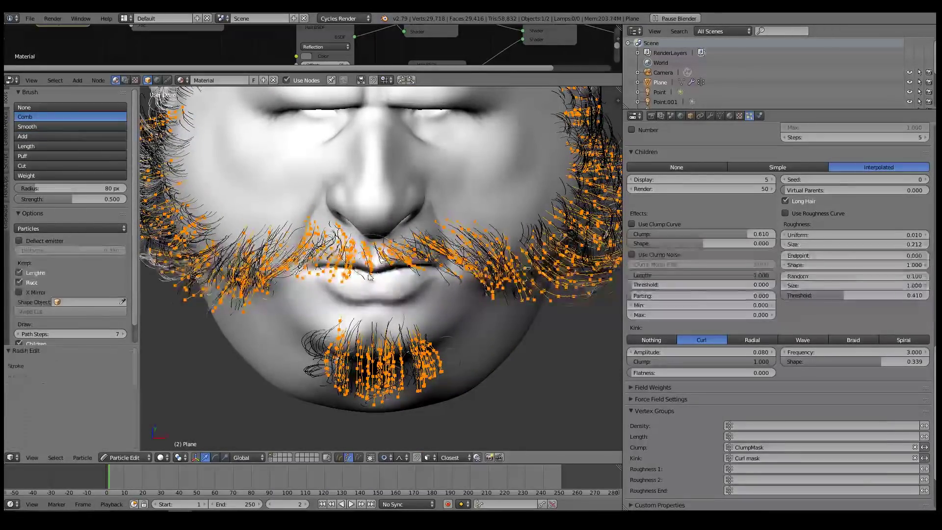
pyautogui.moveTo(402, 267); pyautogui.dragTo(428, 283)
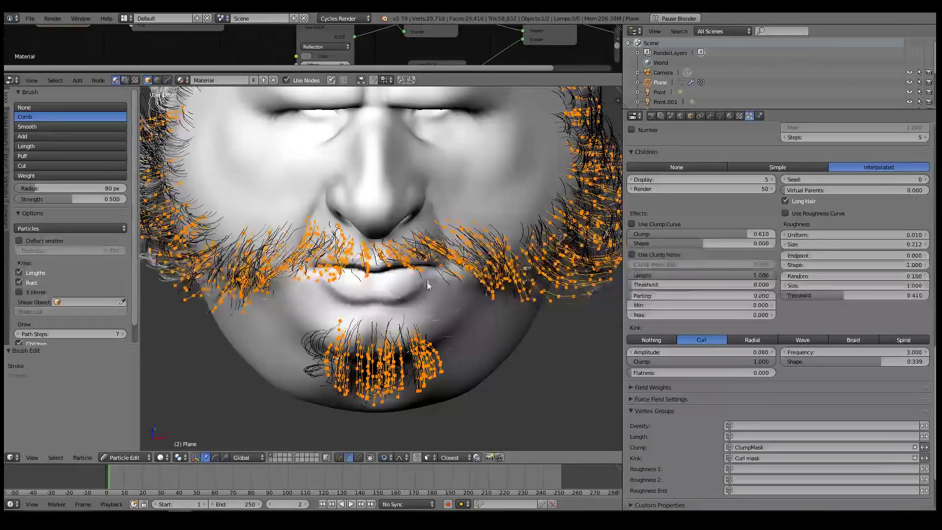
pyautogui.moveTo(429, 293); pyautogui.dragTo(520, 295, button='middle')
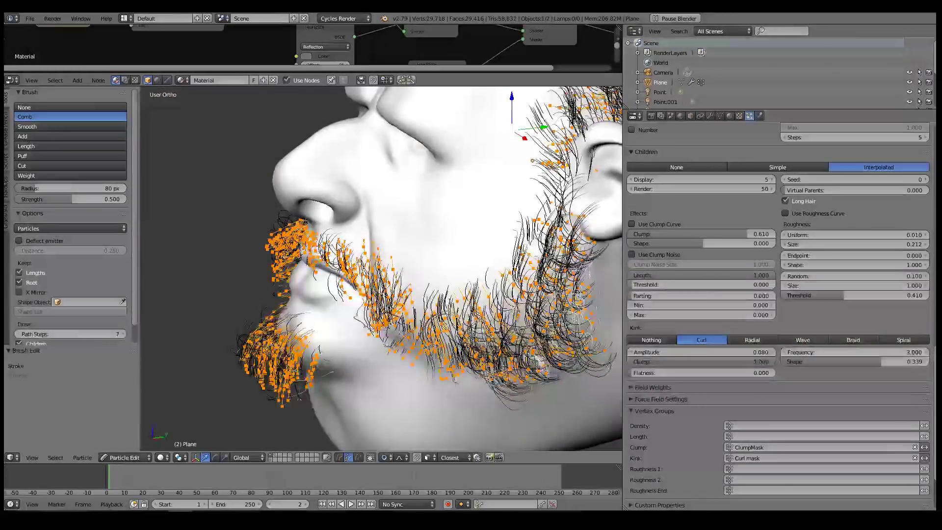
pyautogui.moveTo(318, 255); pyautogui.dragTo(294, 228)
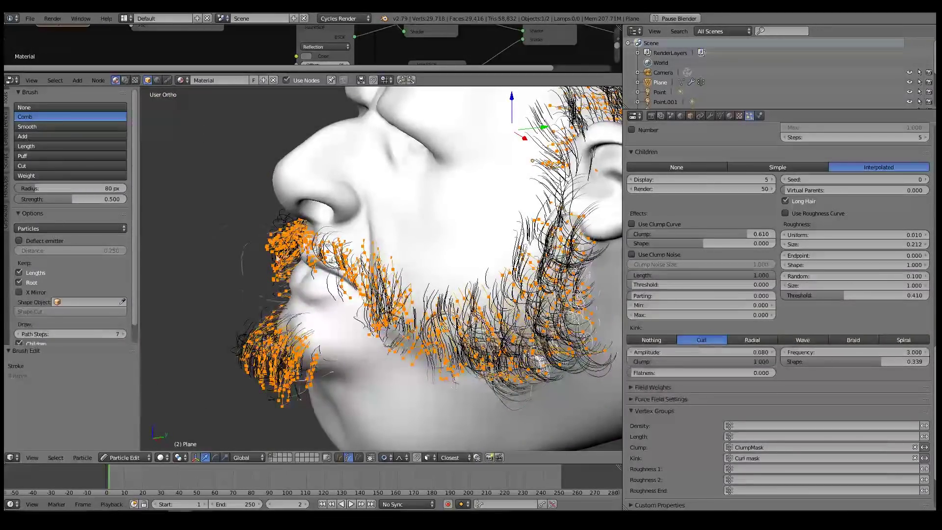
pyautogui.moveTo(266, 280); pyautogui.dragTo(314, 282, button='middle')
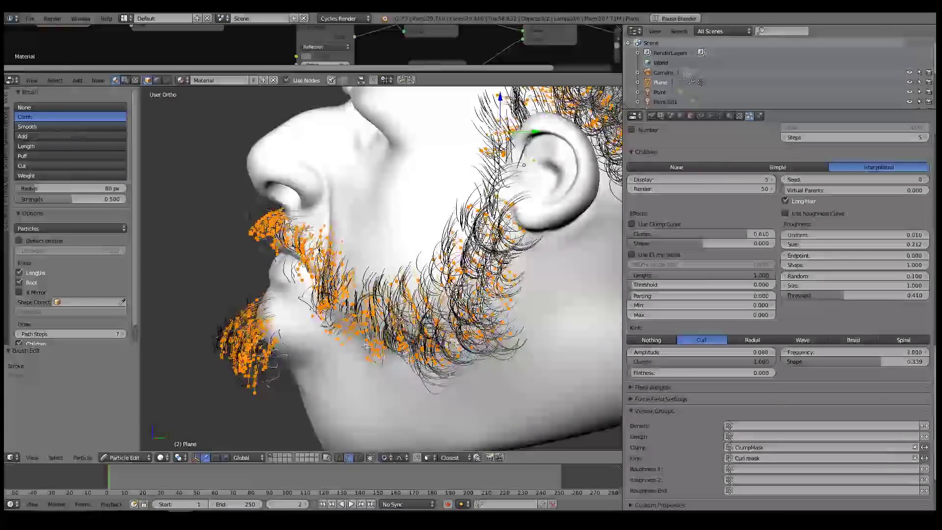
# Comb the moustache ends and lower facial hair outward and down with the 80 px Comb brush.
pyautogui.moveTo(306, 214); pyautogui.dragTo(441, 255, button='middle')
pyautogui.moveTo(424, 221); pyautogui.dragTo(417, 265, button='middle')
pyautogui.moveTo(387, 226); pyautogui.dragTo(323, 265)
pyautogui.scroll(-1, 382, 275)
pyautogui.moveTo(456, 326); pyautogui.dragTo(474, 350)
pyautogui.moveTo(393, 333)
pyautogui.mouseDown()
pyautogui.moveTo(375, 348)
pyautogui.moveTo(455, 377)
pyautogui.moveTo(448, 393)
pyautogui.moveTo(375, 391)
pyautogui.mouseUp()
pyautogui.moveTo(375, 391); pyautogui.dragTo(564, 339, button='middle')
pyautogui.moveTo(236, 293); pyautogui.dragTo(475, 219, button='middle')
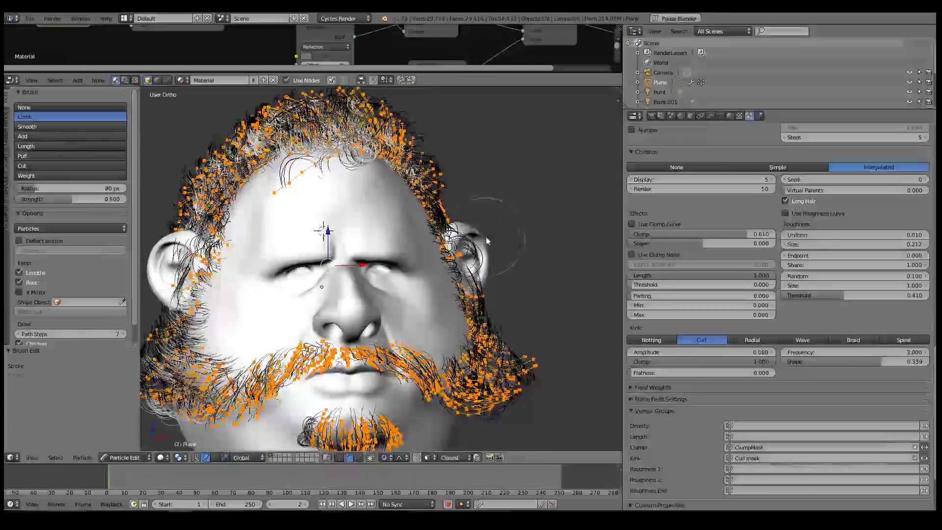
# Fill the sparse sideburn areas in front of both ears with new hairs using the Add brush.
pyautogui.scroll(1, 508, 265)
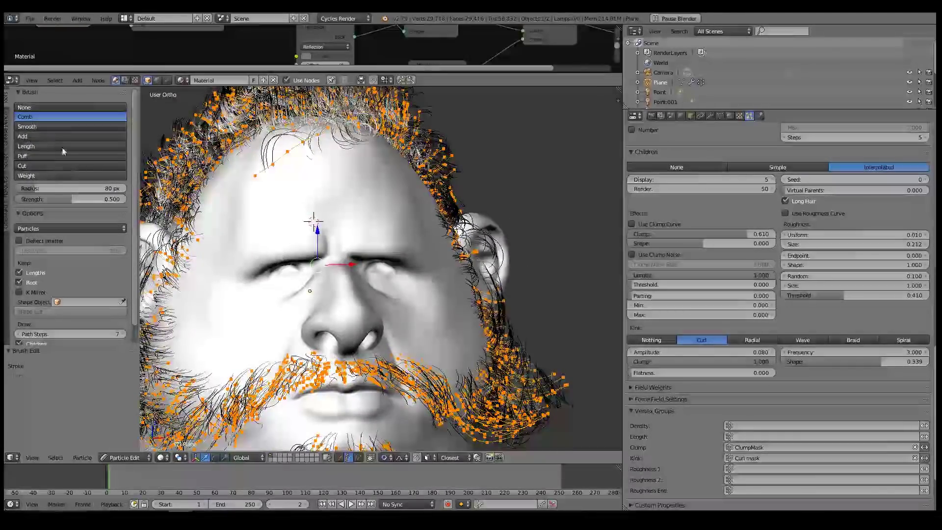
pyautogui.click(25, 137)
pyautogui.moveTo(412, 225); pyautogui.dragTo(317, 272, button='middle')
pyautogui.scroll(4, 353, 294)
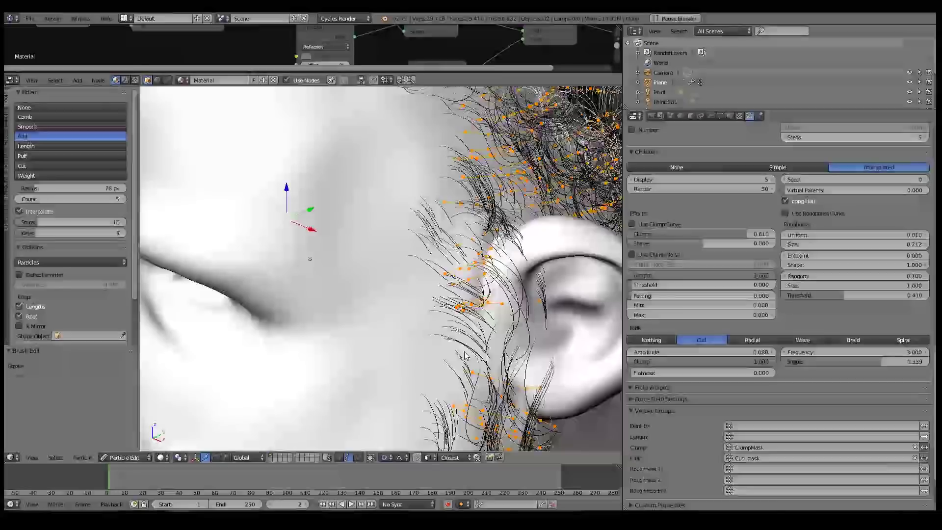
pyautogui.press('z')
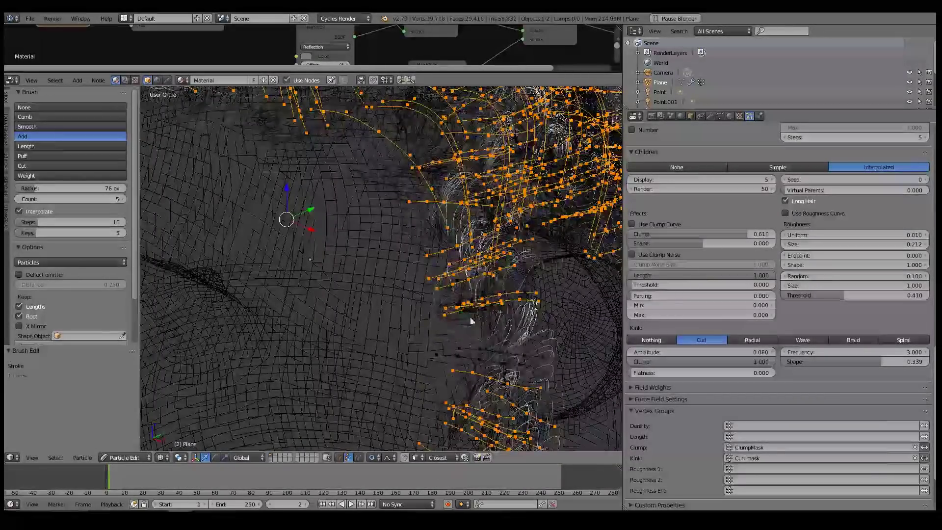
pyautogui.press('z')
pyautogui.moveTo(442, 330)
pyautogui.mouseDown(button='middle')
pyautogui.moveTo(269, 340)
pyautogui.moveTo(364, 298)
pyautogui.moveTo(330, 311)
pyautogui.moveTo(316, 275)
pyautogui.moveTo(344, 255)
pyautogui.mouseUp(button='middle')
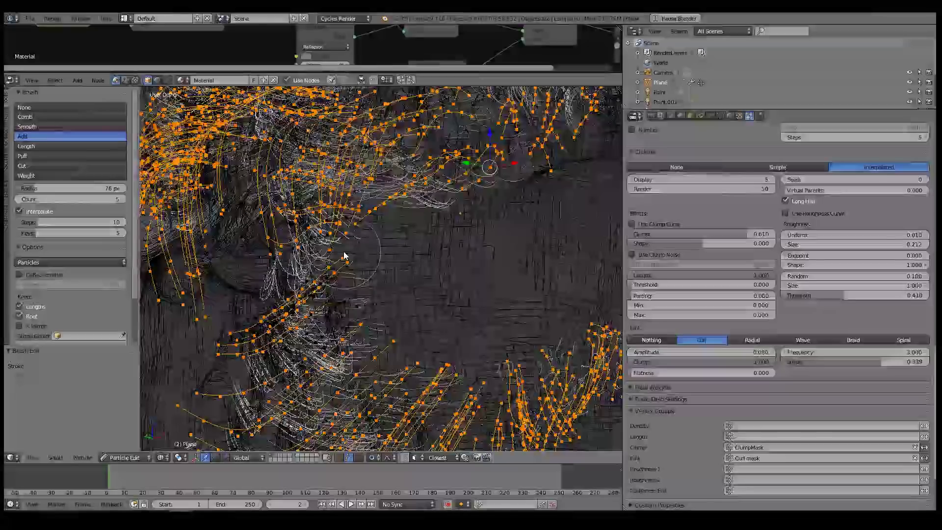
pyautogui.scroll(-4, 410, 281)
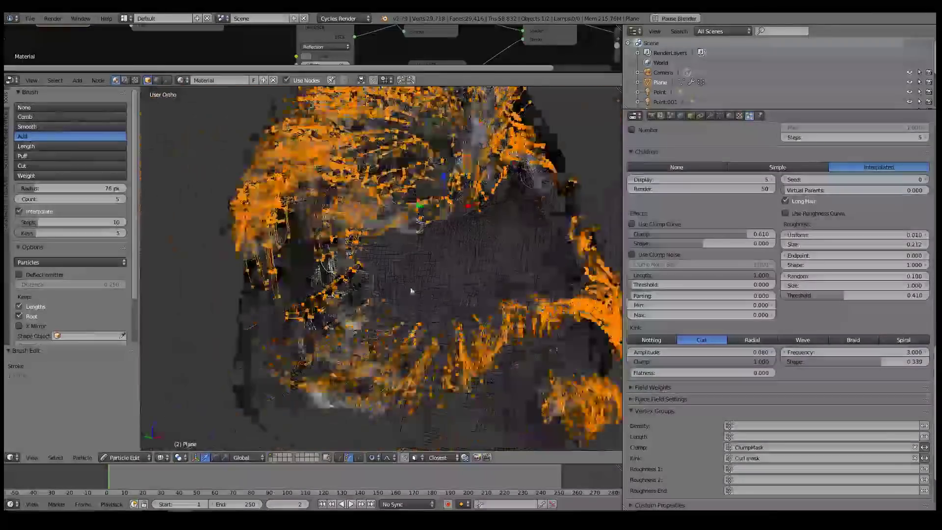
# Deselect all the hair points and examine the sideburns in solid shading from both sides of the head.
pyautogui.press('a')
pyautogui.moveTo(466, 278); pyautogui.dragTo(298, 192, button='middle')
pyautogui.moveTo(367, 287); pyautogui.dragTo(277, 261, button='middle')
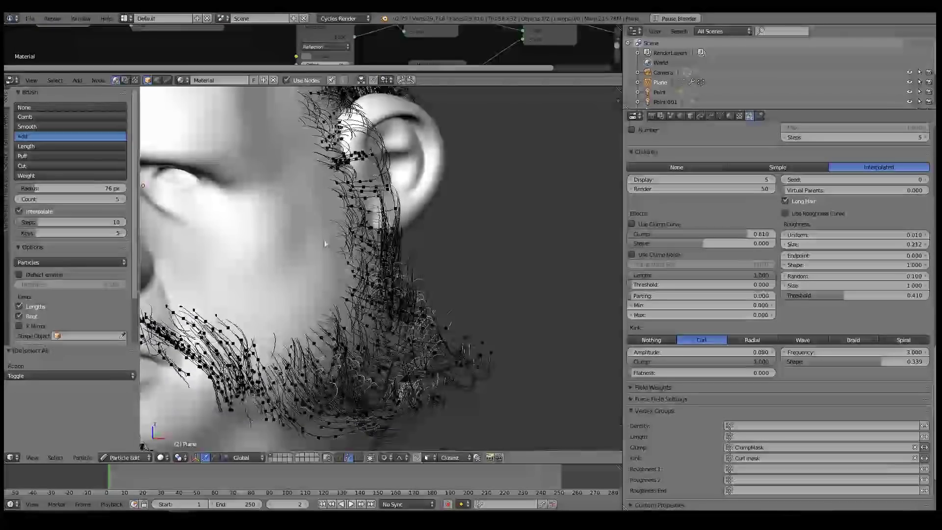
pyautogui.scroll(-3, 378, 237)
pyautogui.moveTo(379, 240); pyautogui.dragTo(483, 253, button='middle')
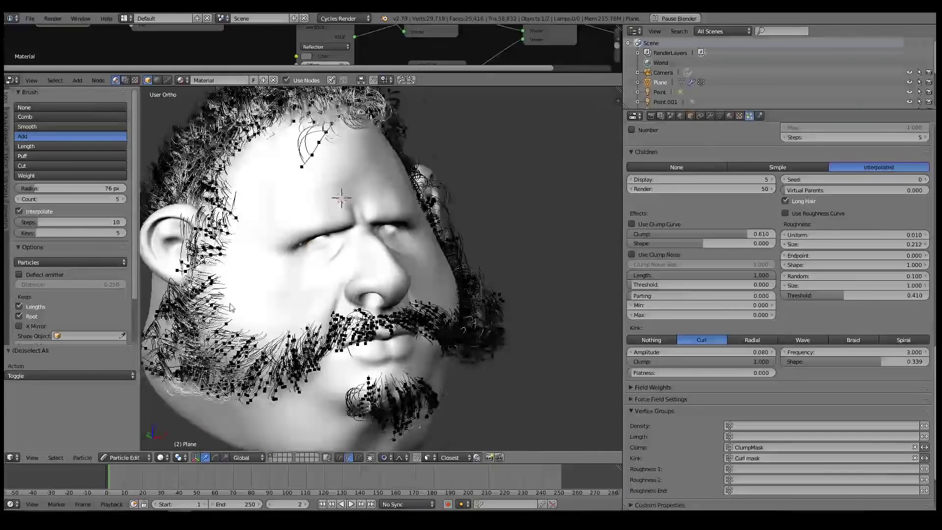
# In weight paint mode, raise the Curl mask weight along the sideburn in front of the ear.
pyautogui.keyDown('shift'); pyautogui.moveTo(222, 295); pyautogui.dragTo(392, 289, button='middle'); pyautogui.keyUp('shift')
pyautogui.scroll(2, 392, 289)
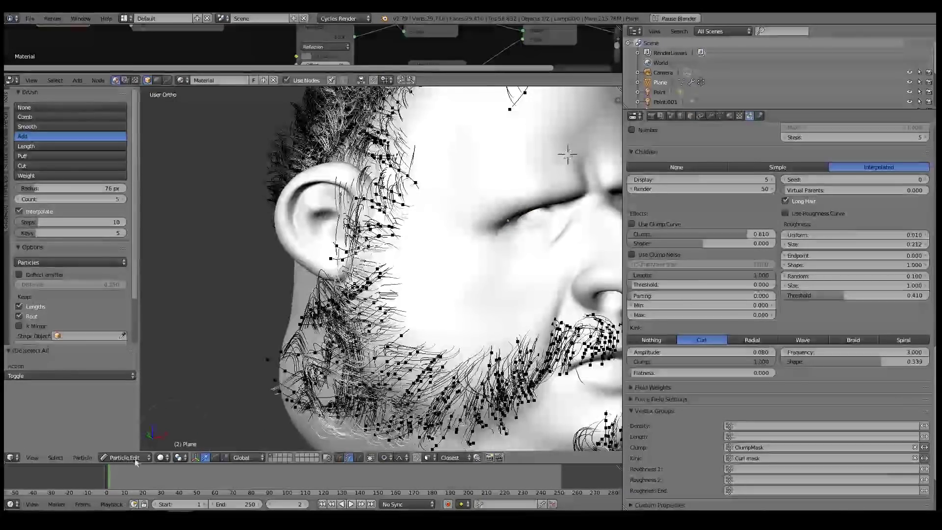
pyautogui.click(133, 458)
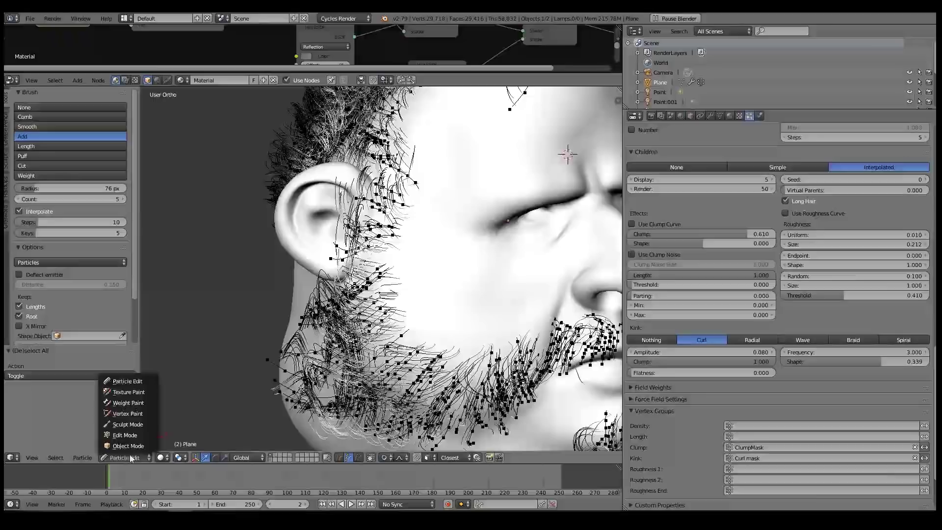
pyautogui.click(128, 402)
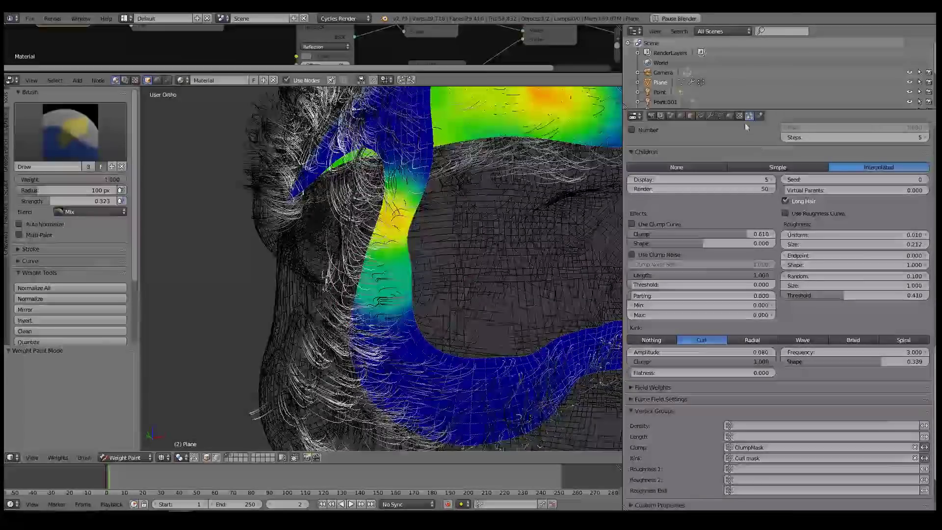
pyautogui.click(719, 116)
pyautogui.click(652, 233)
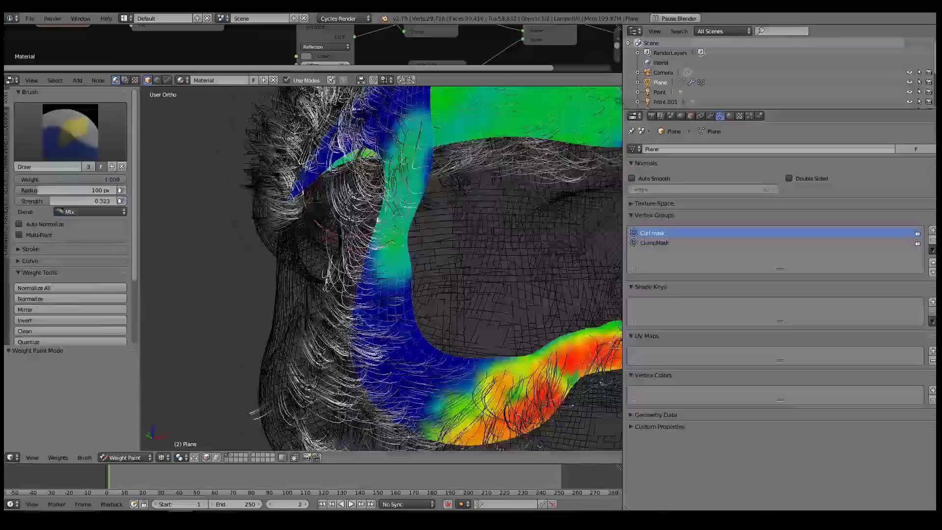
pyautogui.scroll(1, 351, 195)
pyautogui.moveTo(393, 254)
pyautogui.mouseDown()
pyautogui.moveTo(383, 277)
pyautogui.moveTo(360, 286)
pyautogui.mouseUp()
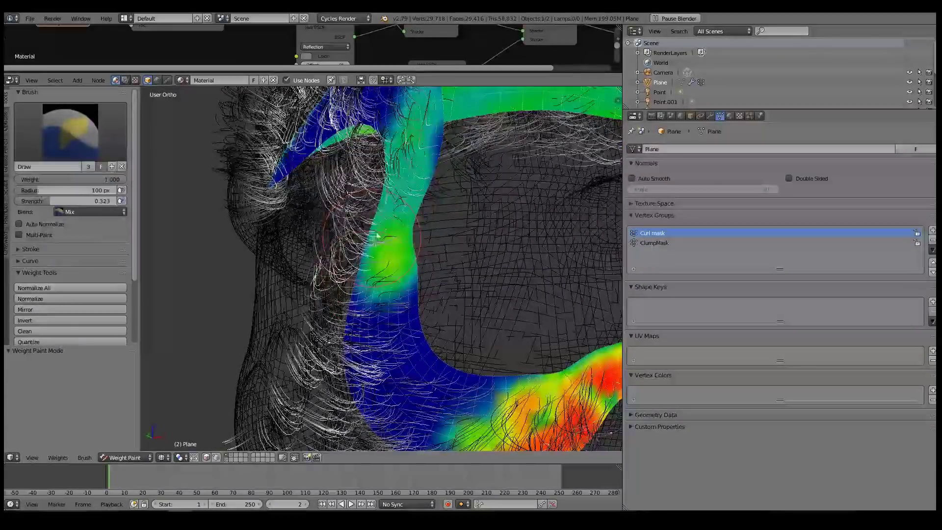
pyautogui.moveTo(406, 153); pyautogui.dragTo(398, 169)
# Switch back to solid shading and examine how the sideburns curl in front of both ears.
pyautogui.scroll(-4, 384, 215)
pyautogui.press('z')
pyautogui.moveTo(383, 231)
pyautogui.mouseDown(button='middle')
pyautogui.moveTo(344, 237)
pyautogui.moveTo(385, 239)
pyautogui.mouseUp(button='middle')
pyautogui.scroll(2, 361, 241)
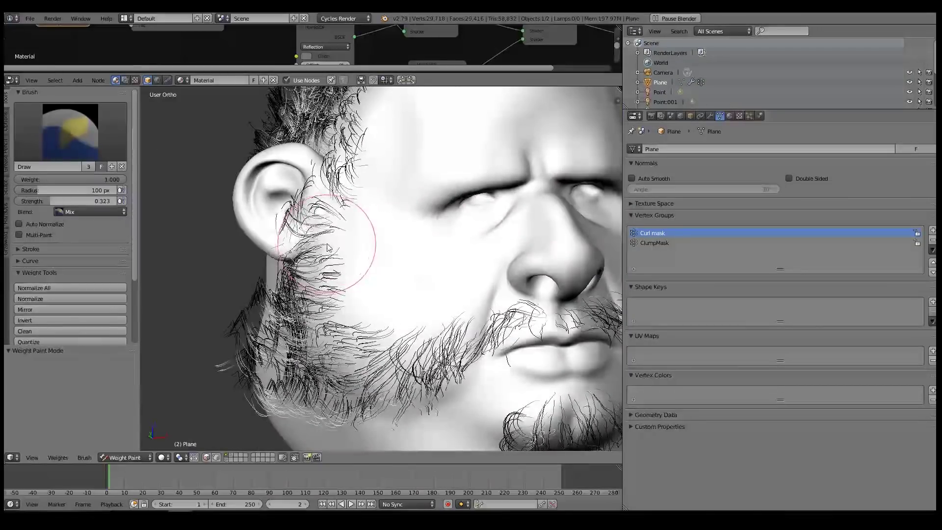
pyautogui.scroll(-2, 322, 252)
pyautogui.moveTo(470, 261); pyautogui.dragTo(417, 257, button='middle')
pyautogui.scroll(2, 516, 294)
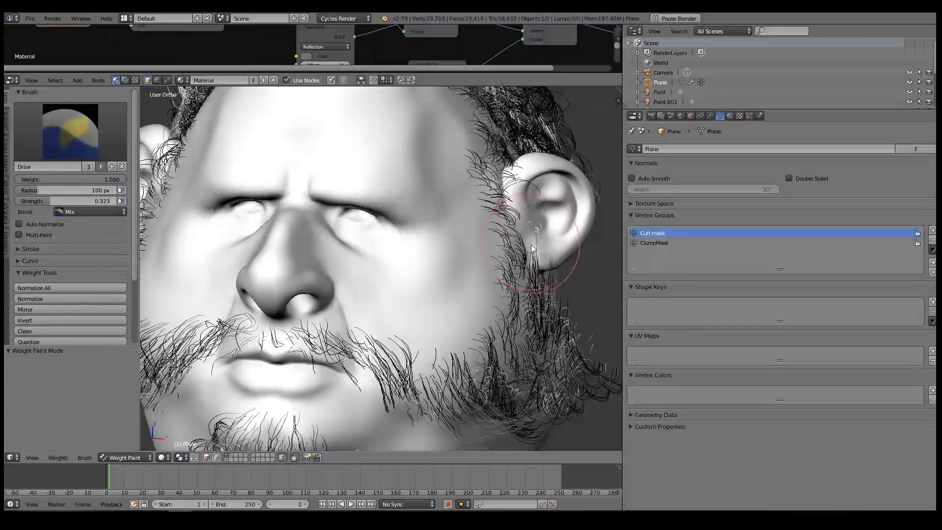
# Bring the particle settings back up and examine the sideburns, beard and hair from several angles.
pyautogui.click(749, 116)
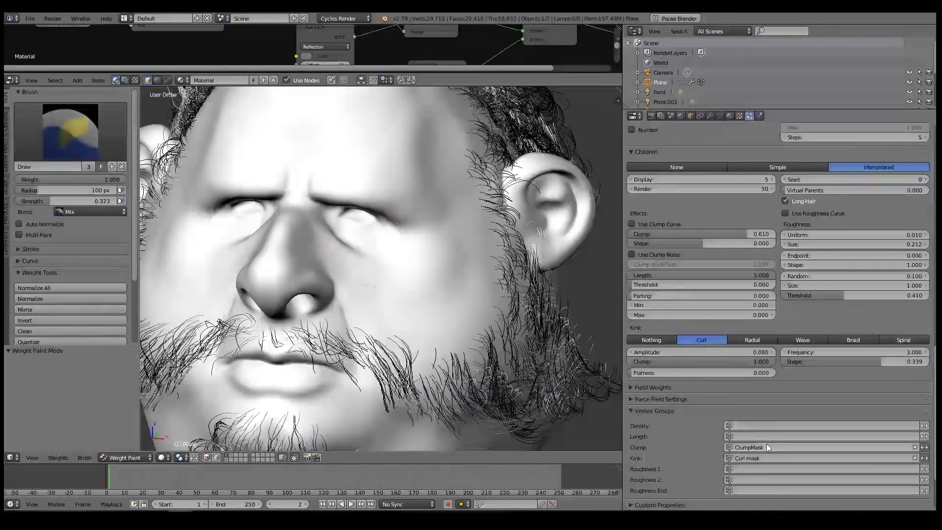
pyautogui.scroll(-1, 441, 297)
pyautogui.moveTo(439, 297); pyautogui.dragTo(485, 343, button='middle')
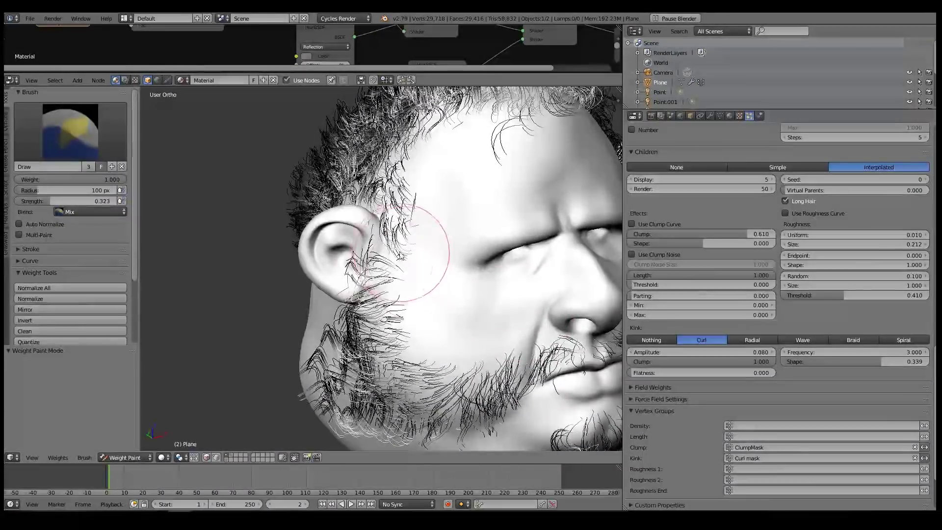
pyautogui.moveTo(420, 325)
pyautogui.mouseDown(button='middle')
pyautogui.moveTo(399, 249)
pyautogui.moveTo(388, 277)
pyautogui.mouseUp(button='middle')
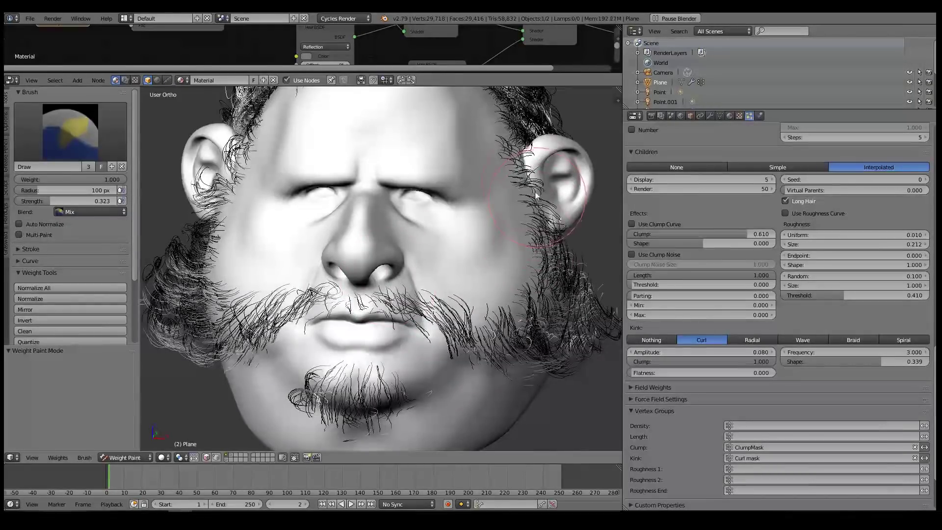
pyautogui.scroll(-1, 521, 213)
pyautogui.moveTo(526, 227)
pyautogui.mouseDown(button='middle')
pyautogui.moveTo(522, 210)
pyautogui.moveTo(315, 240)
pyautogui.mouseUp(button='middle')
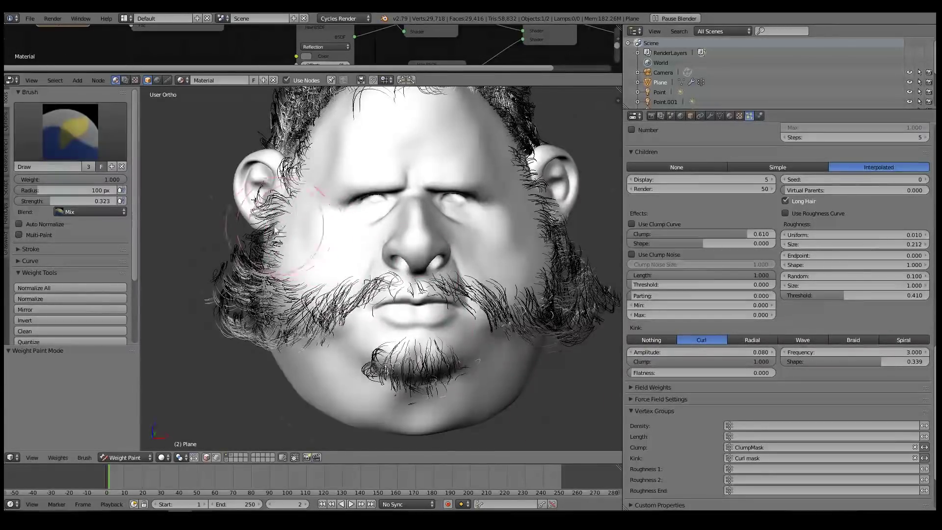
pyautogui.scroll(1, 279, 228)
pyautogui.scroll(-2, 313, 226)
pyautogui.moveTo(314, 225)
pyautogui.mouseDown(button='middle')
pyautogui.moveTo(341, 217)
pyautogui.moveTo(367, 233)
pyautogui.moveTo(342, 237)
pyautogui.moveTo(362, 246)
pyautogui.mouseUp(button='middle')
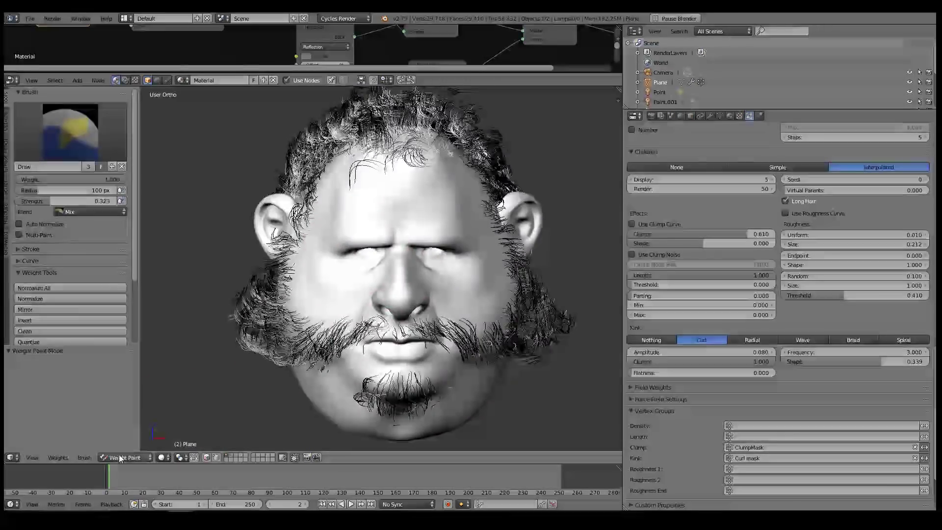
# In particle edit mode with wireframe shading, select only the patches of hair above both ears.
pyautogui.click(119, 457)
pyautogui.click(125, 386)
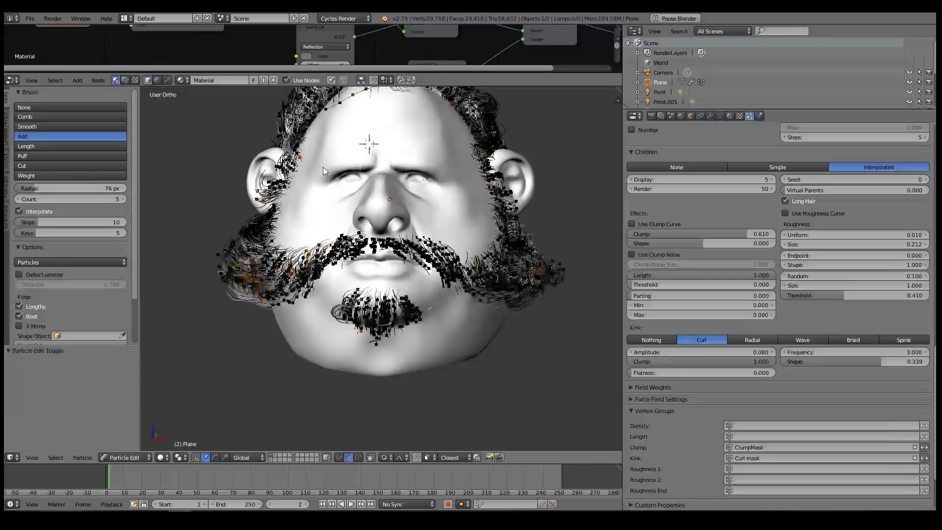
pyautogui.press('a')
pyautogui.press('z')
pyautogui.press('a')
pyautogui.moveTo(514, 175); pyautogui.dragTo(410, 285, button='middle')
pyautogui.press('a')
pyautogui.moveTo(339, 417); pyautogui.dragTo(283, 387)
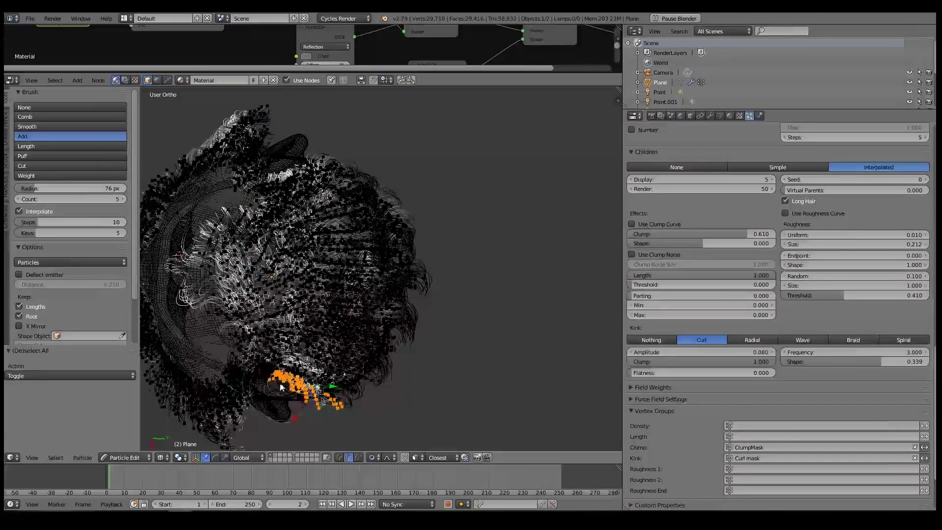
pyautogui.moveTo(324, 157); pyautogui.dragTo(288, 169)
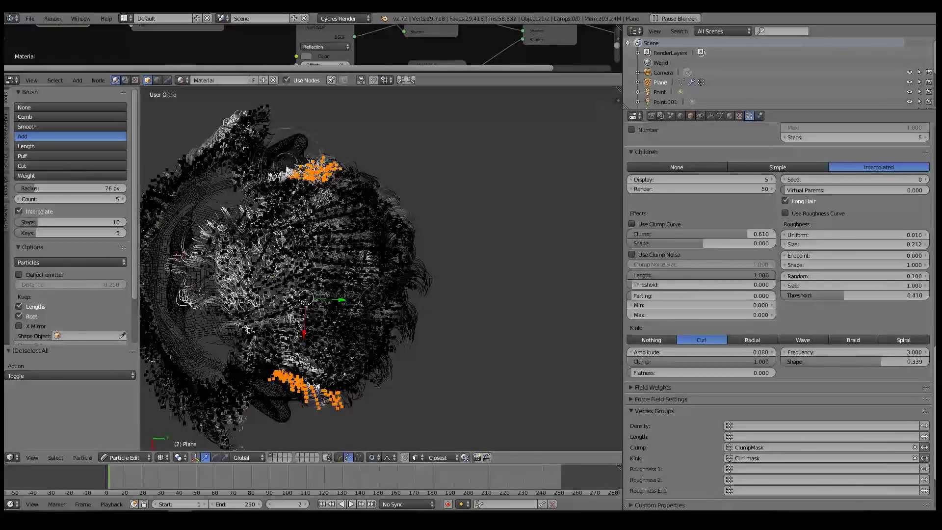
# Reveal any hidden hair and check the selected strands above both ears from overhead.
pyautogui.keyDown('shift'); pyautogui.moveTo(377, 394); pyautogui.dragTo(406, 275, button='middle'); pyautogui.keyUp('shift')
pyautogui.scroll(3, 392, 294)
pyautogui.hotkey('alt', 'h')
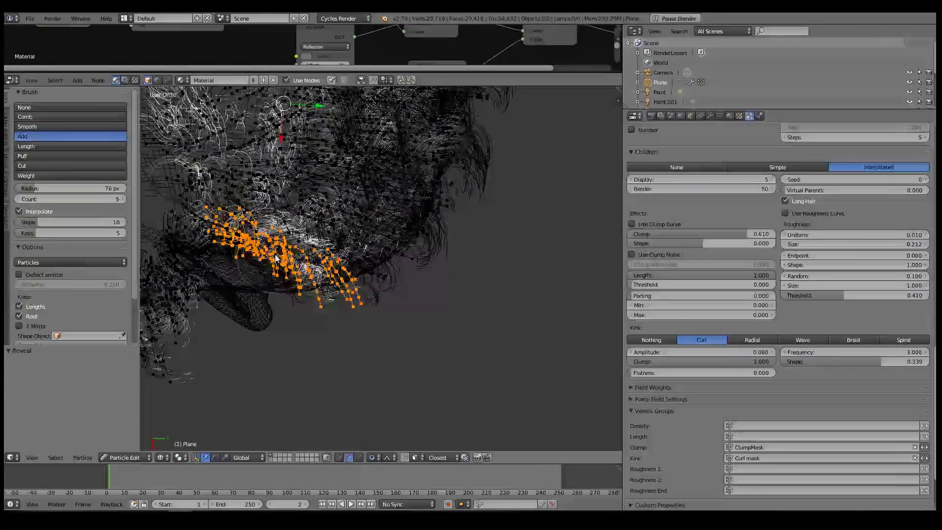
pyautogui.scroll(-1, 304, 249)
pyautogui.keyDown('shift'); pyautogui.moveTo(370, 221); pyautogui.dragTo(405, 361, button='middle'); pyautogui.keyUp('shift')
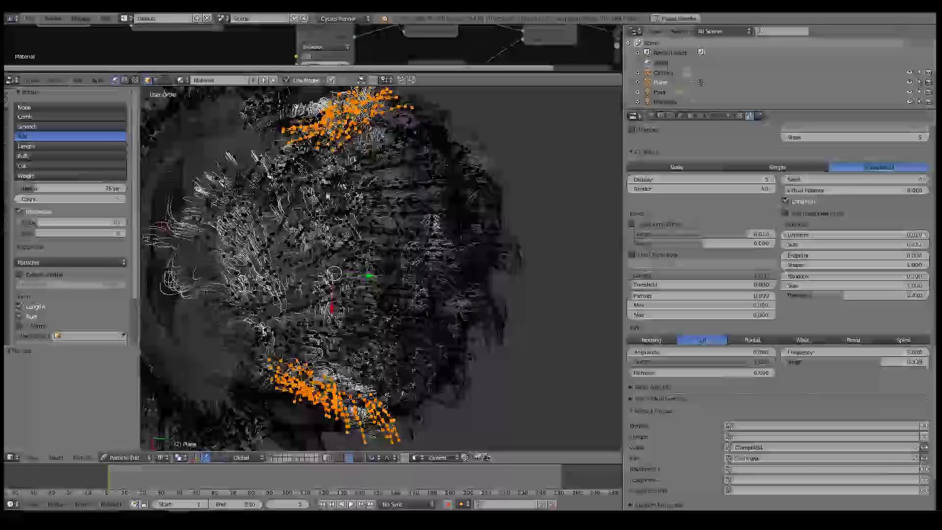
# Lengthen the selected hair above both ears using the Length brush set to Grow.
pyautogui.click(39, 149)
pyautogui.scroll(-3, 353, 275)
pyautogui.moveTo(391, 300)
pyautogui.mouseDown(button='middle')
pyautogui.moveTo(432, 242)
pyautogui.moveTo(475, 219)
pyautogui.moveTo(493, 234)
pyautogui.mouseUp(button='middle')
pyautogui.scroll(1, 476, 219)
pyautogui.moveTo(484, 239); pyautogui.dragTo(485, 240)
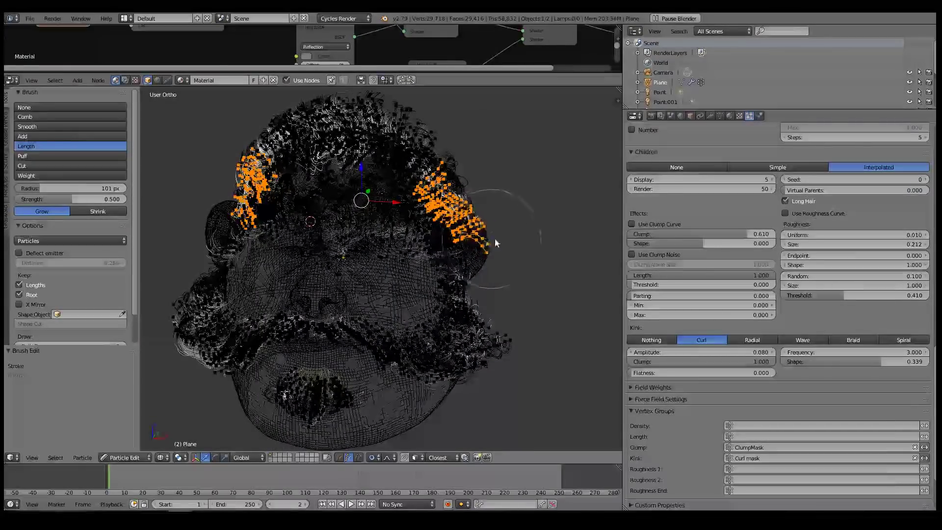
pyautogui.moveTo(492, 246); pyautogui.dragTo(265, 231, button='middle')
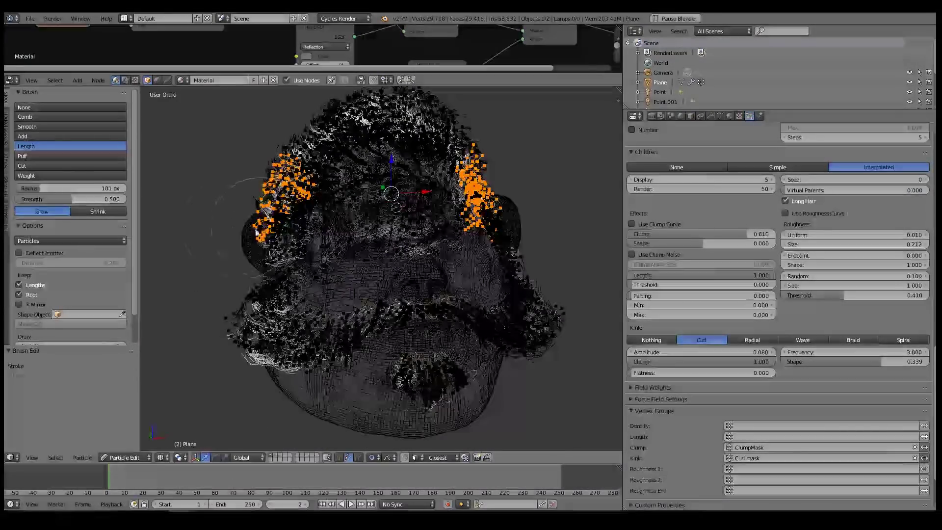
pyautogui.moveTo(224, 233); pyautogui.dragTo(228, 241)
pyautogui.moveTo(512, 231); pyautogui.dragTo(487, 230, button='middle')
pyautogui.moveTo(490, 223)
pyautogui.mouseDown()
pyautogui.moveTo(497, 225)
pyautogui.moveTo(495, 262)
pyautogui.mouseUp()
# Comb the selected hair down behind the ear with the Comb brush in solid shading and check the other side.
pyautogui.press('z')
pyautogui.moveTo(494, 262)
pyautogui.mouseDown(button='middle')
pyautogui.moveTo(442, 267)
pyautogui.moveTo(461, 271)
pyautogui.mouseUp(button='middle')
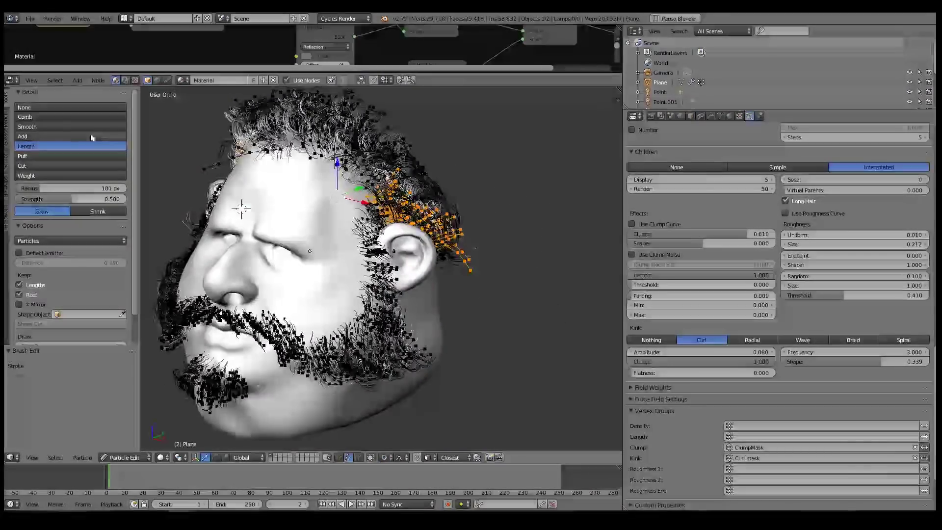
pyautogui.click(55, 118)
pyautogui.moveTo(463, 241); pyautogui.dragTo(463, 293)
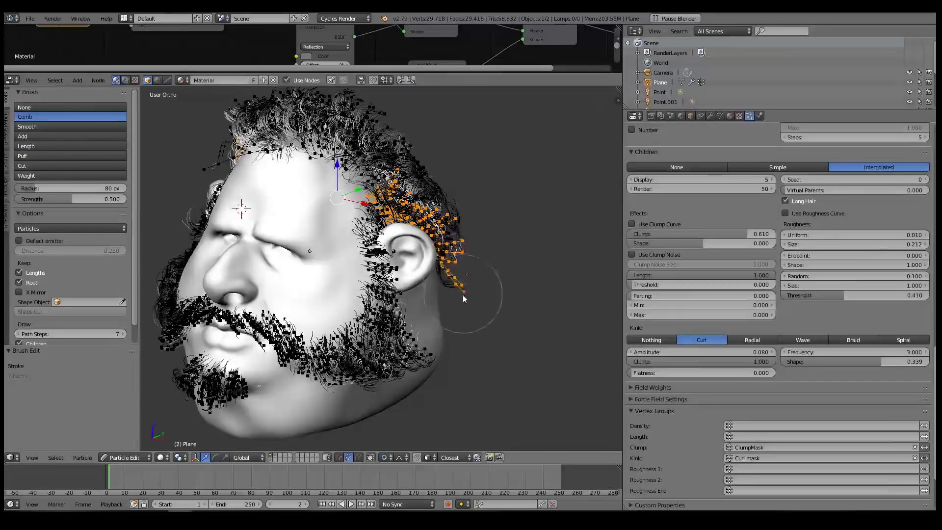
pyautogui.moveTo(429, 242); pyautogui.dragTo(456, 261)
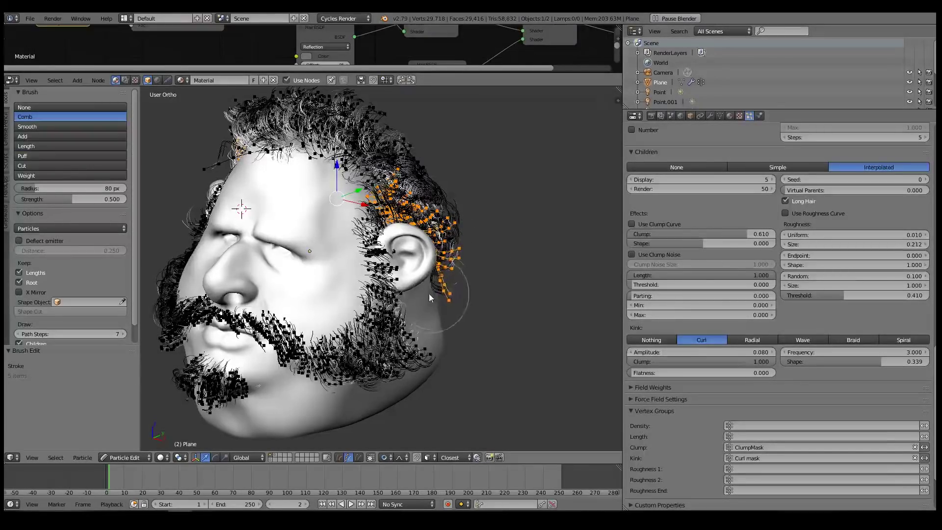
pyautogui.moveTo(414, 235); pyautogui.dragTo(518, 233, button='middle')
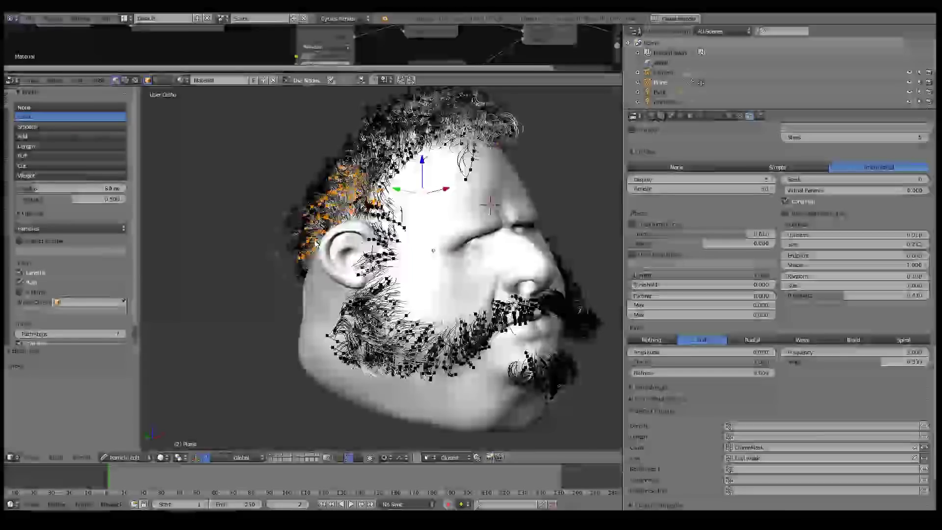
pyautogui.moveTo(298, 237); pyautogui.dragTo(456, 205, button='middle')
# In the wireframe front view, enlarge the Comb brush to 132 px and comb the selected hair outward over the ear.
pyautogui.press('KP_1')
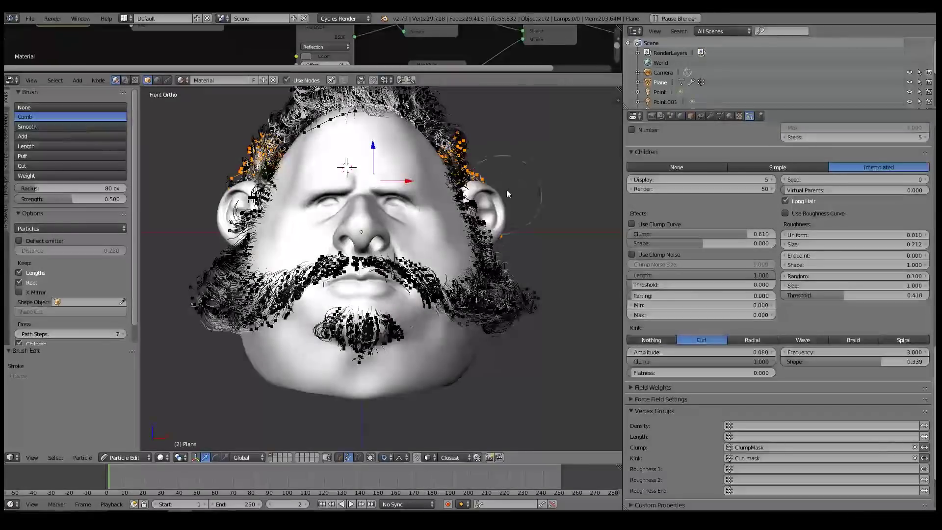
pyautogui.press('f')
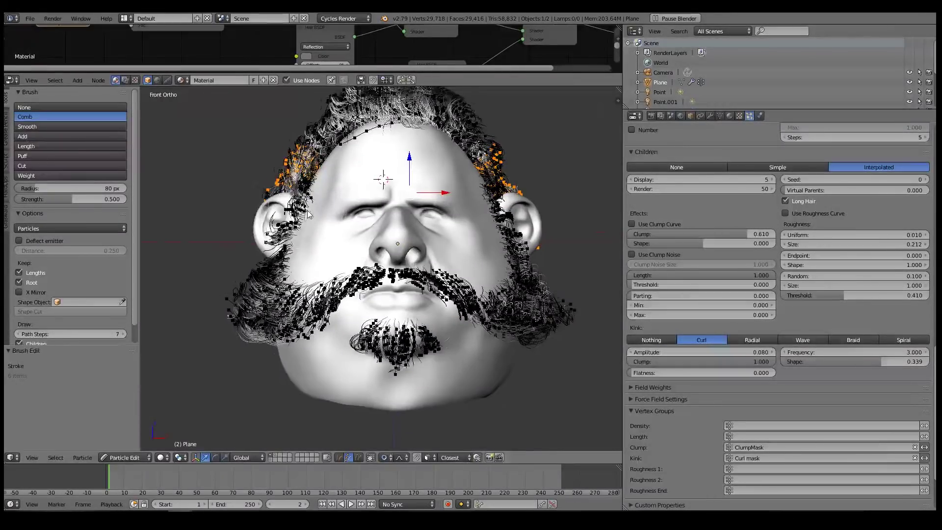
pyautogui.click(305, 209)
pyautogui.press('z')
pyautogui.moveTo(276, 223); pyautogui.dragTo(245, 230)
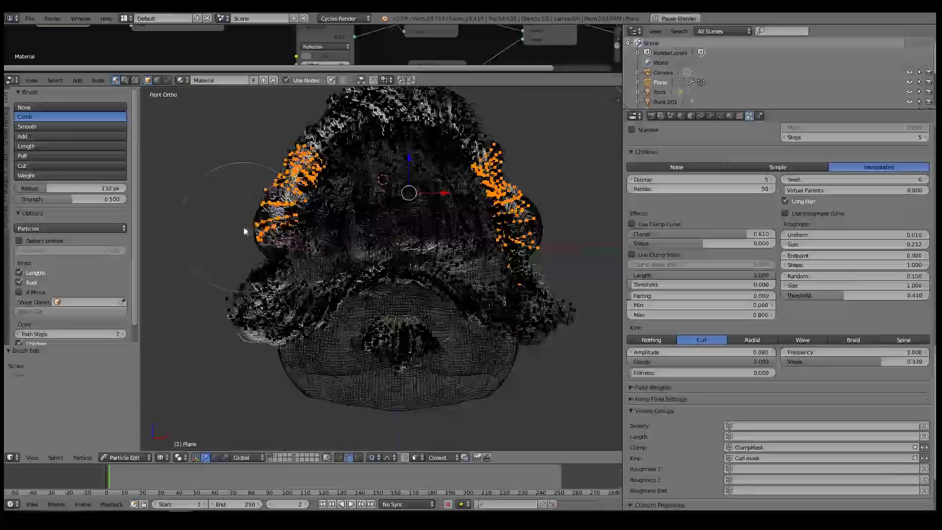
# Grow the selected hair around both ears from the front using the Length brush.
pyautogui.click(44, 146)
pyautogui.moveTo(237, 224); pyautogui.dragTo(250, 223)
pyautogui.moveTo(544, 219)
pyautogui.mouseDown()
pyautogui.moveTo(553, 218)
pyautogui.moveTo(536, 219)
pyautogui.moveTo(569, 225)
pyautogui.moveTo(536, 220)
pyautogui.mouseUp()
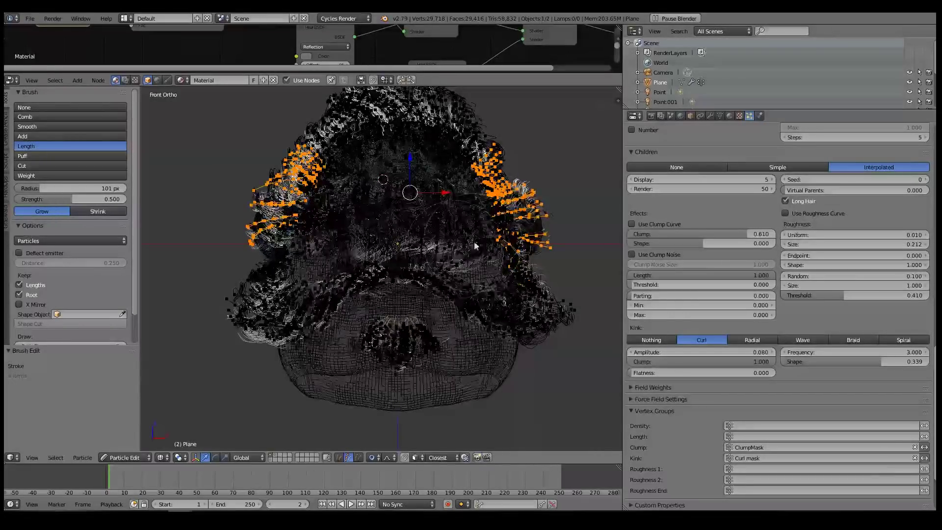
# In solid shading, comb the selected hair above both ears into shape from the front.
pyautogui.press('z')
pyautogui.keyDown('shift'); pyautogui.moveTo(496, 243); pyautogui.dragTo(486, 247, button='middle'); pyautogui.keyUp('shift')
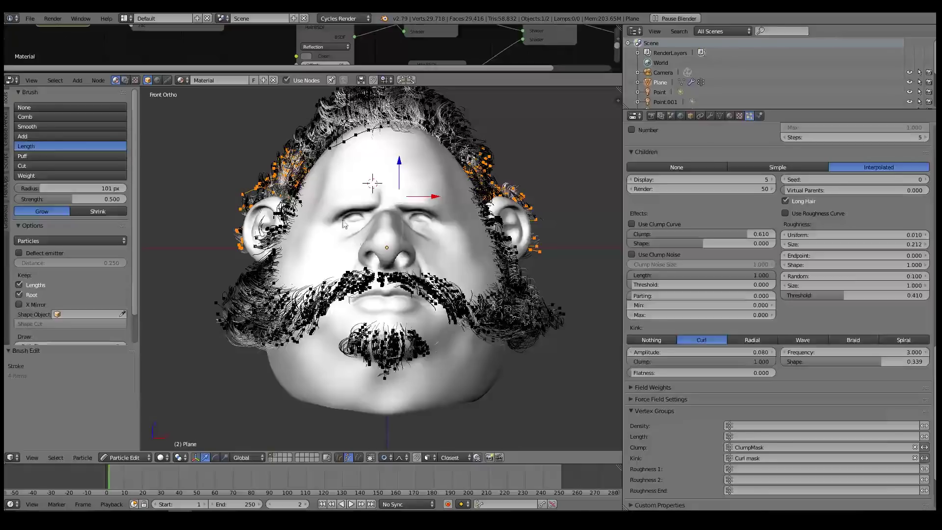
pyautogui.click(57, 118)
pyautogui.moveTo(534, 179); pyautogui.dragTo(583, 228)
pyautogui.moveTo(514, 162); pyautogui.dragTo(512, 168)
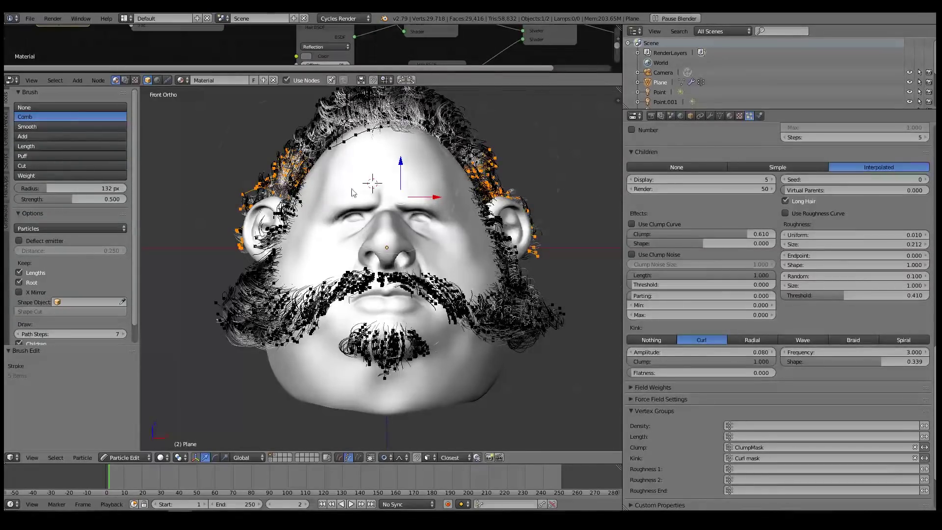
pyautogui.moveTo(252, 178); pyautogui.dragTo(221, 158)
# Invert the hair selection and comb the remaining hair along both sides of the back of the head.
pyautogui.moveTo(499, 200); pyautogui.dragTo(261, 283, button='middle')
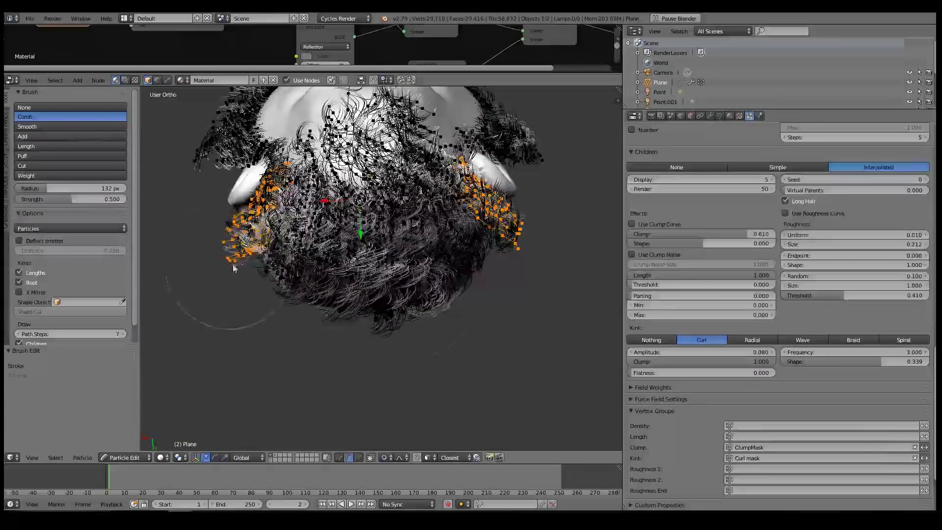
pyautogui.hotkey('ctrl', 'i')
pyautogui.moveTo(437, 289)
pyautogui.mouseDown()
pyautogui.moveTo(471, 255)
pyautogui.moveTo(479, 284)
pyautogui.moveTo(466, 290)
pyautogui.mouseUp()
pyautogui.moveTo(269, 289); pyautogui.dragTo(270, 293)
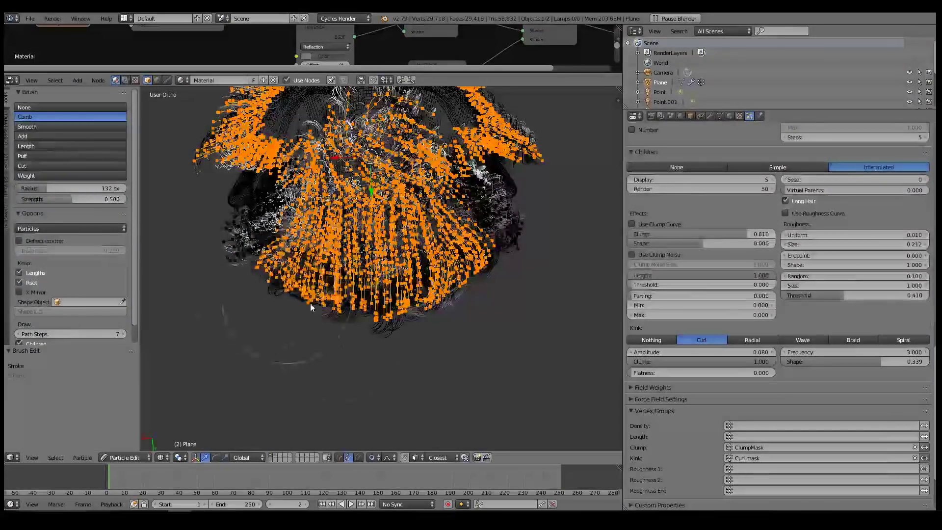
pyautogui.moveTo(435, 324)
pyautogui.mouseDown(button='middle')
pyautogui.moveTo(338, 245)
pyautogui.moveTo(242, 219)
pyautogui.moveTo(283, 172)
pyautogui.mouseUp(button='middle')
# Leave particle edit for Object Mode and render the groomed head in Cycles.
pyautogui.hotkey('shift', 'z')
pyautogui.click(130, 459)
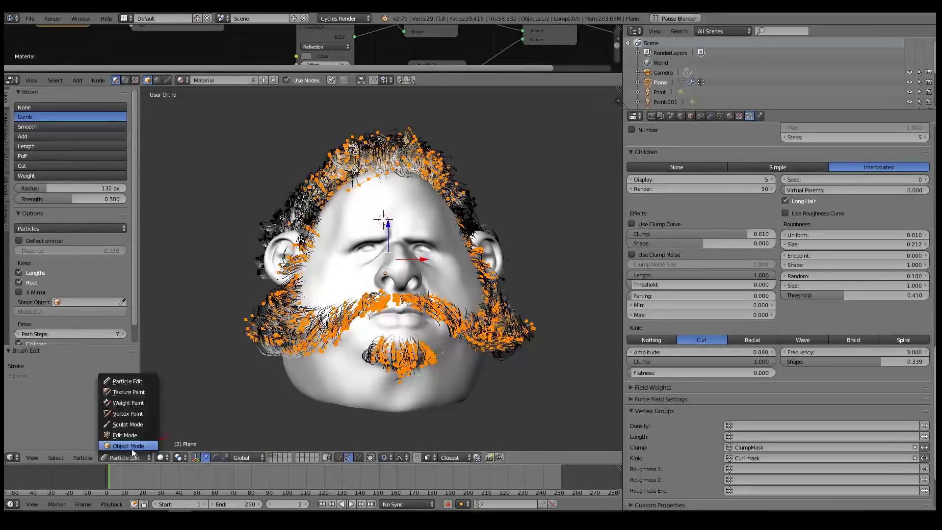
pyautogui.click(122, 379)
pyautogui.moveTo(314, 275); pyautogui.dragTo(302, 250, button='middle')
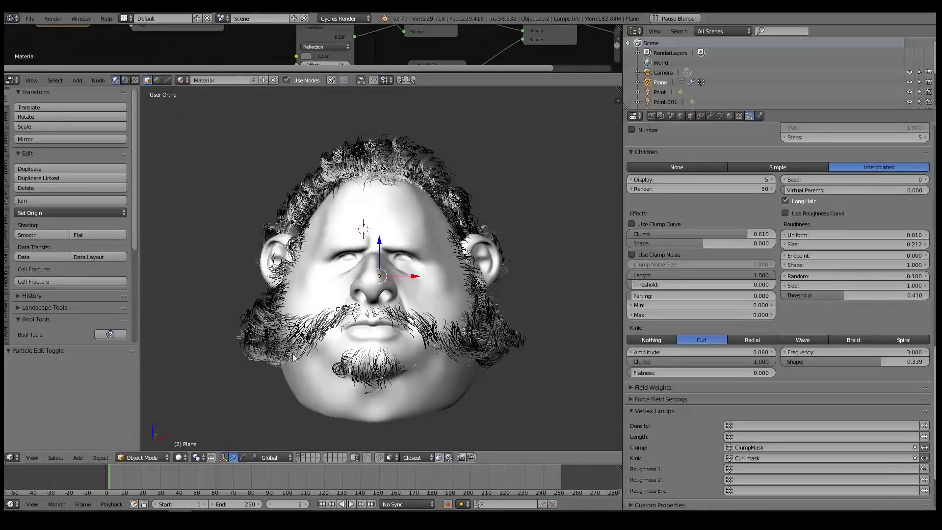
pyautogui.press('F12')
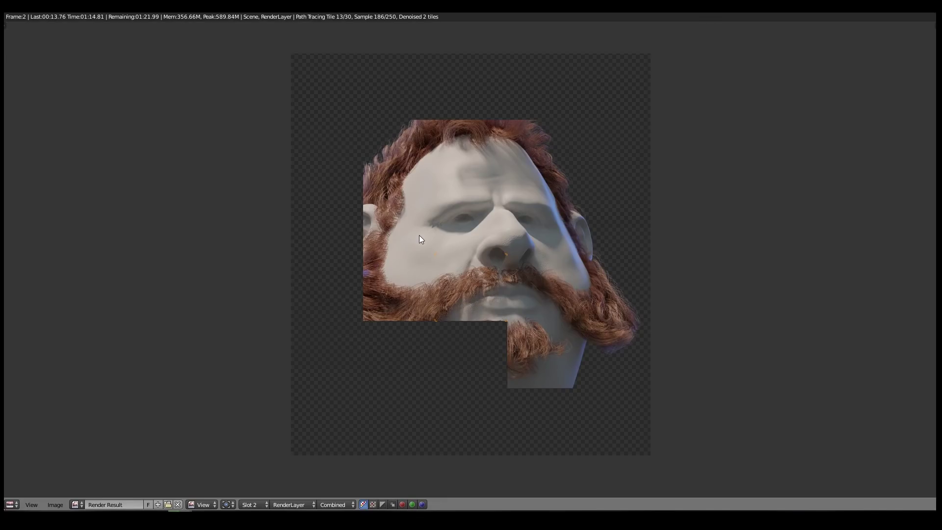
pyautogui.scroll(1, 419, 234)
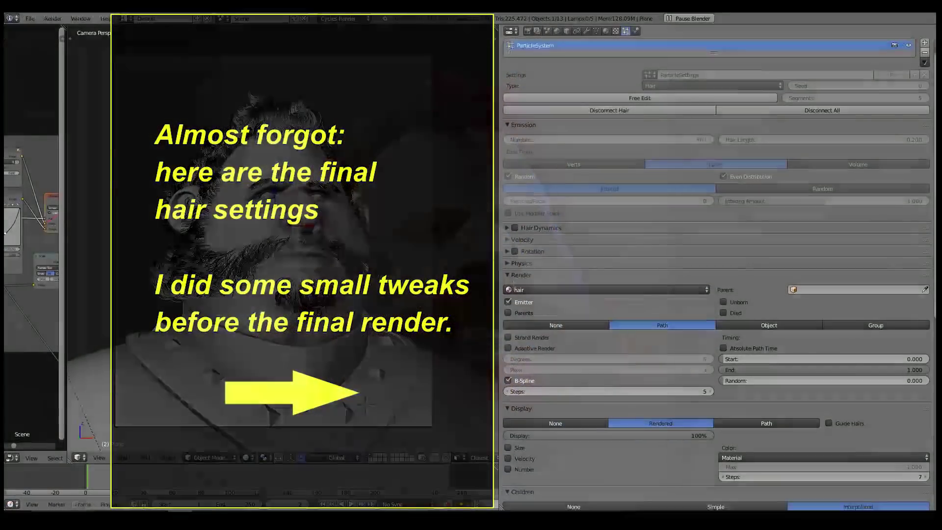
# Review the final particle hair settings from emission to Cycles hair thickness, expanding the vertex group assignments.
pyautogui.scroll(-2, 512, 284)
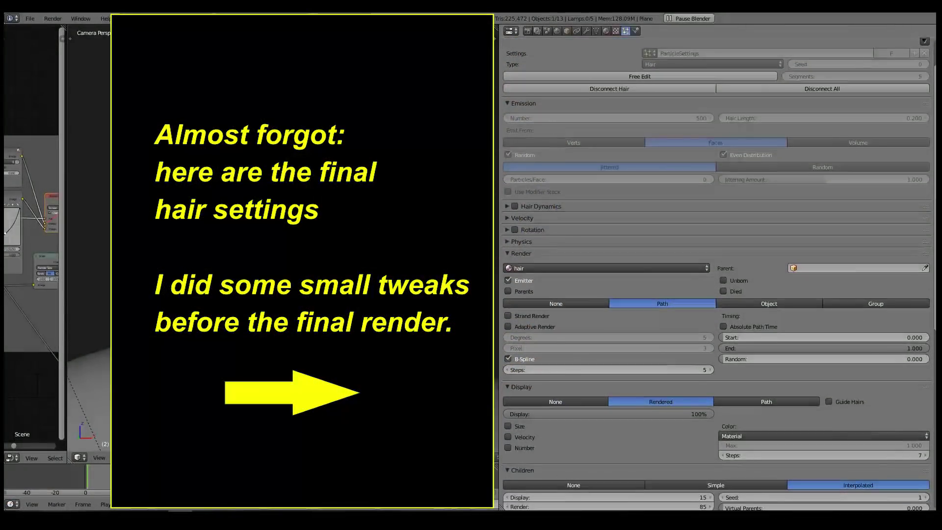
pyautogui.scroll(-2, 716, 274)
pyautogui.scroll(-3, 934, 240)
pyautogui.scroll(-2, 934, 240)
pyautogui.scroll(-3, 934, 256)
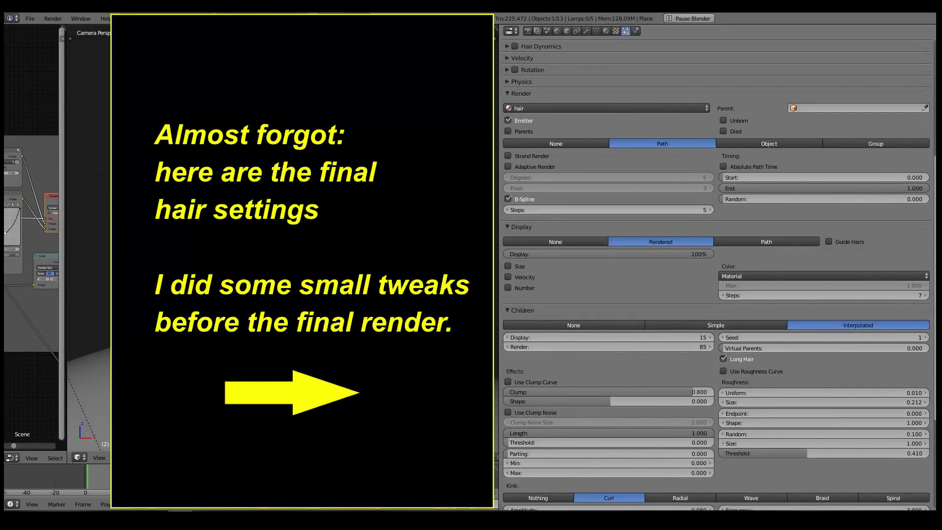
pyautogui.scroll(-4, 934, 256)
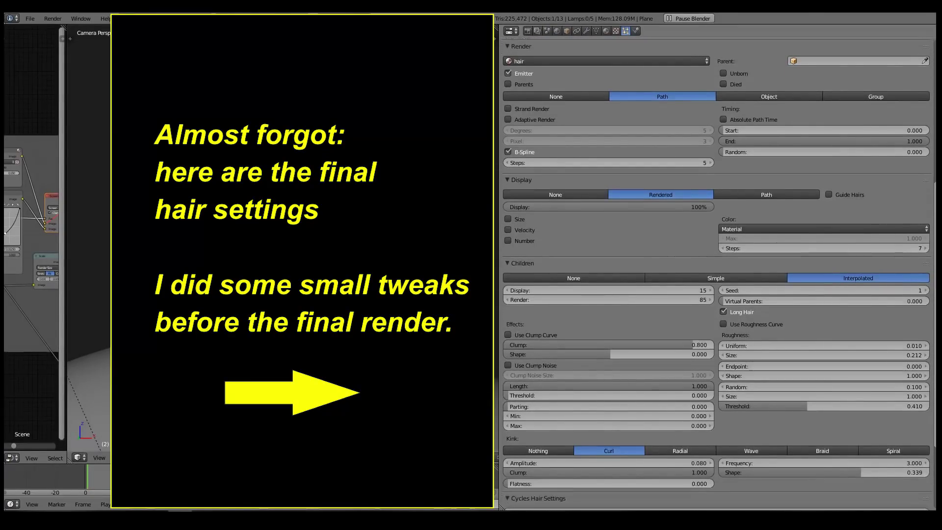
pyautogui.scroll(-3, 716, 275)
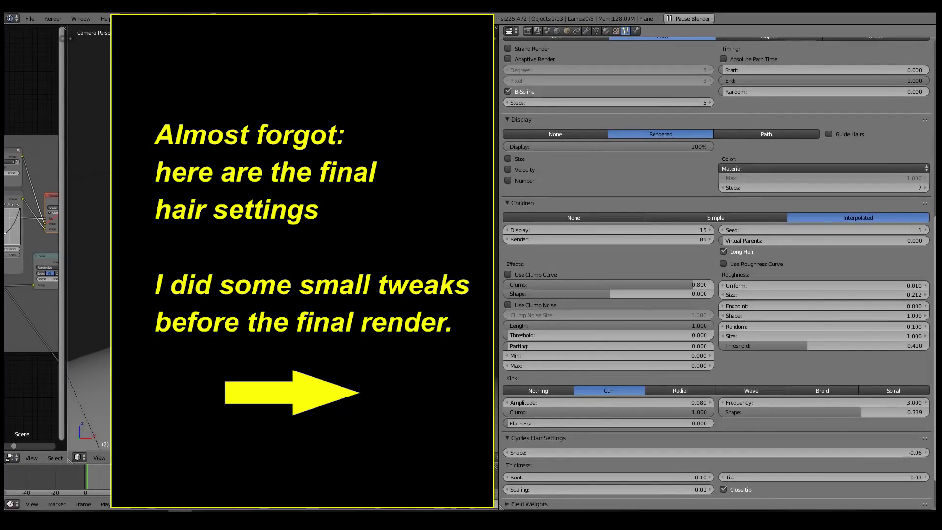
pyautogui.scroll(-3, 716, 275)
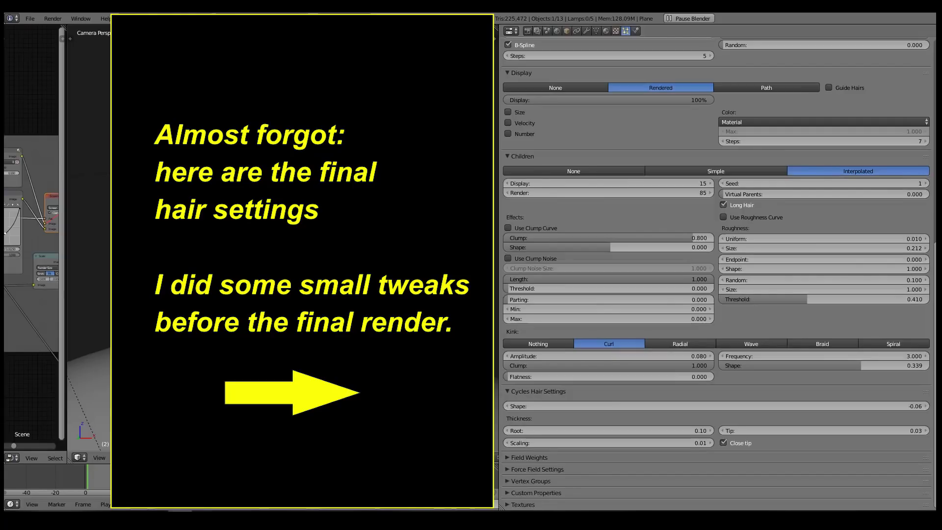
pyautogui.click(505, 481)
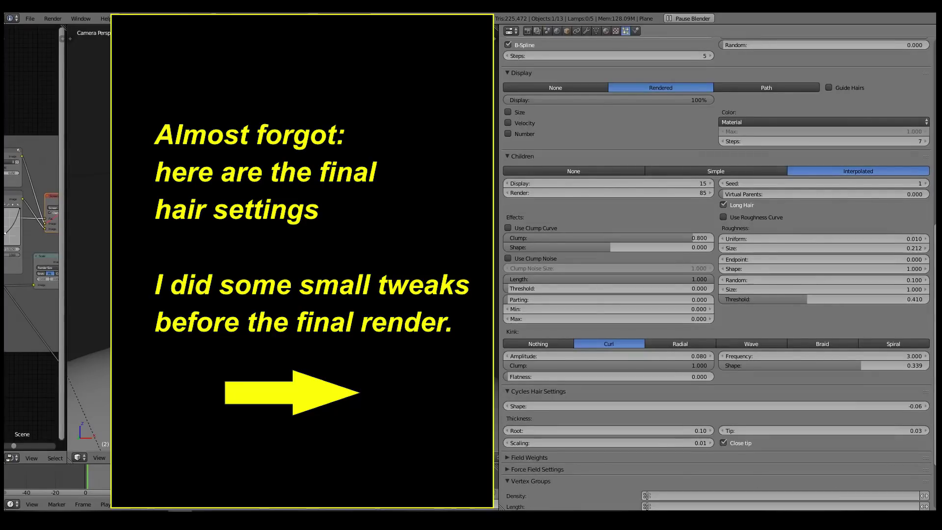
pyautogui.scroll(-1, 527, 480)
pyautogui.scroll(-3, 934, 494)
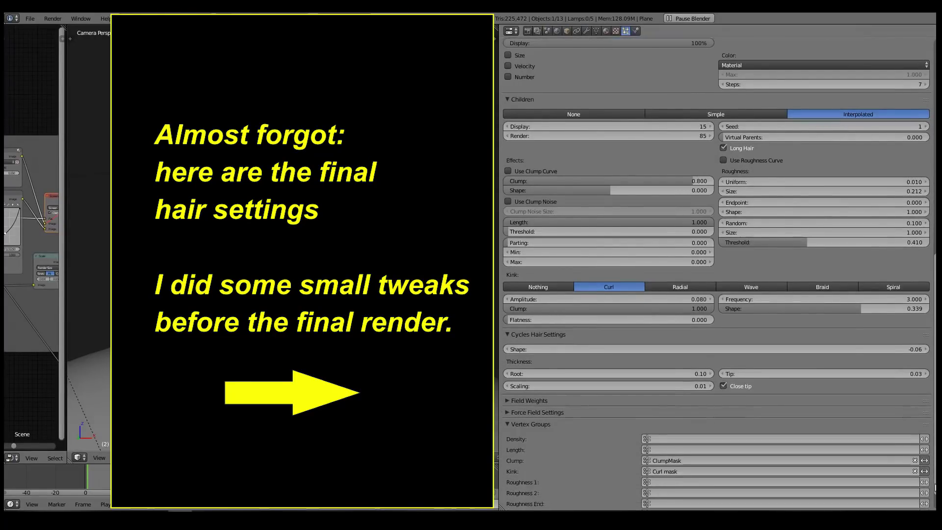
pyautogui.scroll(-2, 934, 495)
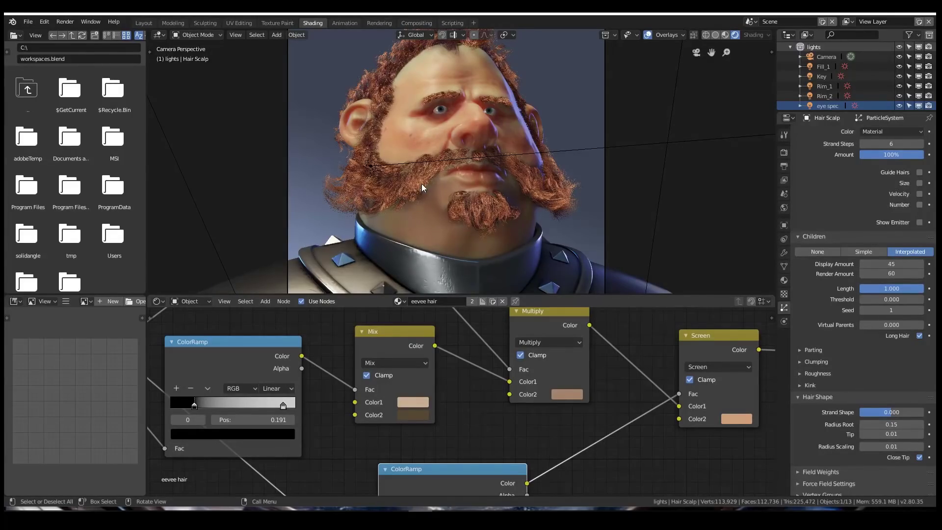
# Examine the finished character's hair and beard from both sides in the rendered Eevee viewport.
pyautogui.moveTo(442, 182); pyautogui.dragTo(384, 201, button='middle')
pyautogui.scroll(6, 384, 200)
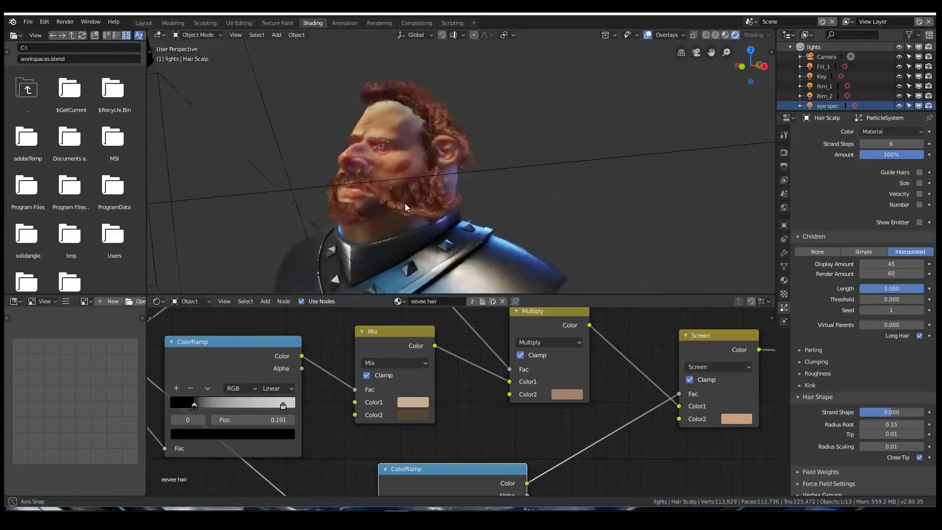
pyautogui.moveTo(390, 196); pyautogui.dragTo(425, 187, button='middle')
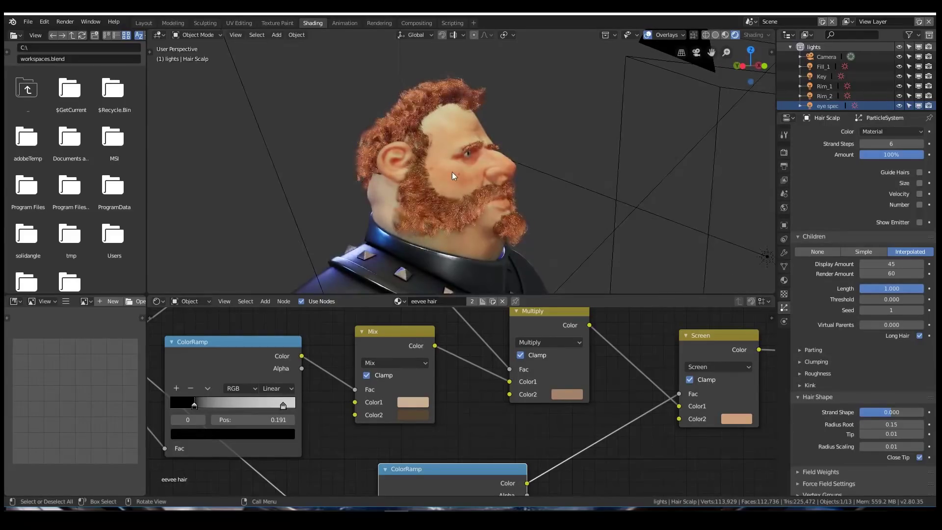